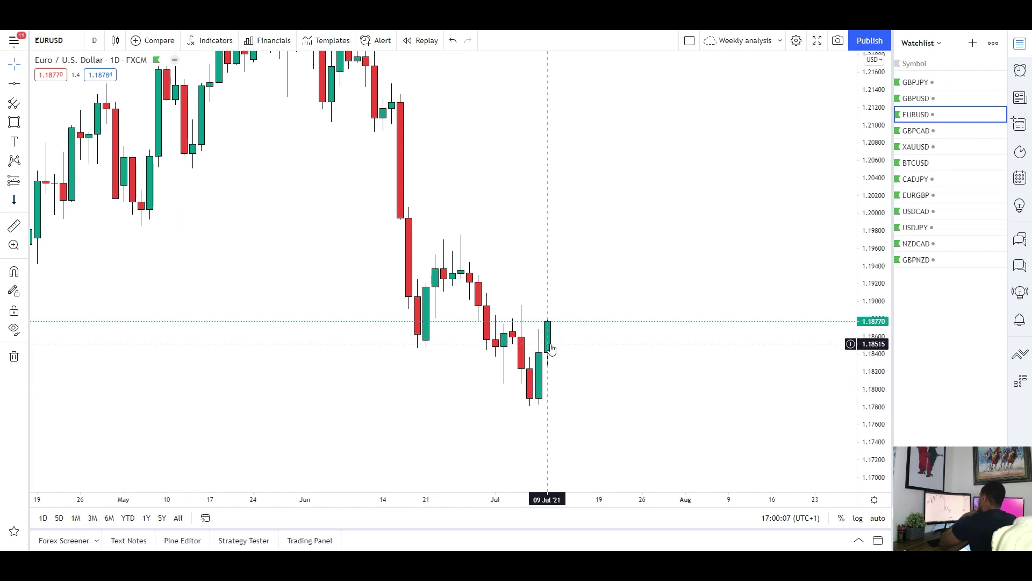
- Draw a rectangle over the daily EURUSD supply zone from about 1.1935 to 1.1964, extending from mid-June past the latest candle
scroll(591, 344, down, 1)
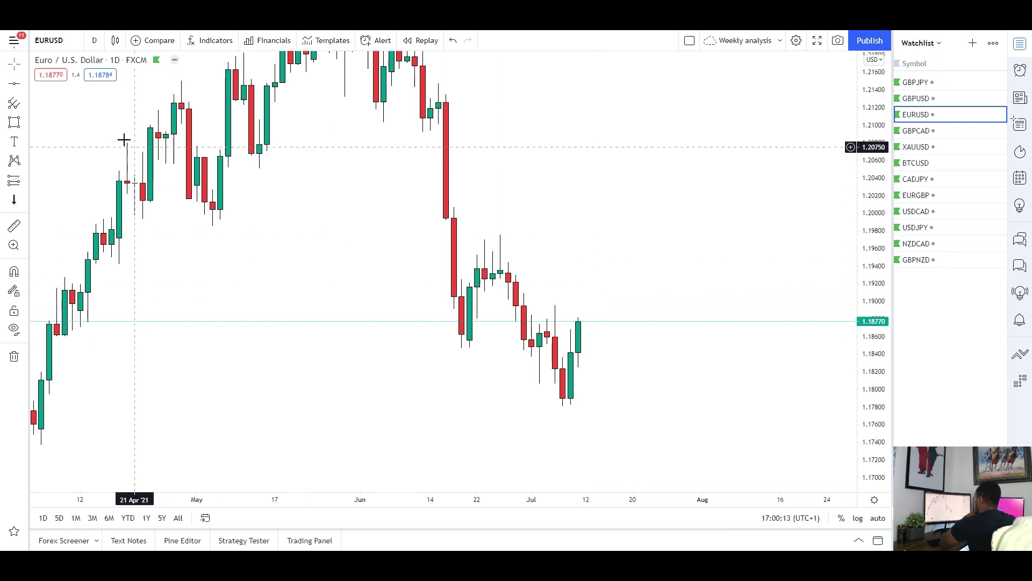
click(14, 122)
mouse_move(454, 244)
mouse_down()
mouse_move(710, 271)
mouse_move(680, 337)
mouse_up()
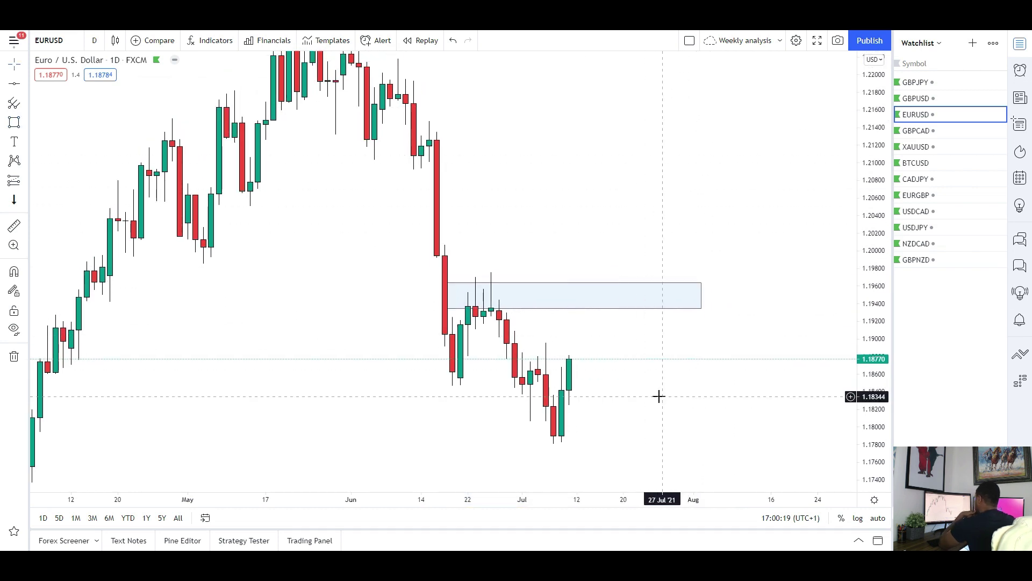
drag(621, 396, 618, 376)
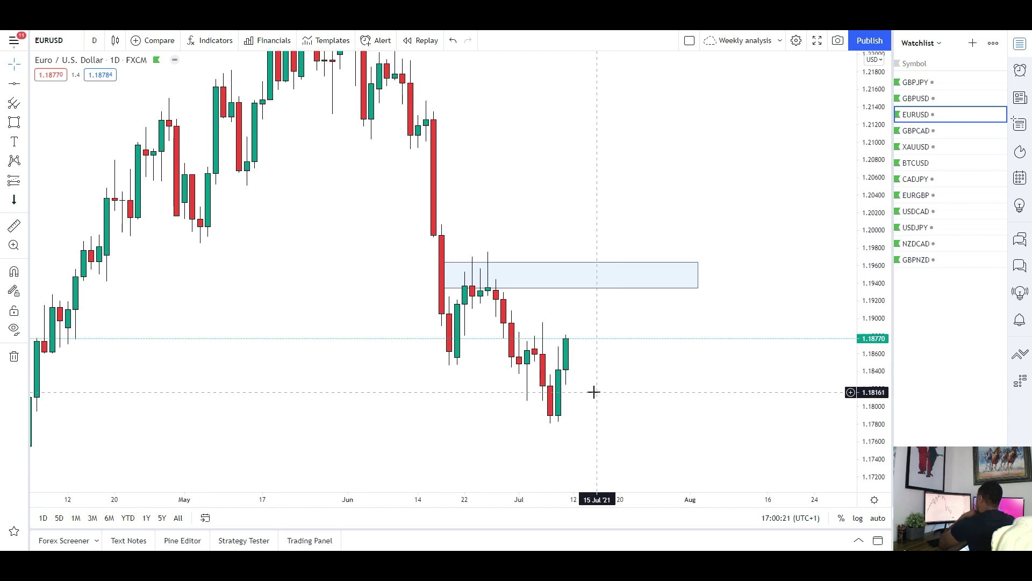
- Draw a second, narrow rectangle at the June swing-low level, about 1.1847 to 1.1858, extending past the latest candle
click(14, 122)
drag(441, 355, 721, 365)
drag(599, 395, 462, 367)
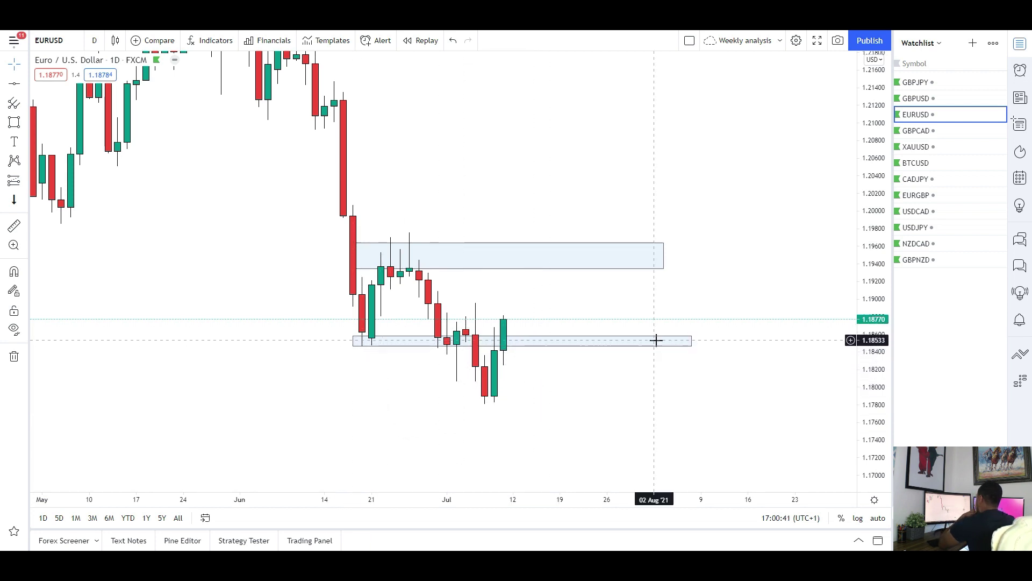
- Switch the chart to the 1-week timeframe and examine the recent candles against the two marked zones
click(94, 43)
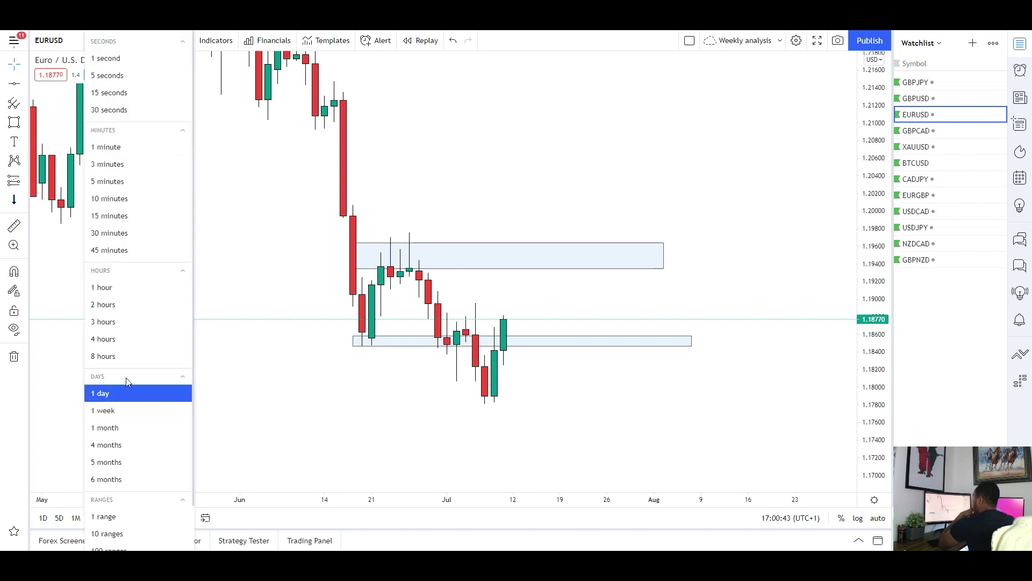
click(123, 412)
drag(872, 364, 872, 400)
scroll(549, 394, up, 3)
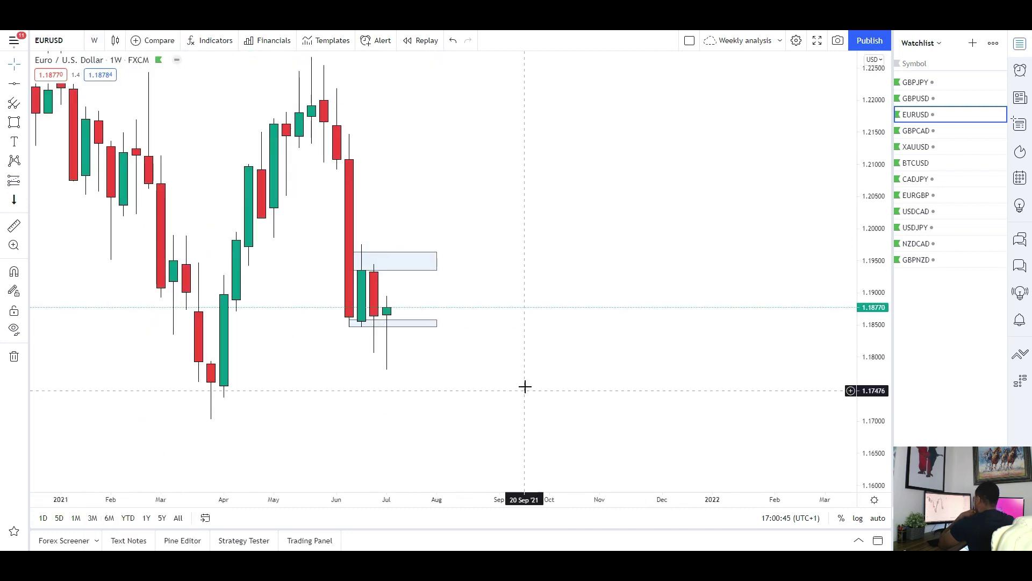
drag(422, 405, 515, 405)
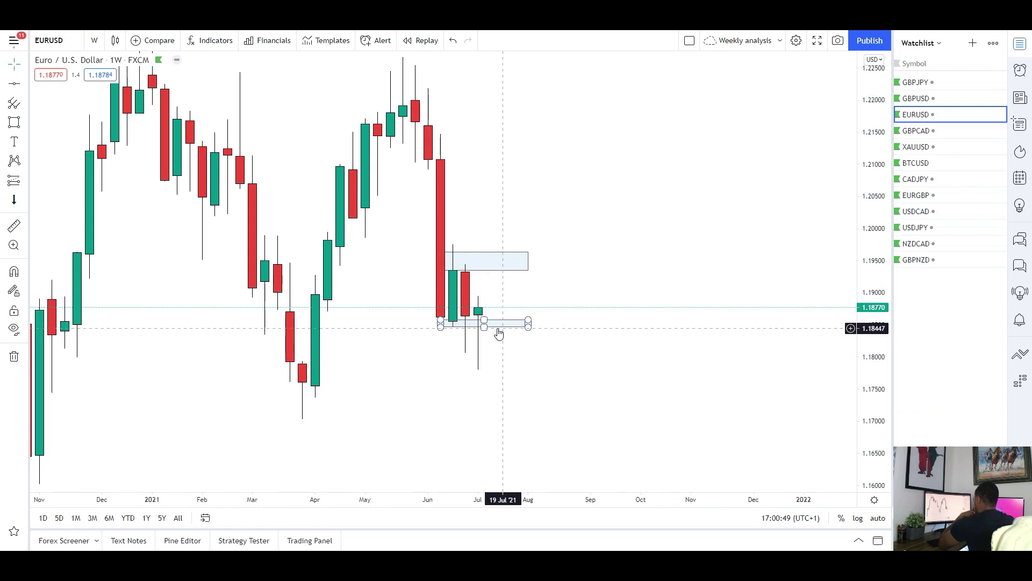
click(489, 375)
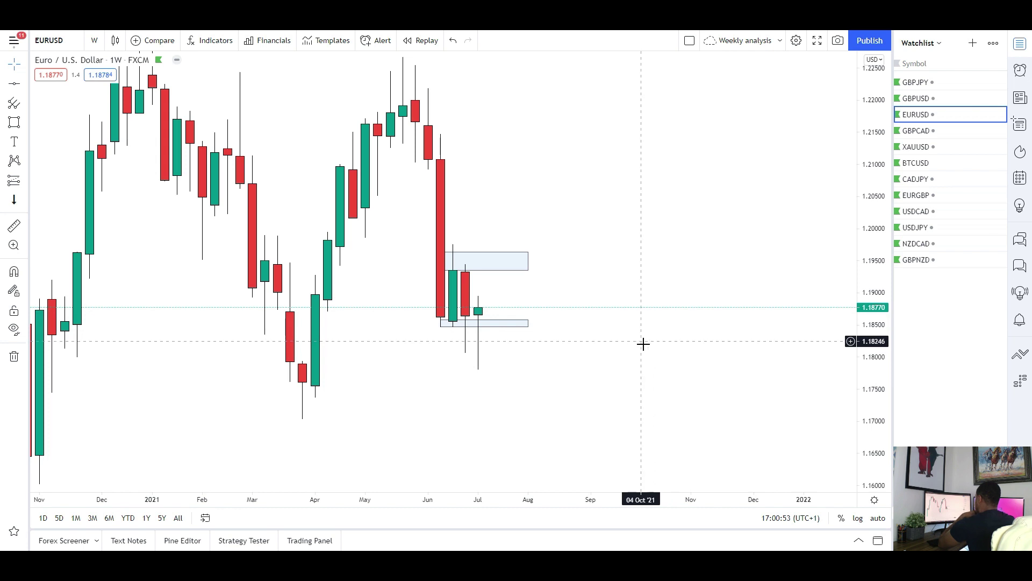
- Return the chart to the 1-day timeframe and review the latest candles around the lower zone
click(94, 41)
click(156, 387)
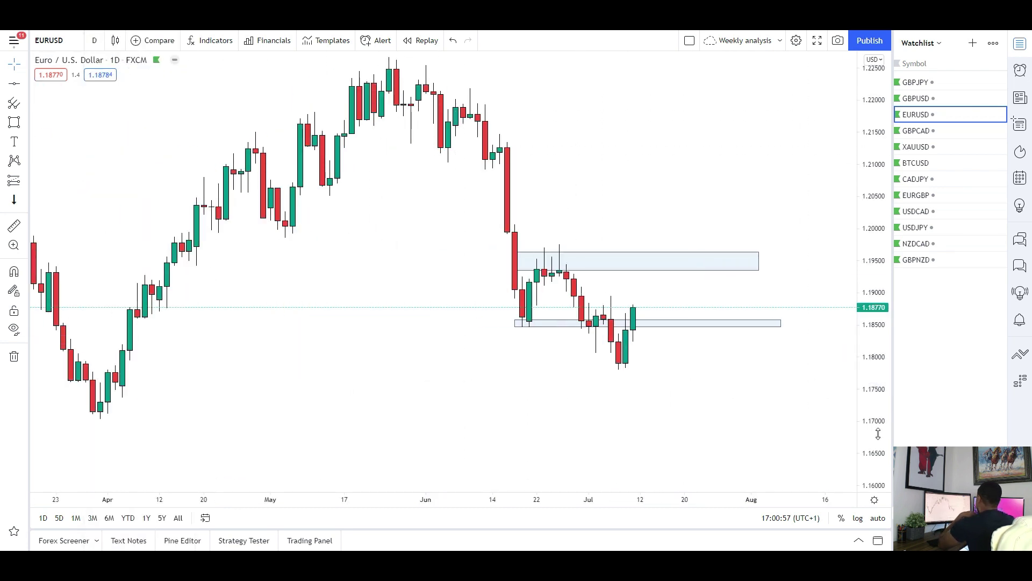
drag(878, 434, 862, 360)
scroll(741, 407, up, 2)
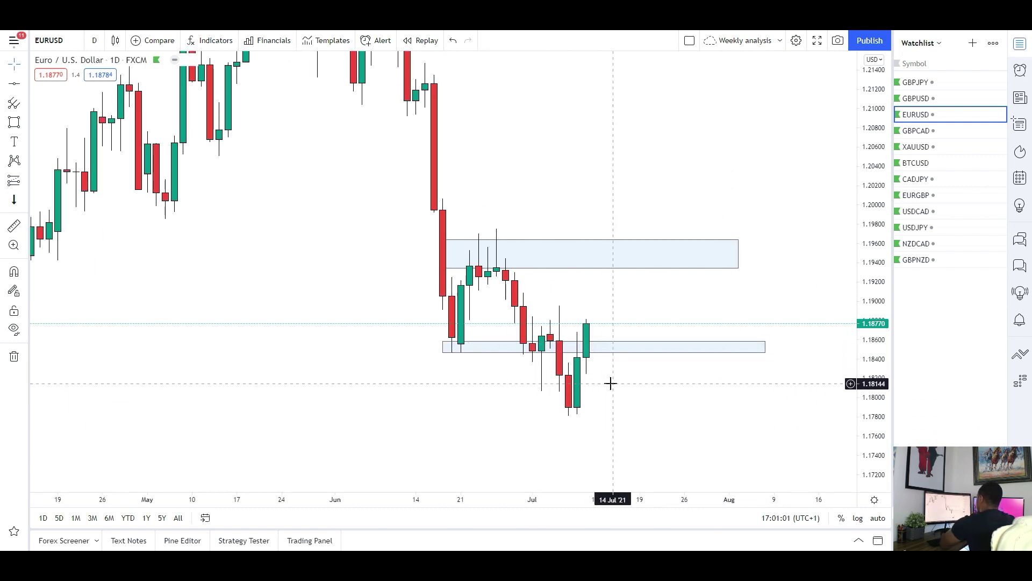
scroll(597, 399, up, 3)
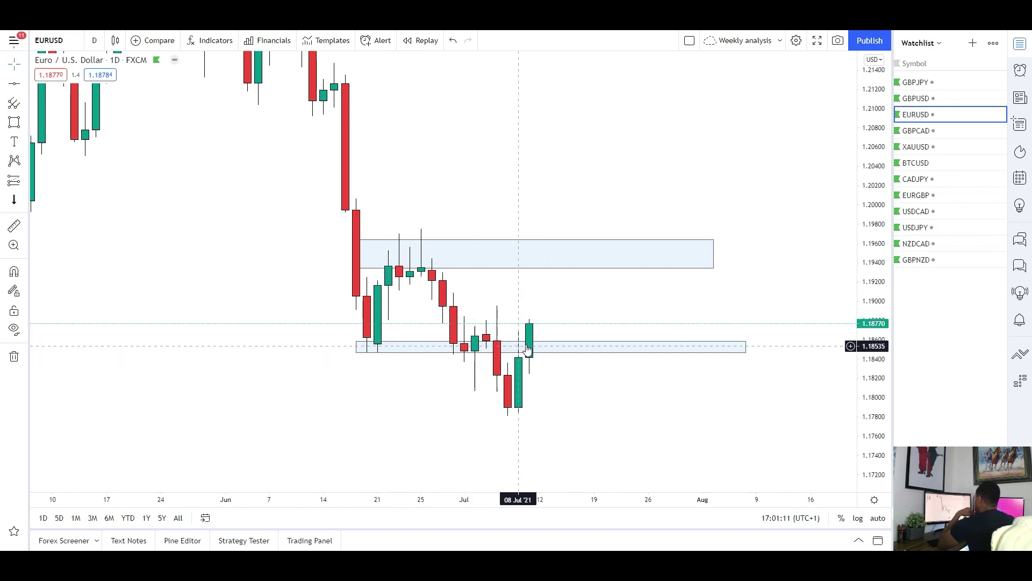
- Remove all drawings from the chart and switch it to the 4-hour timeframe
right_click(368, 399)
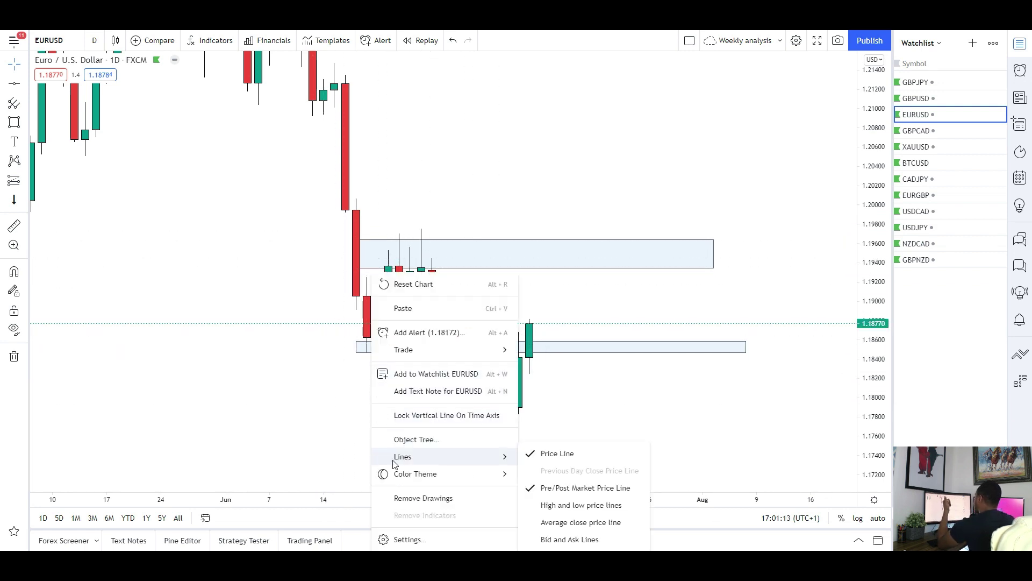
click(401, 495)
click(94, 41)
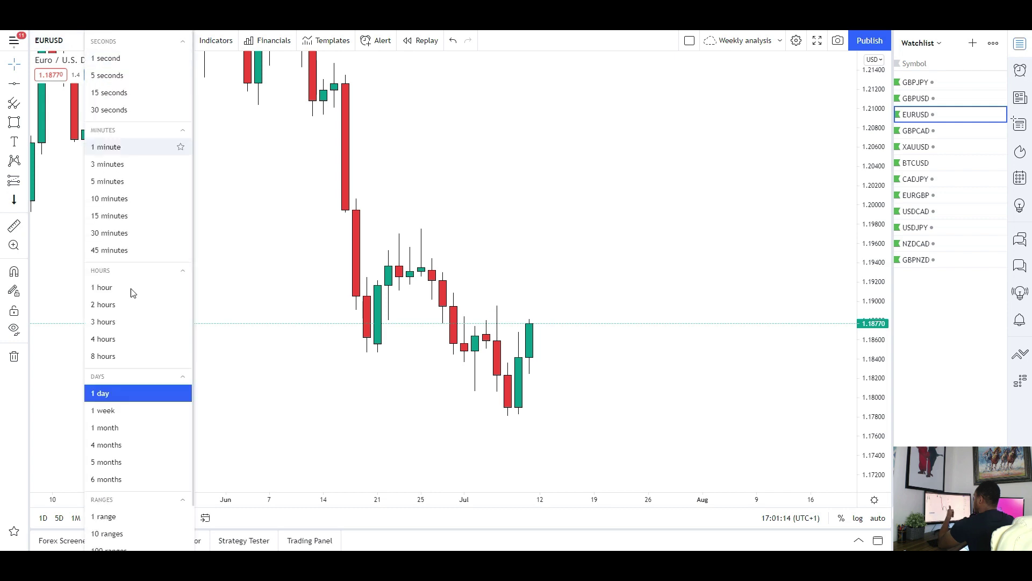
click(134, 340)
drag(869, 434, 859, 355)
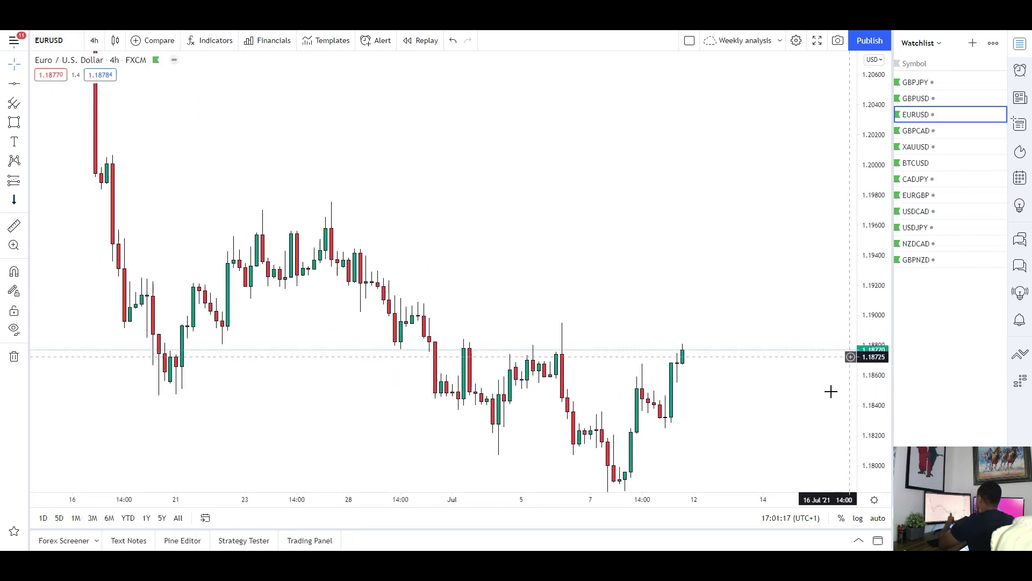
- Draw a rectangle over the resistance at about 1.1878 to 1.1884, from 29 Jun to 15 Jul
drag(605, 419, 557, 354)
click(14, 123)
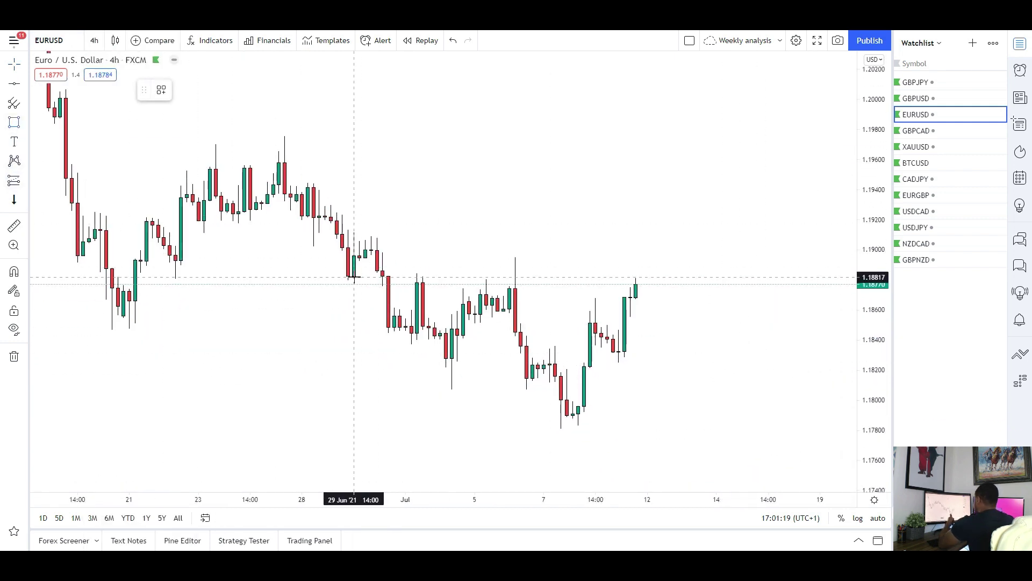
drag(348, 273, 757, 283)
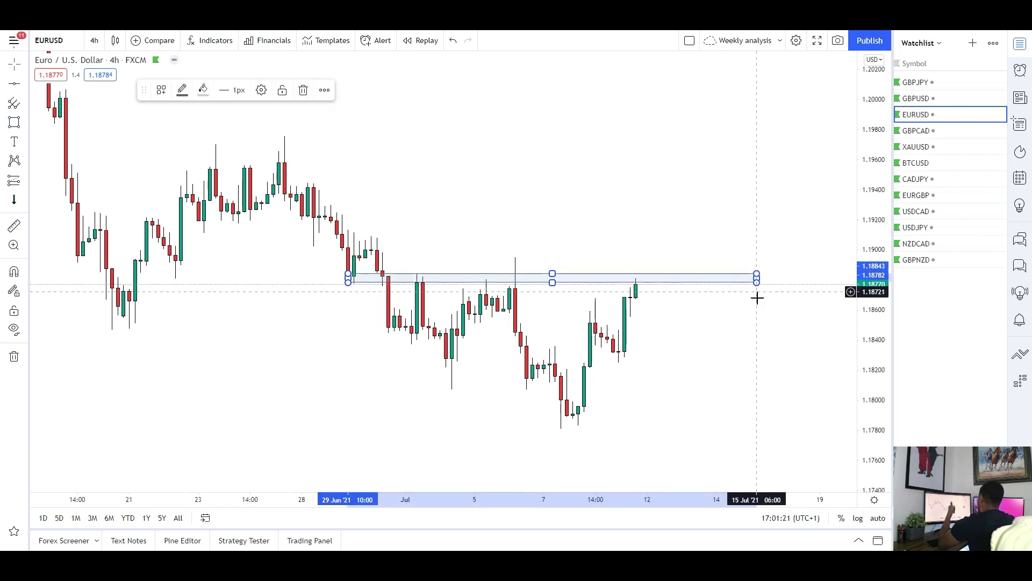
- Draw a projected path rising from the current price to about 1.1907, zigzagging on the resistance zone and ending near 1.1954
drag(862, 380, 863, 400)
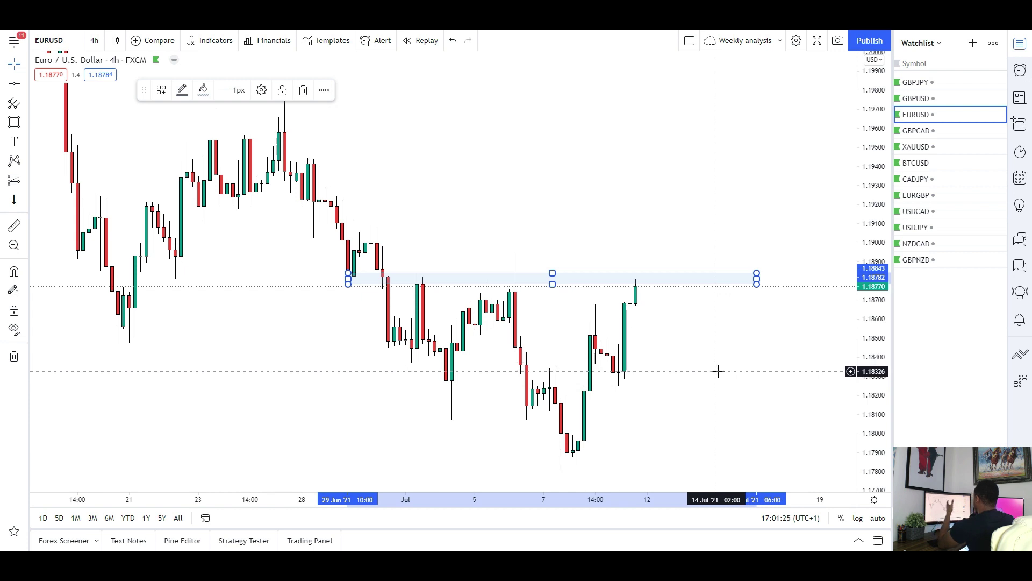
drag(719, 371, 689, 358)
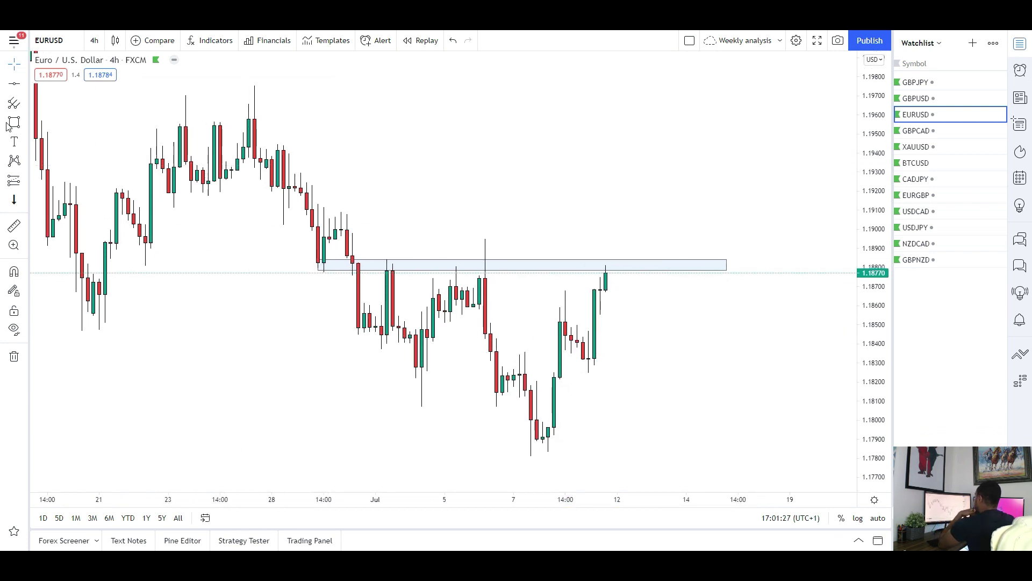
click(24, 123)
click(52, 166)
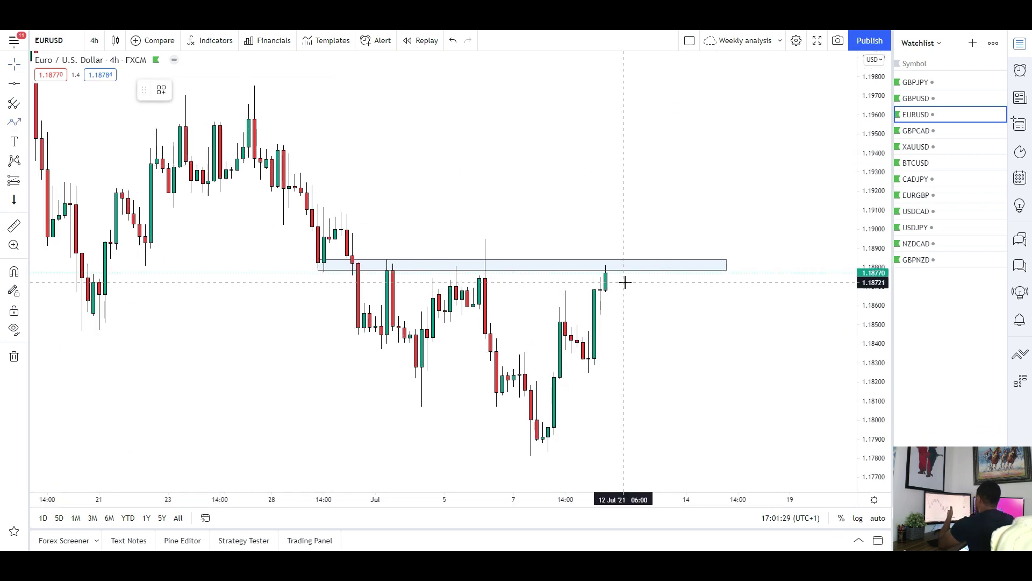
click(612, 284)
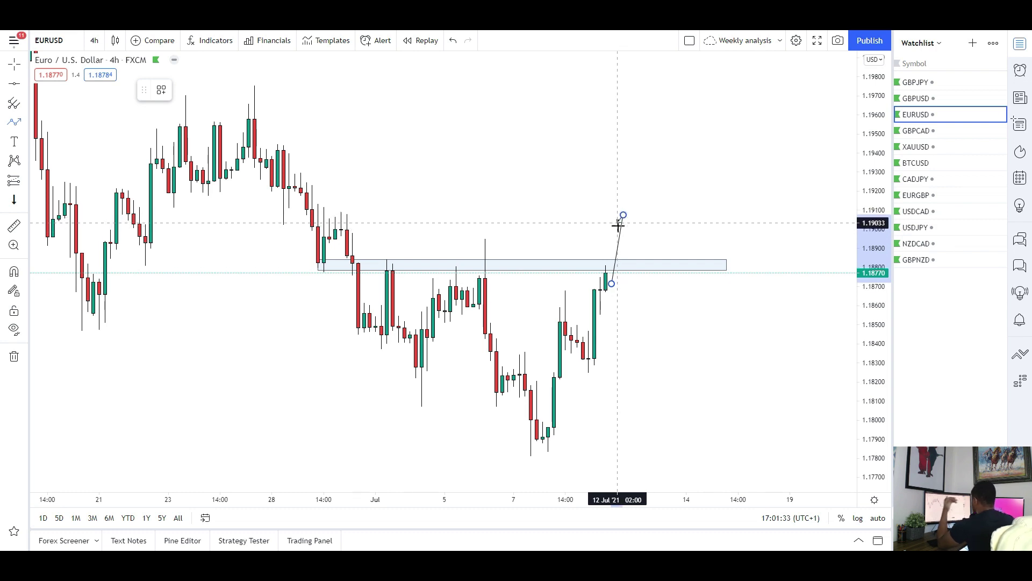
click(641, 263)
click(646, 243)
click(663, 261)
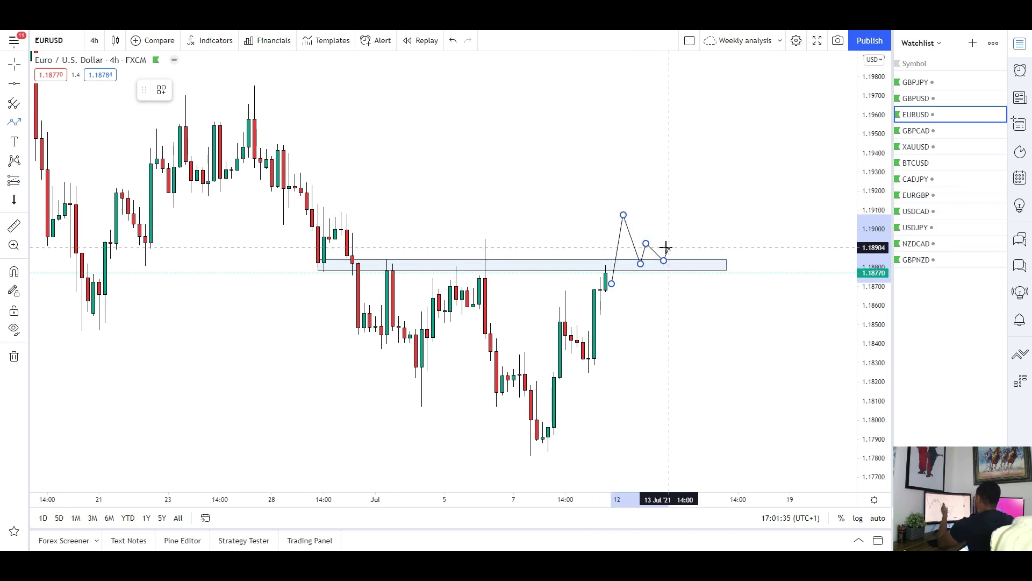
click(669, 246)
click(682, 260)
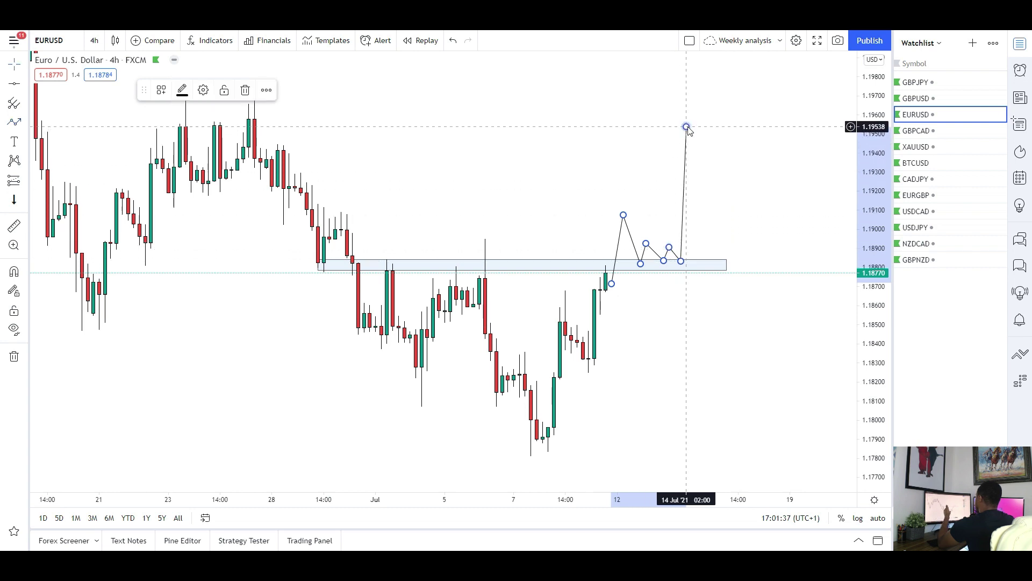
- Draw a target-zone rectangle over the late-June highs, about 1.1954 to 1.1964, from 22 Jun to 19 Jul
drag(548, 151, 559, 188)
click(27, 123)
click(65, 187)
drag(157, 144, 801, 163)
click(801, 162)
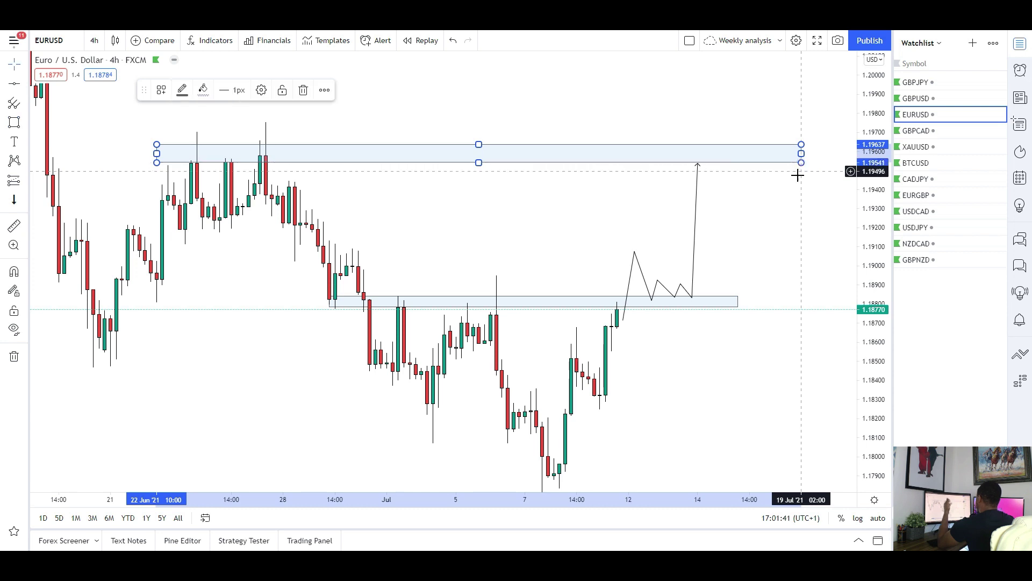
- Draw an alternative path from the current price down to about 1.1826, zigzagging there and rising through the resistance into the upper zone
drag(657, 358, 649, 278)
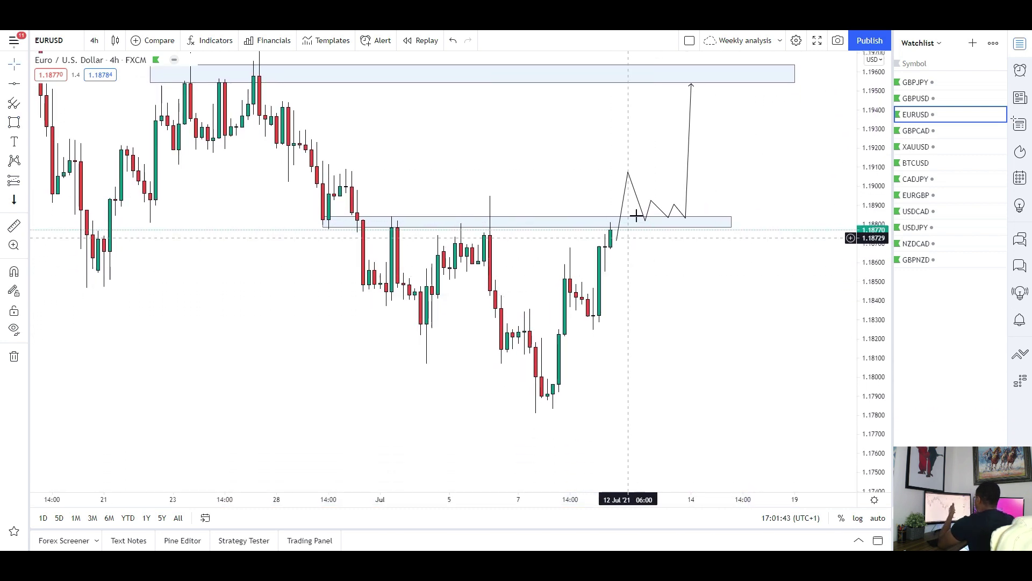
click(24, 125)
click(54, 167)
click(616, 240)
click(634, 327)
click(640, 303)
click(651, 324)
click(651, 305)
click(662, 320)
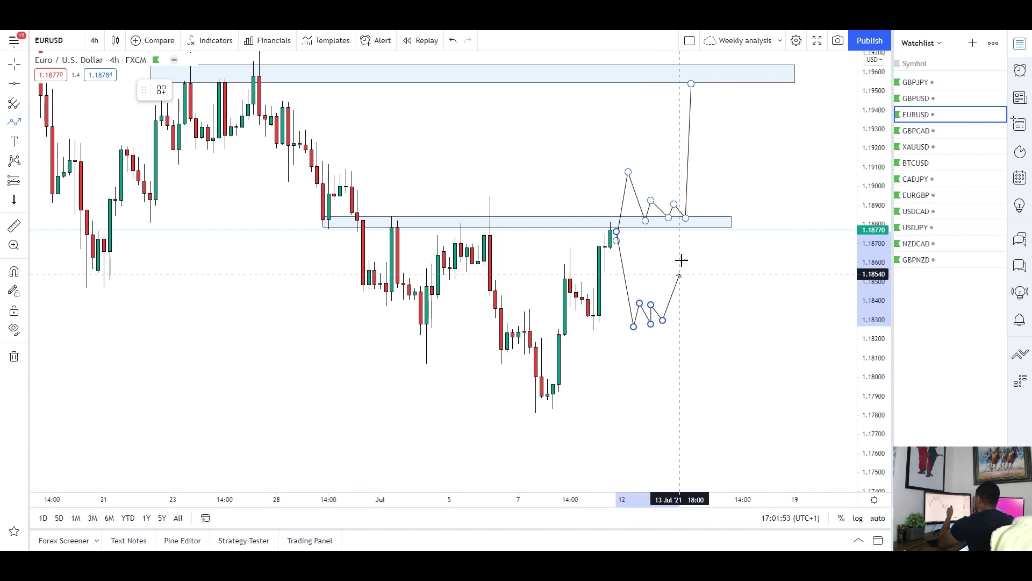
click(691, 223)
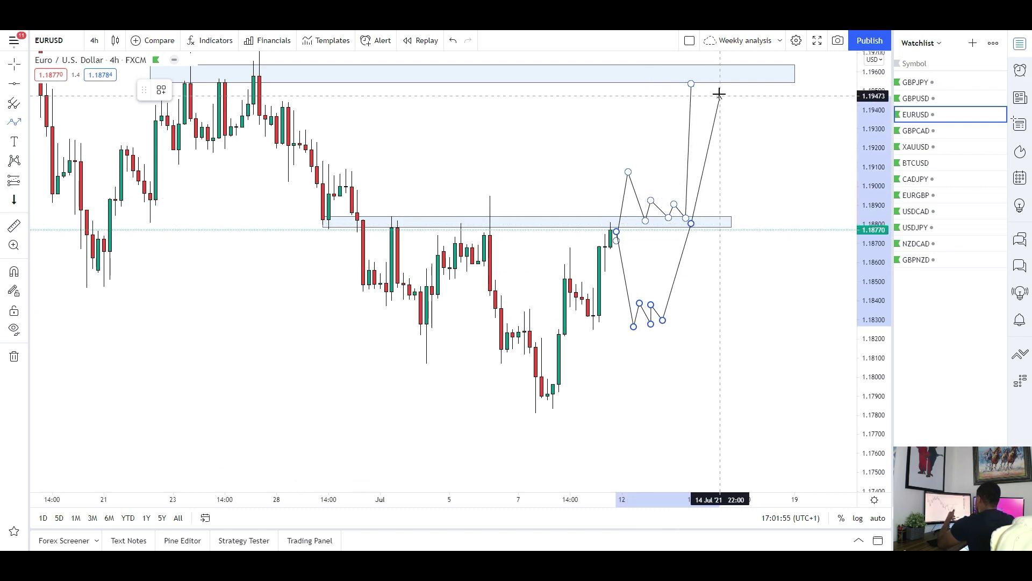
double_click(725, 77)
click(721, 339)
drag(721, 338, 699, 367)
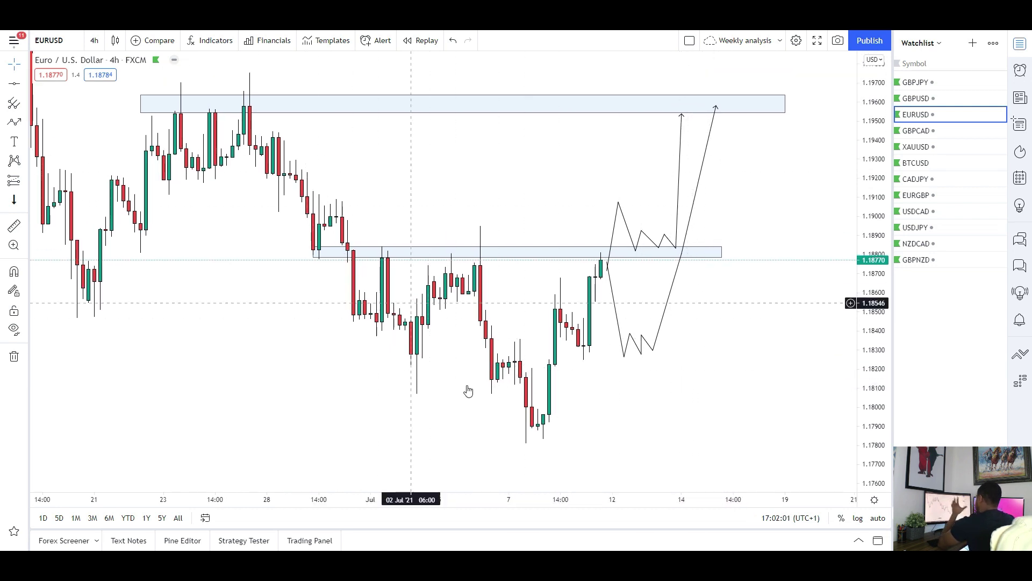
drag(397, 390, 448, 414)
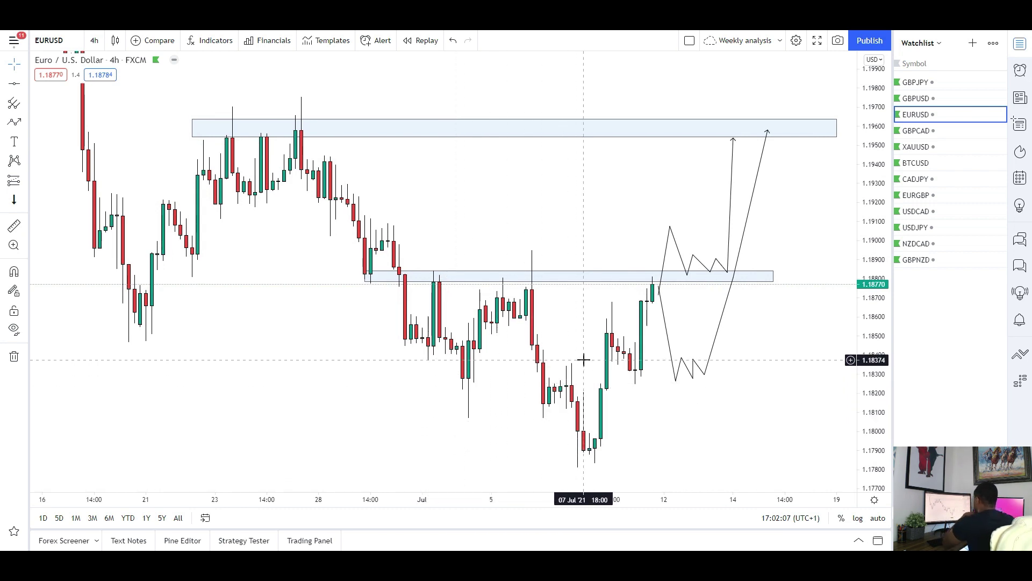
drag(673, 403, 648, 399)
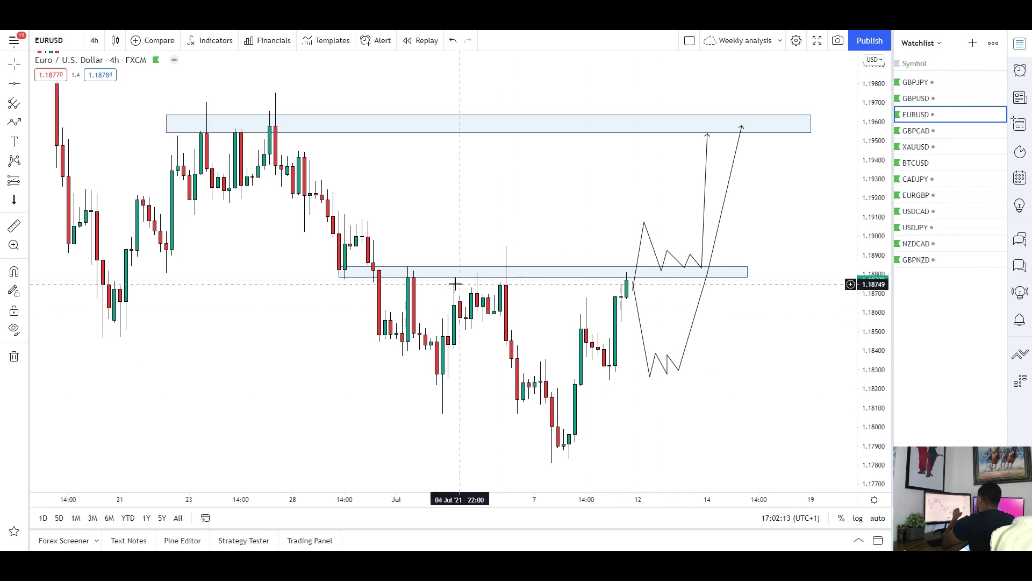
drag(749, 331, 740, 398)
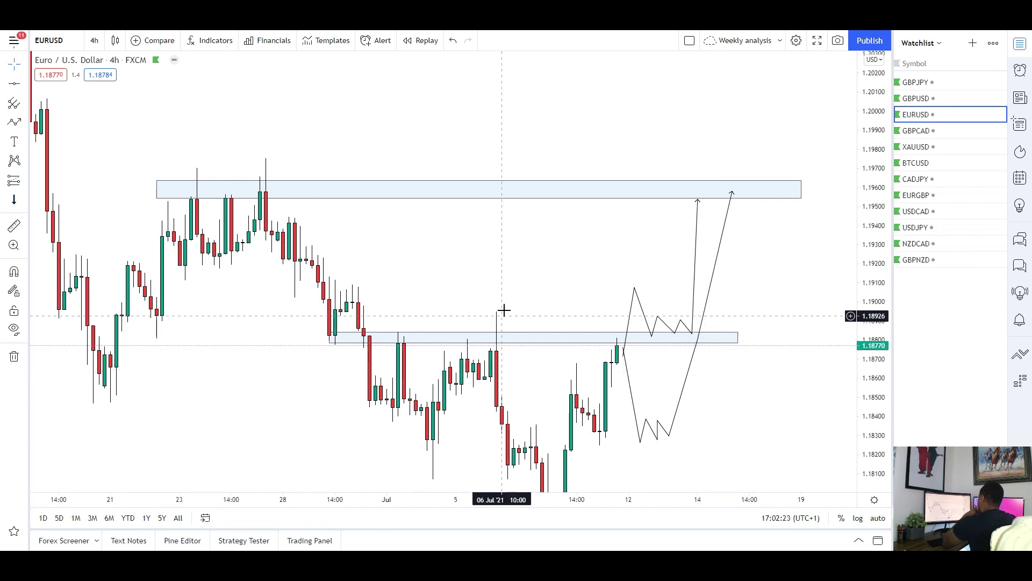
drag(495, 288, 500, 306)
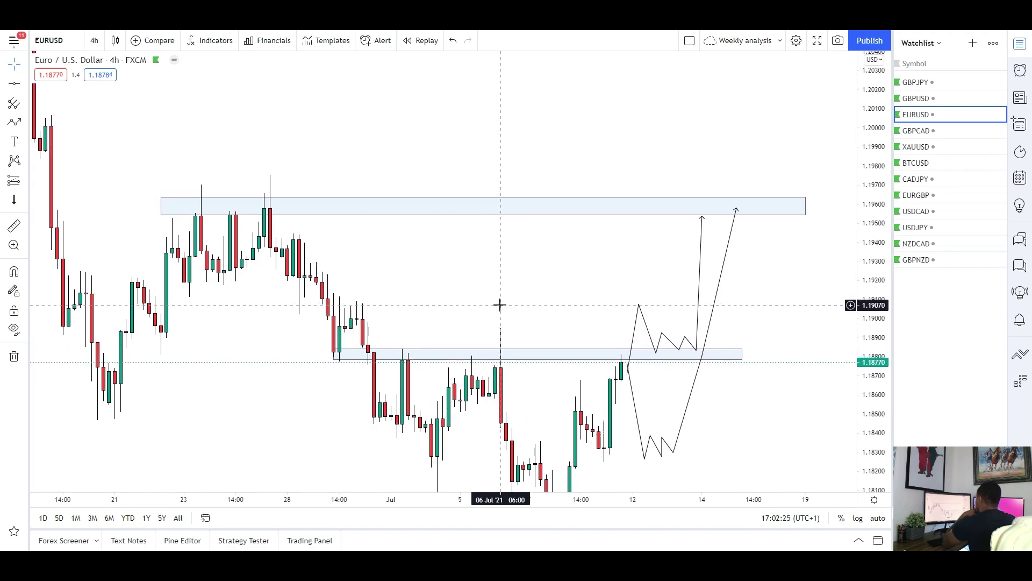
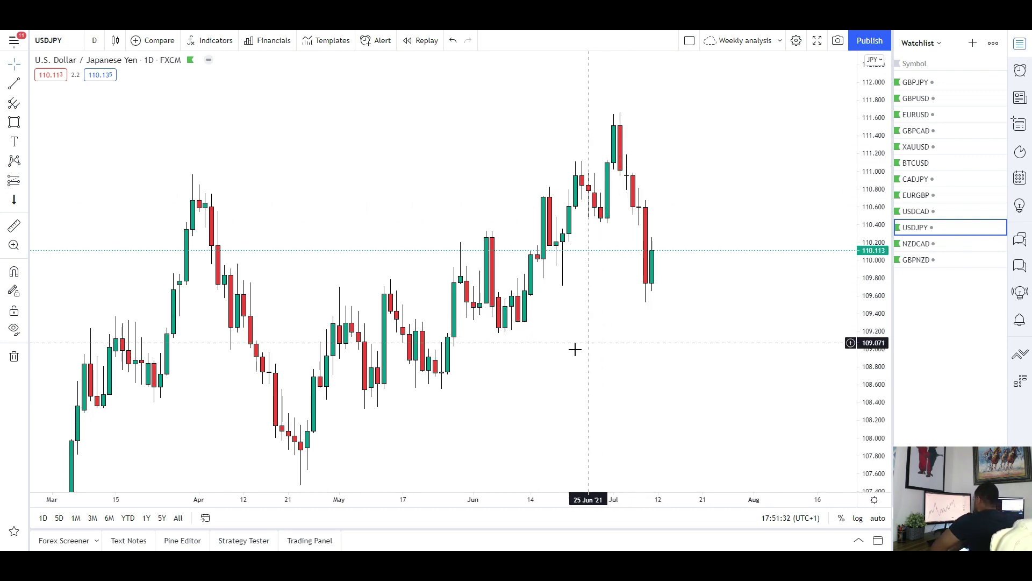
- Draw a rectangle on the USDJPY daily chart over the zone from about 110.67 to 110.95, from 23 Mar to 10 Aug
mouse_move(155, 175)
mouse_down()
mouse_move(659, 207)
mouse_move(793, 200)
mouse_up()
click(793, 201)
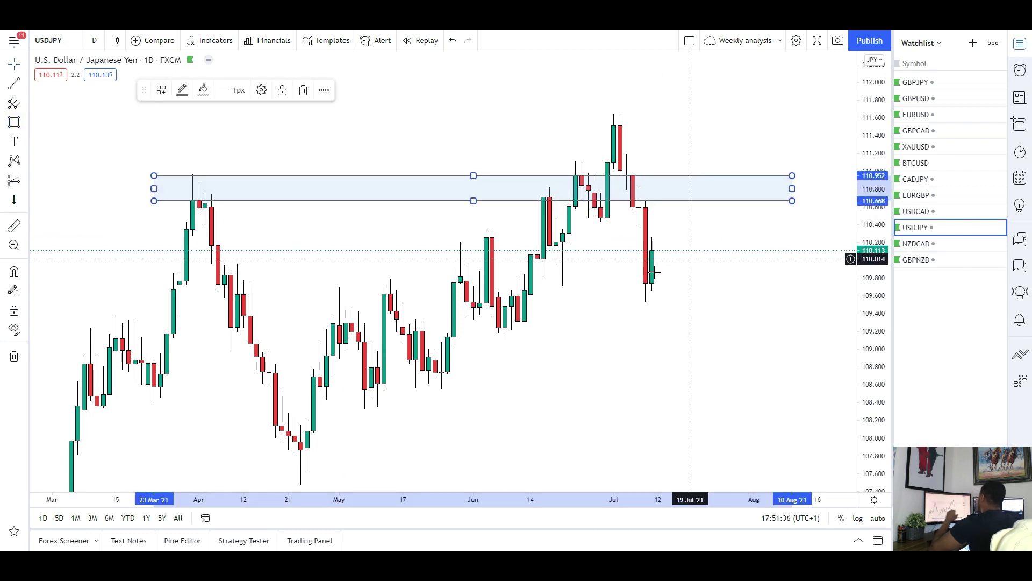
mouse_move(684, 267)
mouse_down()
mouse_move(692, 288)
mouse_move(669, 292)
mouse_up()
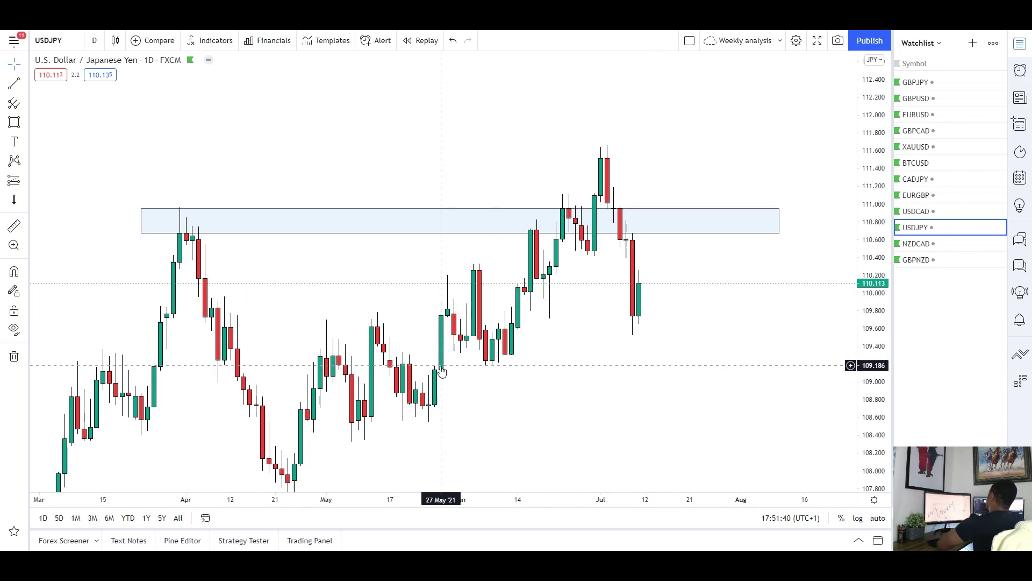
drag(533, 356, 508, 354)
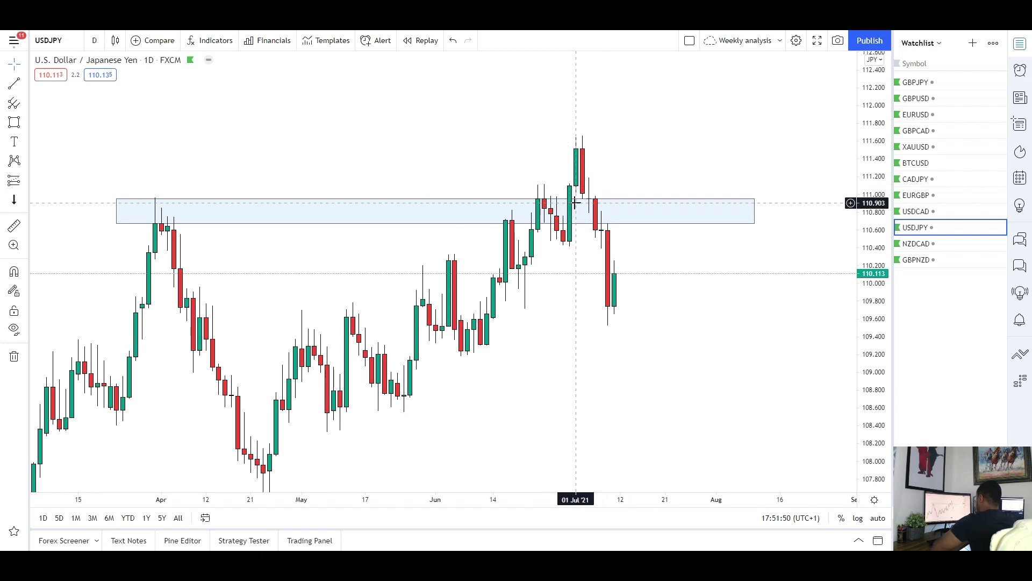
- Delete the rectangle over the zone around 110.67 to 110.95 and switch the USDJPY chart to the 4-hour timeframe
click(640, 222)
key(Delete)
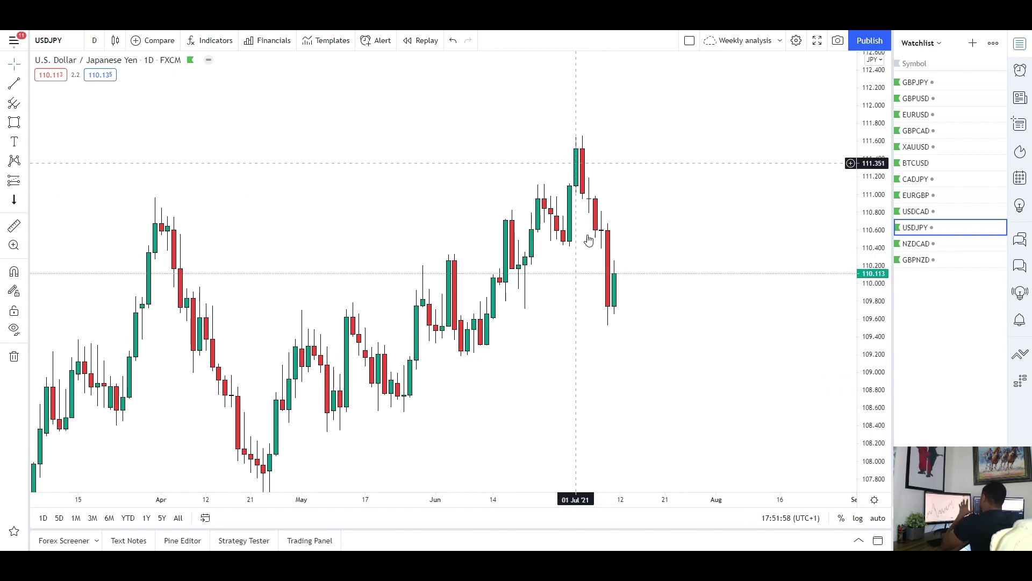
scroll(617, 372, up, 2)
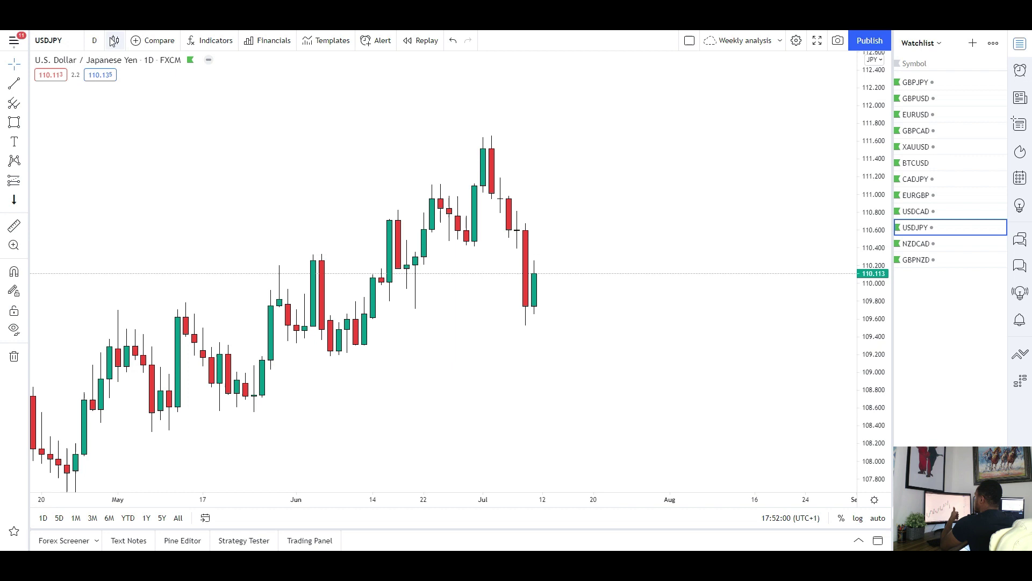
click(95, 40)
click(96, 338)
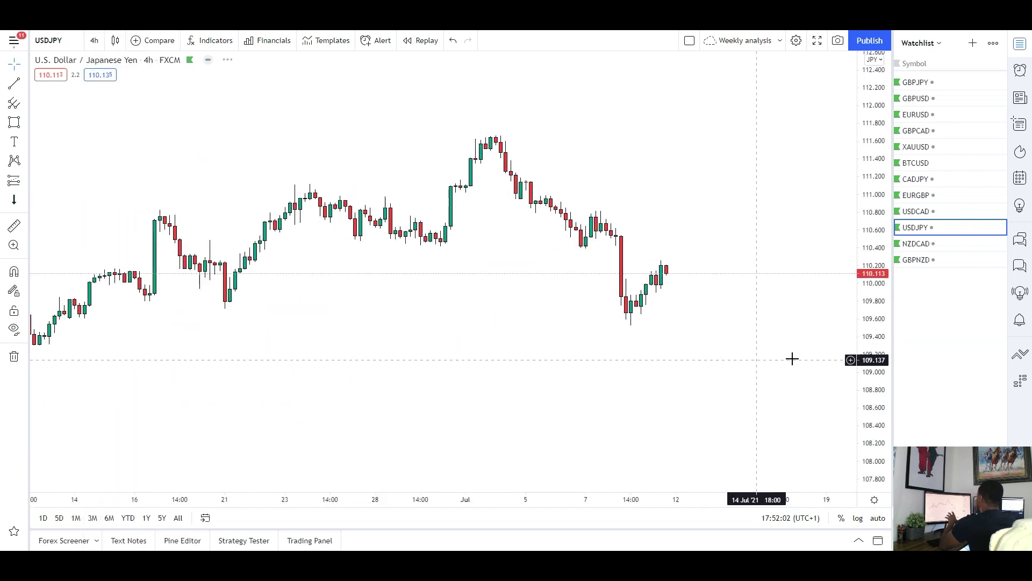
- Draw a rectangle over the broken support, about 110.42 to 110.51, from 24 Jun to 19 Jul
drag(863, 441, 863, 269)
drag(694, 344, 662, 371)
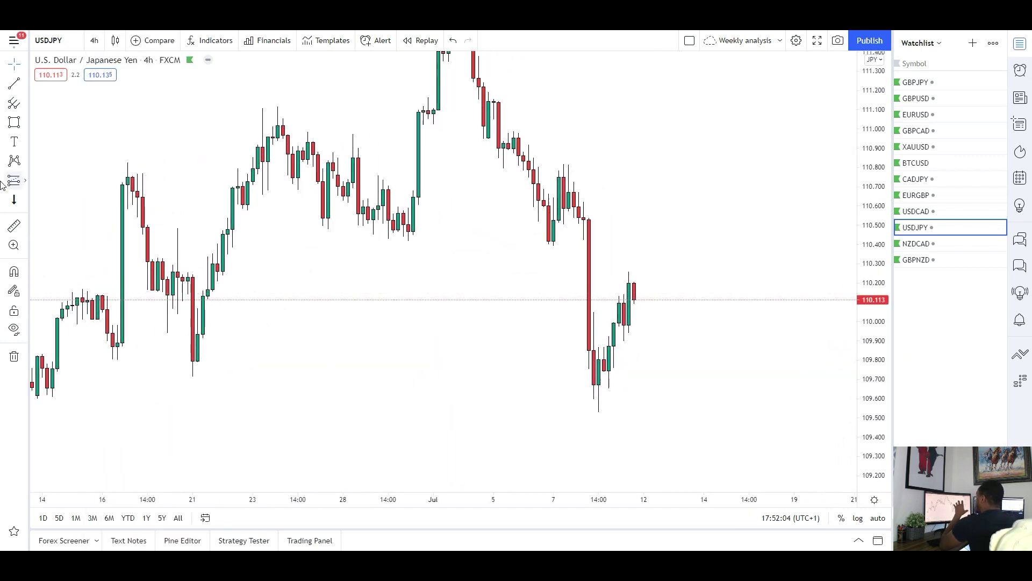
click(14, 123)
click(307, 223)
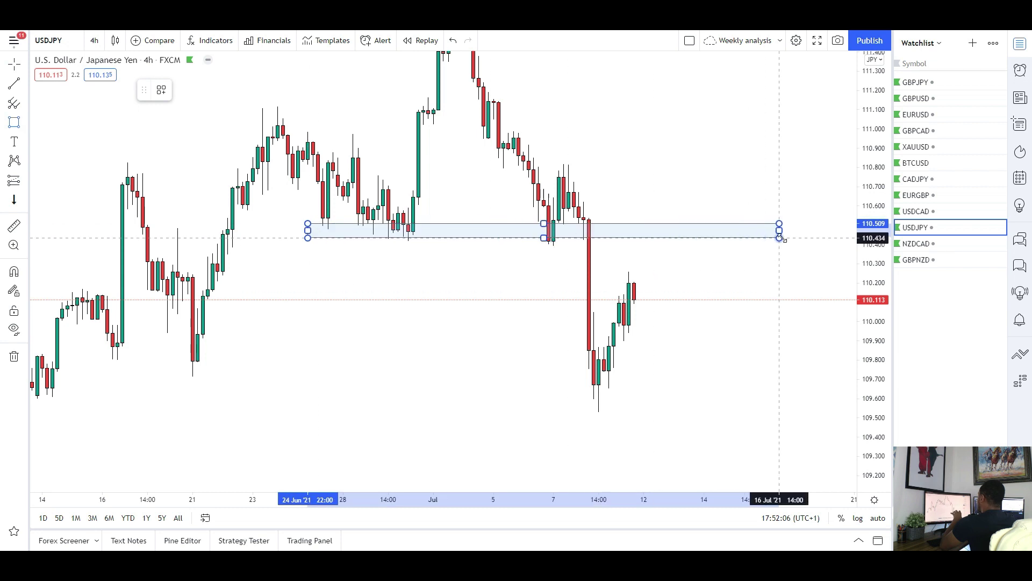
click(795, 241)
drag(738, 305, 721, 302)
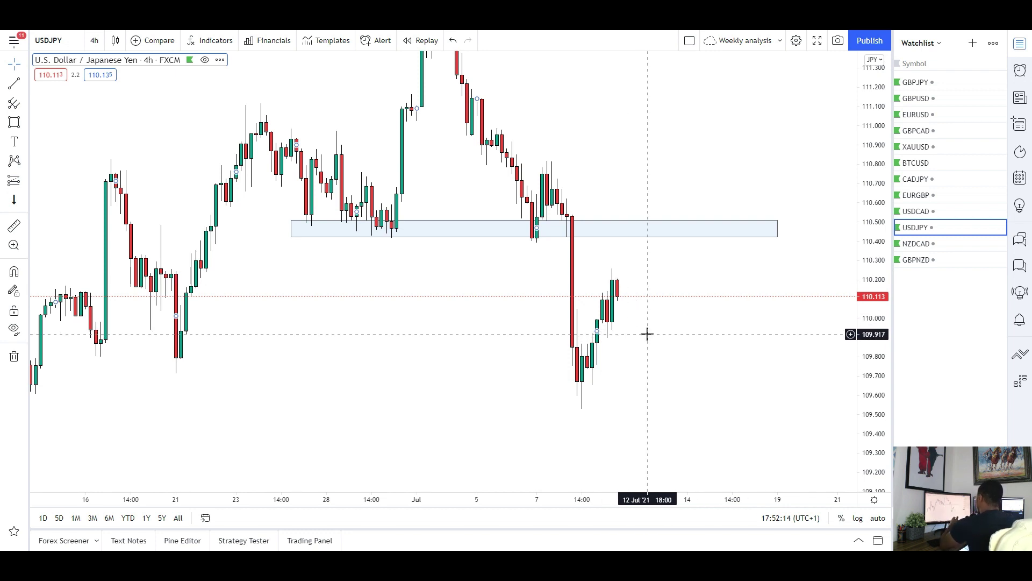
- Draw a rectangle over the latest swing low, about 109.53 to 109.66, from 8 Jul to 20 Jul
mouse_move(622, 371)
mouse_down()
mouse_move(592, 407)
mouse_move(809, 407)
mouse_up()
click(15, 126)
drag(522, 394, 491, 410)
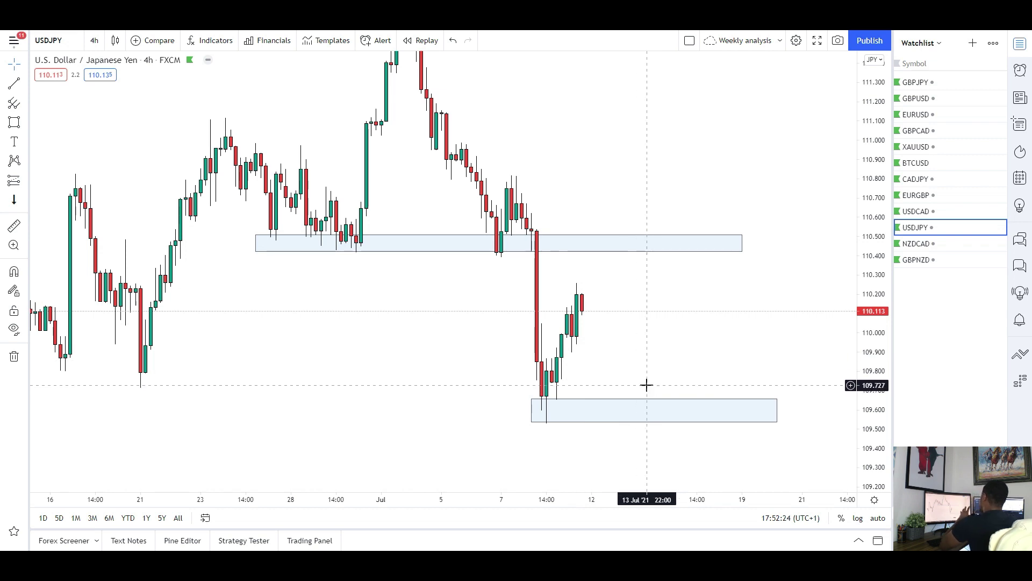
- Draw a projected path zigzagging from near the current price up to about 110.49 in the upper zone, falling to about 109.60
click(26, 126)
click(56, 166)
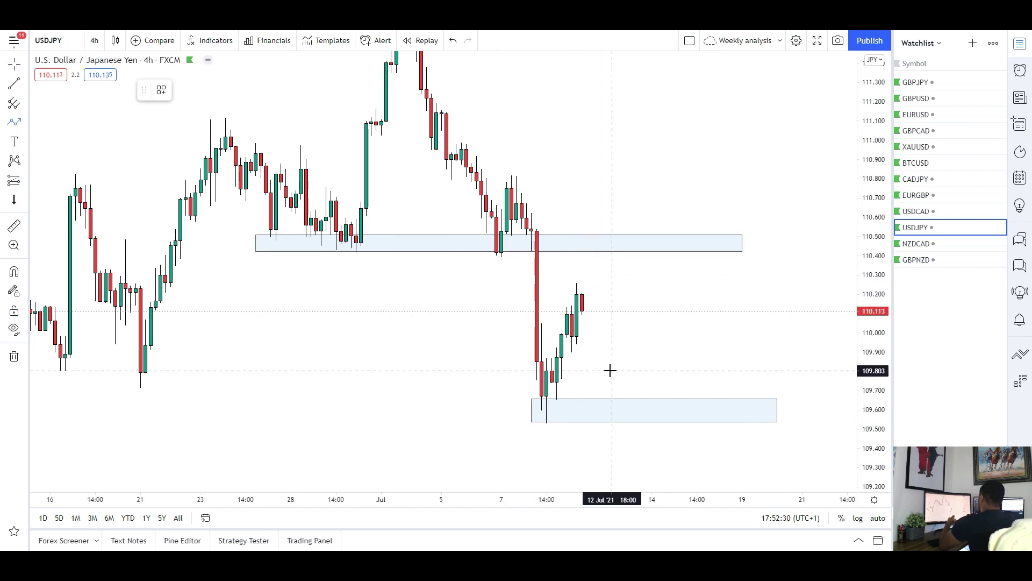
click(597, 301)
click(606, 265)
click(621, 284)
click(632, 239)
double_click(687, 410)
drag(438, 369, 407, 336)
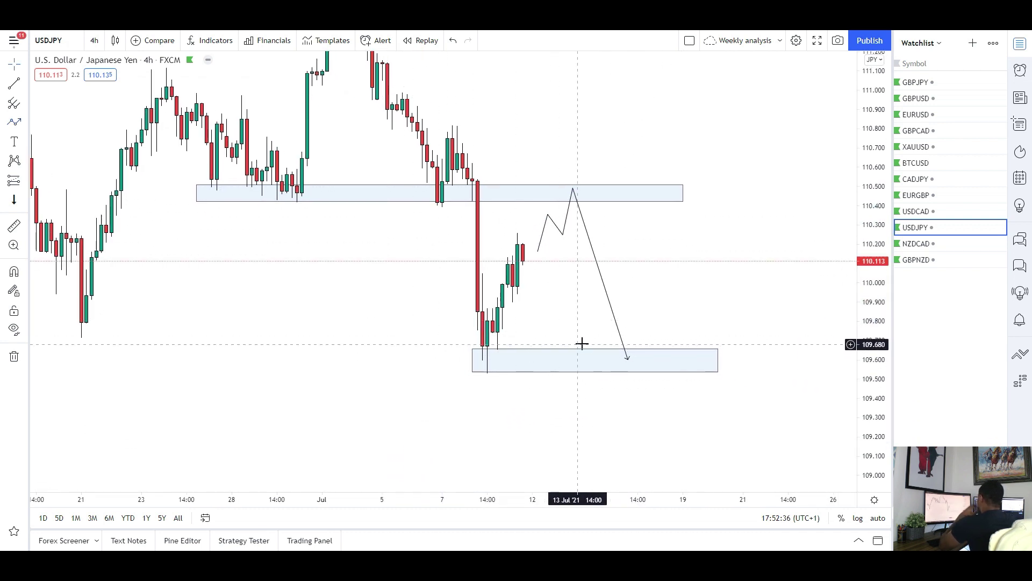
- Extend the projected path's end down to about 109.23 and view the zones on the daily timeframe
drag(629, 362, 653, 431)
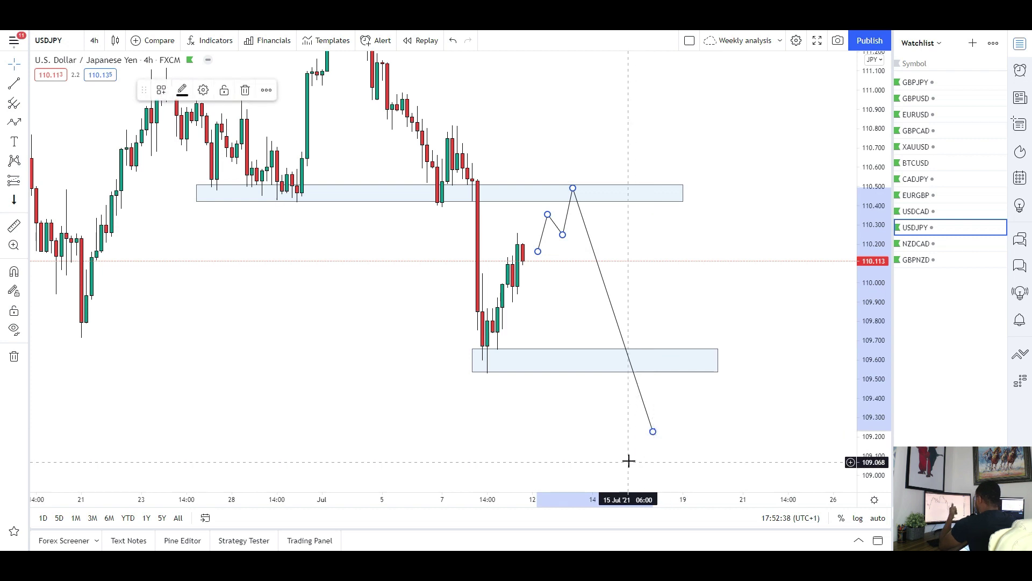
click(94, 40)
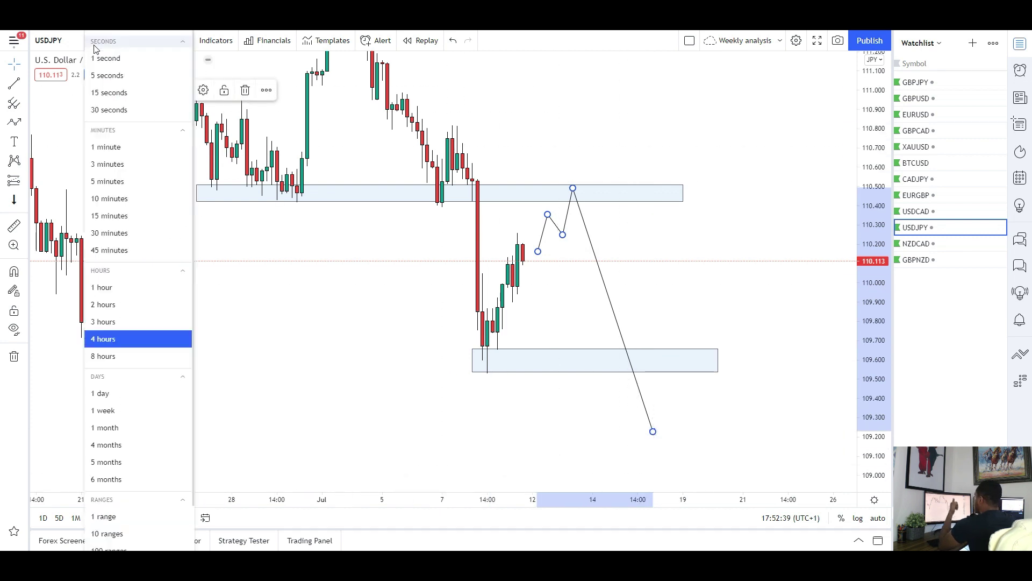
click(135, 393)
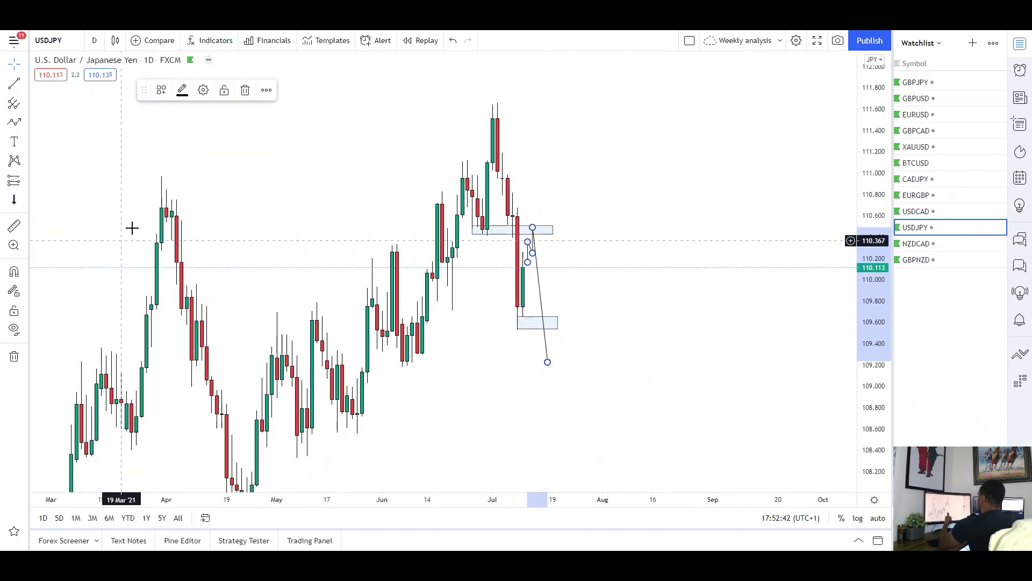
drag(639, 277, 785, 301)
scroll(769, 293, up, 3)
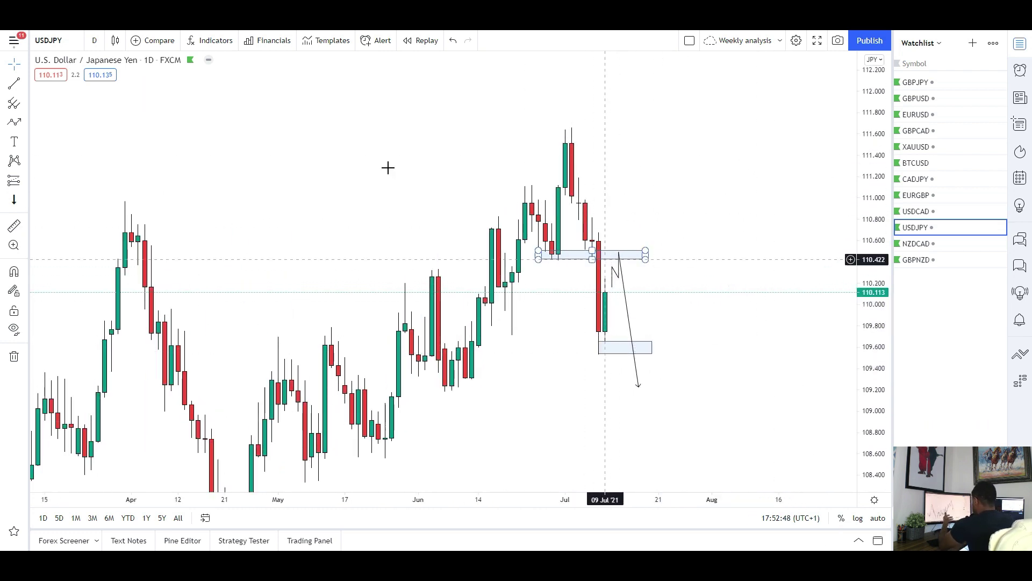
- Return the USDJPY chart to the 4-hour timeframe and move the path's end into the lower zone at about 109.60
click(96, 41)
click(108, 338)
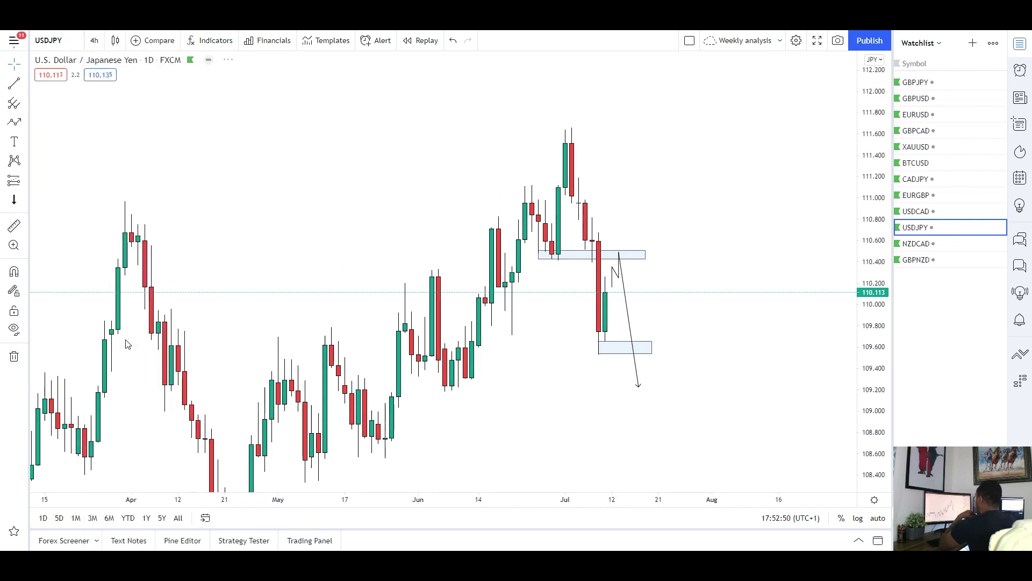
scroll(772, 323, down, 2)
drag(868, 394, 868, 376)
drag(576, 373, 454, 380)
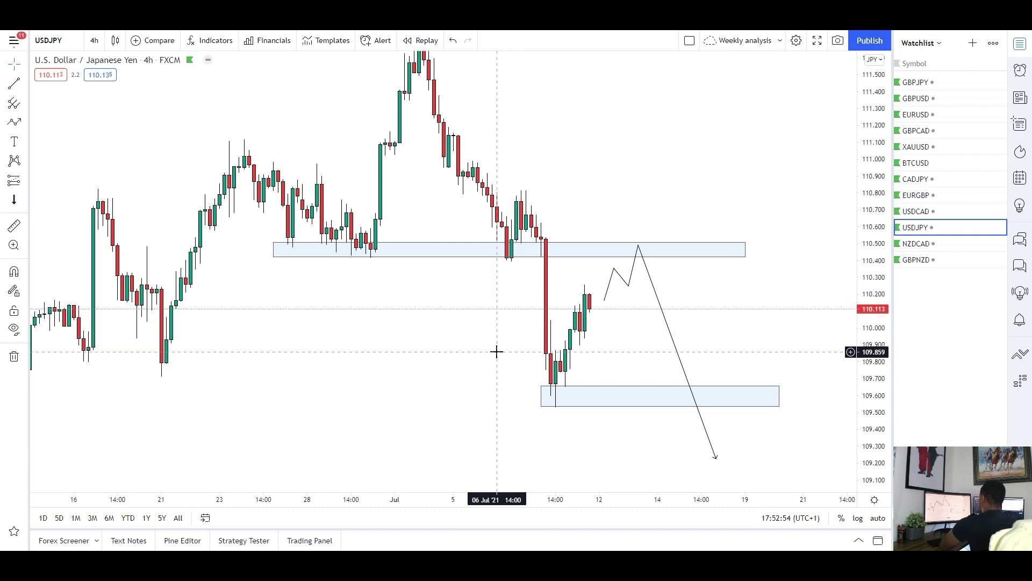
drag(717, 458, 692, 396)
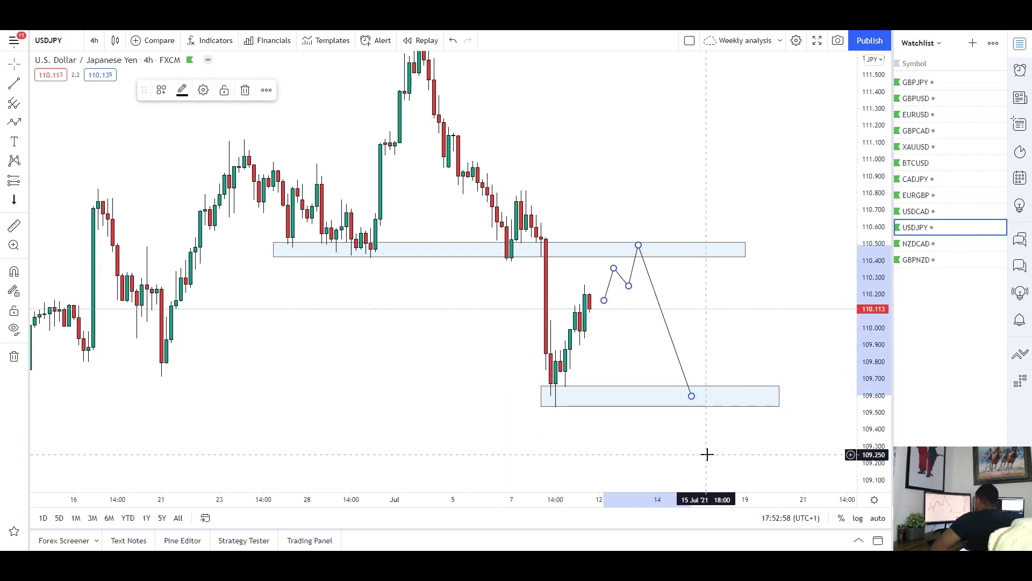
drag(707, 454, 684, 404)
drag(669, 345, 674, 381)
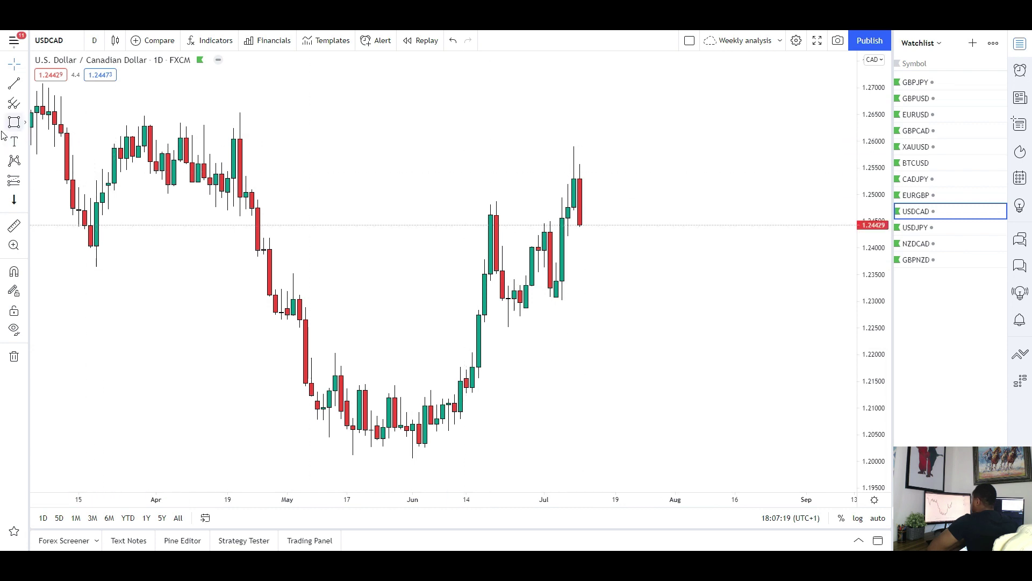
- Try a rectangle on the USDCAD daily chart over about 1.2287 to 1.2318, from 22 Jun to 27 Jul, and delete it
click(502, 291)
click(651, 308)
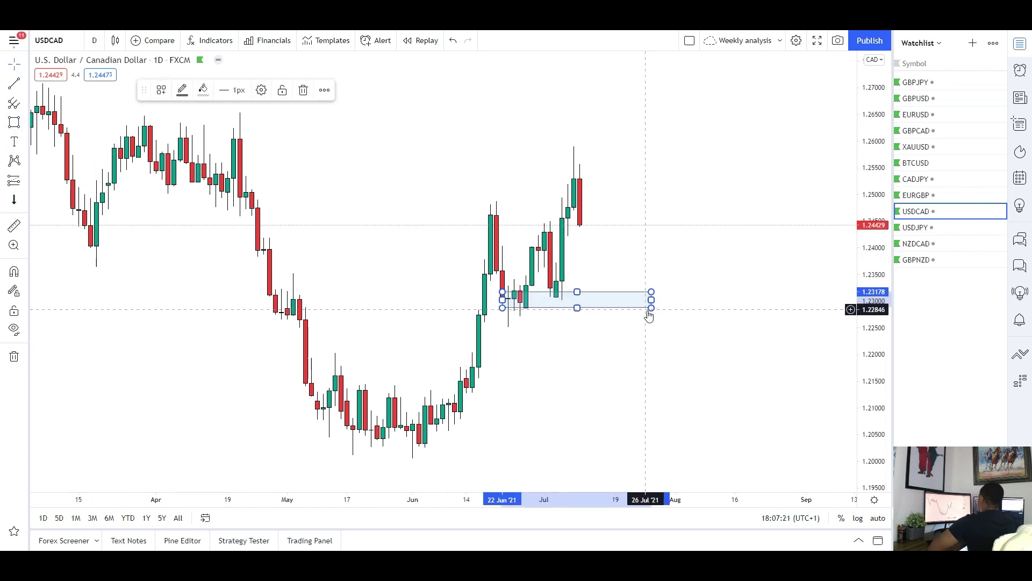
drag(593, 348, 576, 363)
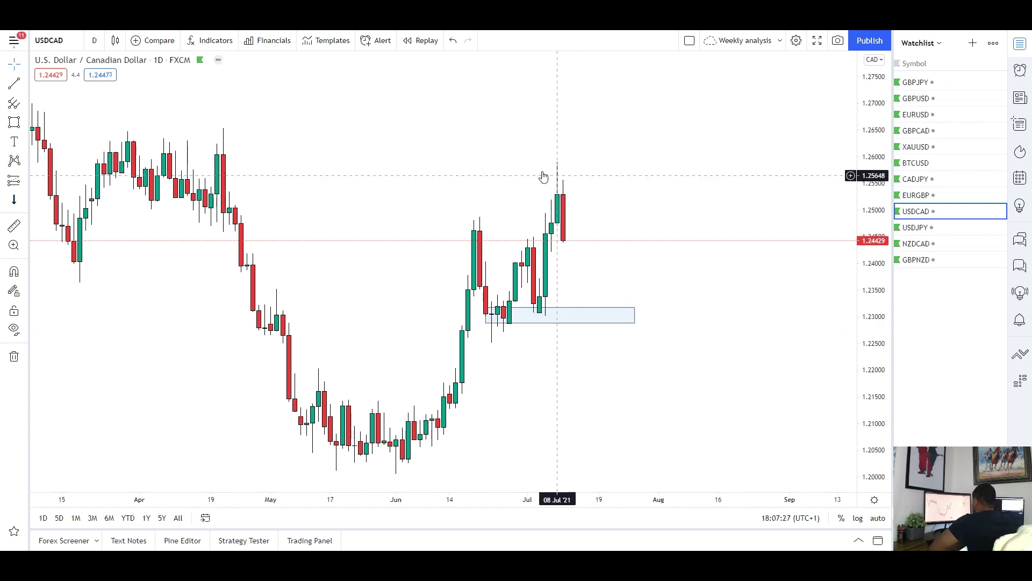
drag(593, 265, 633, 275)
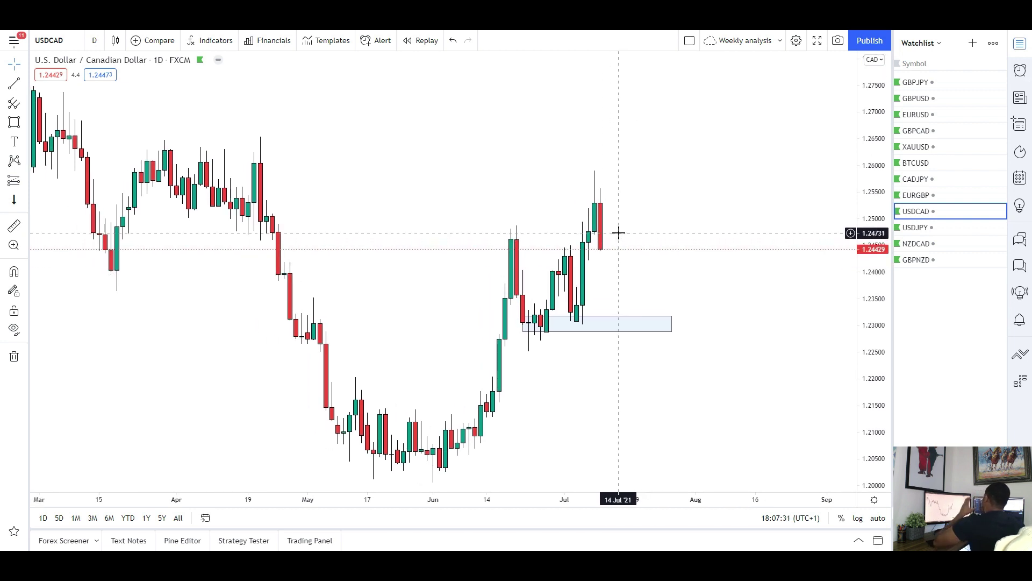
click(593, 325)
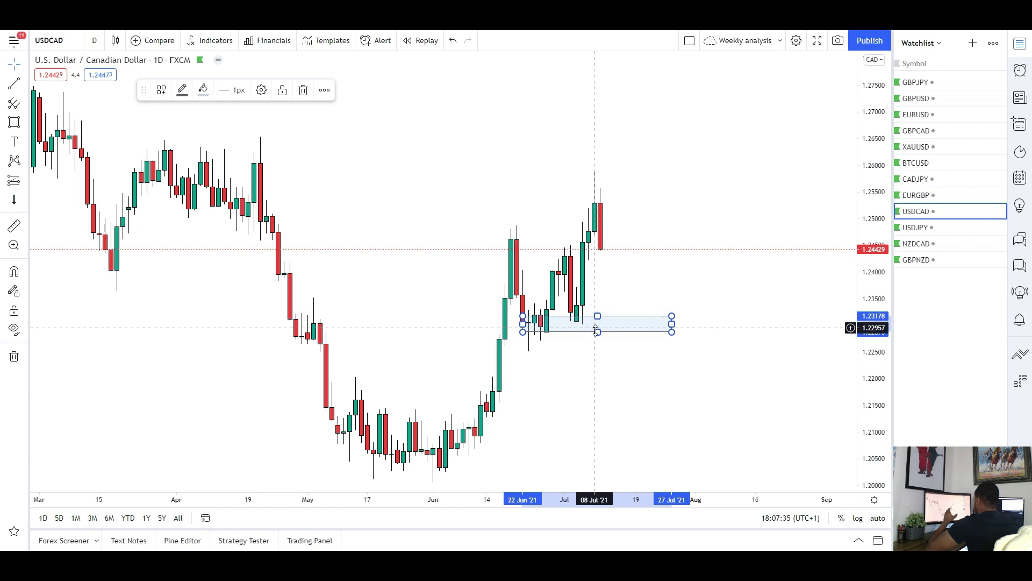
key(Delete)
- Try a rectangle at the mid-June high, about 1.2463 to 1.2481, from 15 Jun to 4 Aug, and delete it
drag(492, 228, 708, 239)
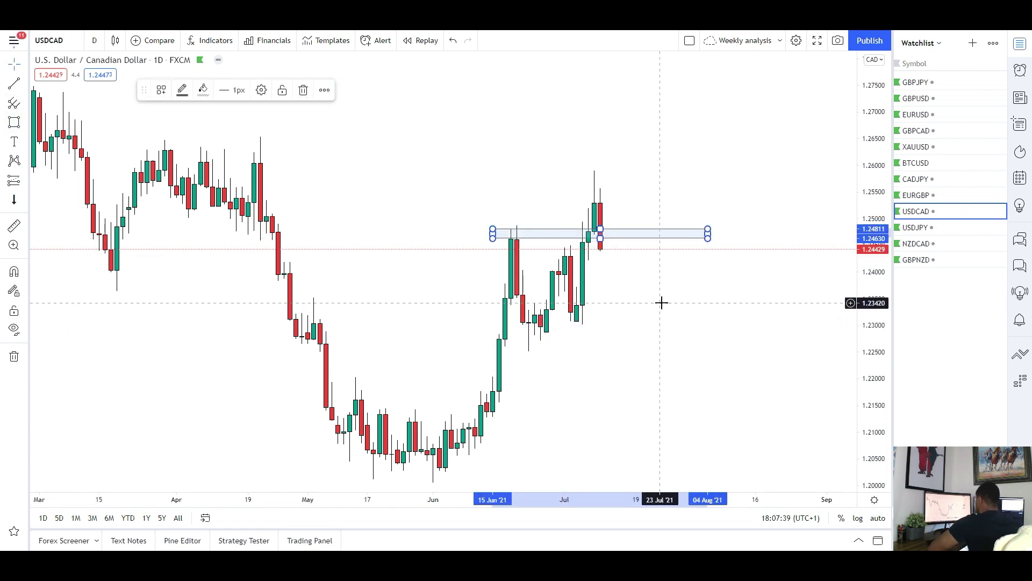
key(Delete)
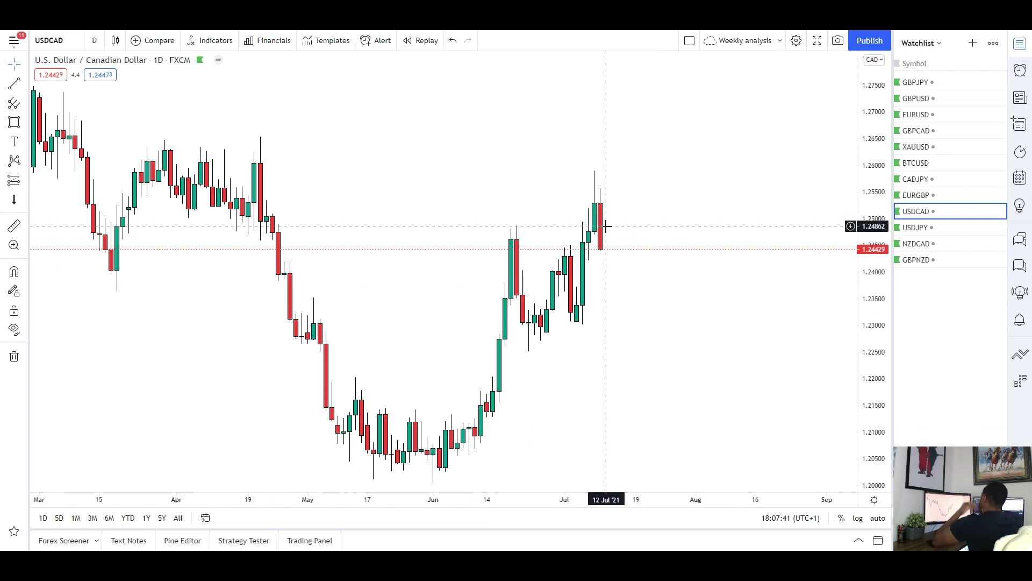
- Switch USDCAD to the 4-hour timeframe and draw a rising trend line from the June low near 1.2254 to about 1.2403 on 22 Jul
click(94, 40)
click(133, 344)
drag(874, 418, 857, 272)
drag(707, 345, 567, 332)
click(14, 83)
click(348, 404)
click(742, 255)
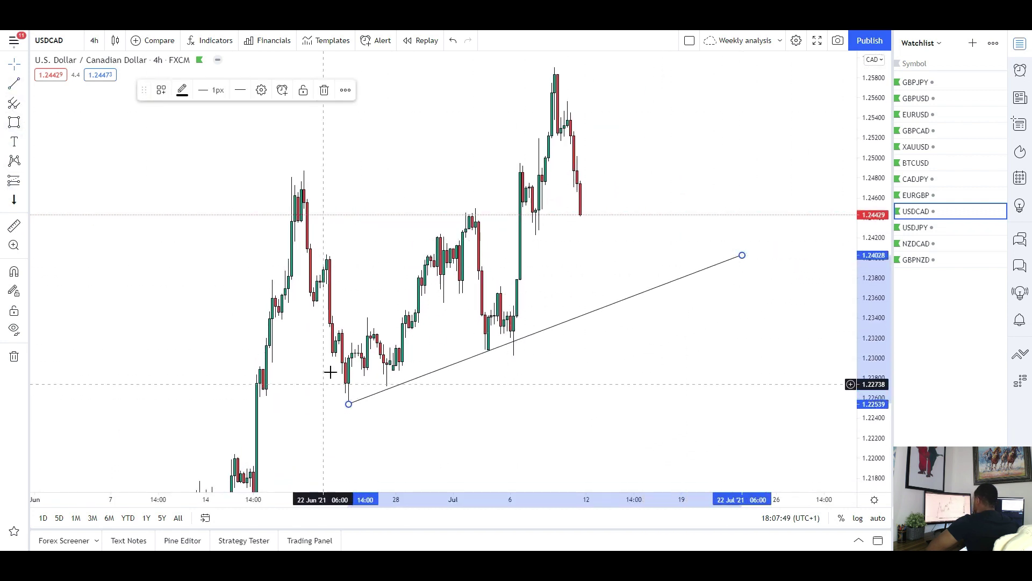
- Draw a support rectangle over the early-July lows, about 1.2305 to 1.2327, extending to 26 Jul
drag(651, 358, 606, 349)
click(14, 124)
drag(467, 326, 761, 347)
click(717, 318)
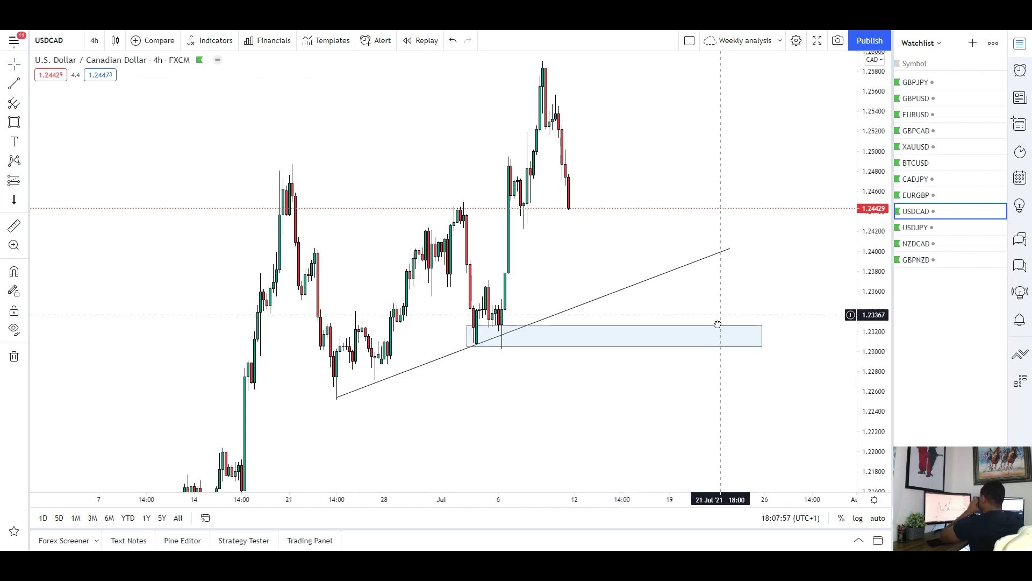
drag(717, 319, 719, 332)
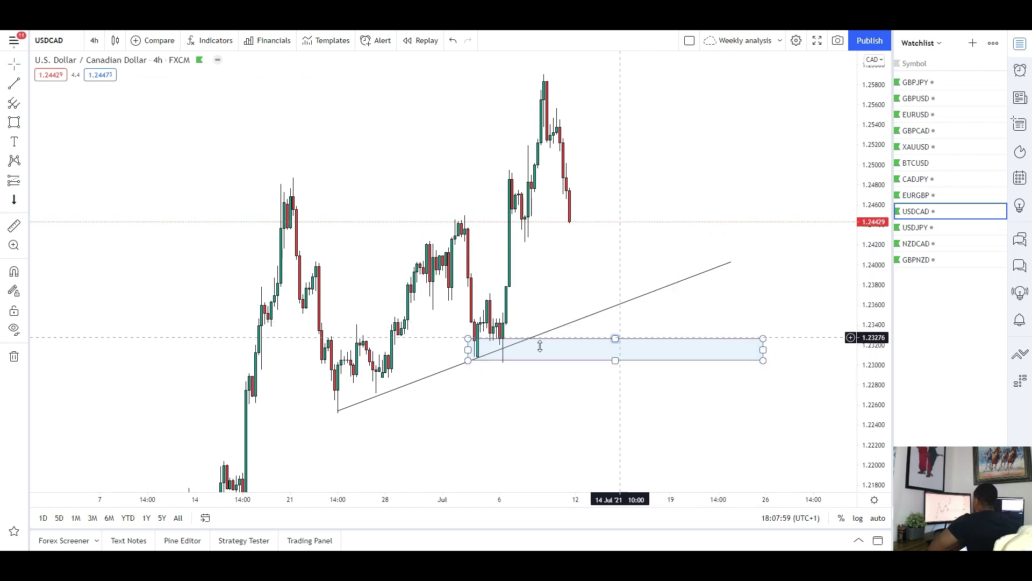
drag(565, 374, 542, 359)
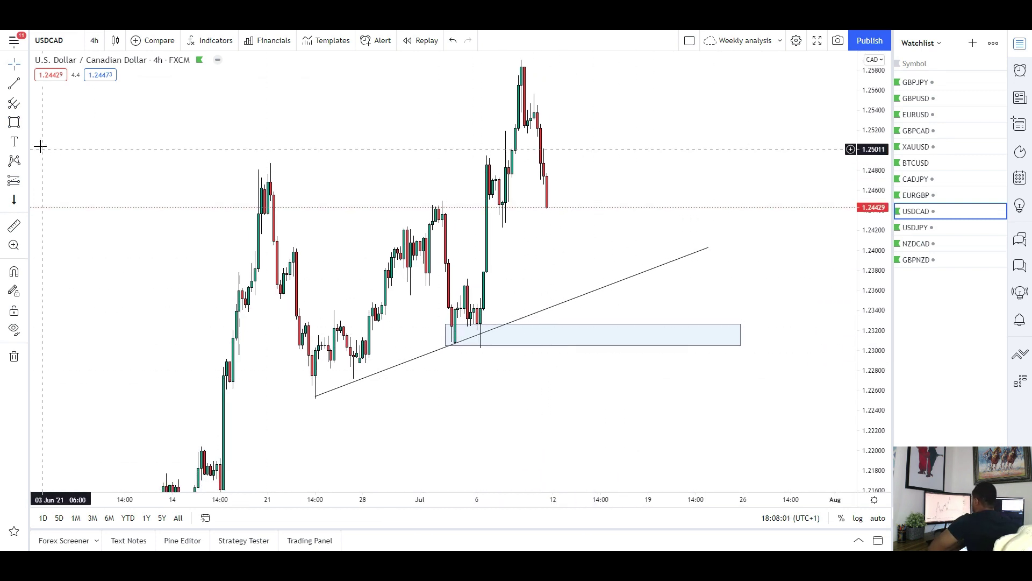
- Try a bearish path from about 1.2390 through the trend line and support, zigzagging and ending near 1.2200, and delete it
click(24, 125)
click(59, 164)
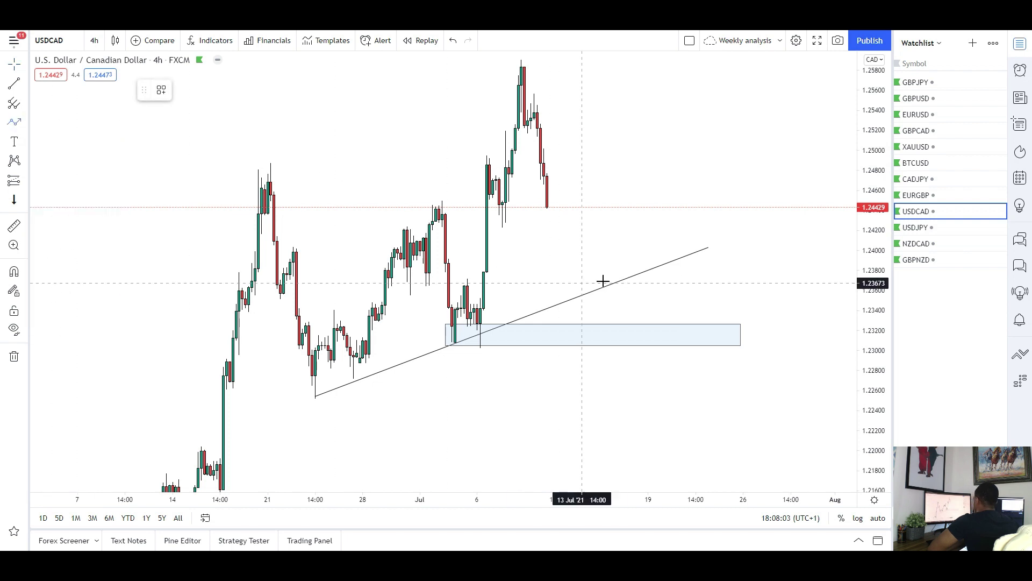
click(585, 261)
click(604, 385)
click(622, 315)
click(633, 360)
click(645, 321)
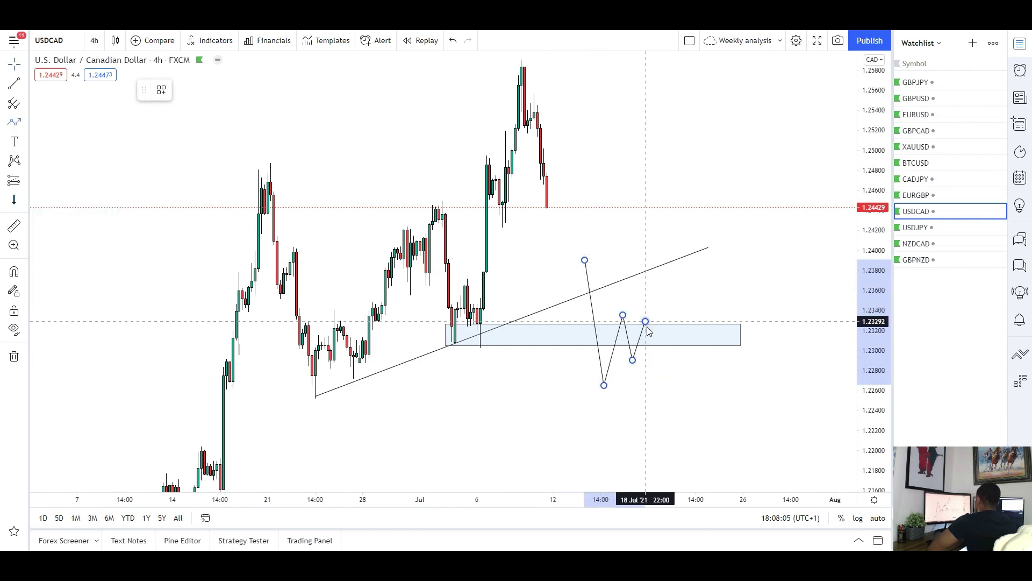
double_click(670, 452)
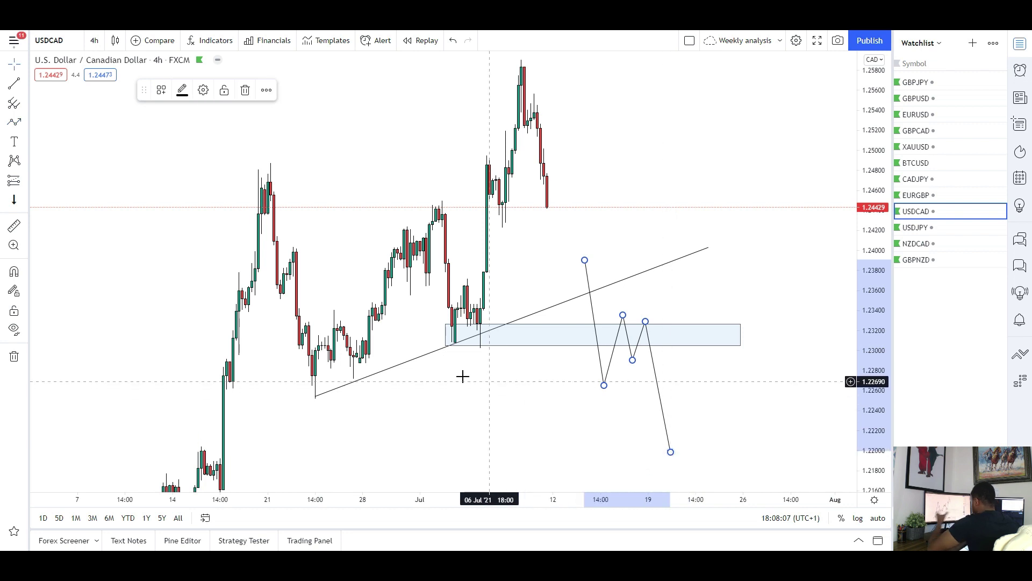
drag(688, 429, 713, 332)
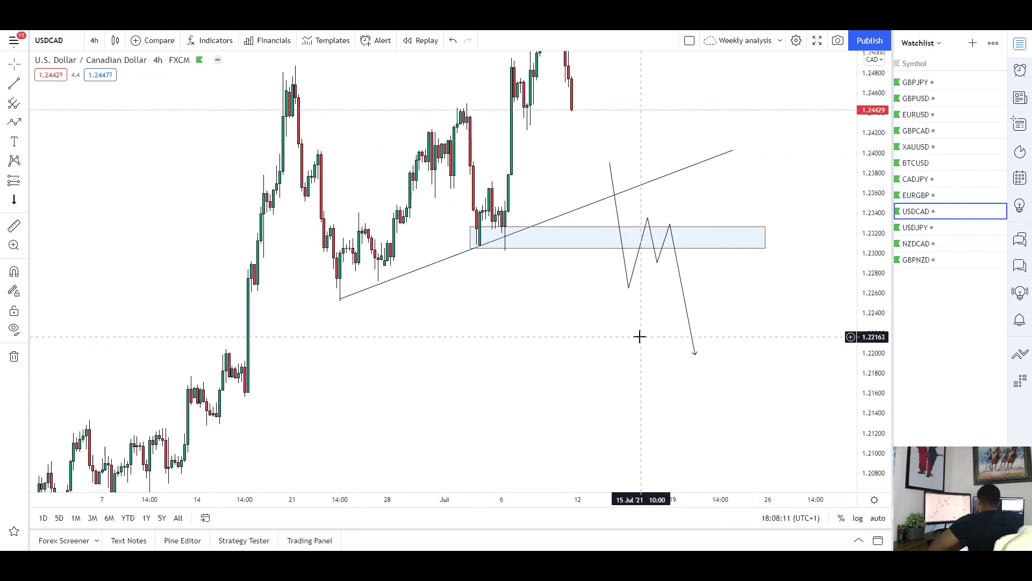
drag(615, 296, 582, 395)
click(596, 388)
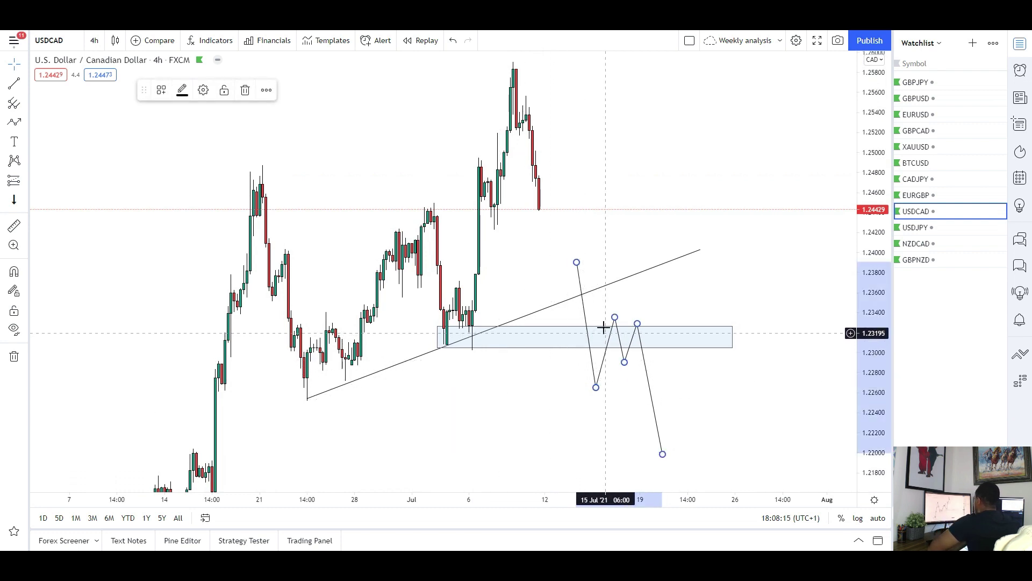
key(Delete)
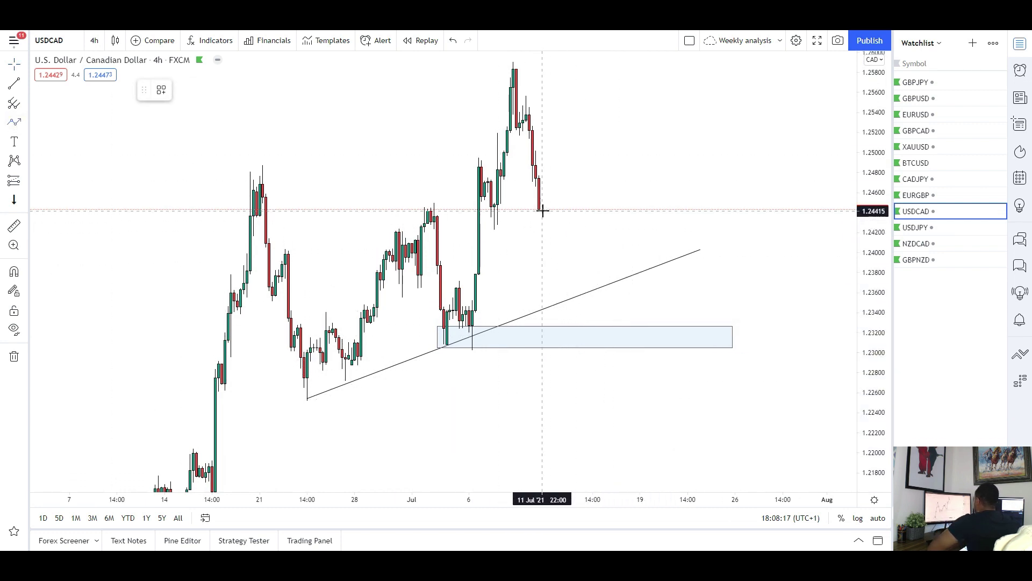
- Draw a projected path from the current price down through the trend line, zigzagging into support near 1.2310 and rising to about 1.2462
click(542, 211)
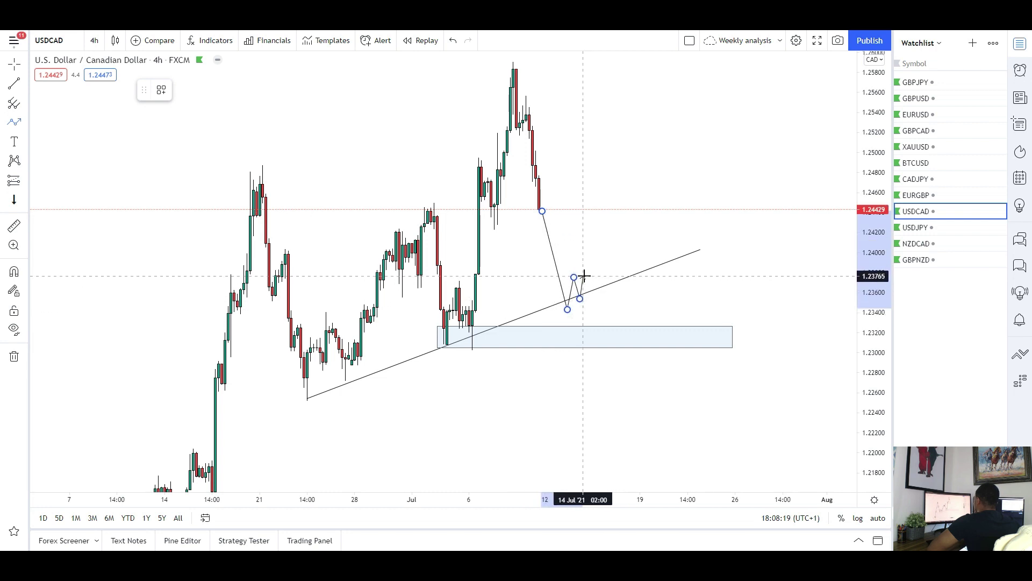
click(600, 336)
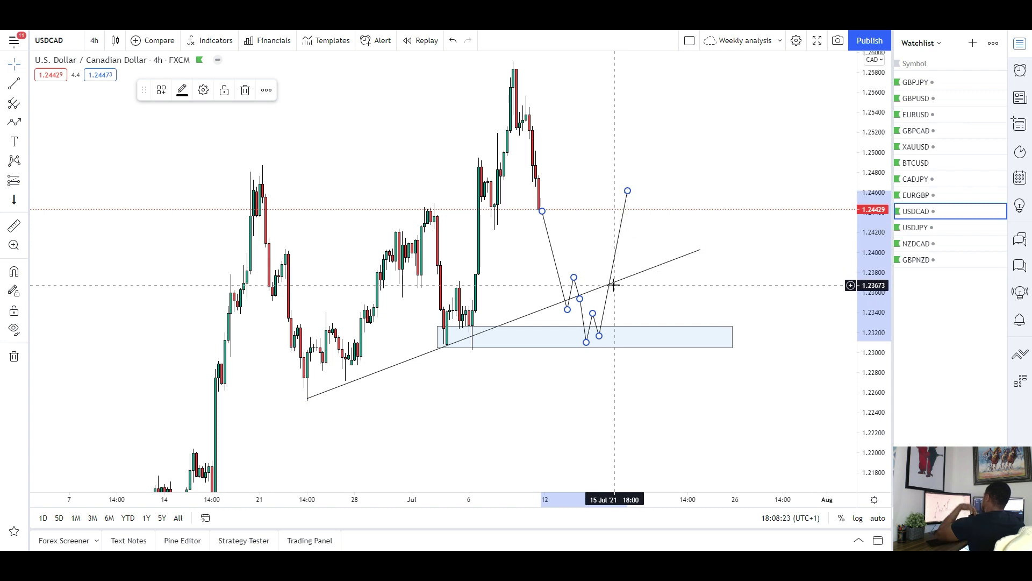
- Try extending the USDCAD projected path's final rise to about 1.2566, and delete the whole path
drag(580, 216, 564, 293)
drag(613, 268, 495, 139)
double_click(641, 163)
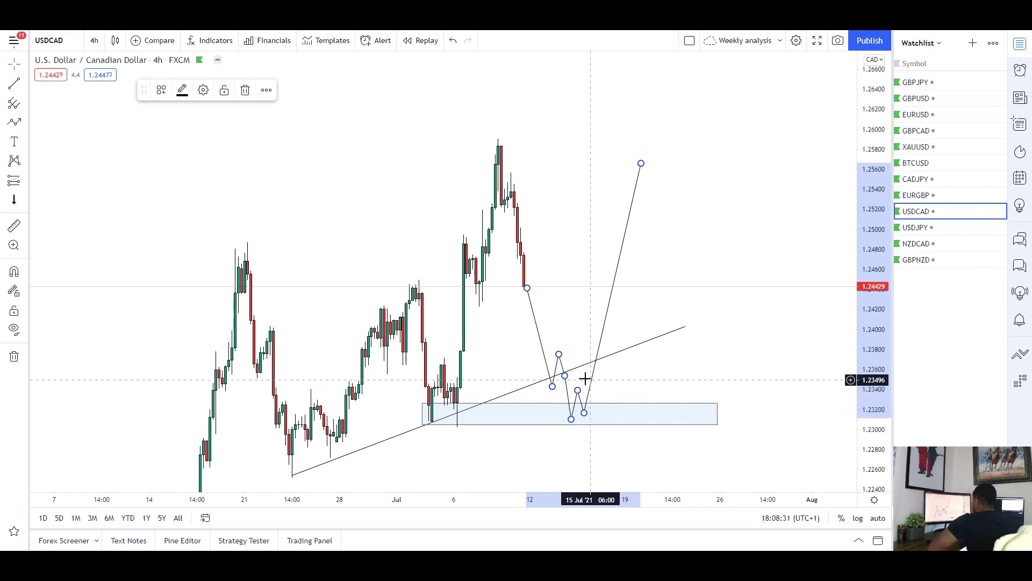
click(542, 421)
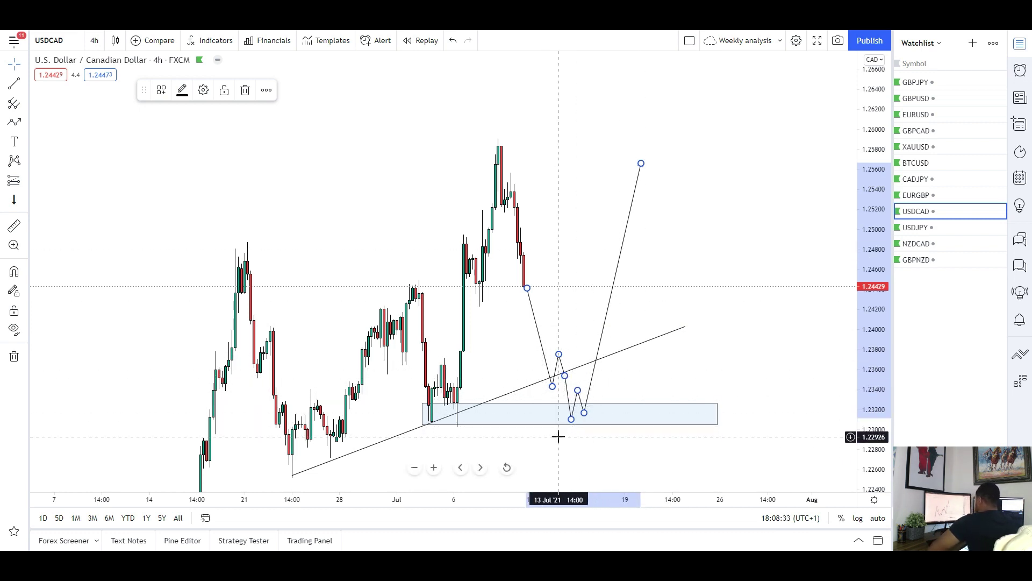
click(559, 370)
right_click(559, 360)
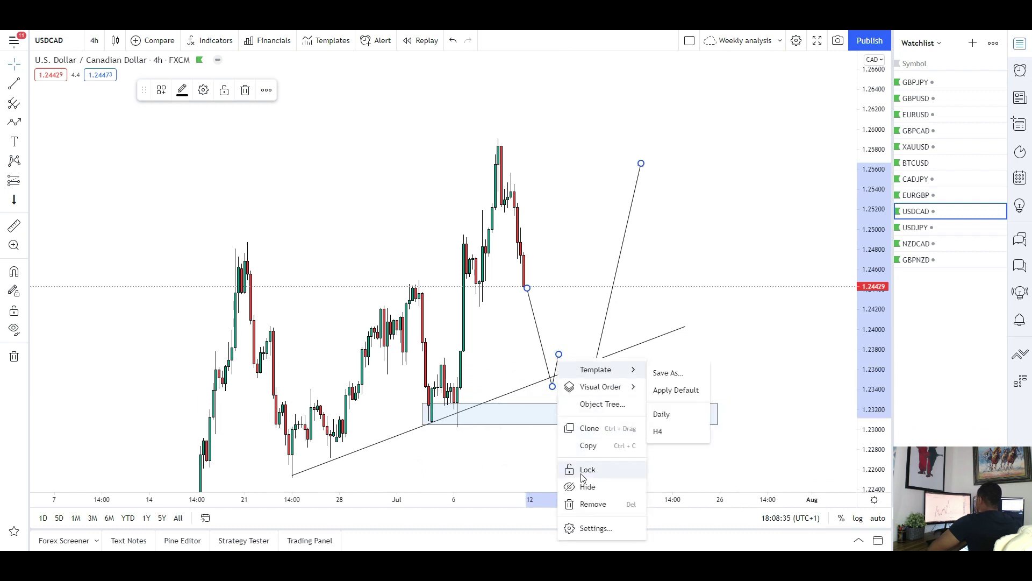
click(572, 500)
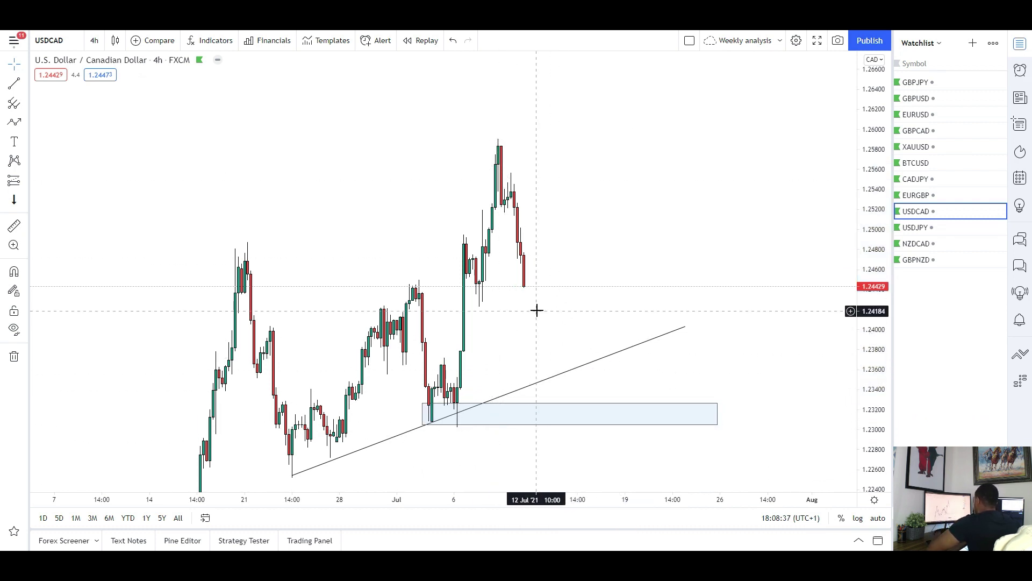
- Draw a projected path from about 1.2443, zigzagging up to about 1.2494 and falling through the trend line into support near 1.2320
click(15, 123)
click(533, 285)
click(539, 256)
click(549, 276)
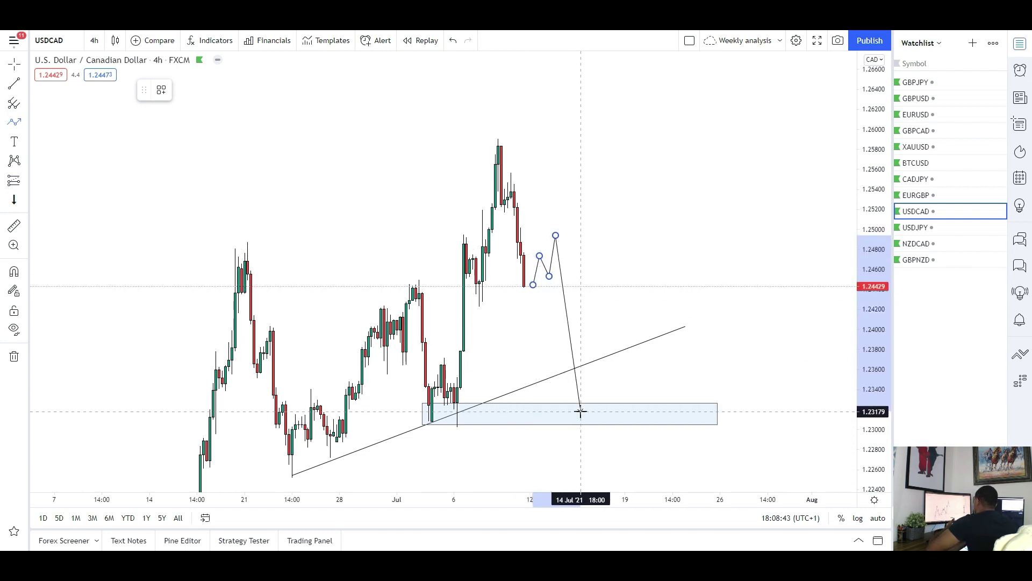
mouse_move(442, 372)
mouse_down()
mouse_move(451, 383)
mouse_move(438, 385)
mouse_up()
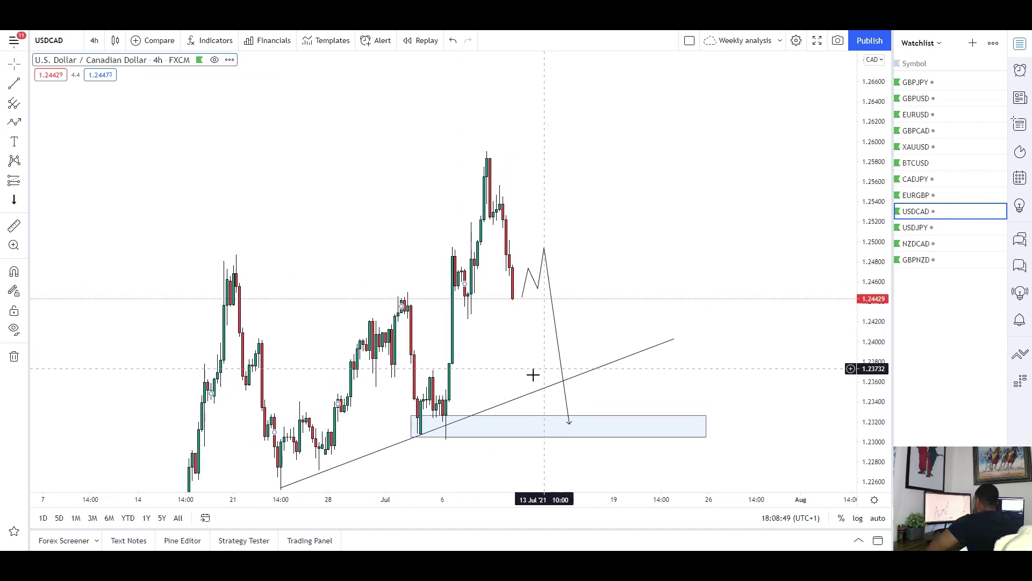
drag(395, 392, 334, 374)
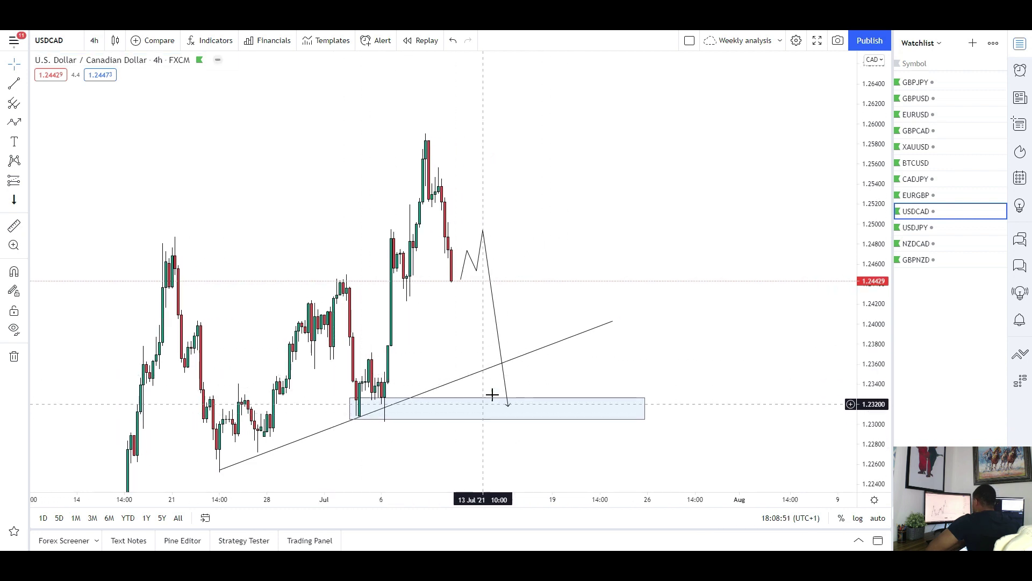
drag(550, 382, 561, 372)
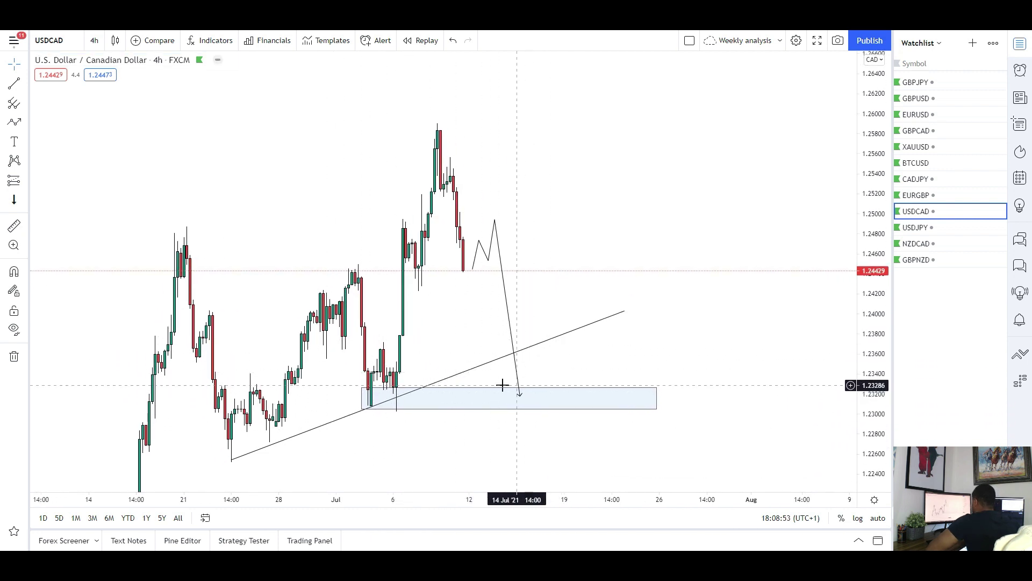
drag(552, 370, 528, 385)
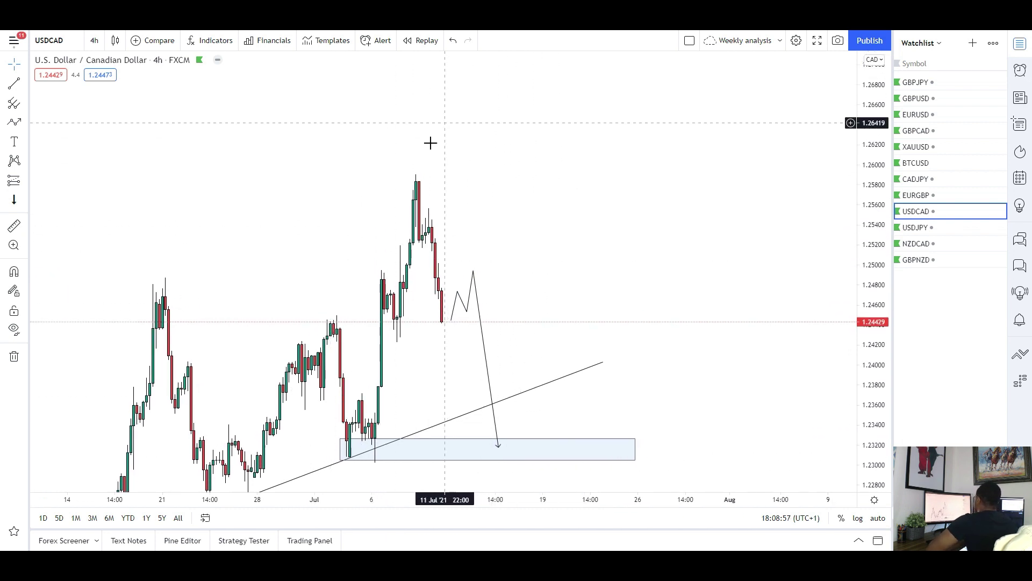
drag(339, 274, 354, 263)
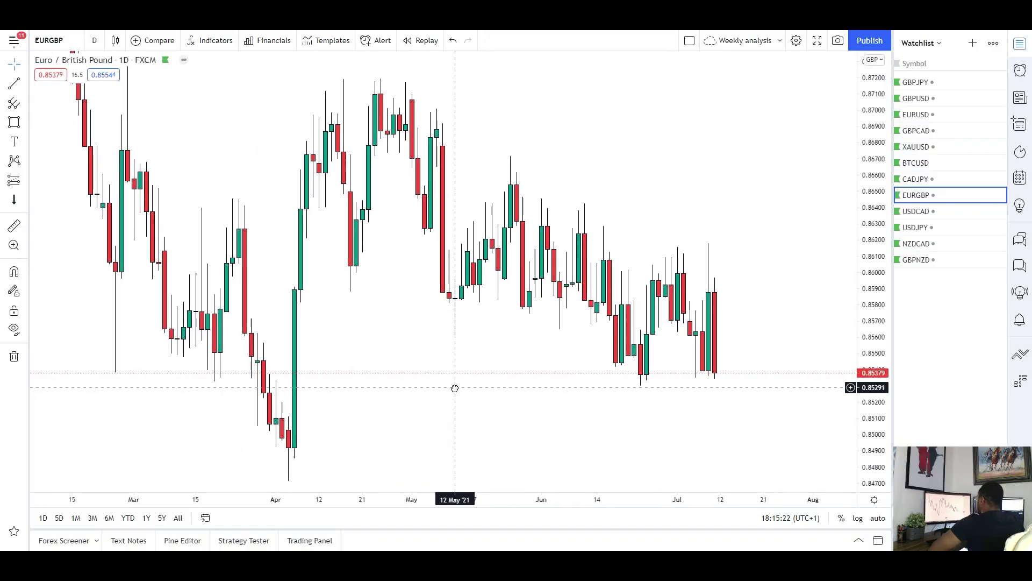
- Draw a falling trend line on the EURGBP daily chart from the 26 Apr high near 0.8721 to about 0.8550 in early August
drag(455, 388, 421, 409)
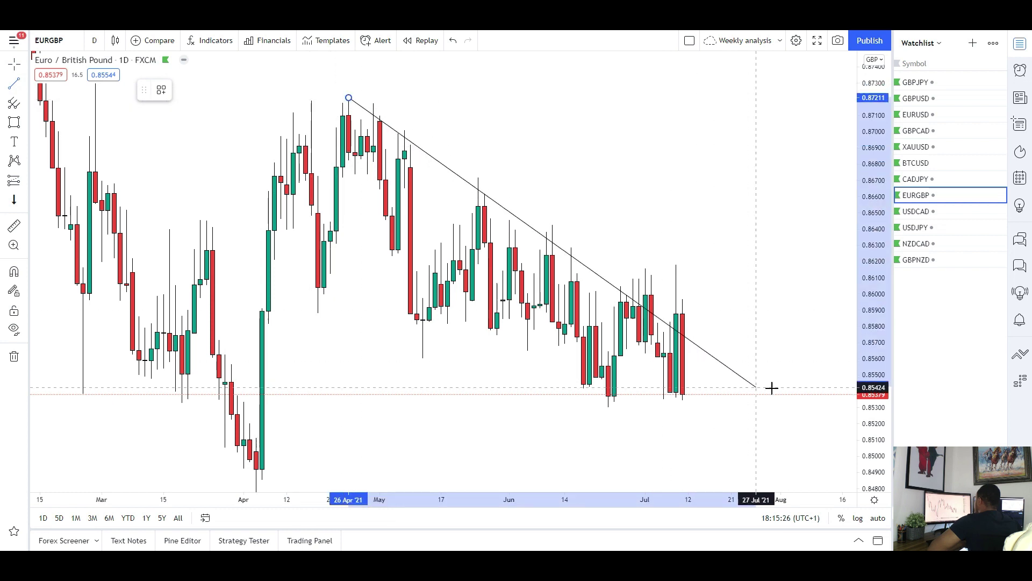
click(787, 375)
mouse_move(434, 359)
mouse_down()
mouse_move(463, 352)
mouse_move(435, 359)
mouse_up()
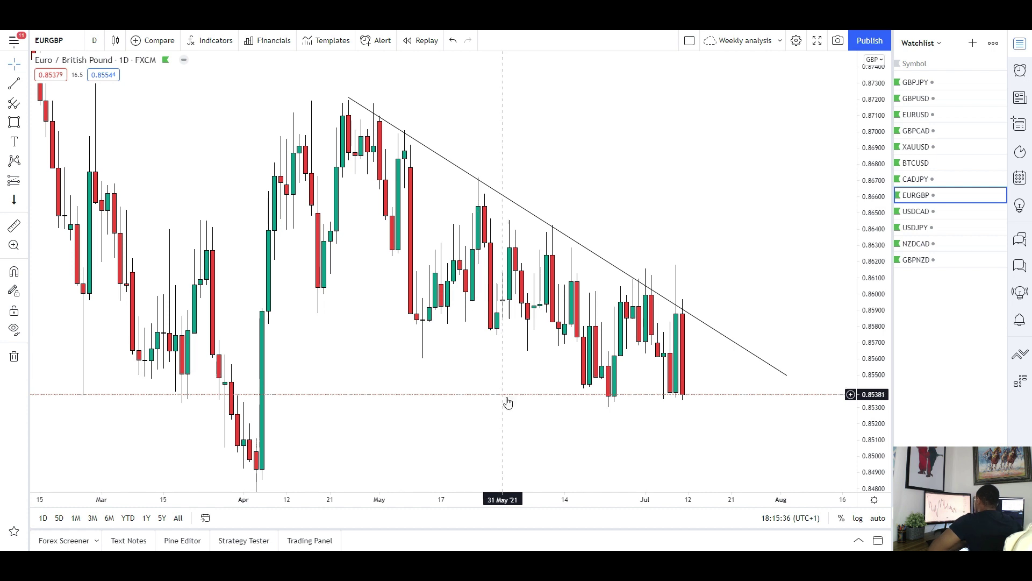
- Draw a support rectangle under the June and July lows, about 0.8530 to 0.8538, from 21 Jun to about 26 Jul
drag(514, 402, 495, 353)
mouse_move(570, 352)
mouse_down()
mouse_move(684, 376)
mouse_move(723, 365)
mouse_up()
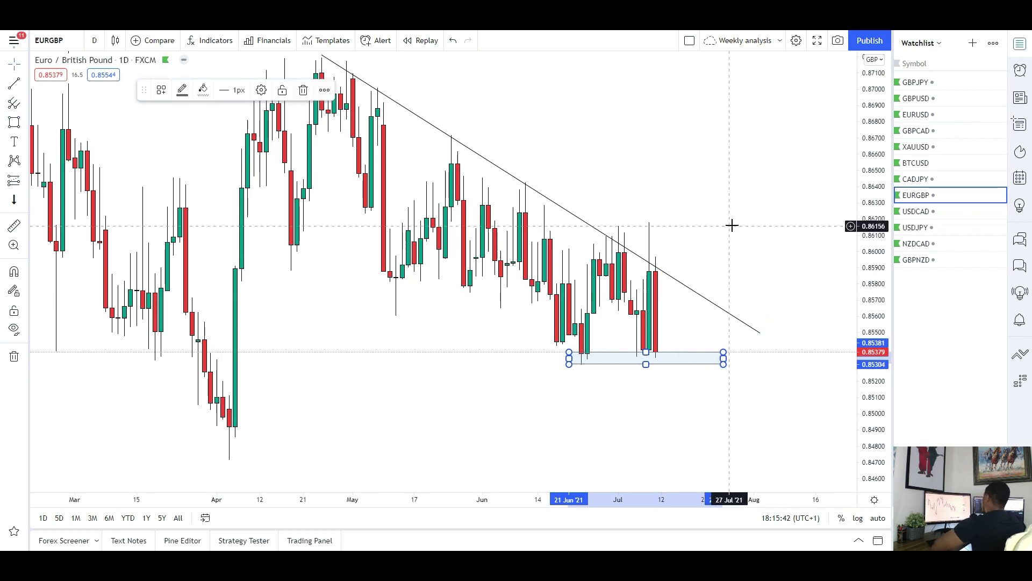
drag(724, 234, 709, 257)
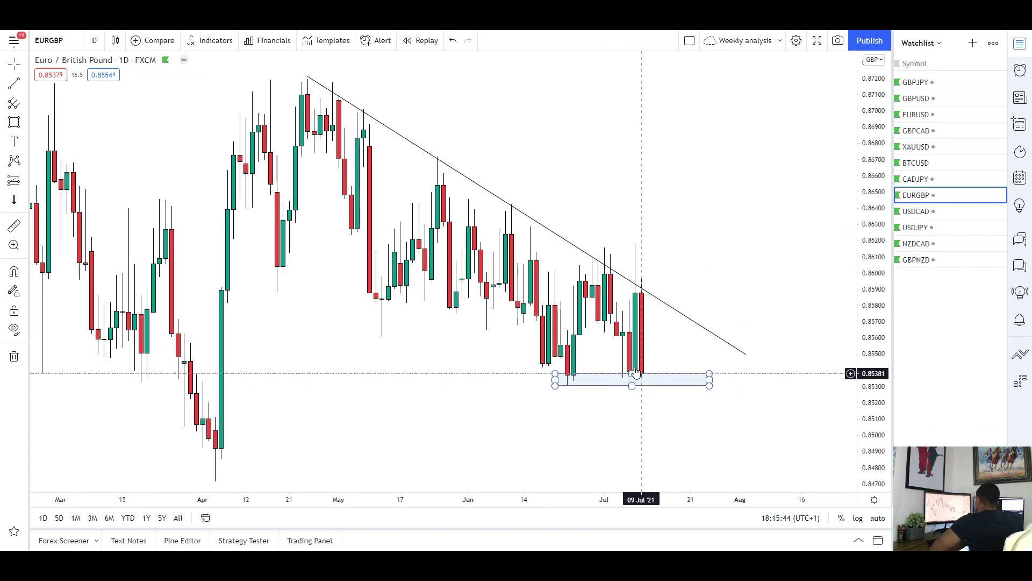
scroll(652, 368, up, 3)
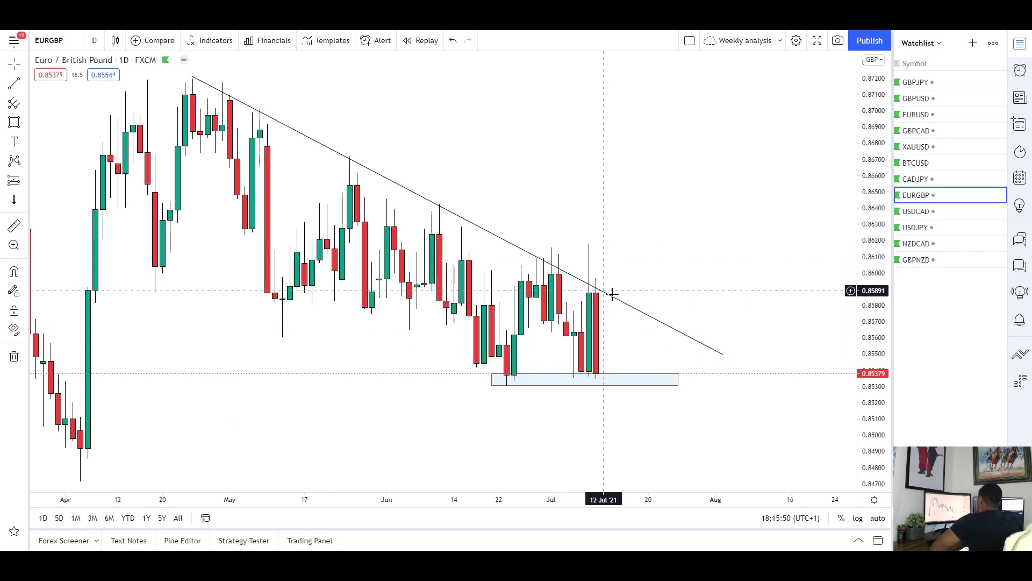
scroll(680, 381, down, 2)
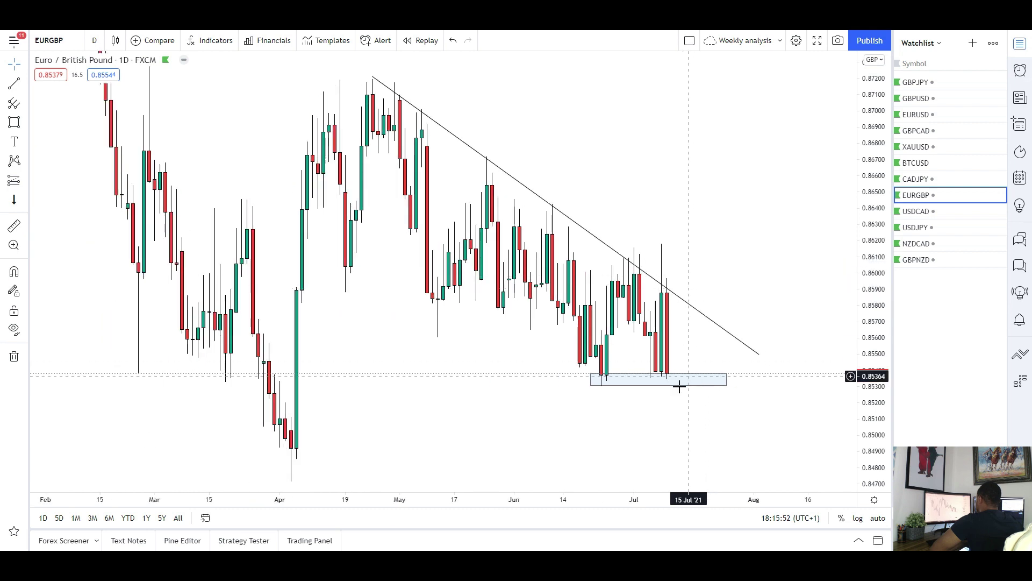
- Draw a lower support rectangle over the early-April low, about 0.8471 to 0.8490, extending from late March to early August
drag(619, 423, 590, 417)
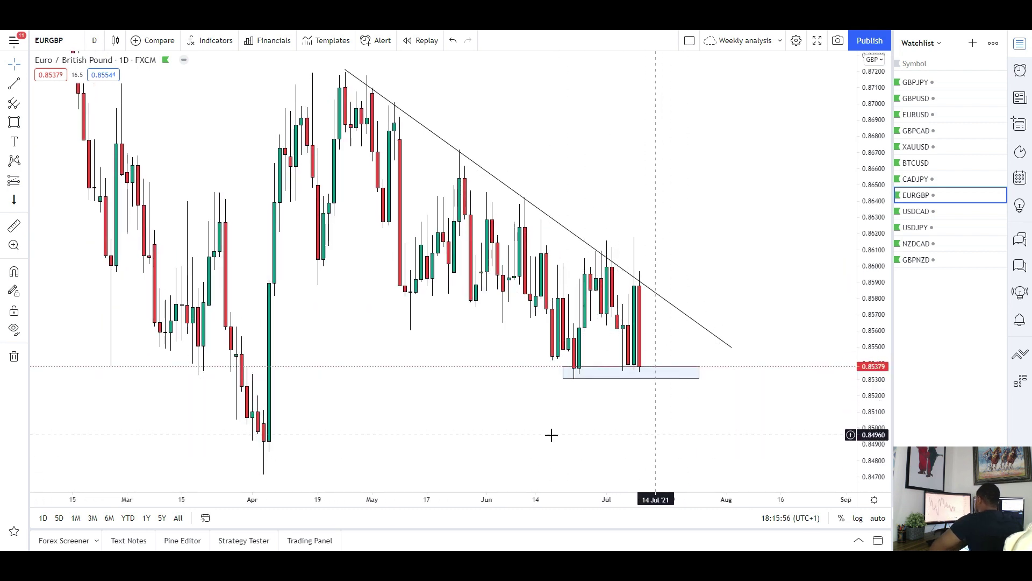
drag(421, 391, 433, 358)
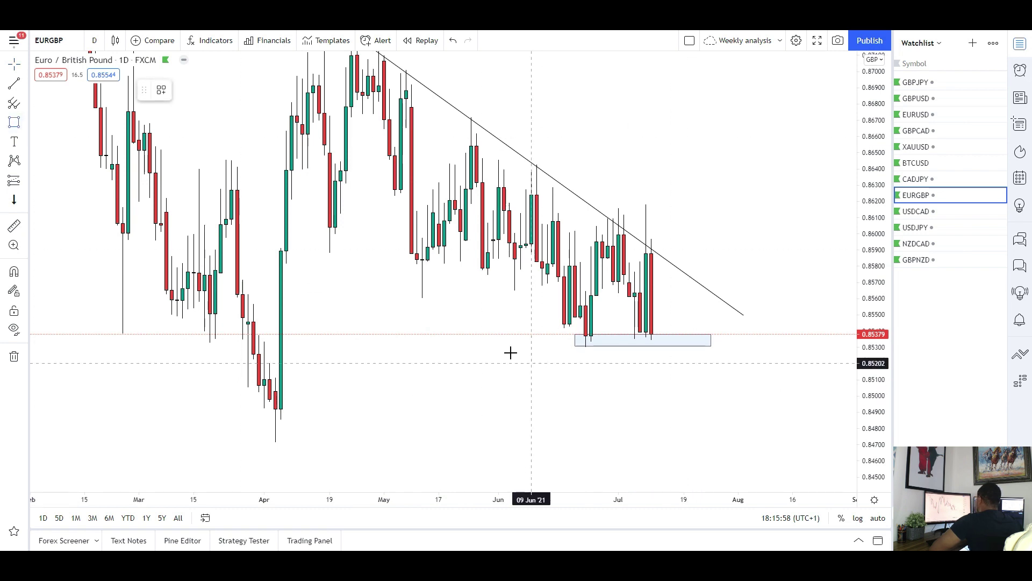
drag(253, 412, 755, 442)
click(411, 307)
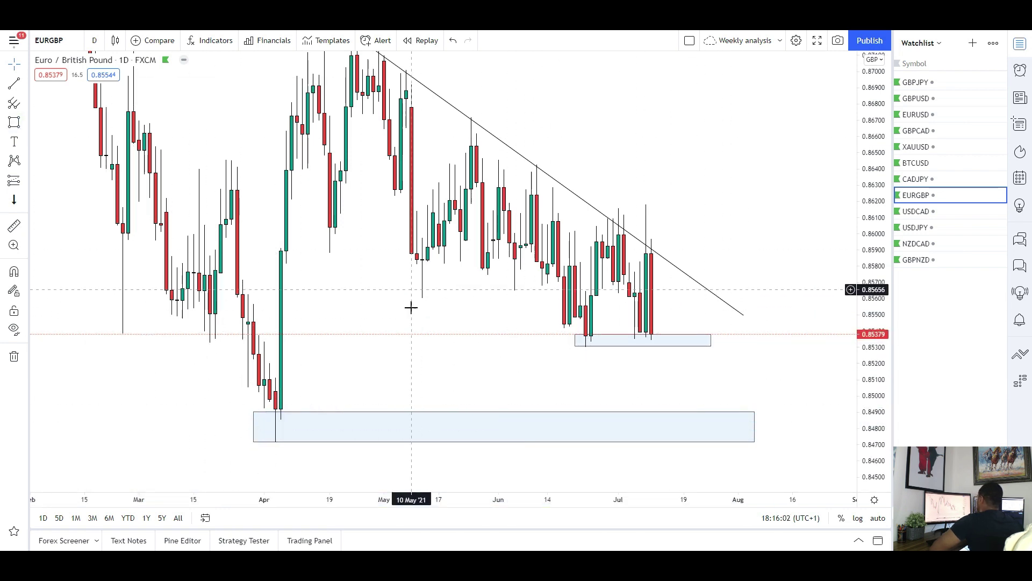
- Switch EURGBP to 4 hours and draw a path from about 0.8536, zigzagging up to the trend line near 0.8582 and falling to about 0.8485
drag(411, 307, 477, 307)
scroll(400, 358, up, 2)
drag(390, 371, 288, 291)
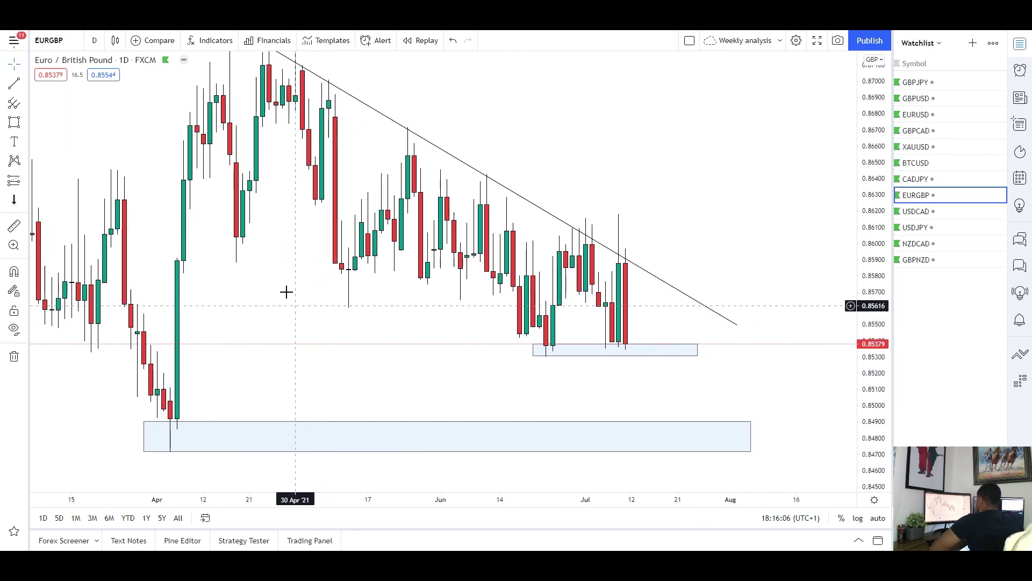
click(100, 41)
click(114, 338)
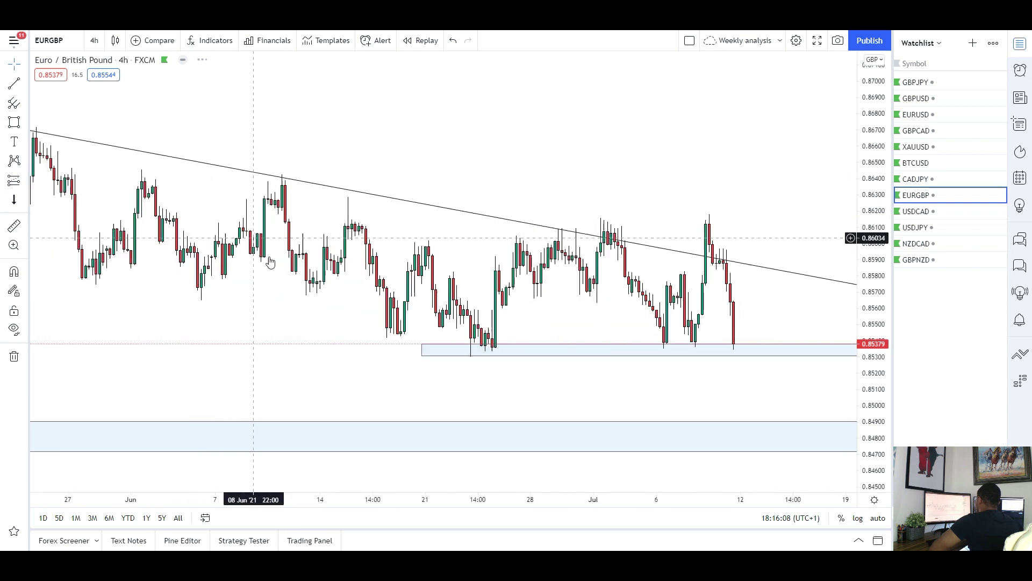
scroll(701, 389, up, 5)
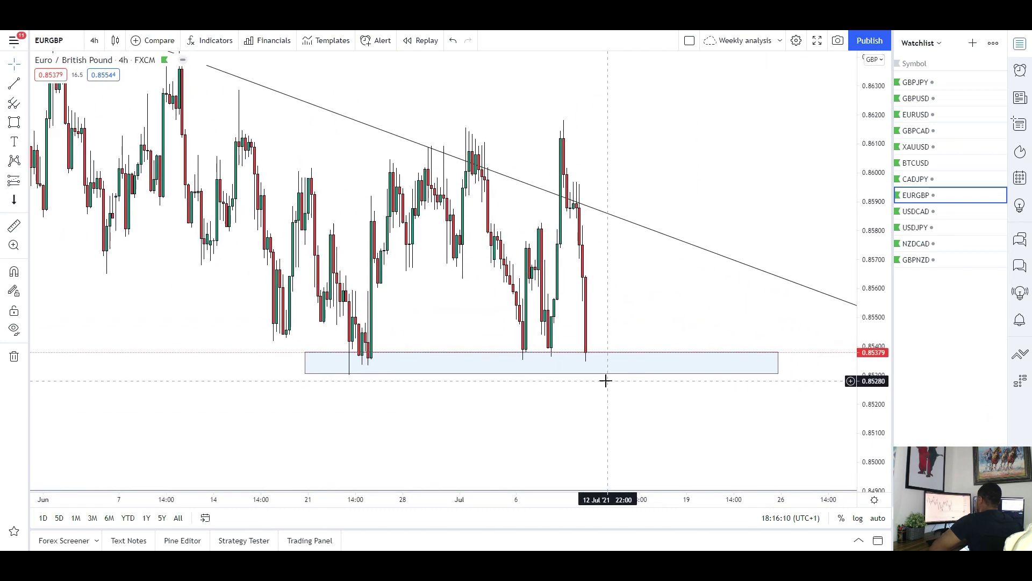
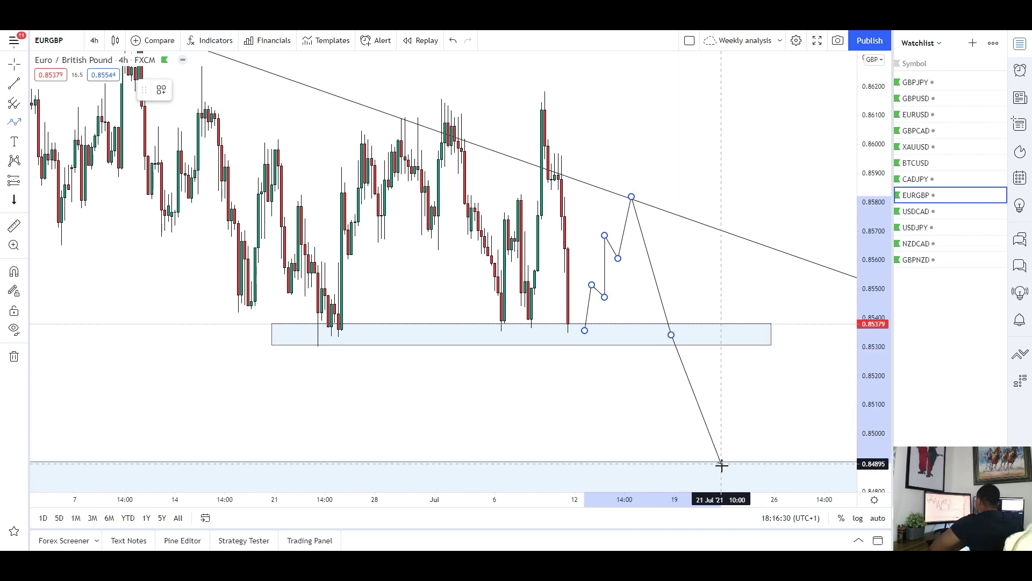
click(619, 385)
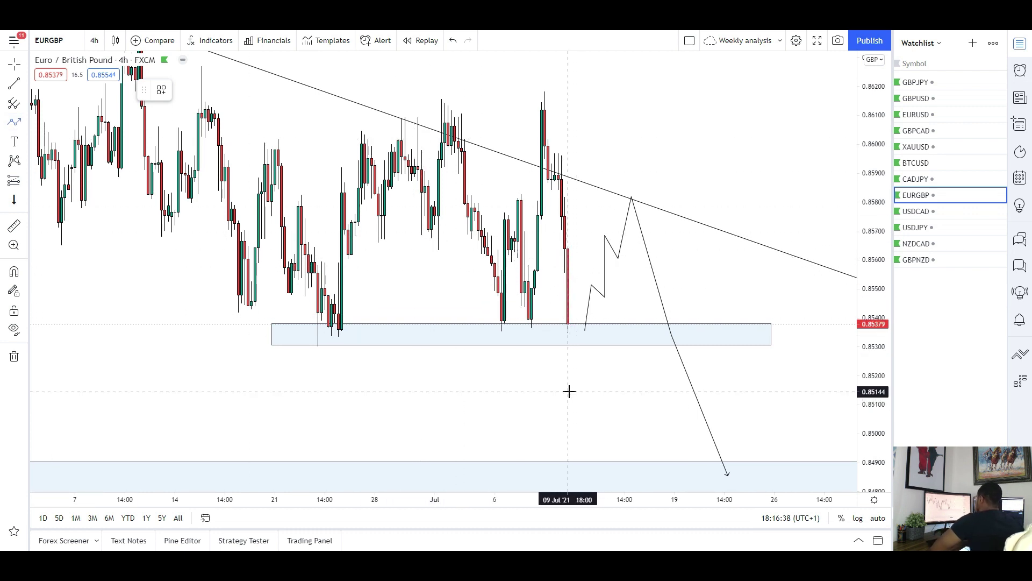
- Draw a second path from about 0.8536, breaking below upper support to 0.8516, retesting it near 0.8532 twice and falling to about 0.8484
click(565, 330)
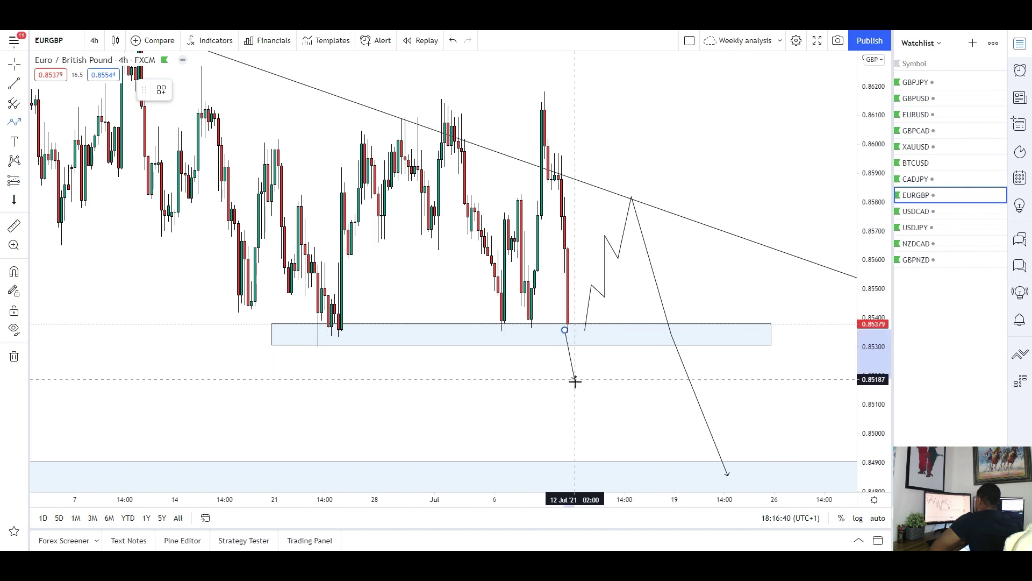
click(604, 341)
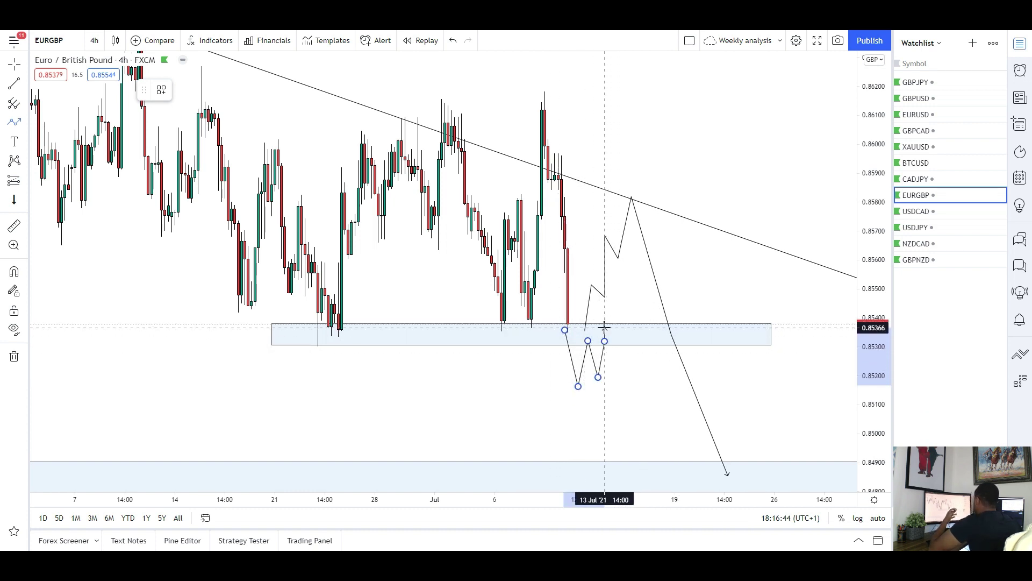
double_click(635, 480)
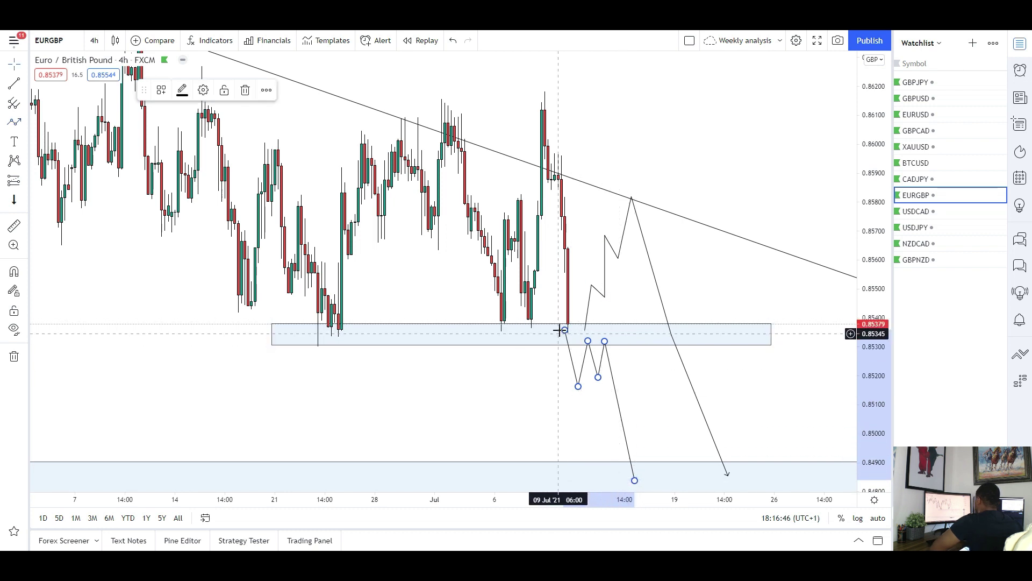
drag(578, 410, 577, 362)
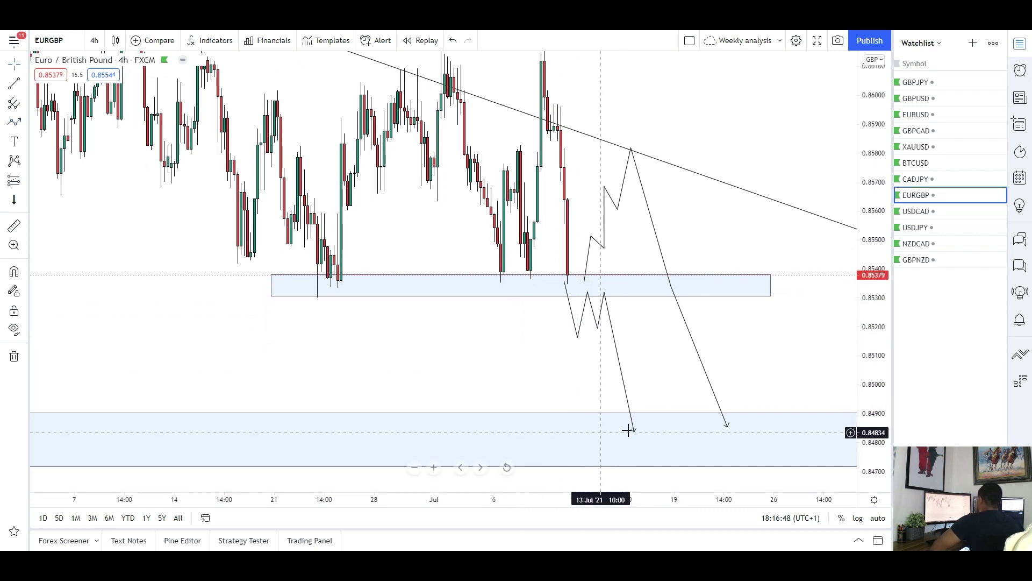
drag(520, 375, 503, 381)
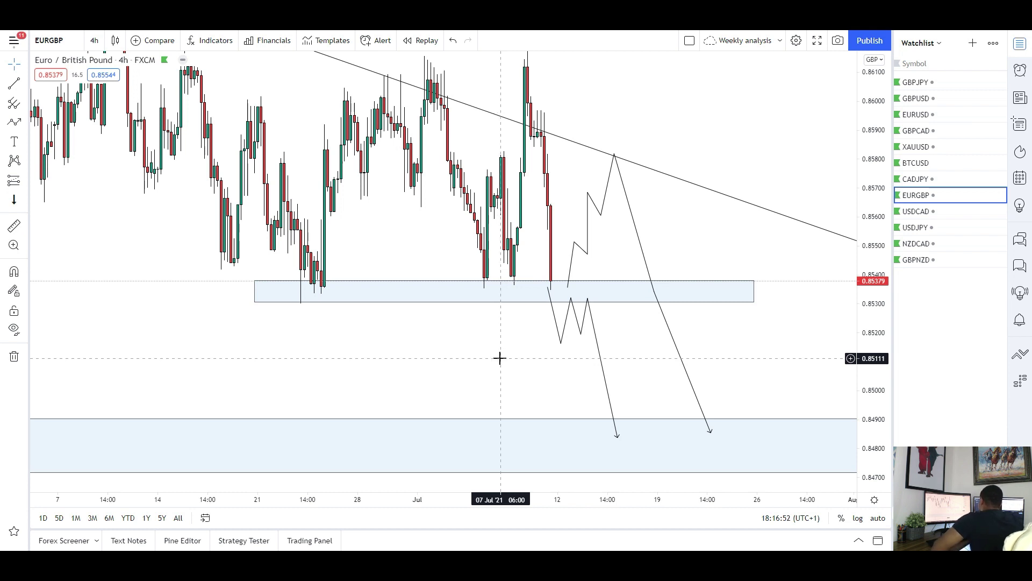
drag(413, 356, 336, 417)
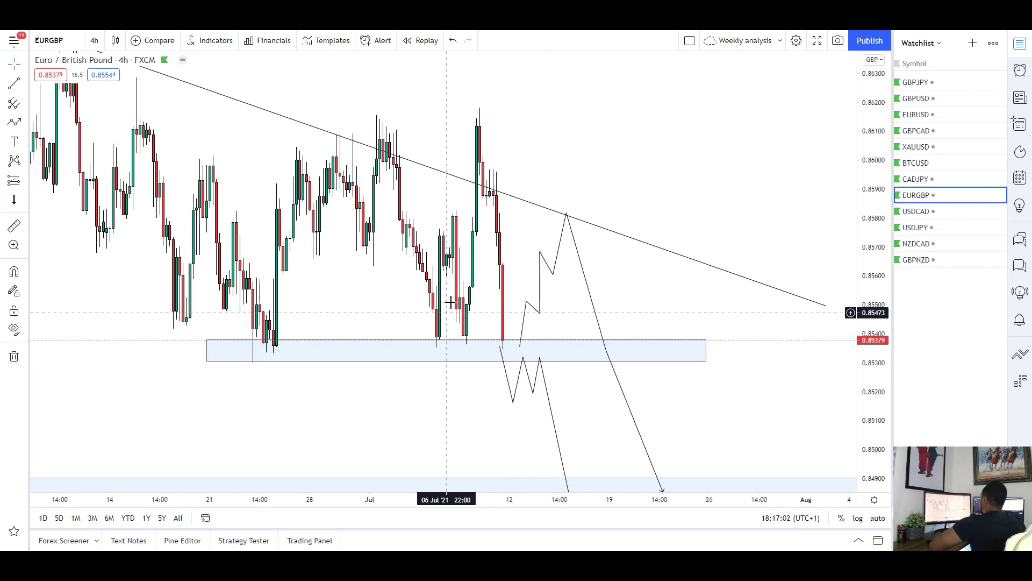
drag(452, 301, 453, 328)
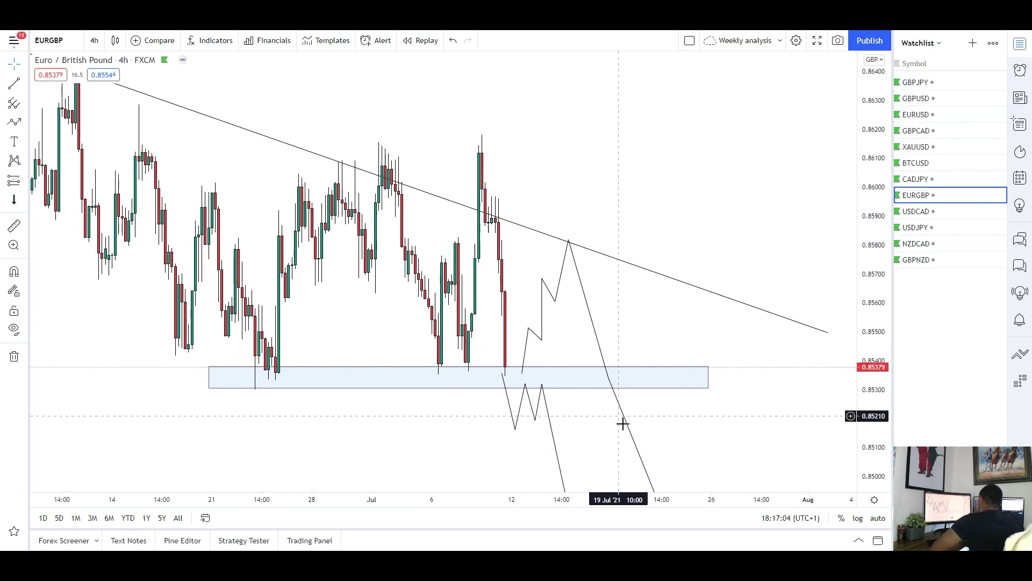
drag(398, 252, 490, 254)
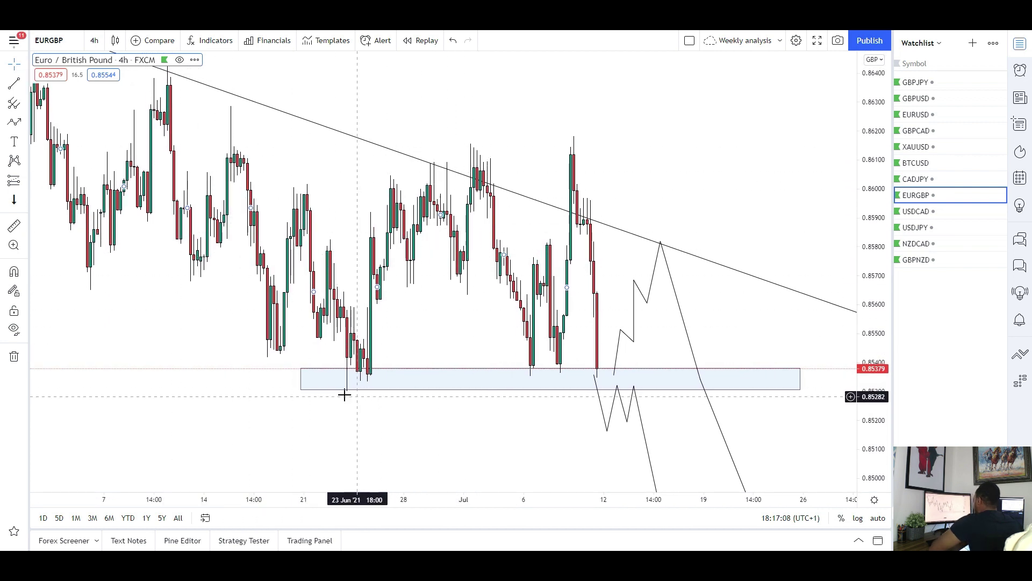
drag(624, 389, 606, 269)
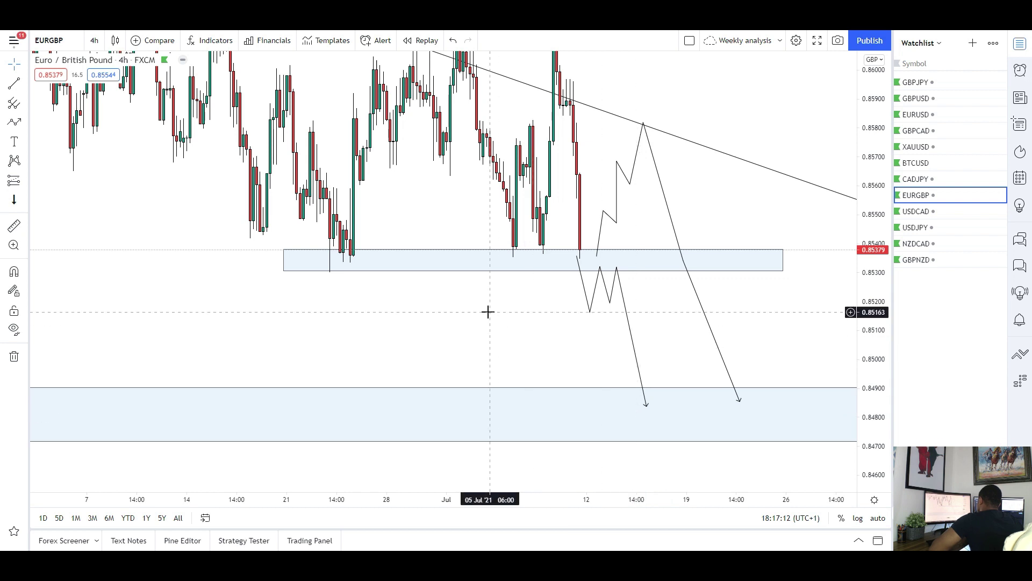
- Switch the EURGBP chart back to the 1-day timeframe
drag(489, 308, 439, 412)
click(94, 41)
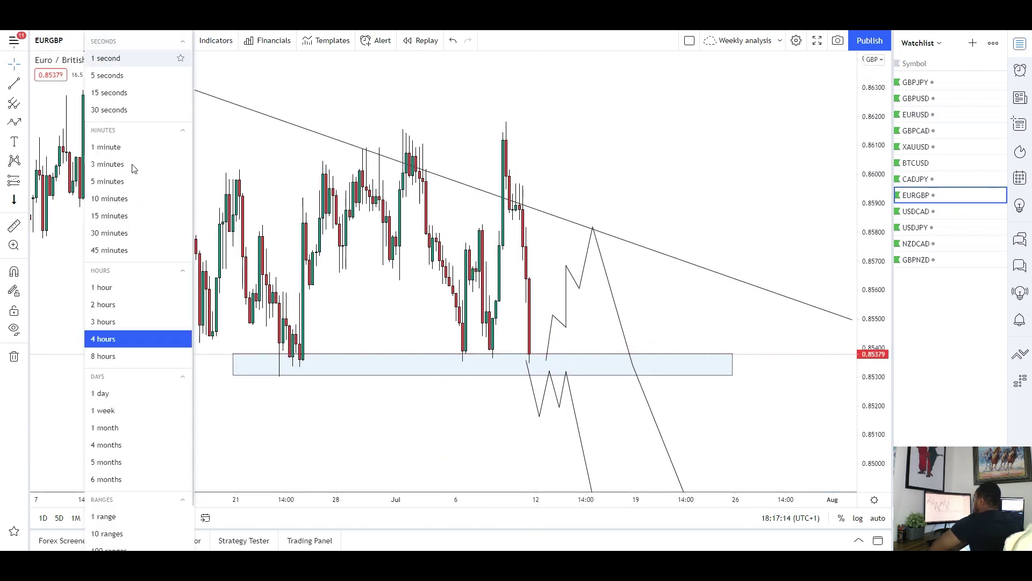
click(153, 395)
drag(867, 262, 867, 431)
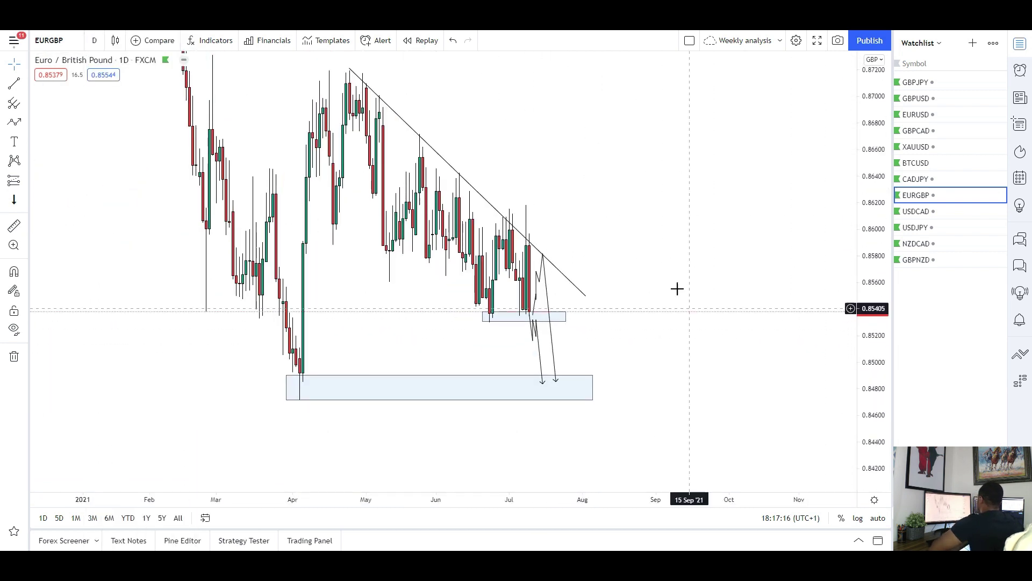
drag(601, 334, 708, 405)
scroll(680, 383, up, 2)
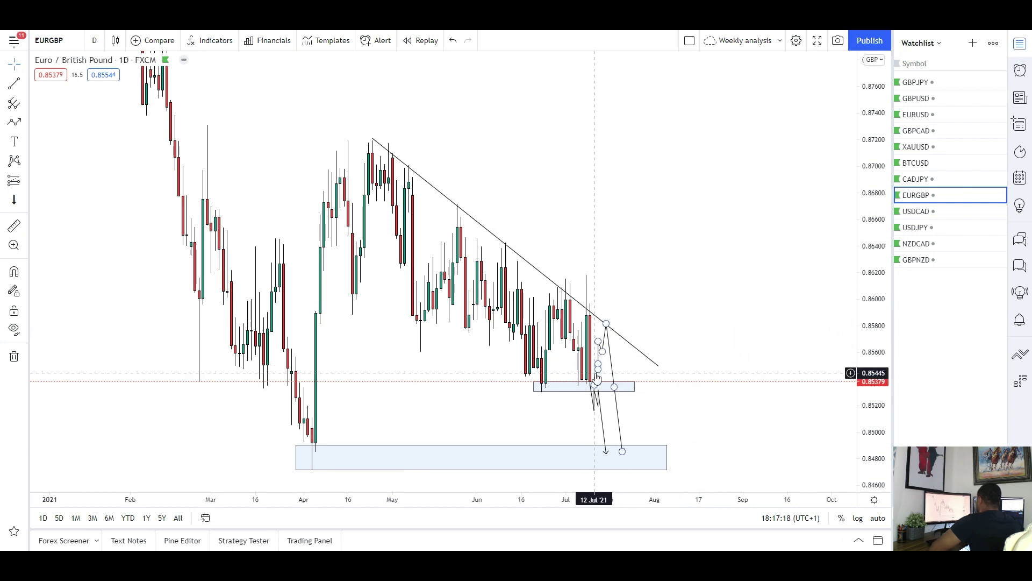
scroll(688, 344, up, 3)
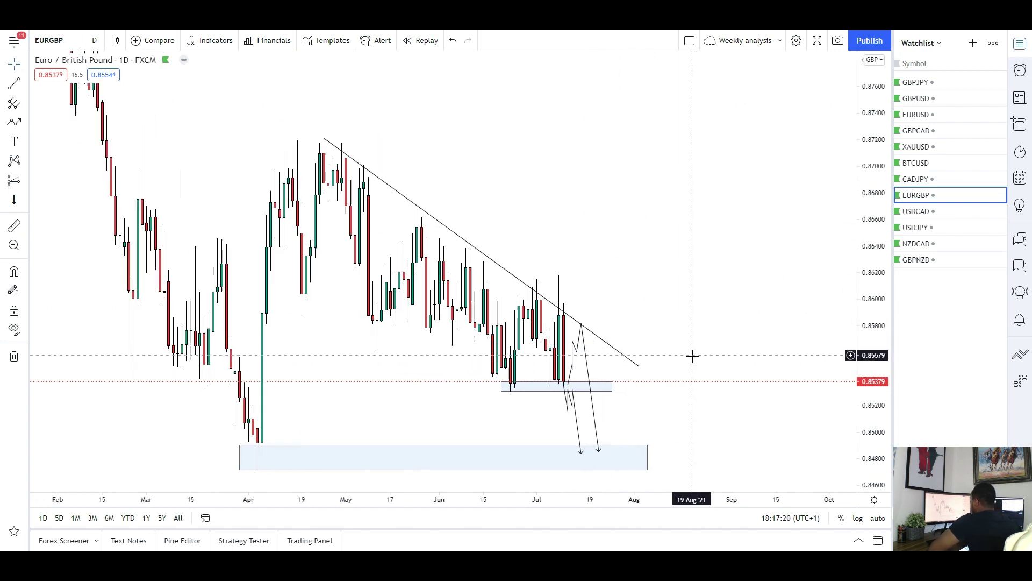
drag(682, 364, 728, 337)
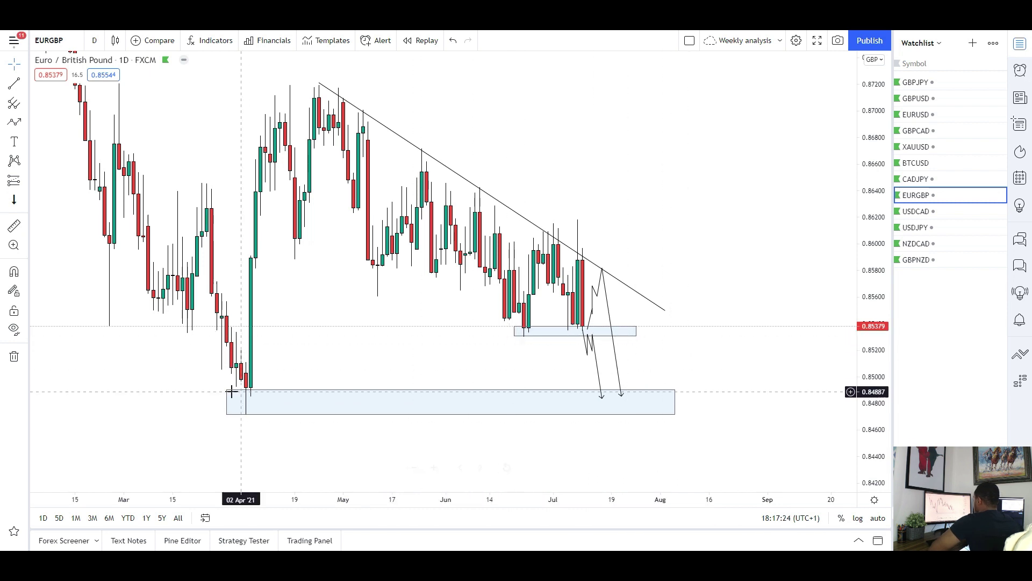
drag(334, 341, 312, 384)
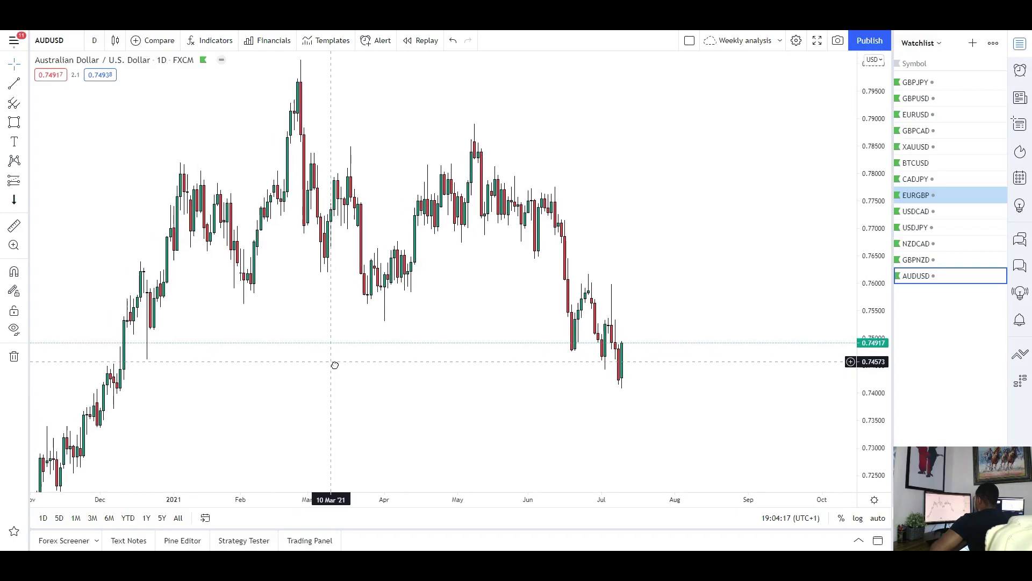
- On AUDUSD, draw a support rectangle from about 0.7375 to 0.7411, starting at the late-August 2020 high and ending in early April 2021
drag(334, 364, 413, 407)
scroll(417, 398, up, 5)
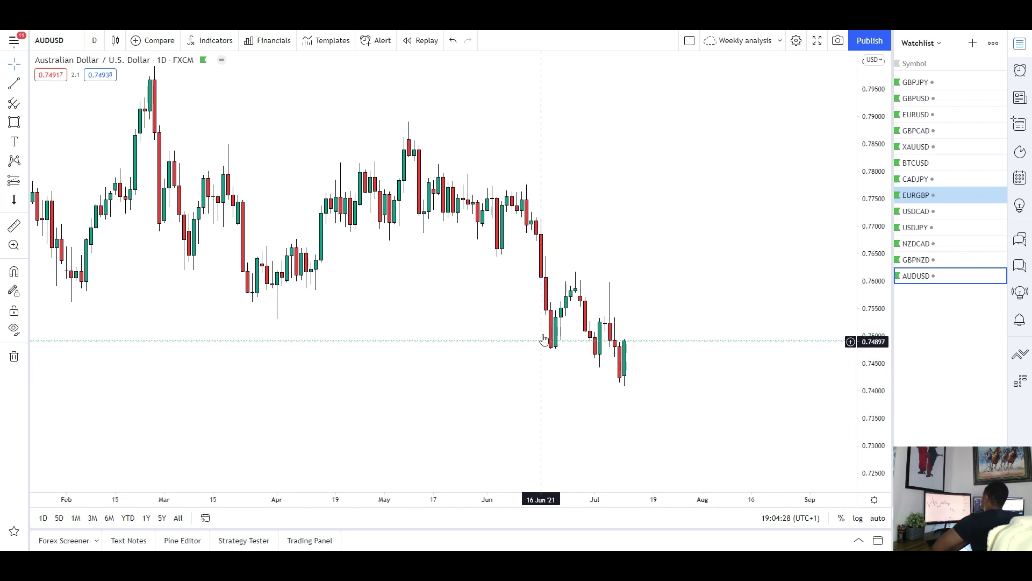
scroll(550, 306, down, 2)
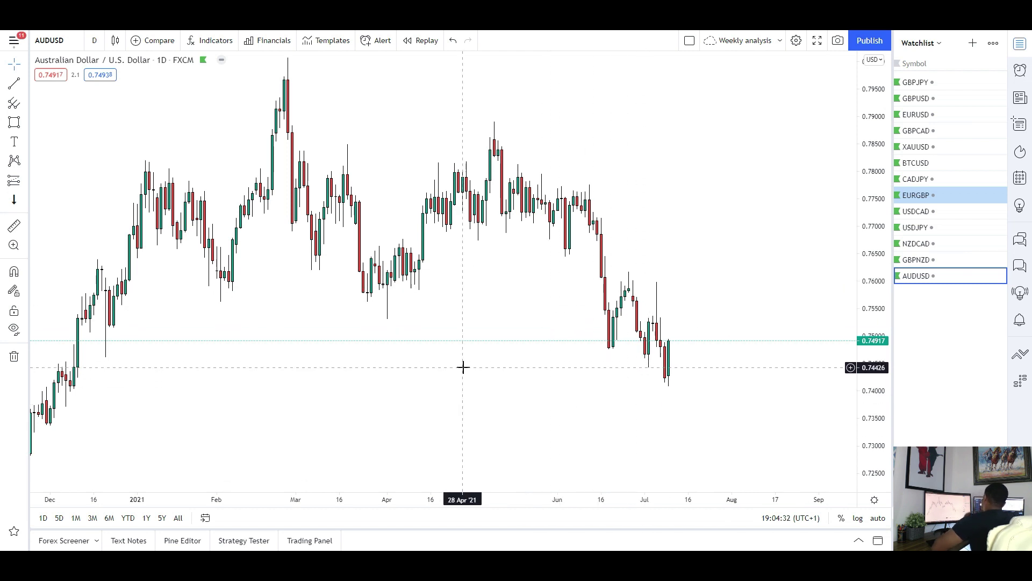
scroll(687, 401, up, 2)
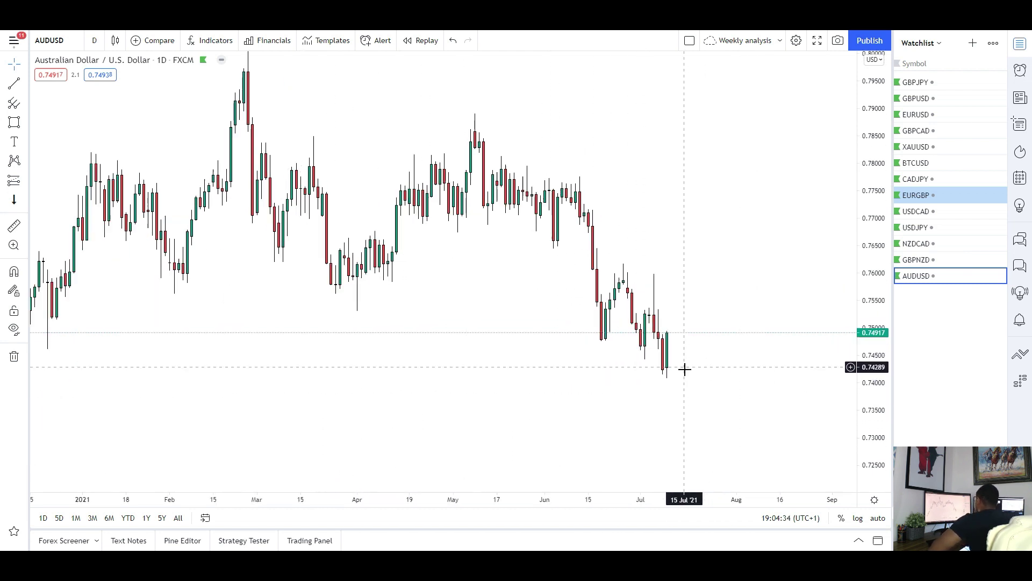
scroll(684, 369, up, 1)
scroll(574, 353, down, 3)
drag(66, 316, 291, 235)
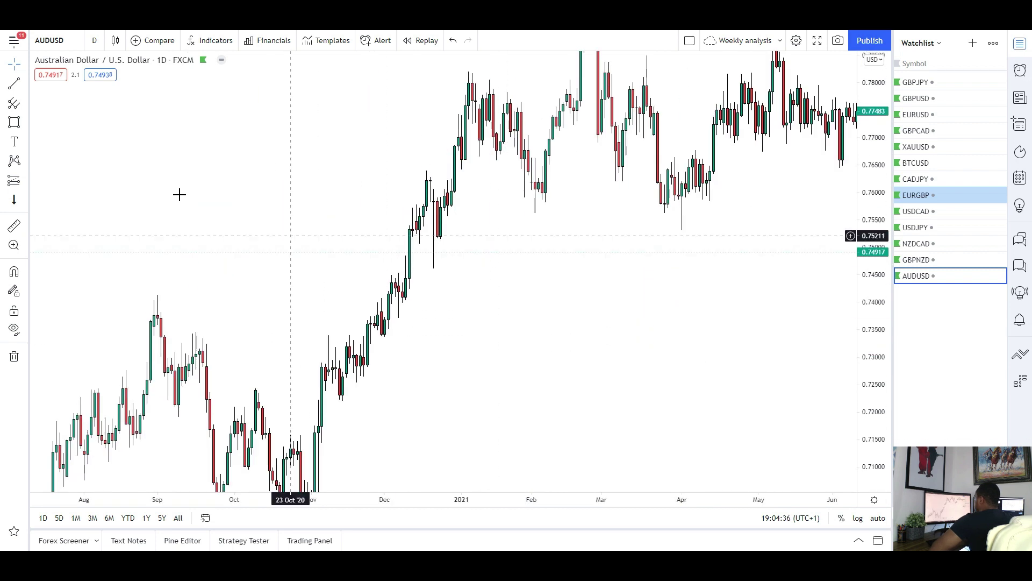
mouse_move(130, 296)
mouse_down()
mouse_move(317, 327)
mouse_move(689, 316)
mouse_up()
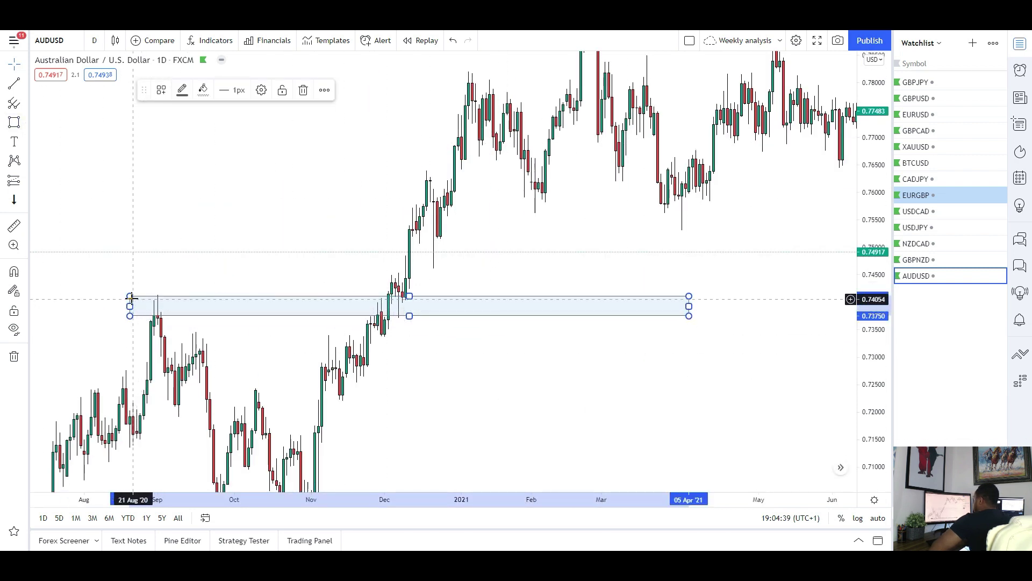
- Extend the AUDUSD support rectangle past the latest candles to about mid-October 2021
scroll(292, 392, right, 5)
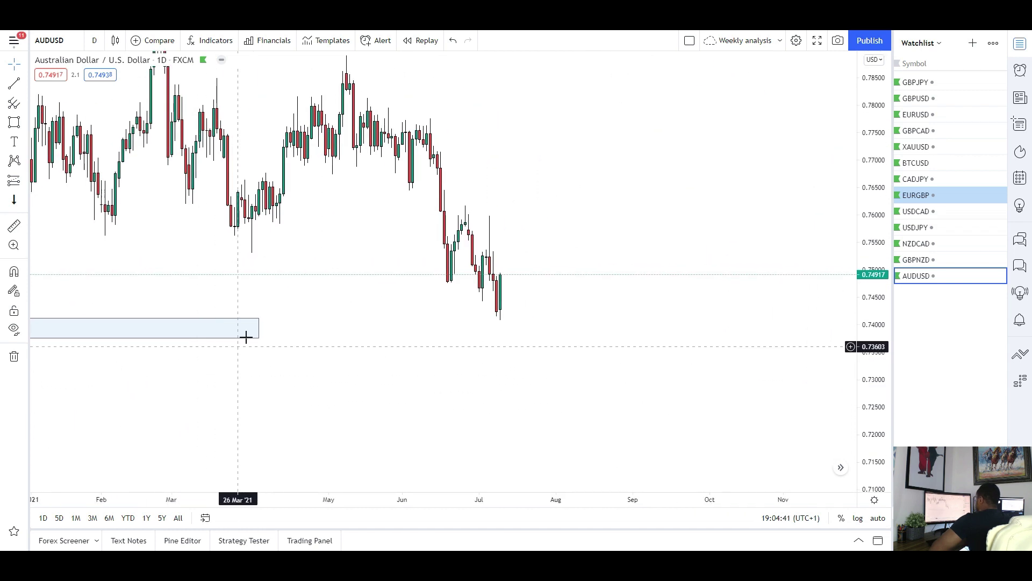
drag(258, 327, 737, 337)
scroll(605, 344, left, 3)
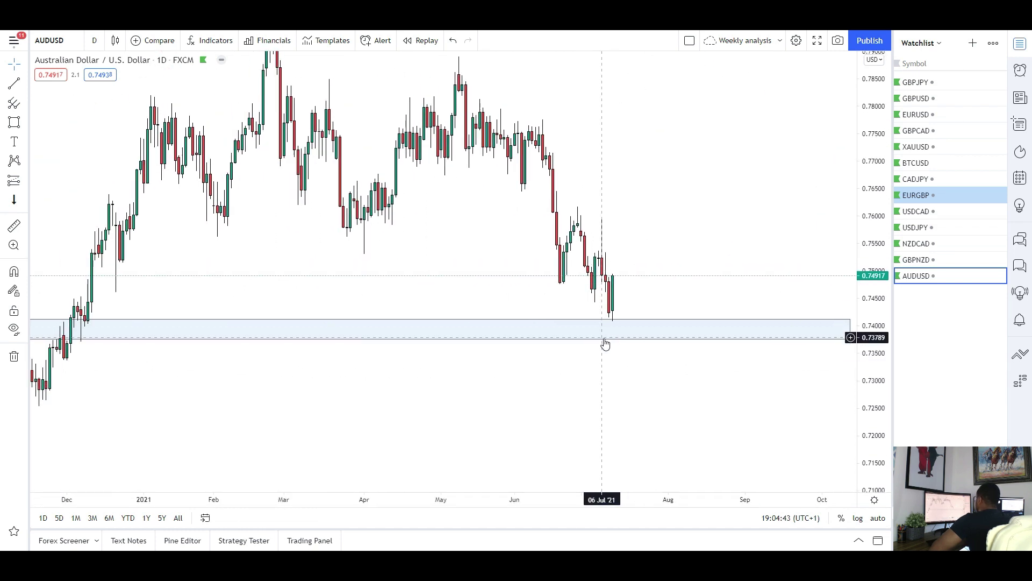
- Switch the AUDUSD chart to the 4-hour timeframe
scroll(524, 276, up, 2)
drag(581, 266, 596, 288)
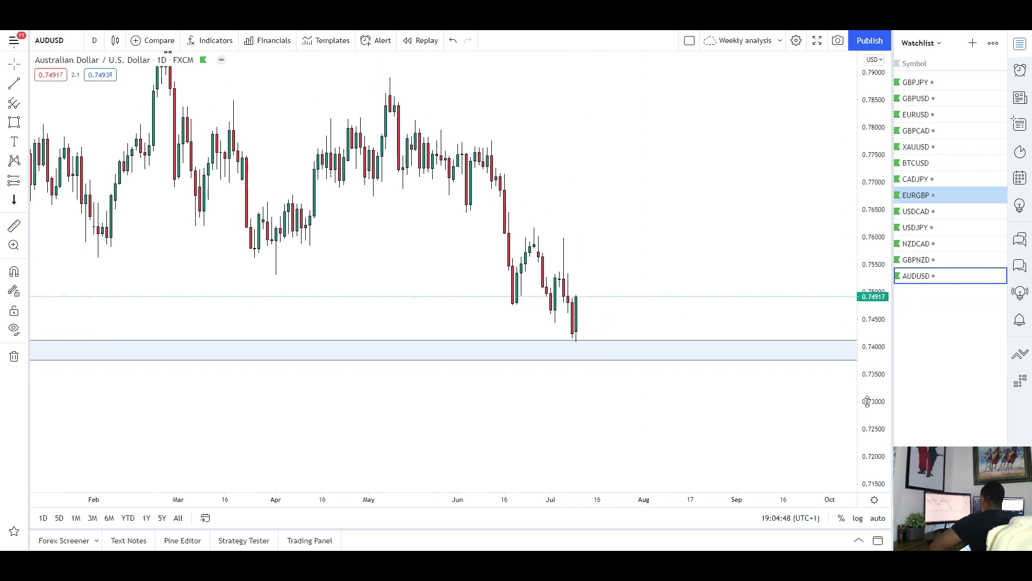
drag(867, 402, 867, 362)
scroll(646, 302, up, 3)
drag(563, 300, 704, 336)
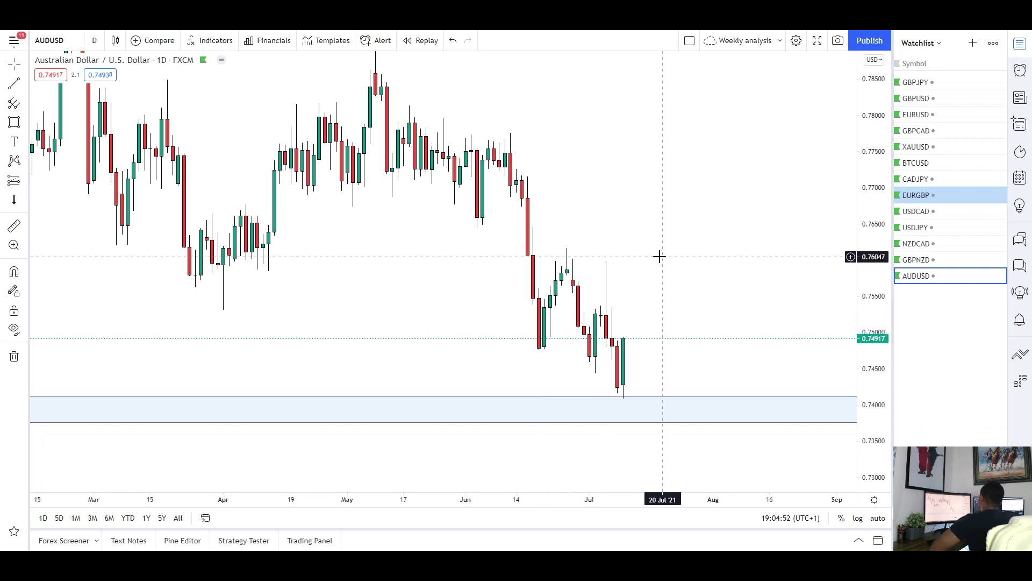
click(97, 40)
click(107, 339)
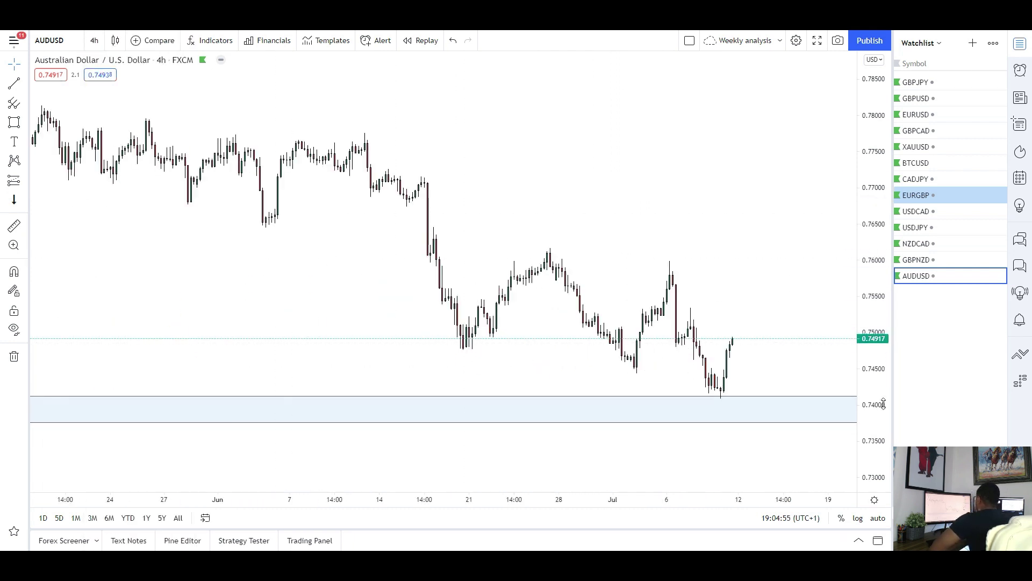
- Draw a descending trend line across the highs from 17 June at about 0.7646 to 22 July at about 0.7525
scroll(624, 361, up, 4)
click(14, 83)
click(288, 184)
click(835, 332)
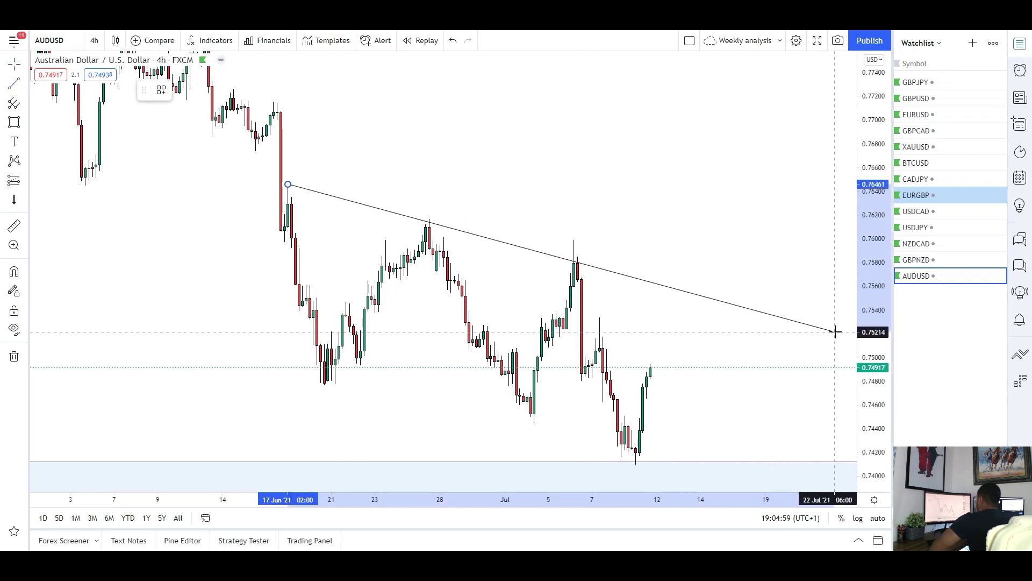
click(838, 328)
- Draw a lower descending trend line under the lows from 18 June at about 0.7481 to about 0.7399 in late July
drag(736, 355, 616, 322)
click(14, 85)
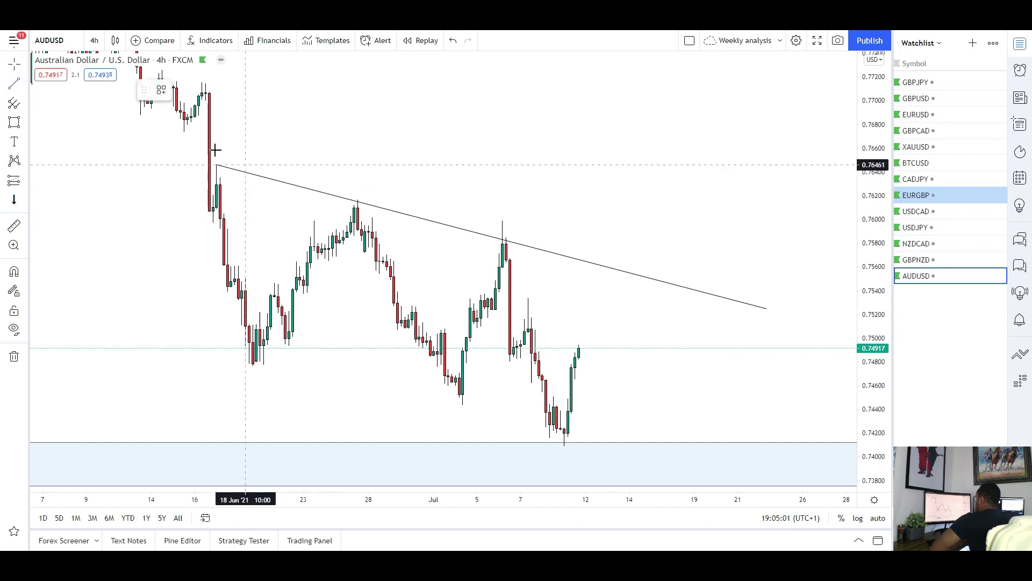
click(242, 366)
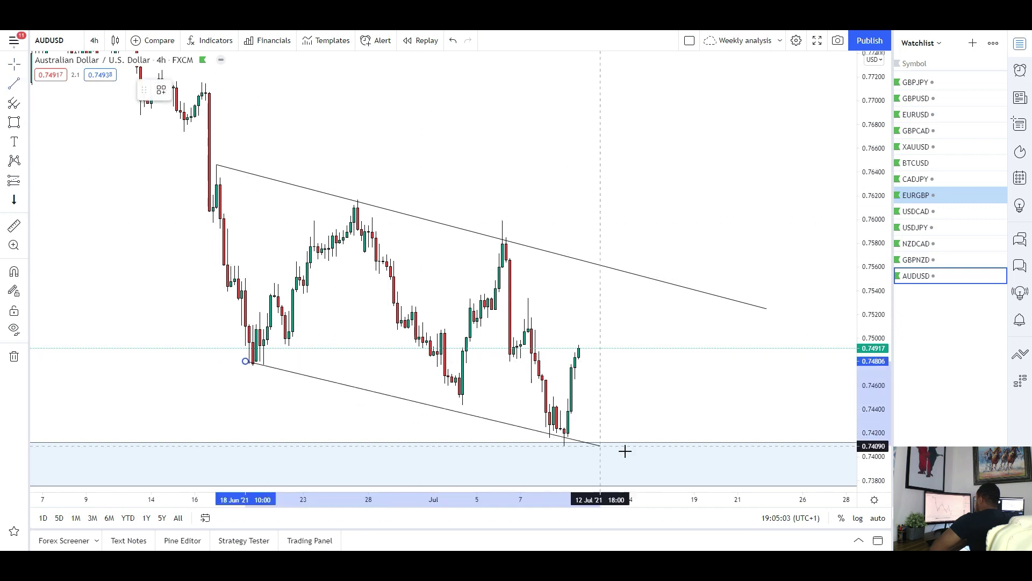
click(756, 458)
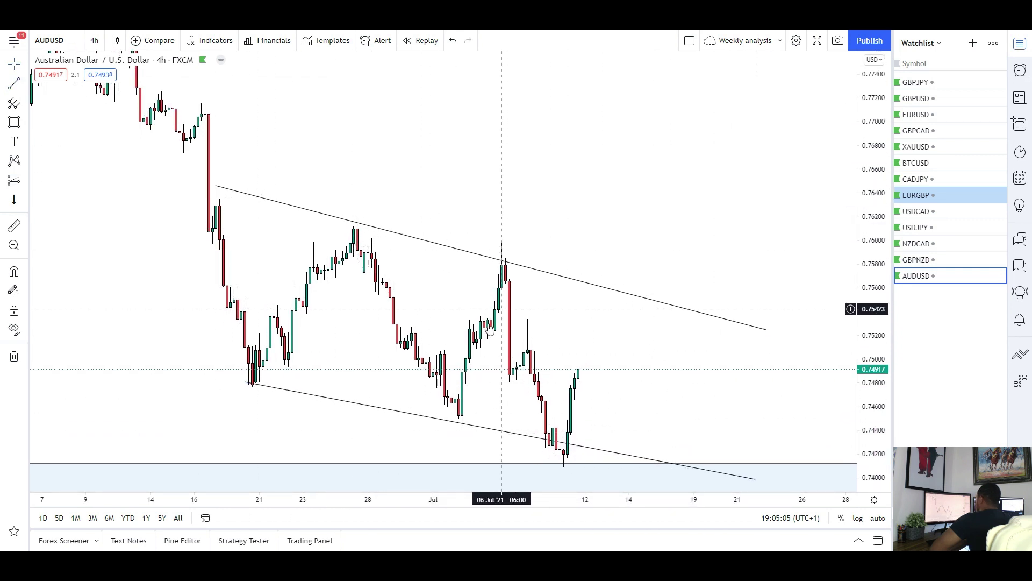
- Draw a path from about 0.7488, zigzagging up to the upper trend line near 0.7551 and falling to about 0.7407
drag(299, 377, 288, 307)
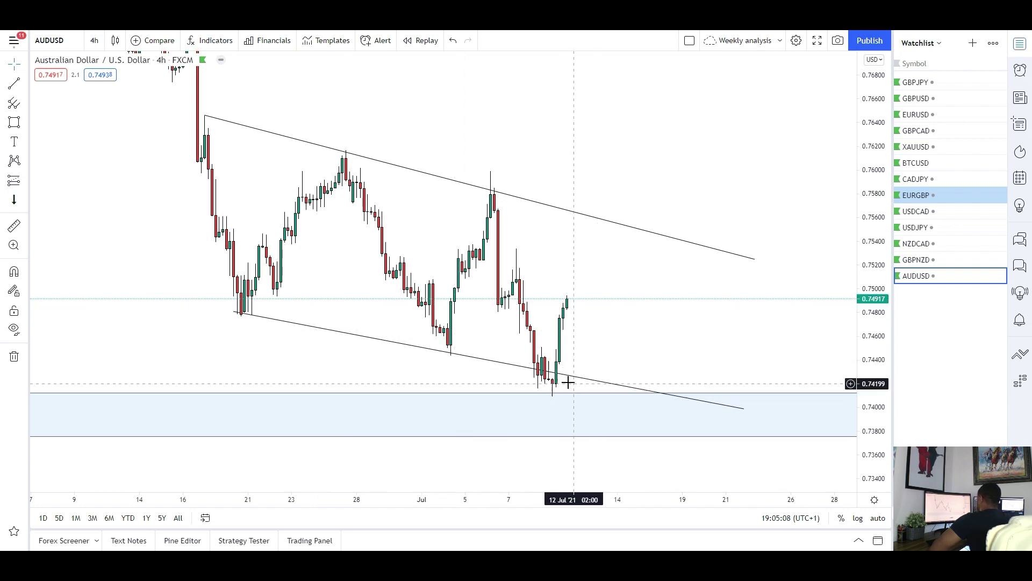
click(542, 370)
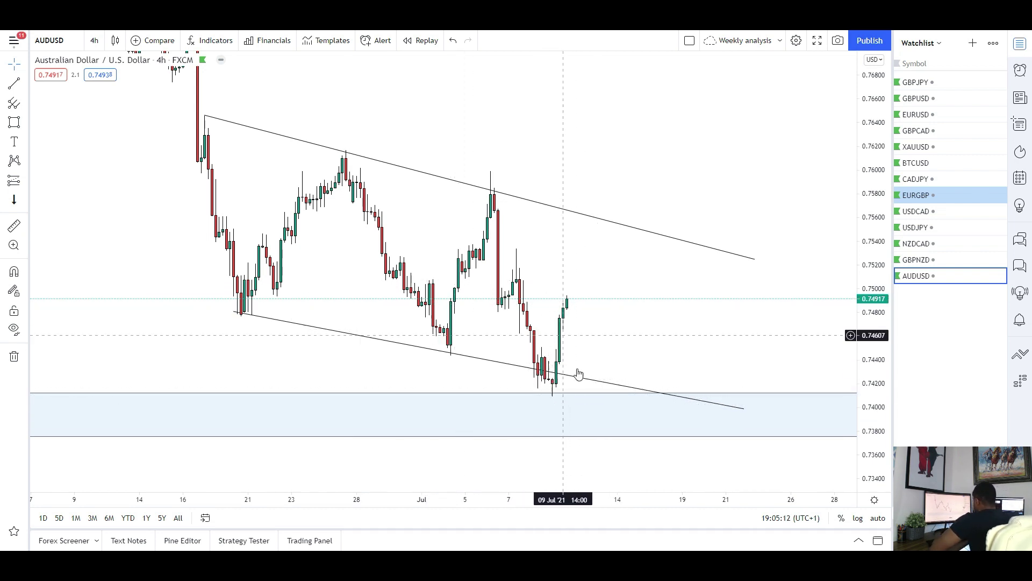
scroll(620, 348, down, 1)
scroll(633, 356, up, 1)
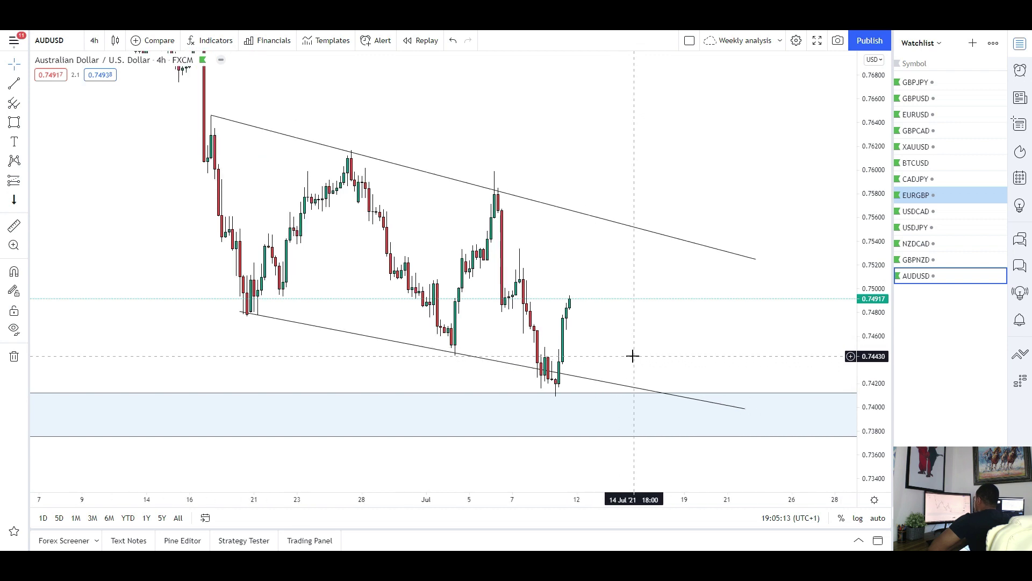
click(26, 124)
click(51, 166)
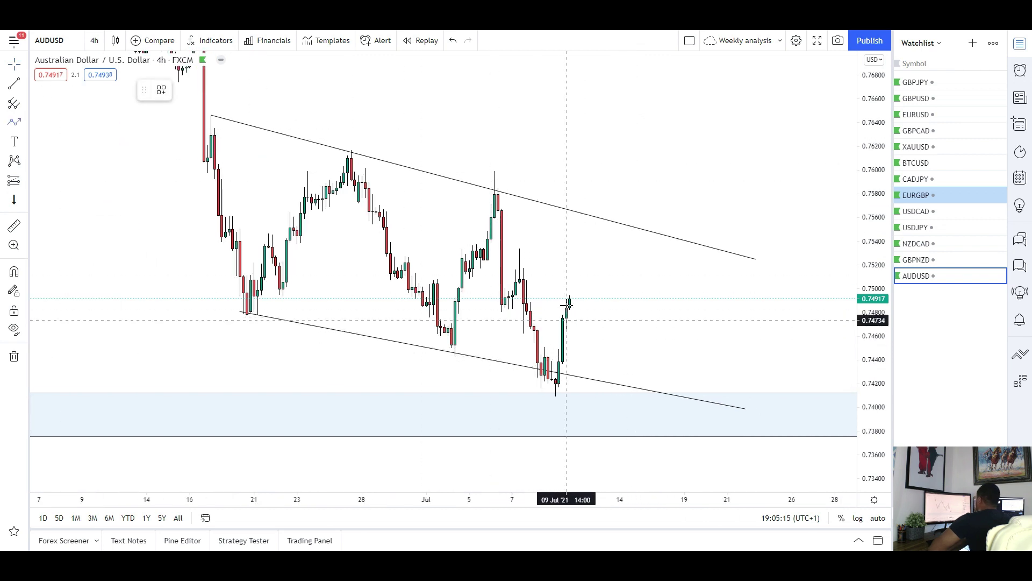
click(595, 268)
click(617, 285)
click(620, 238)
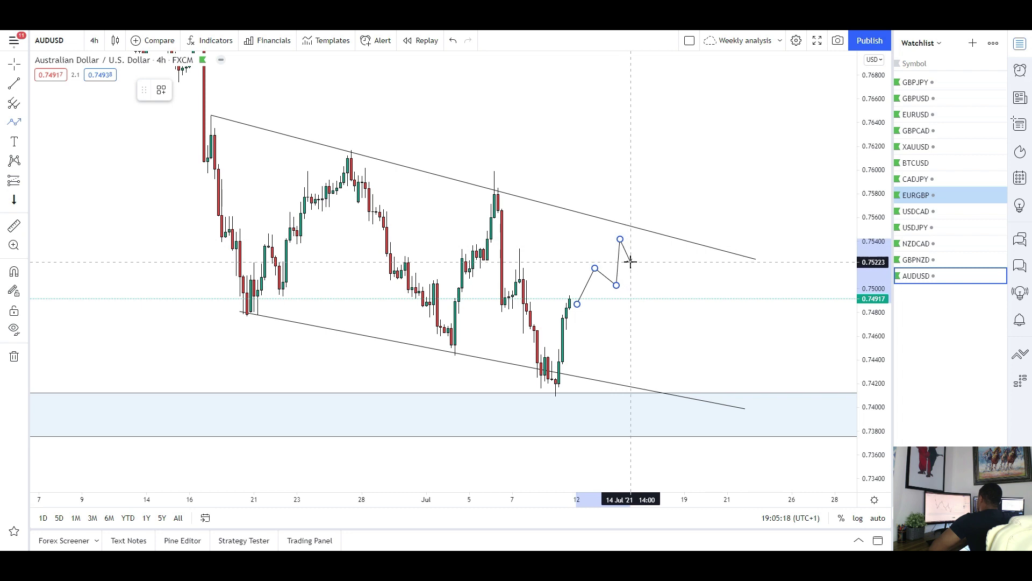
click(631, 263)
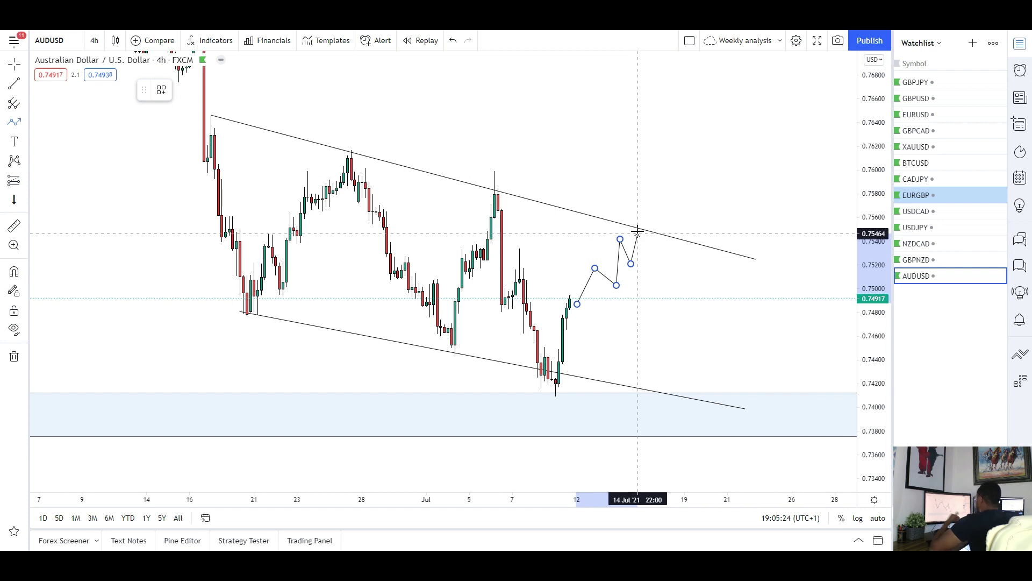
click(641, 229)
double_click(687, 399)
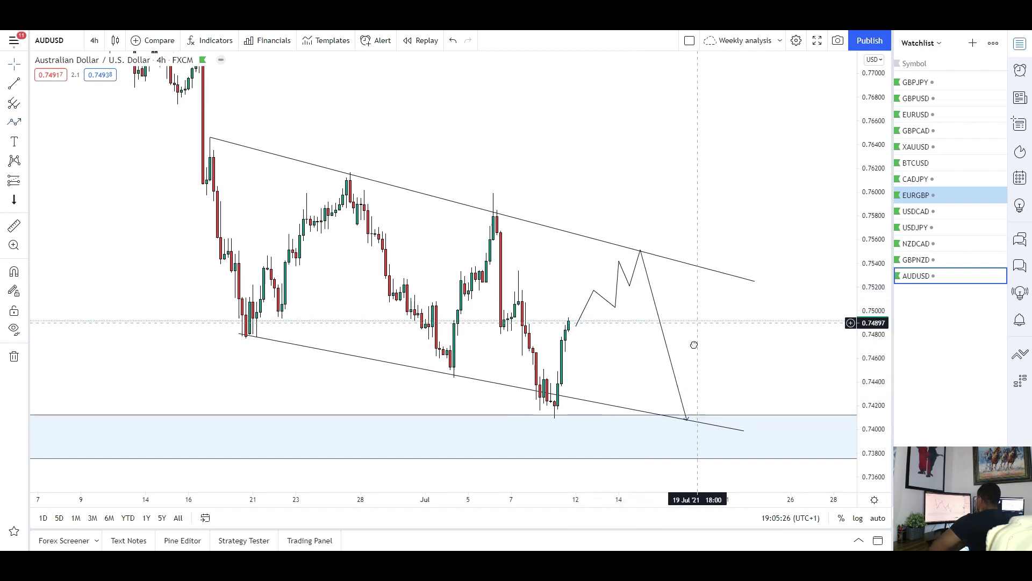
- Draw a resistance rectangle over the 17 June high, about 0.7635 to 0.7647, extending from mid-June to late July
drag(698, 319, 689, 372)
drag(655, 198, 647, 237)
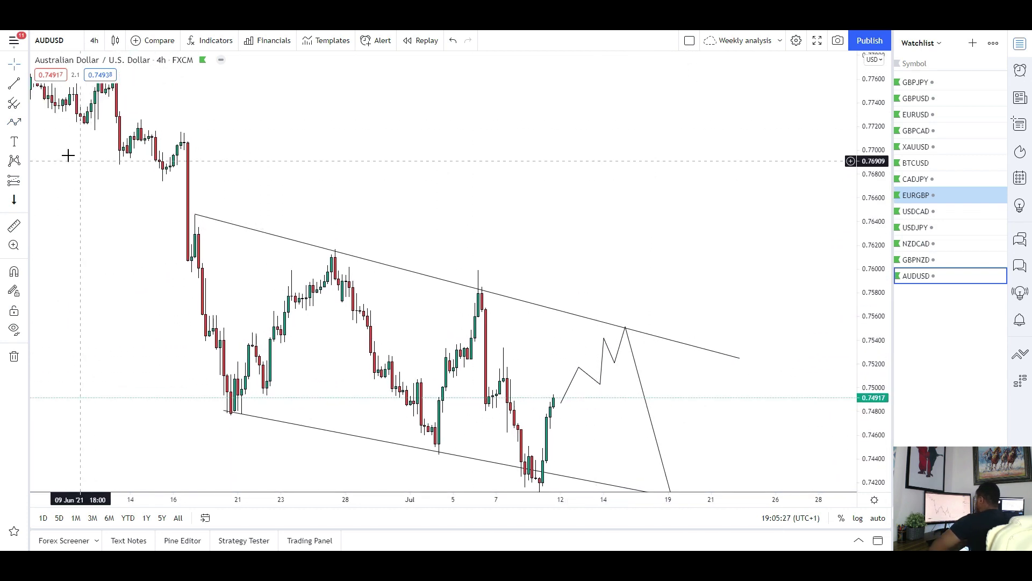
click(25, 123)
click(59, 187)
drag(181, 213, 818, 227)
drag(403, 253, 422, 297)
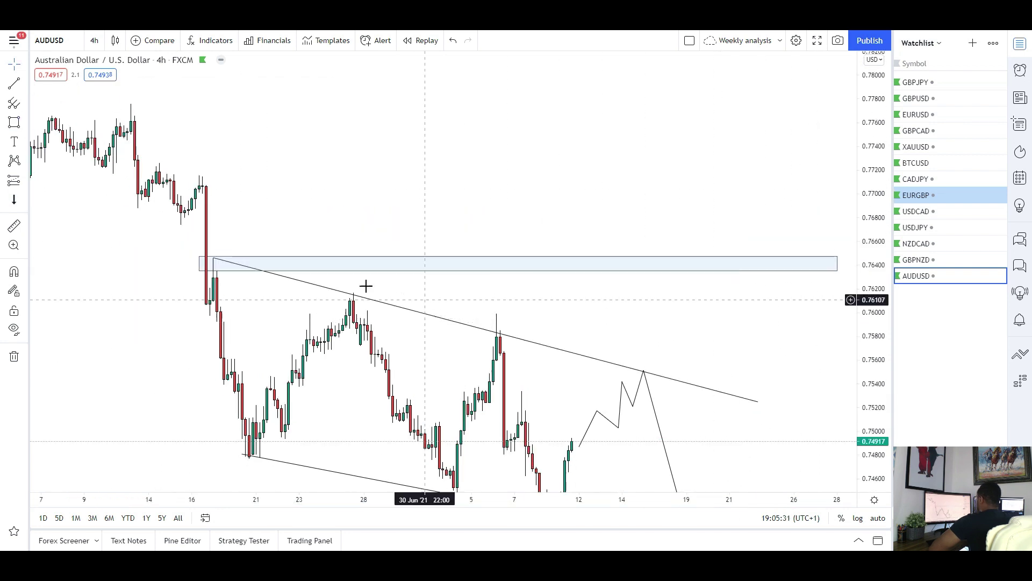
- Delete the zigzag price path from the AUDUSD chart
drag(543, 215, 559, 100)
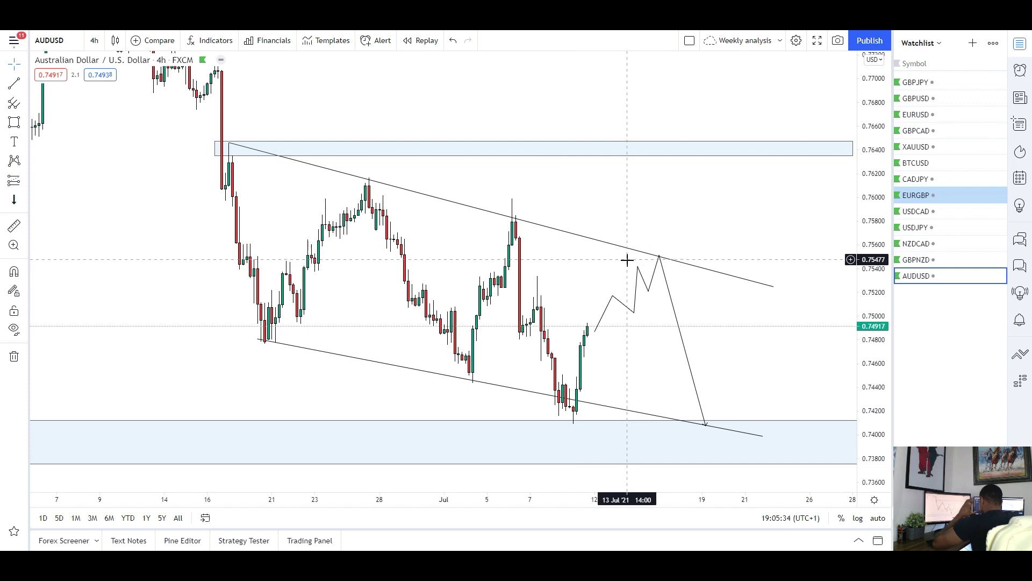
click(634, 314)
key(Delete)
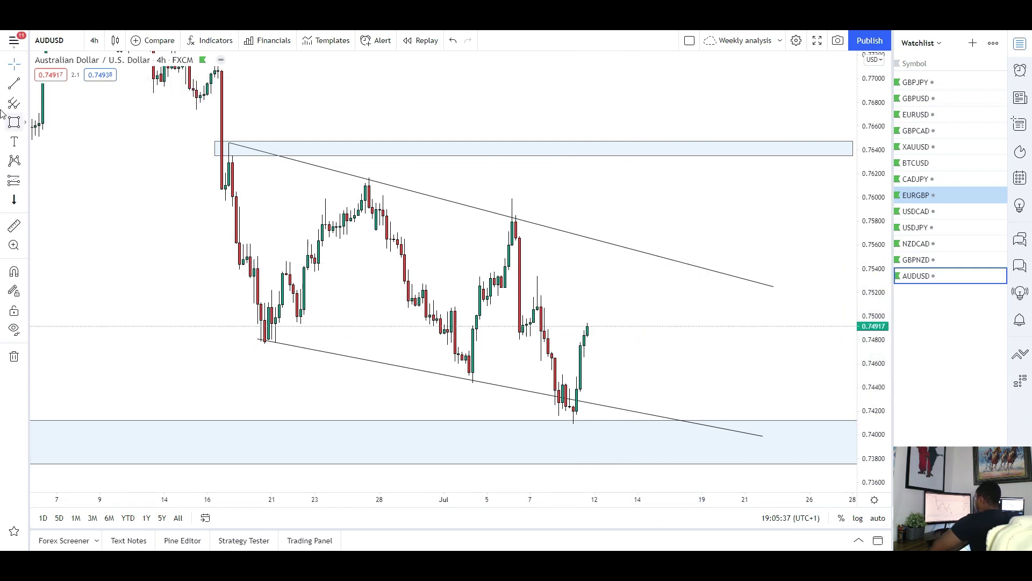
- Draw an ellipse over the upper trend line around 14 July, centred near 0.7555
click(25, 127)
click(59, 232)
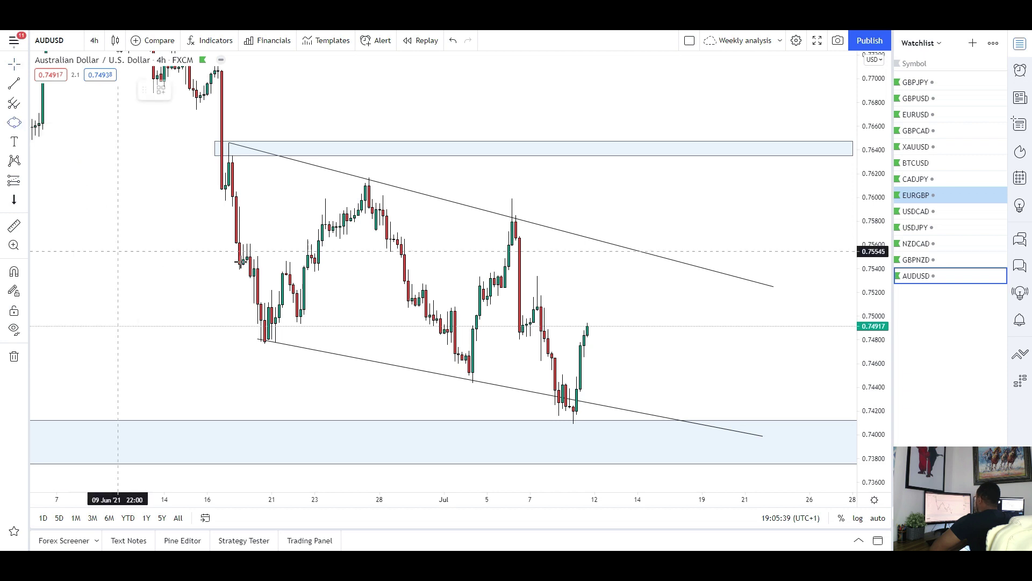
click(622, 239)
click(653, 272)
click(638, 293)
drag(641, 319, 619, 330)
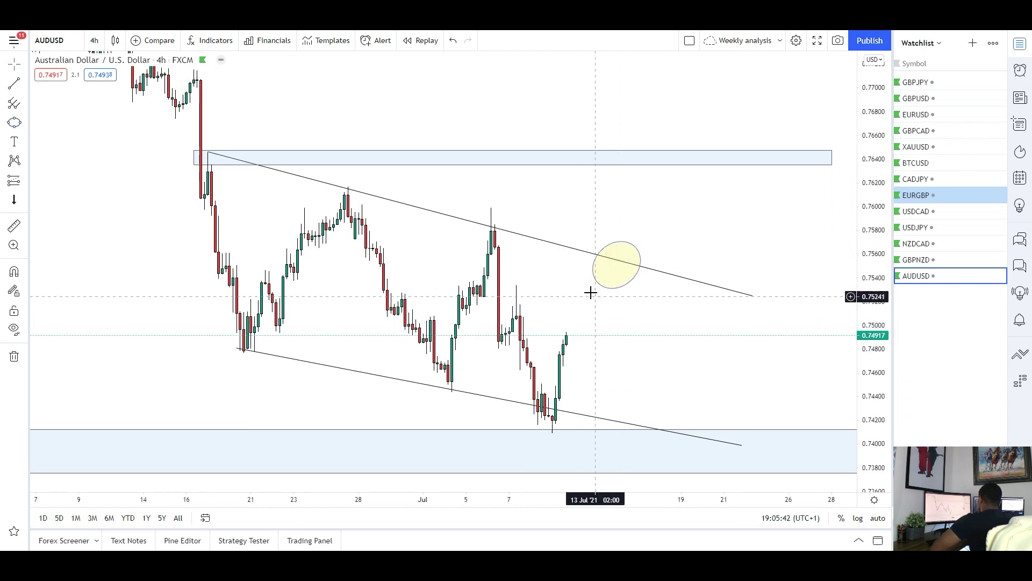
- Draw a path from the trend line inside the ellipse at about 0.7555 down to the lower trend line at about 0.7413
click(25, 129)
click(54, 166)
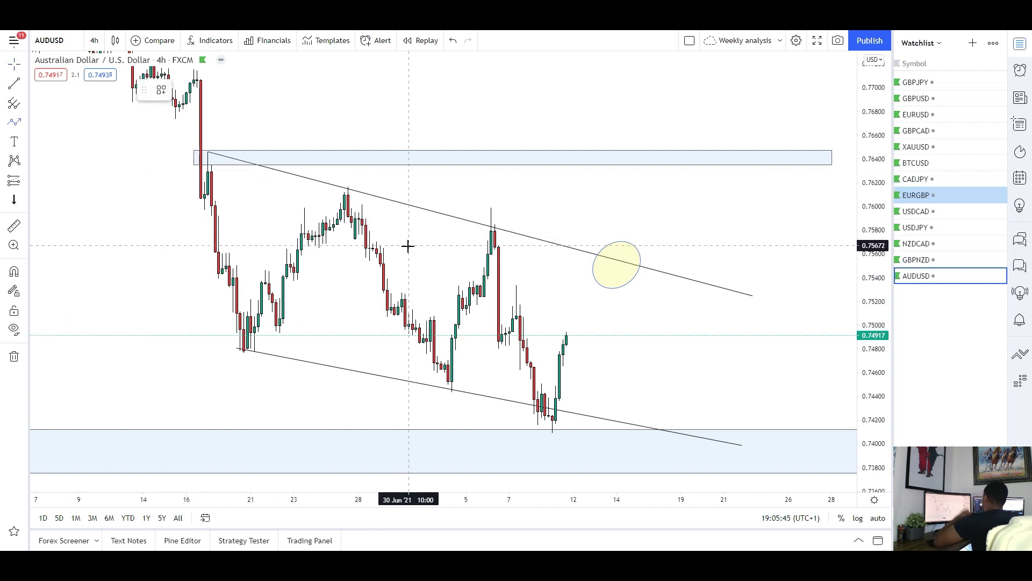
click(617, 259)
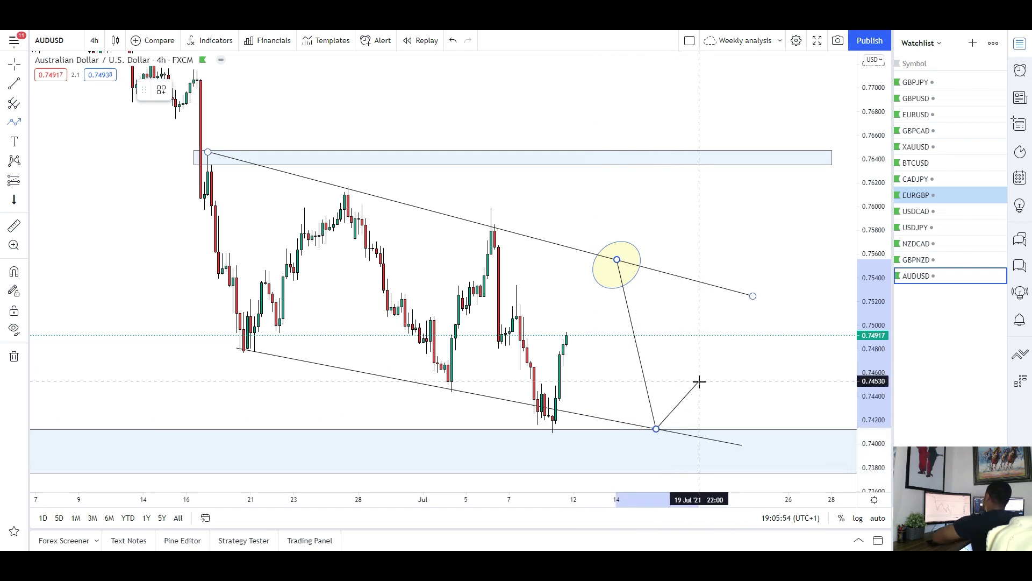
double_click(657, 430)
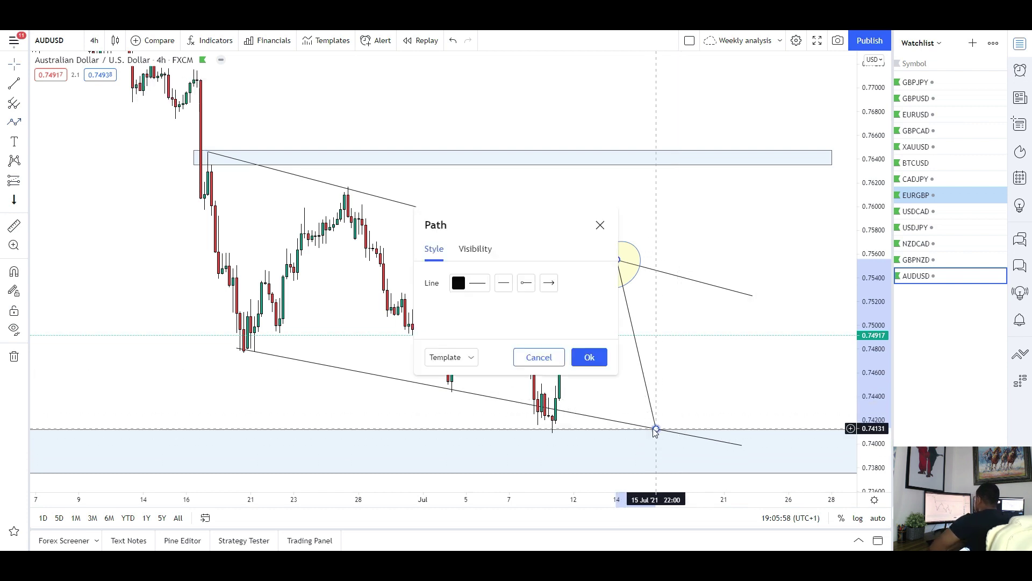
click(600, 226)
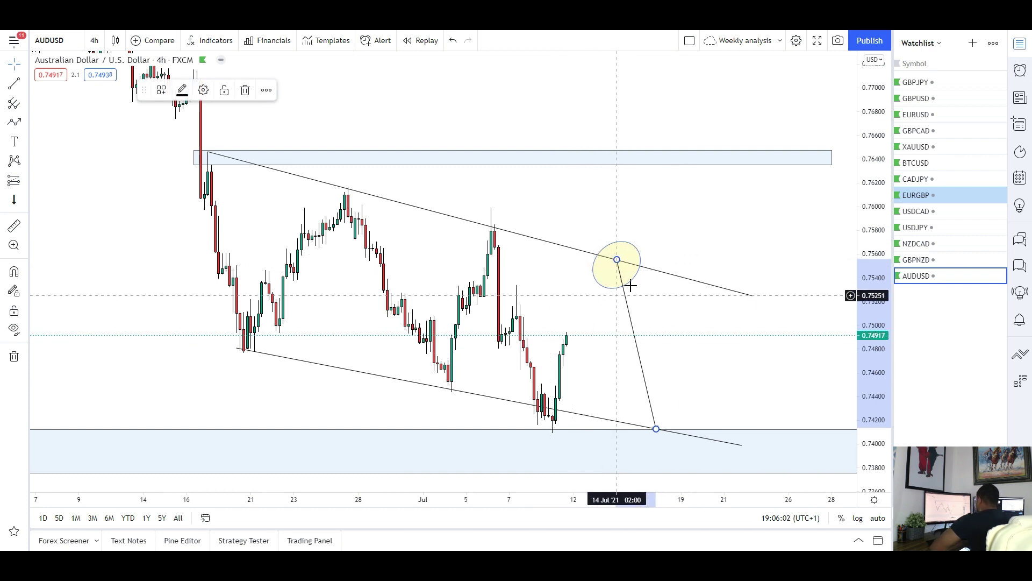
- On the 4-hour NZDCAD chart, try a rectangle over the mid-June high, about 0.8707 to 0.8716, extending to early July
drag(653, 315, 627, 361)
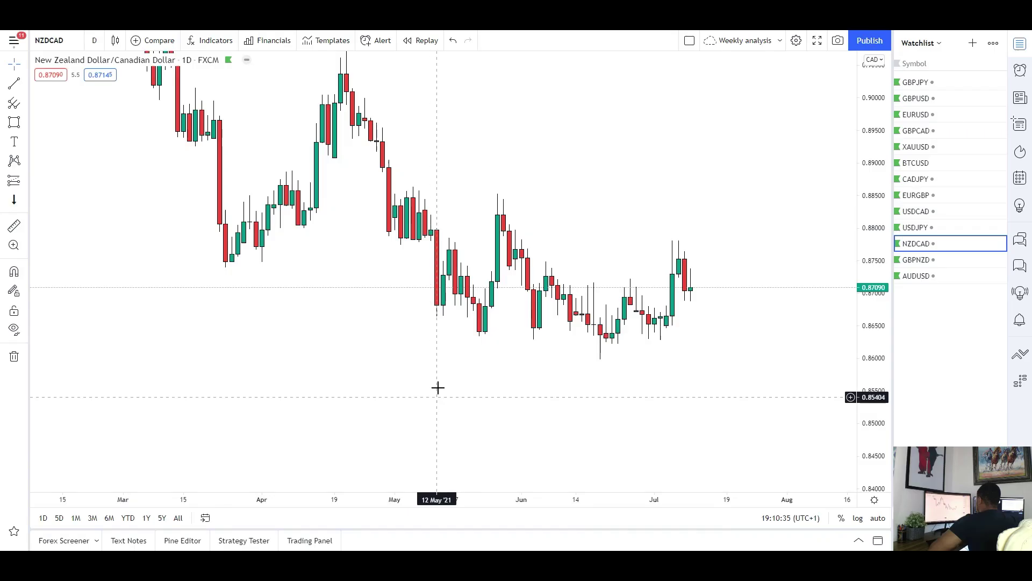
drag(438, 387, 395, 410)
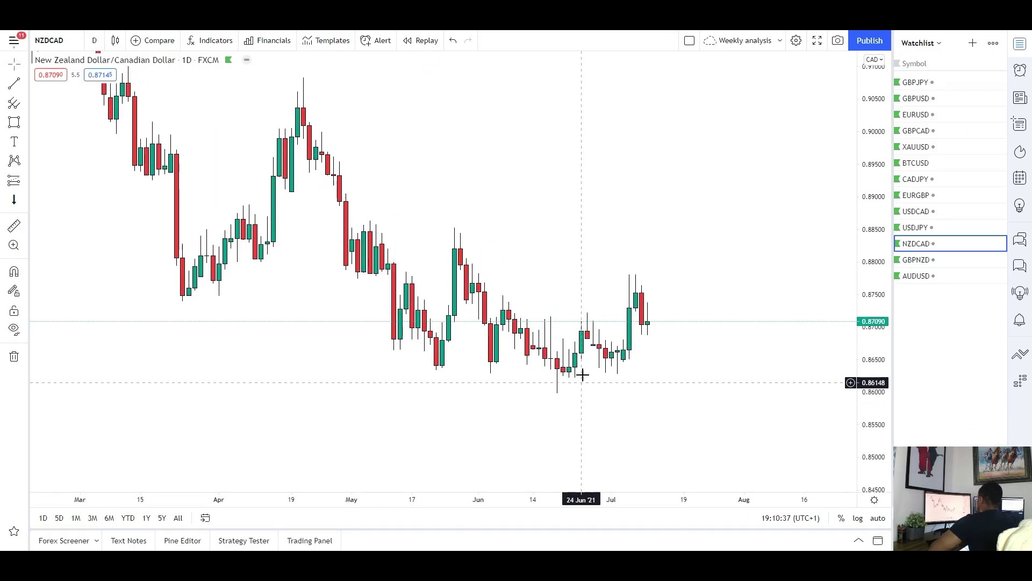
drag(870, 442, 869, 313)
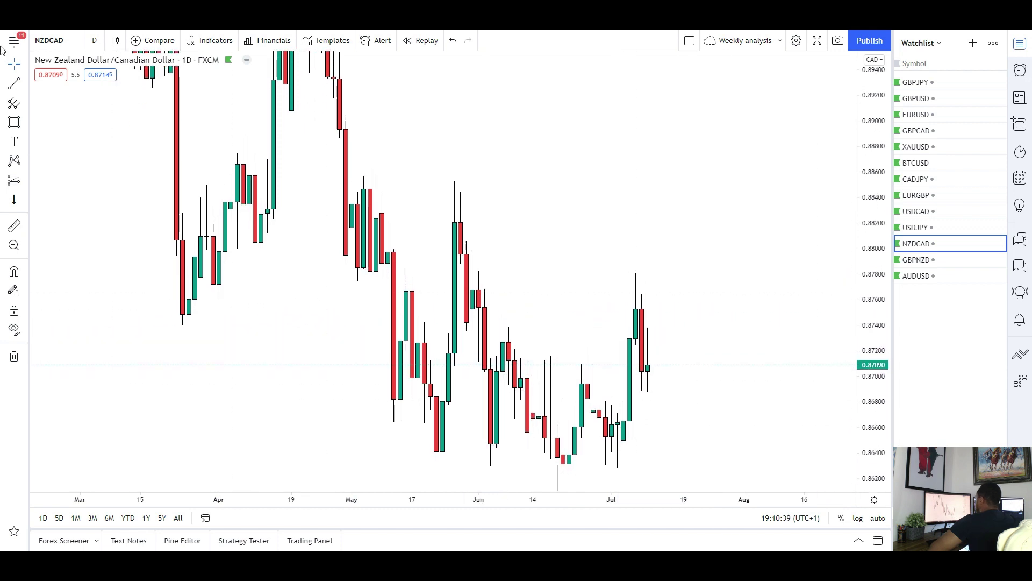
click(92, 41)
click(104, 354)
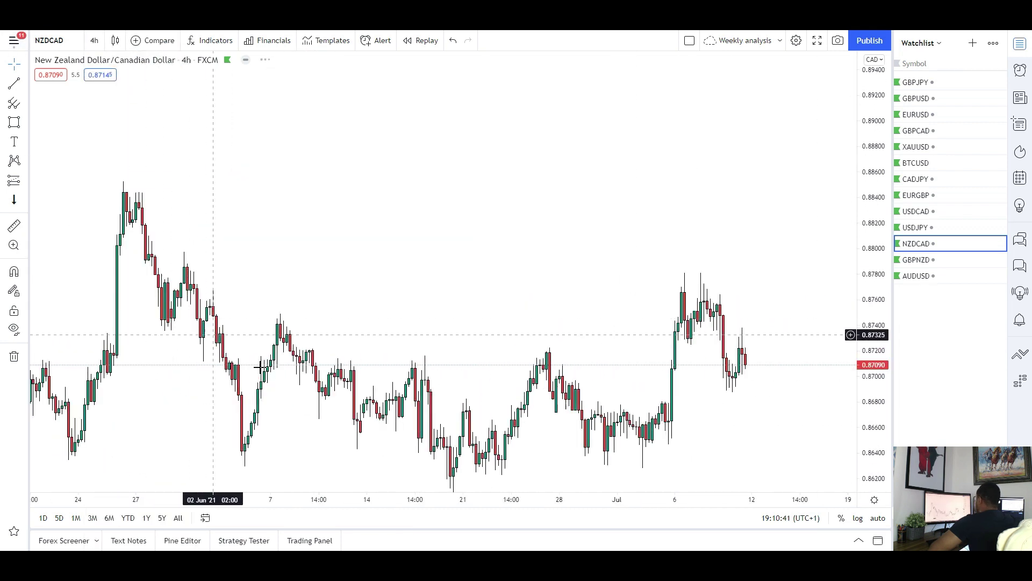
click(14, 123)
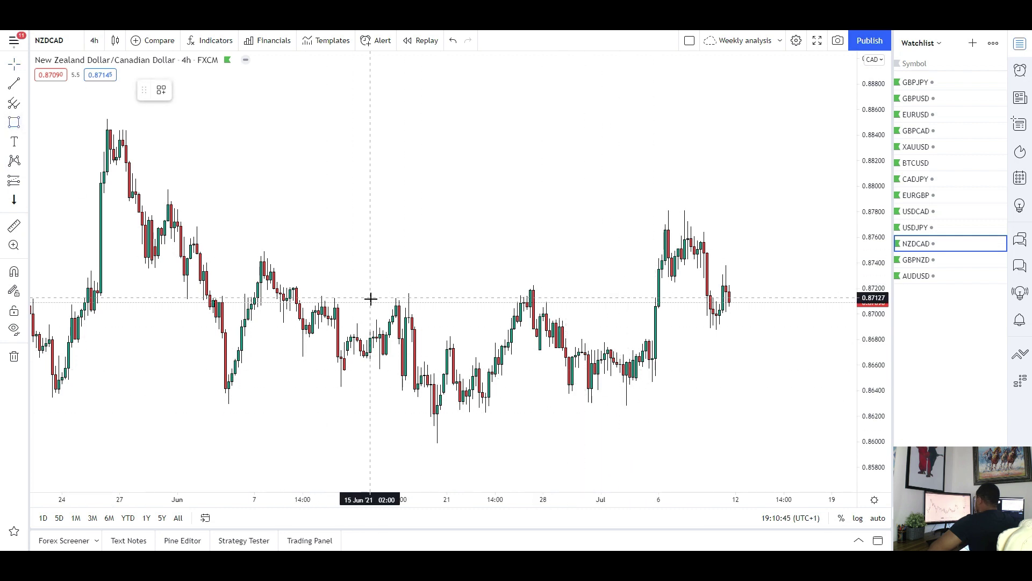
drag(392, 293, 707, 305)
click(678, 376)
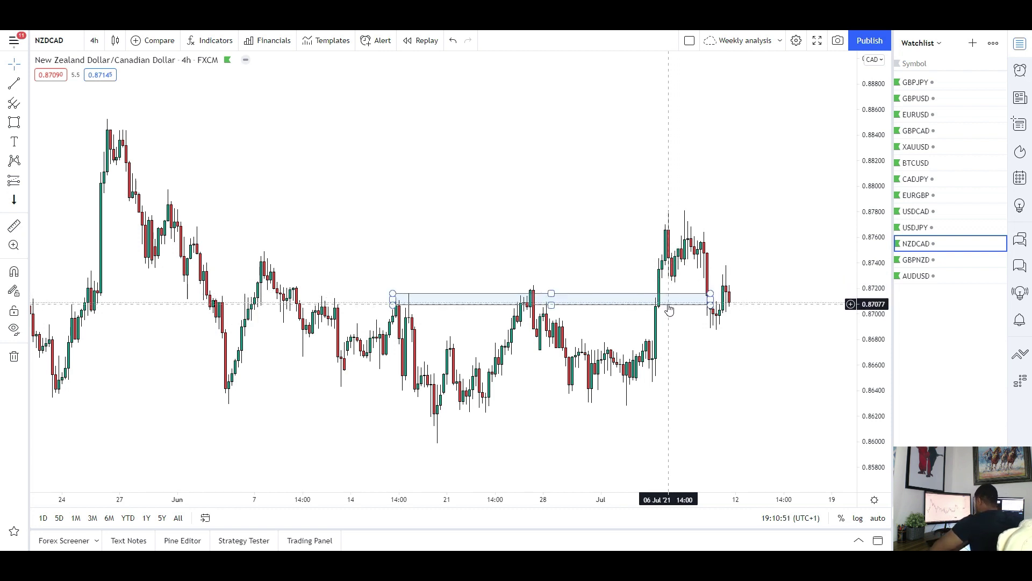
key(Delete)
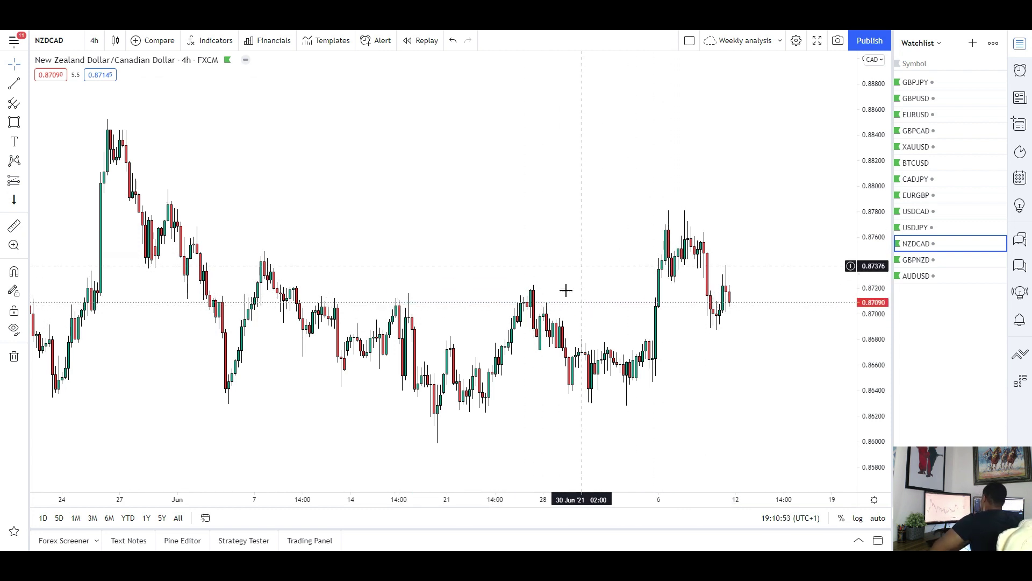
- On the 1-day NZDCAD chart, draw a support rectangle over the lows, about 0.8635 to 0.8645, from mid-May to early August
click(94, 41)
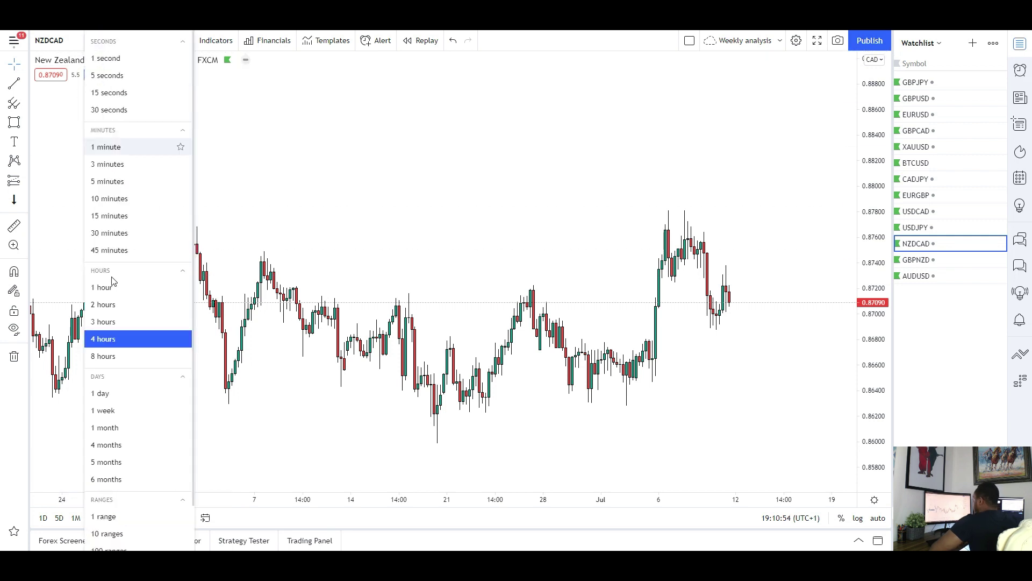
click(103, 394)
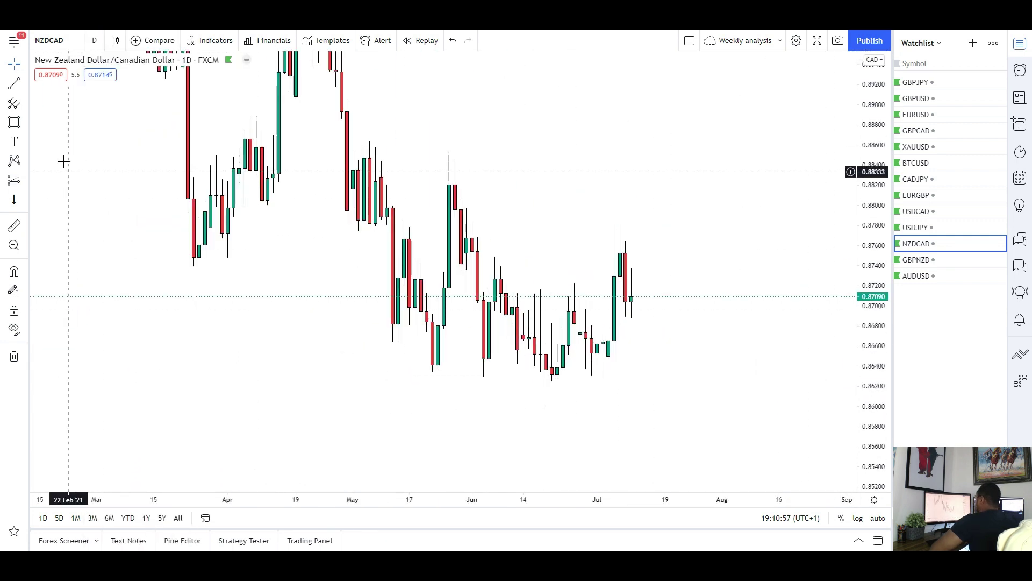
click(14, 123)
drag(419, 360, 722, 371)
click(554, 358)
scroll(636, 335, up, 2)
scroll(653, 258, down, 3)
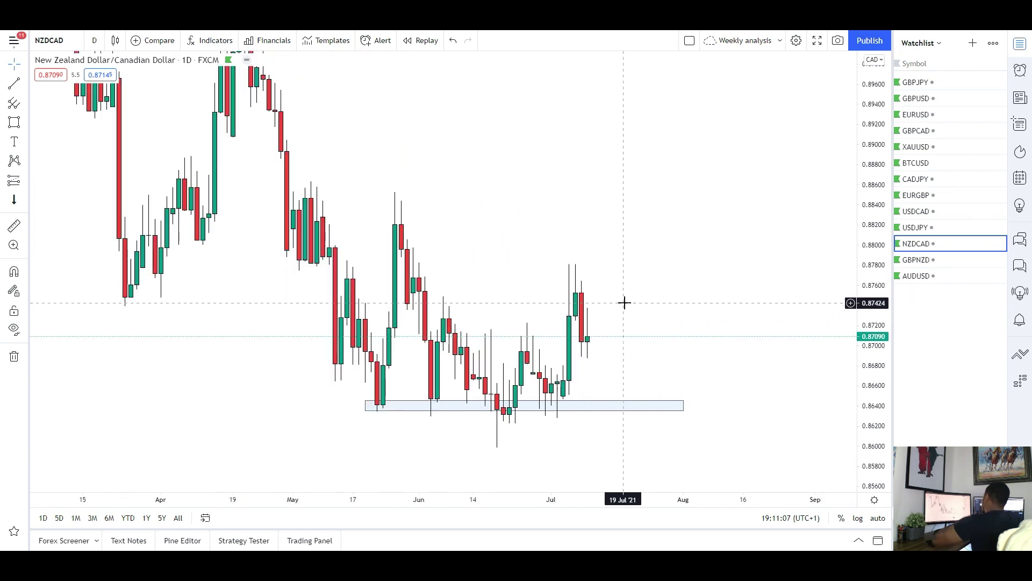
- Switch the NZDCAD chart with the support zone to the 4-hour timeframe
click(94, 41)
click(138, 339)
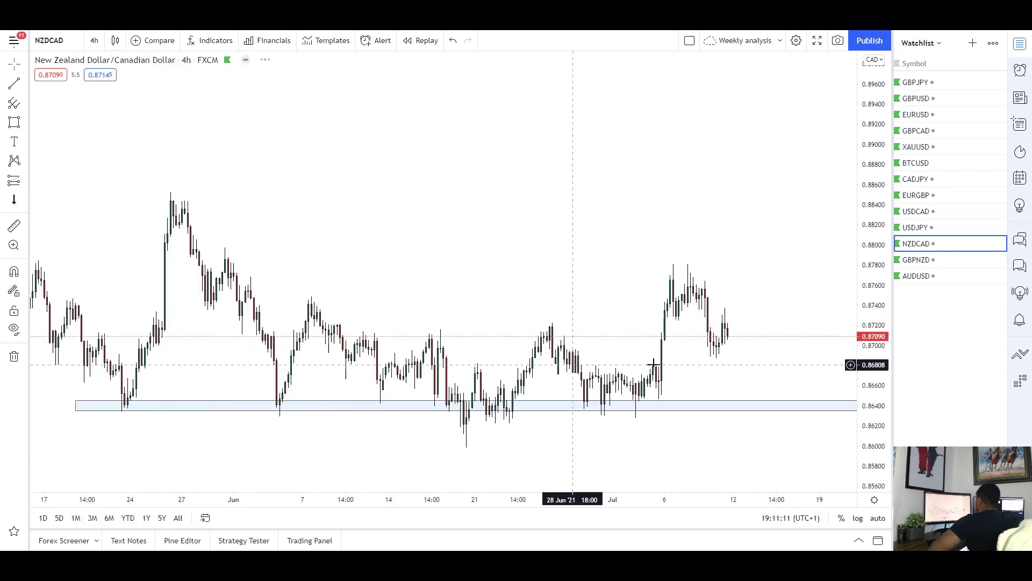
scroll(779, 318, up, 4)
scroll(512, 306, down, 3)
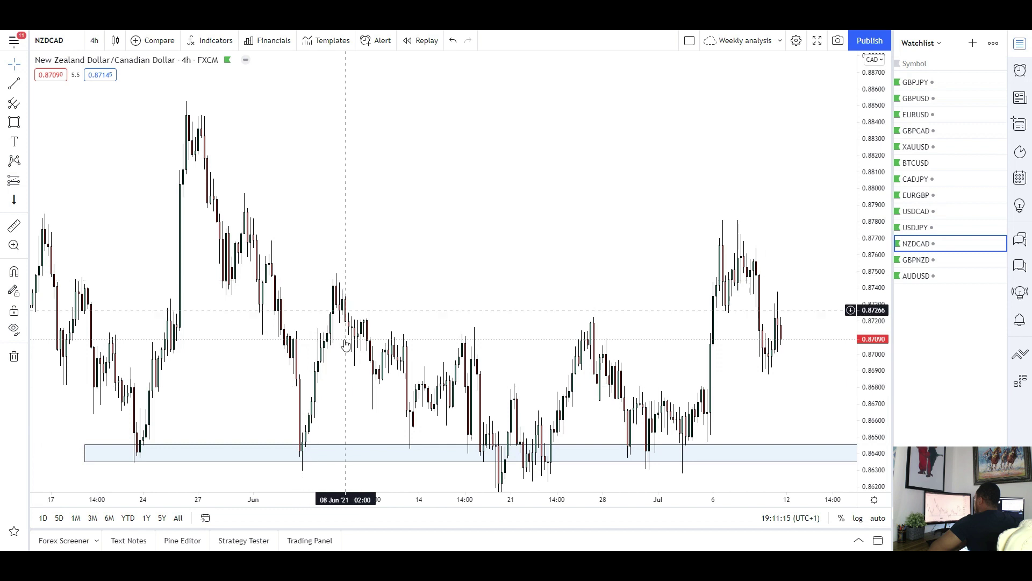
- Draw a rising trend line from the 18 June low at about 0.8599 to about 0.8699 around 20 July
scroll(373, 364, up, 2)
drag(553, 277, 414, 277)
scroll(417, 371, down, 2)
click(14, 84)
click(301, 421)
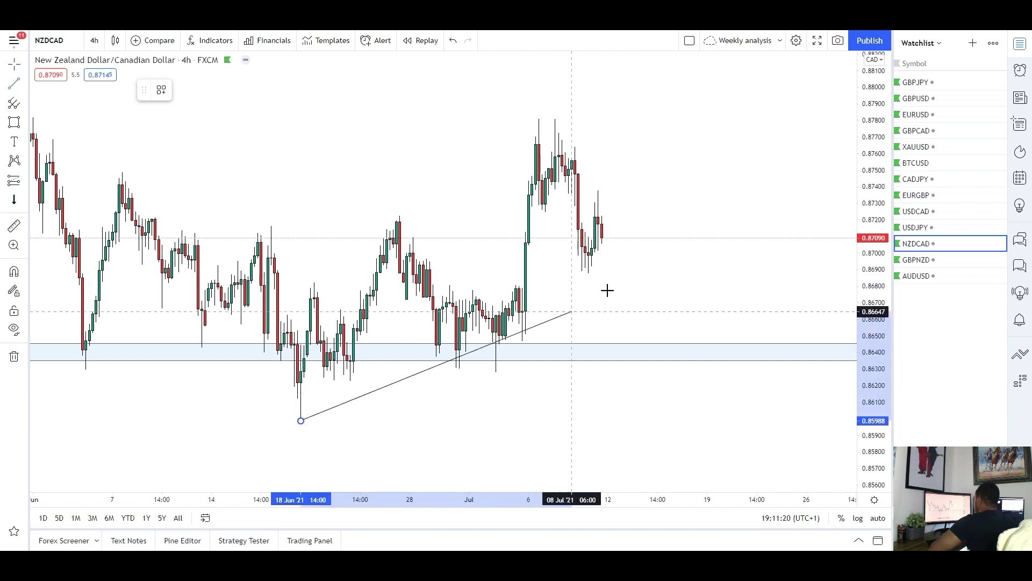
click(721, 255)
- Try a price path from the current price down to the trend line at about 0.8674, retesting it and rising to about 0.8778
click(26, 125)
click(58, 164)
click(602, 233)
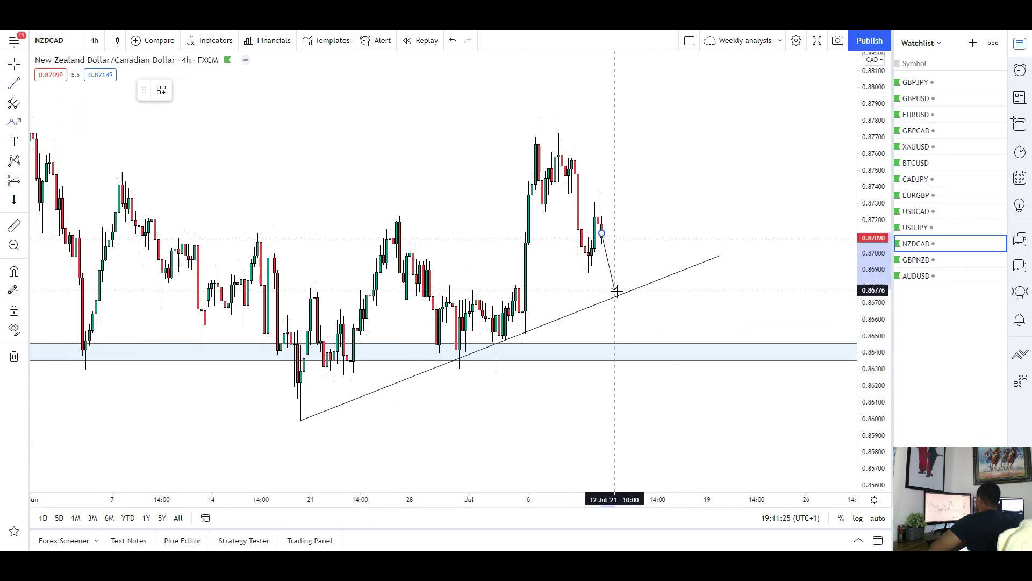
click(635, 293)
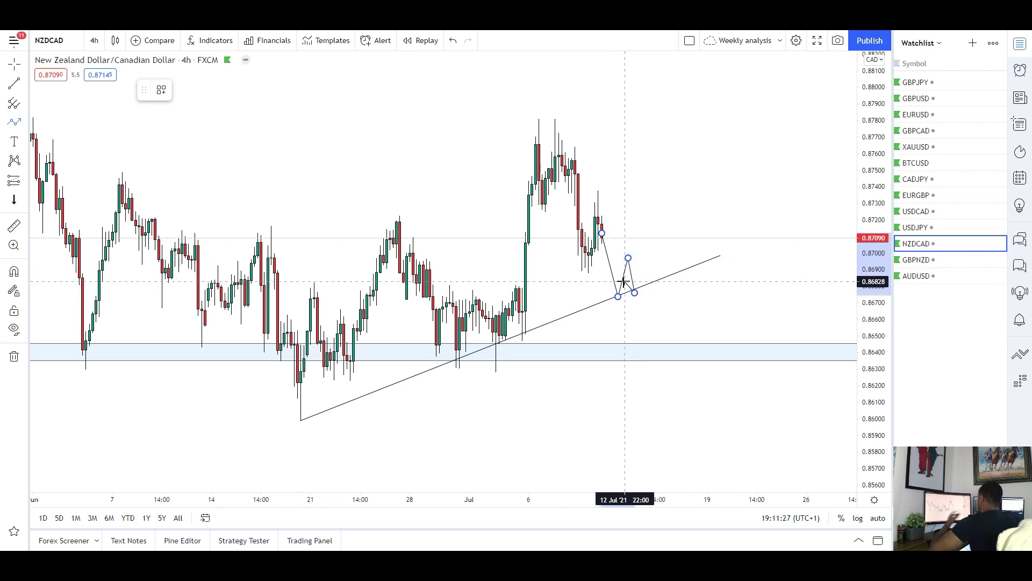
double_click(661, 126)
drag(547, 121, 550, 143)
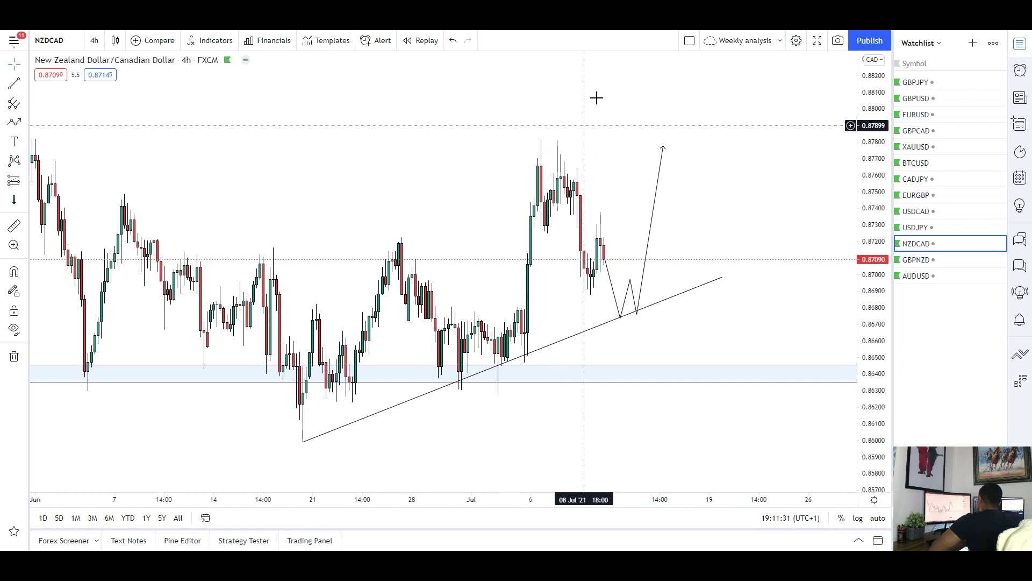
click(620, 318)
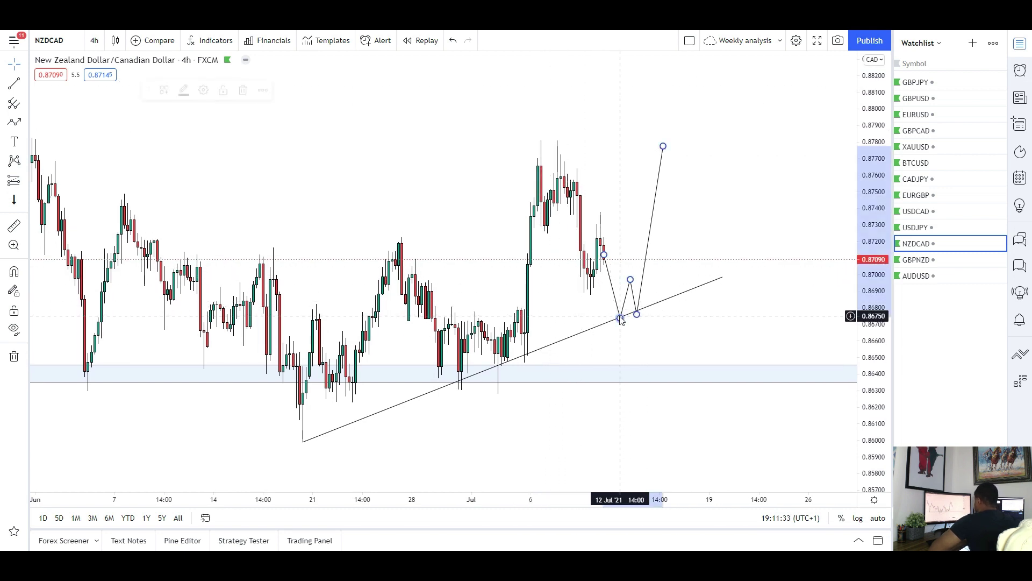
key(Delete)
- Draw a price path from about 0.8693 into the support zone at 0.8640, up to 0.8664, back to 0.8639 and upwards
click(14, 123)
click(609, 286)
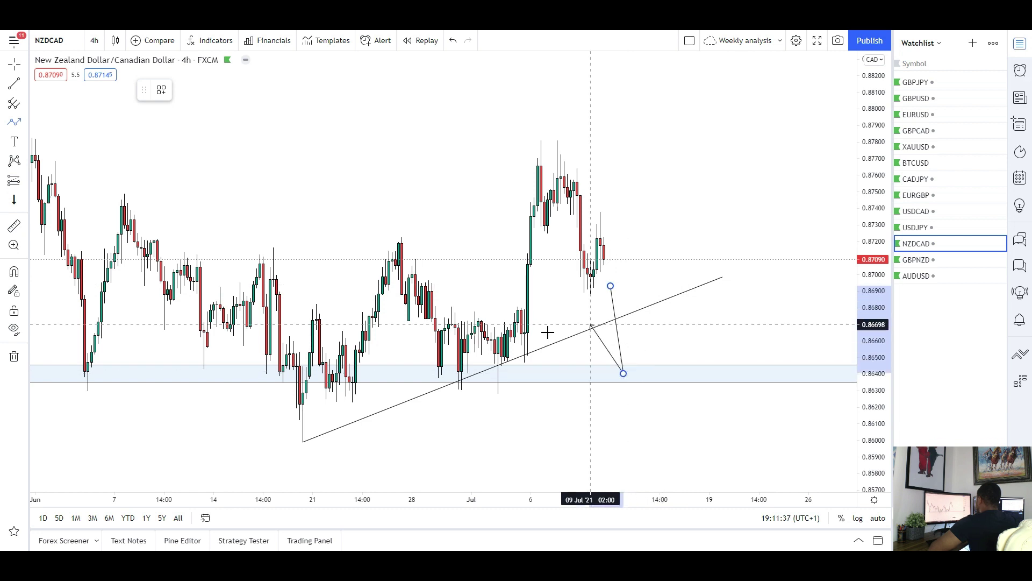
scroll(301, 387, down, 3)
scroll(491, 374, up, 3)
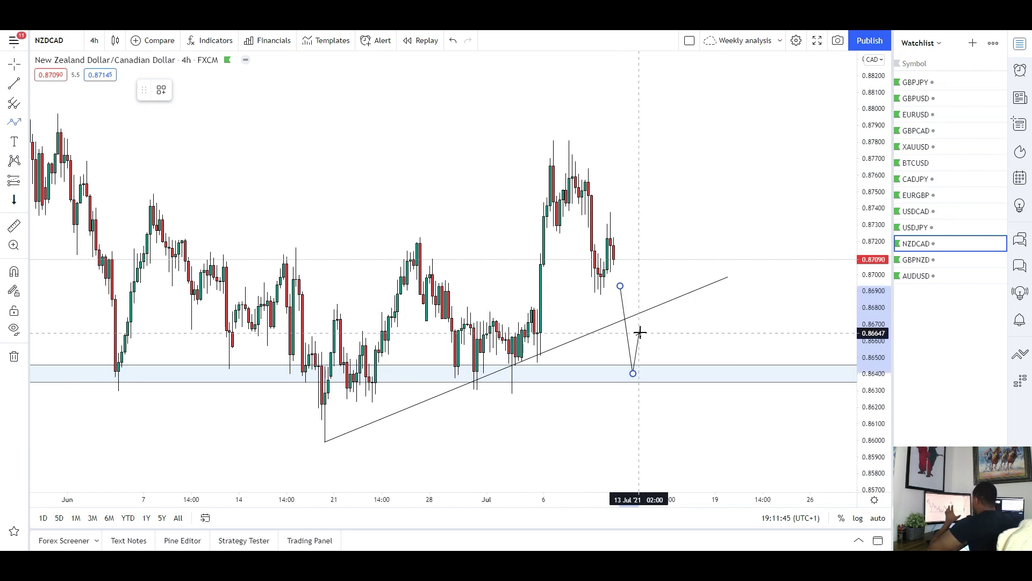
scroll(640, 358, up, 2)
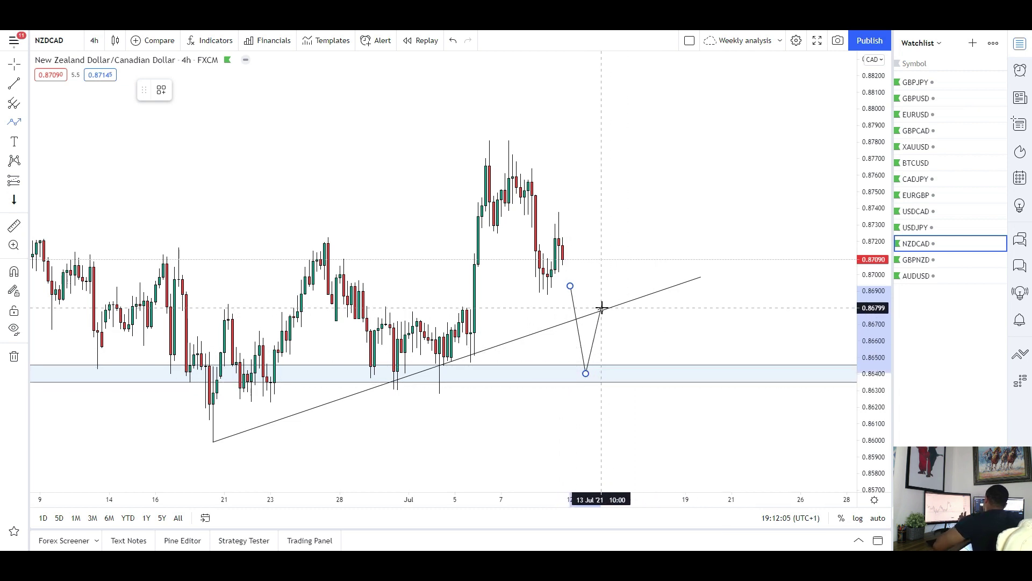
click(605, 334)
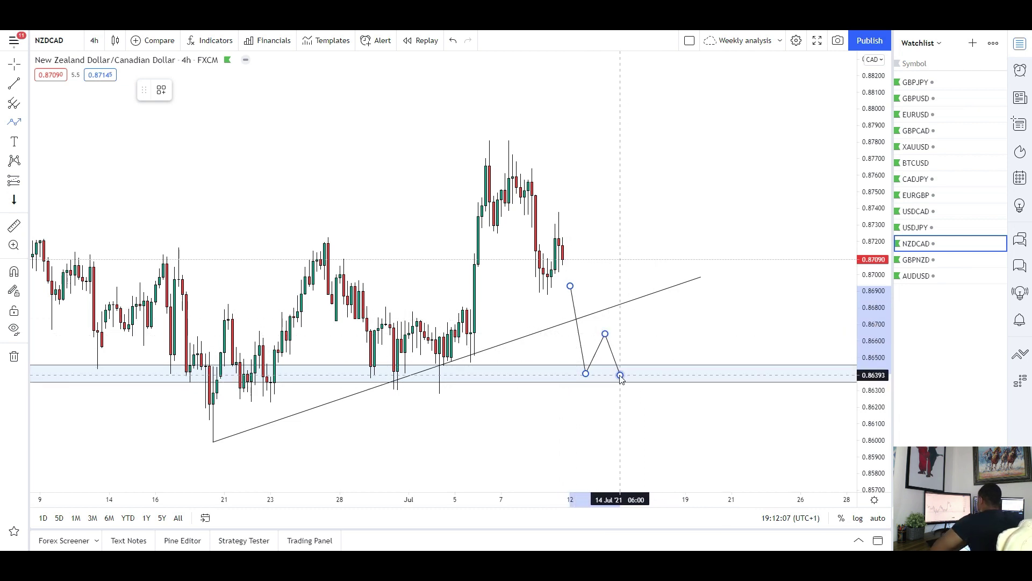
click(620, 374)
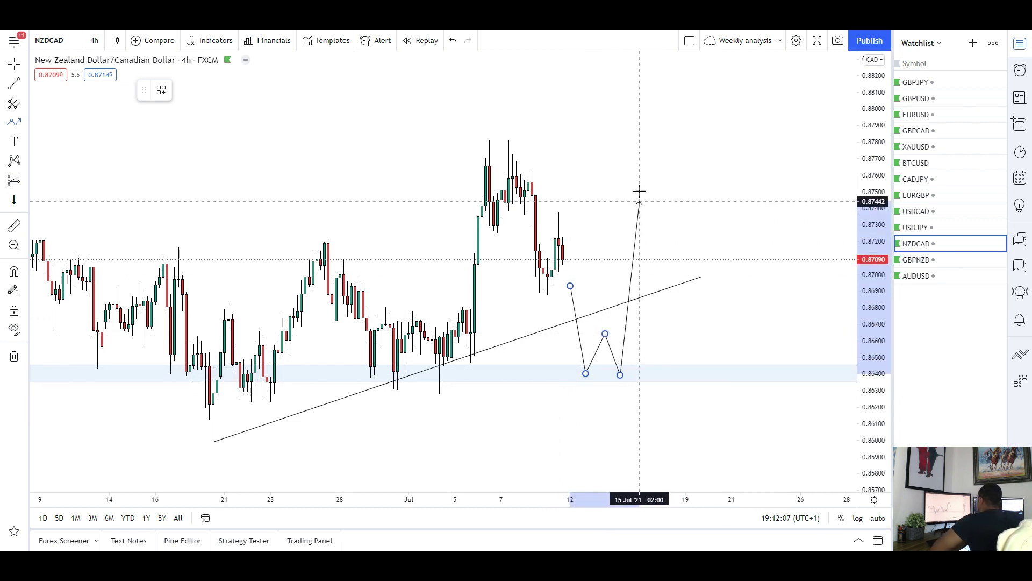
- Draw a resistance rectangle over the early-July highs on the NZDCAD chart, about 0.8766 to 0.8781
click(28, 126)
click(72, 186)
drag(474, 139, 782, 165)
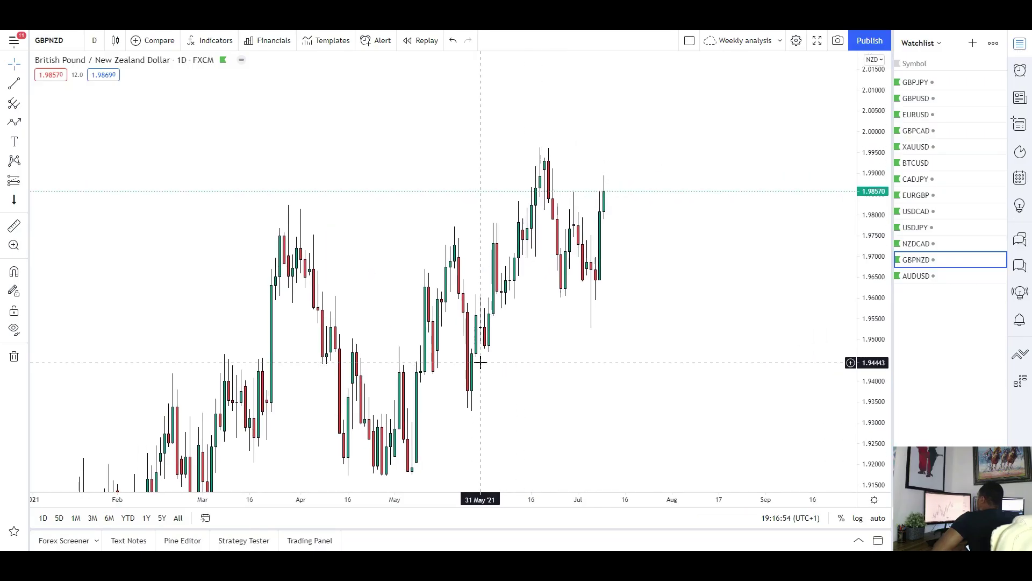
- On the 4-hour GBPNZD chart, try a support rectangle from 24 June to 14 July, about 1.9601 to 1.9614
scroll(490, 353, up, 2)
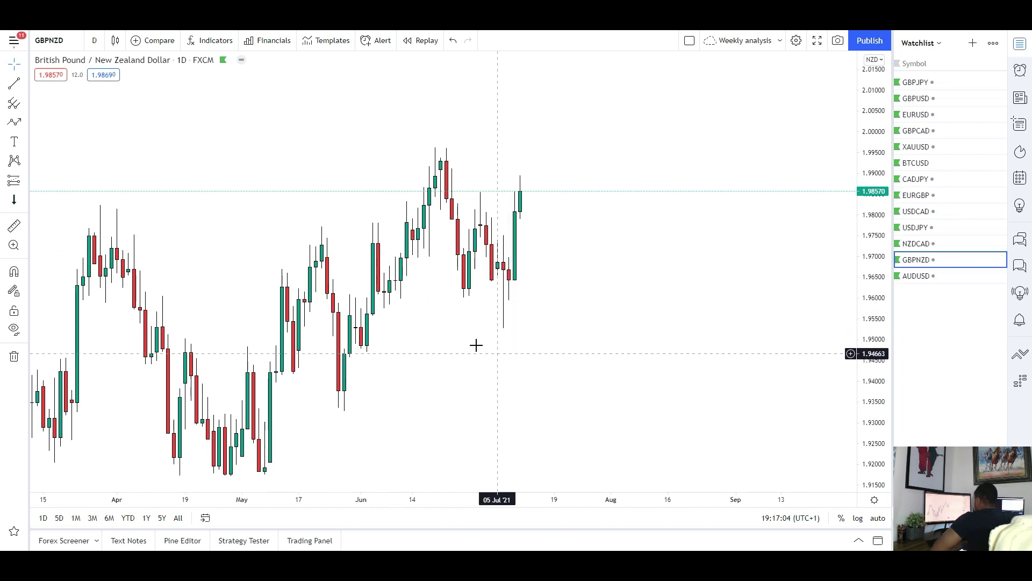
click(95, 41)
click(107, 352)
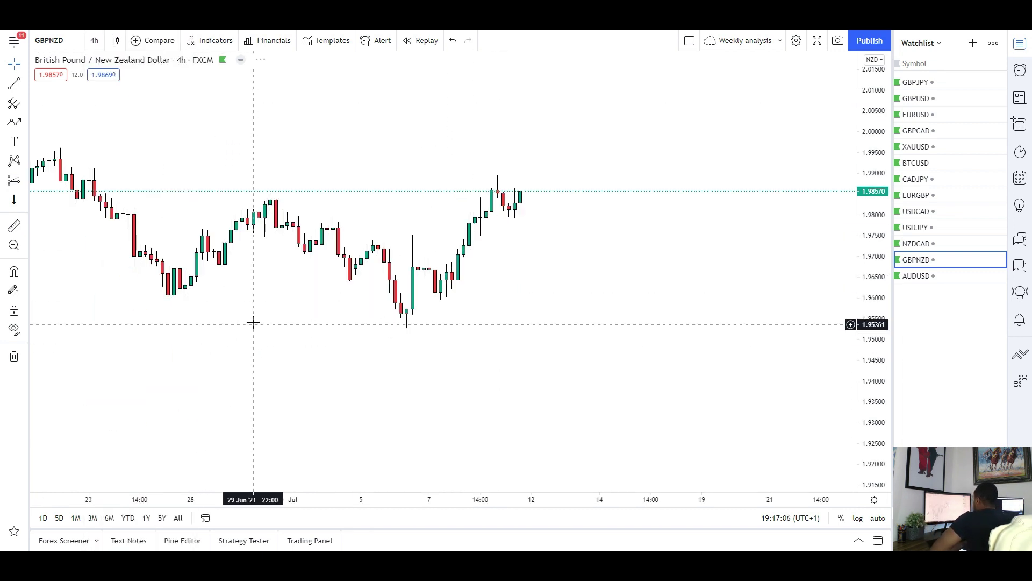
click(25, 123)
click(62, 186)
drag(362, 305, 692, 315)
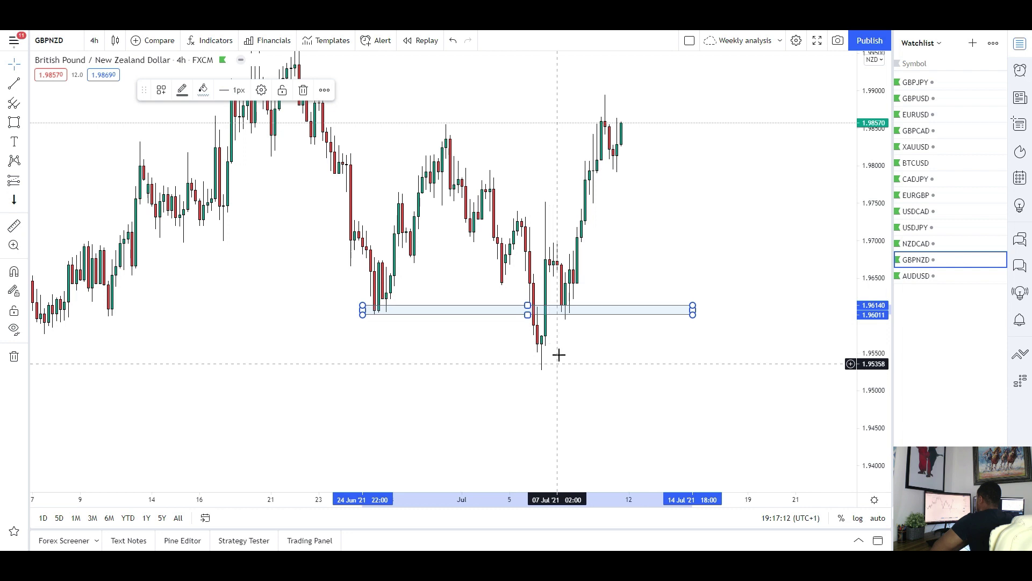
drag(576, 348, 515, 400)
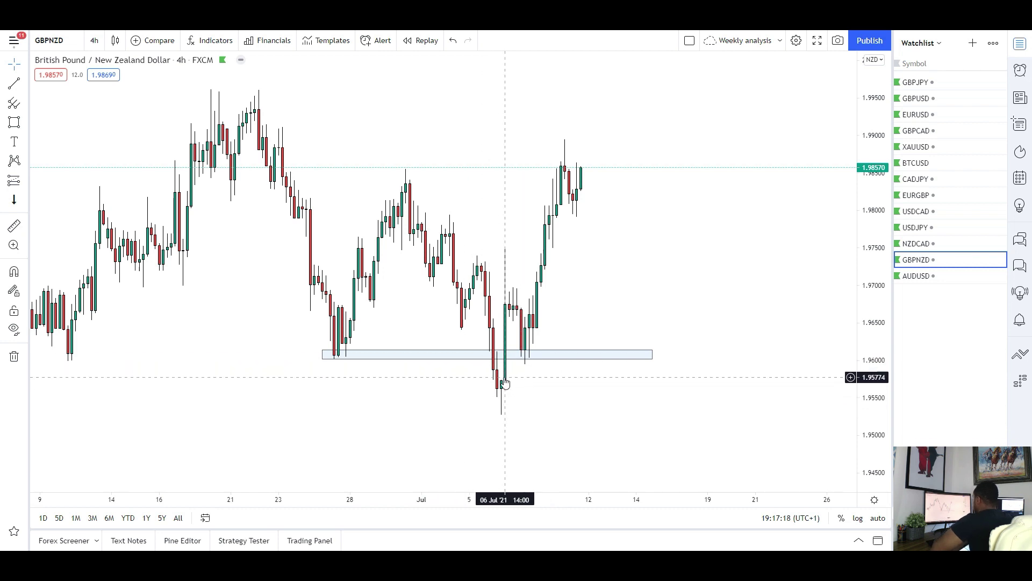
click(563, 365)
key(Delete)
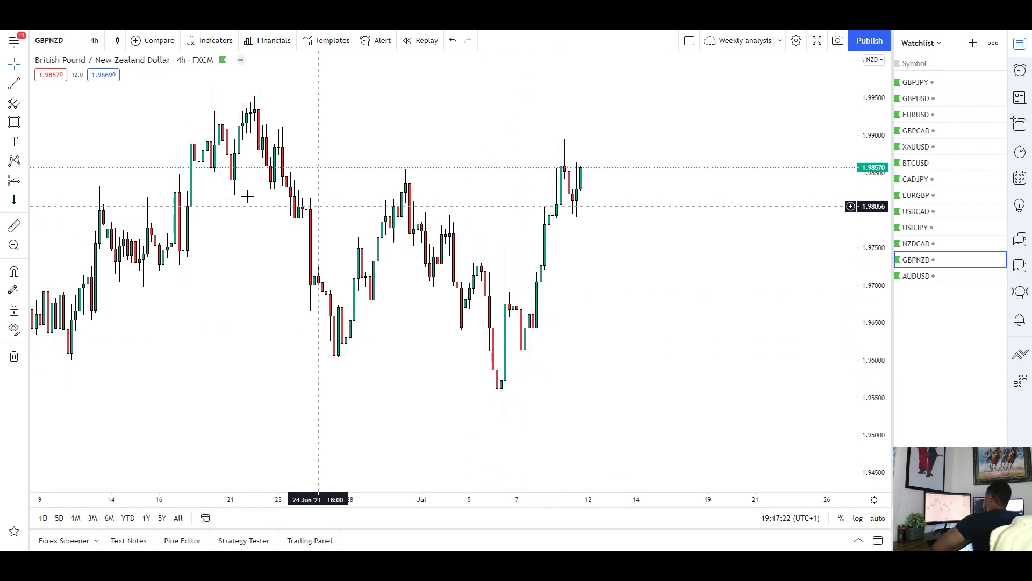
- On the 1-day GBPNZD chart, try a support rectangle from 25 June to 27 July, about 1.9515 to 1.9607
click(103, 41)
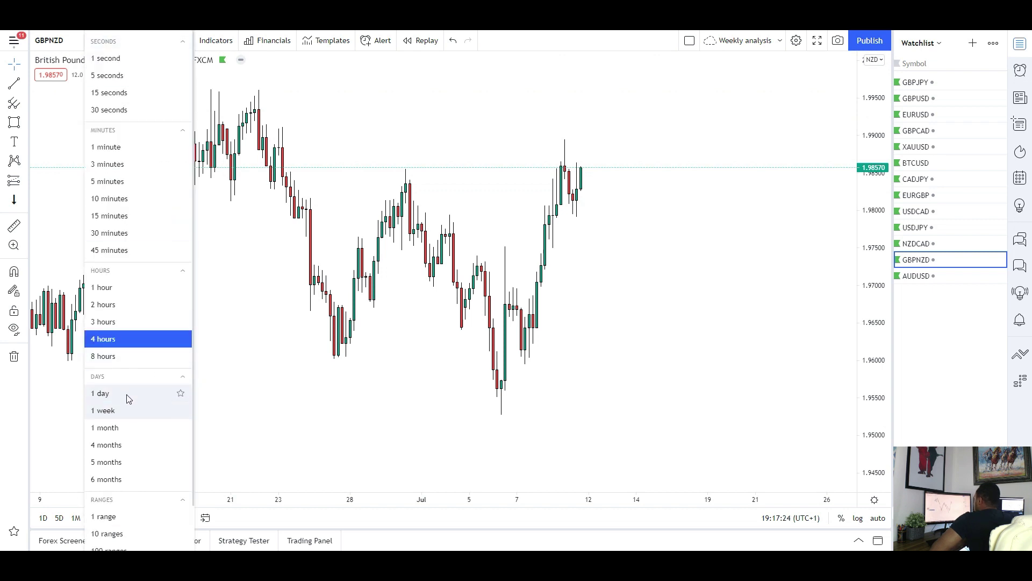
click(127, 395)
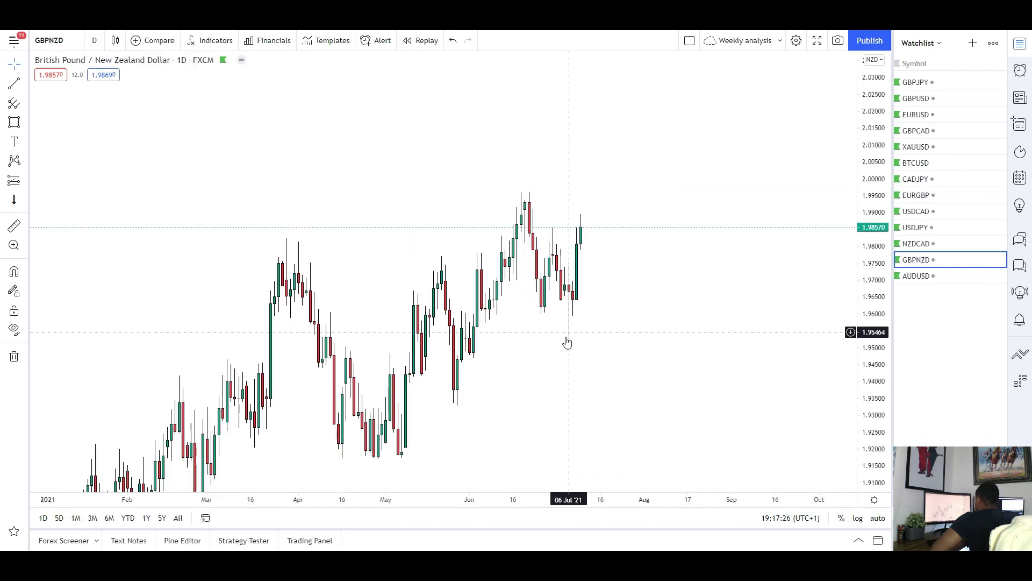
scroll(441, 317, up, 2)
drag(436, 310, 552, 341)
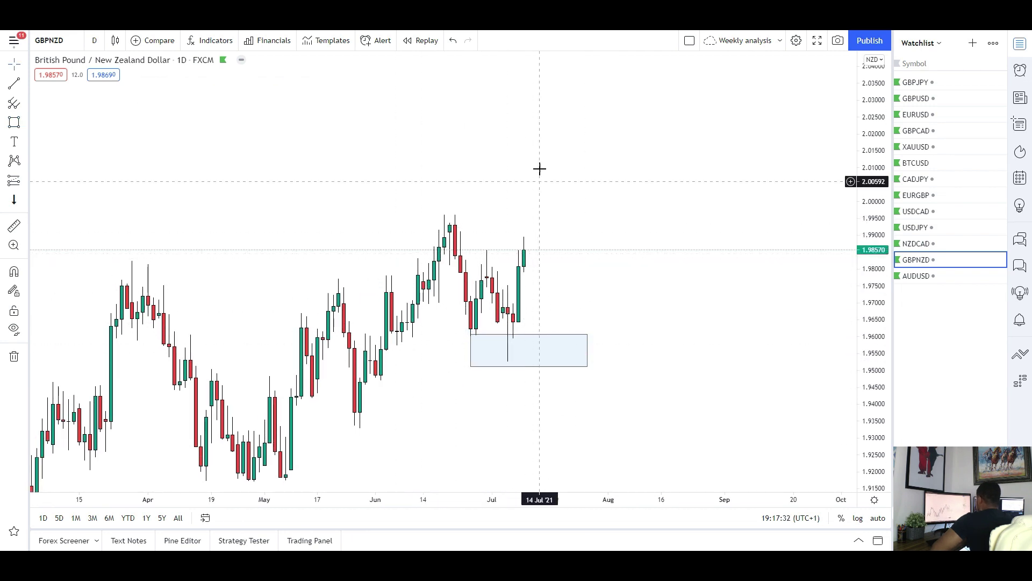
click(579, 369)
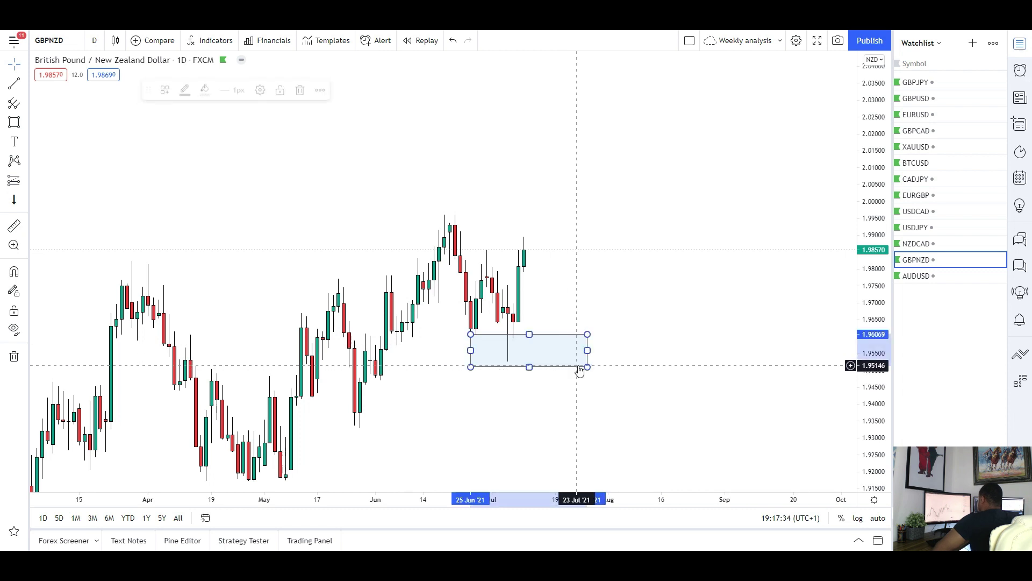
drag(469, 384, 631, 373)
click(637, 355)
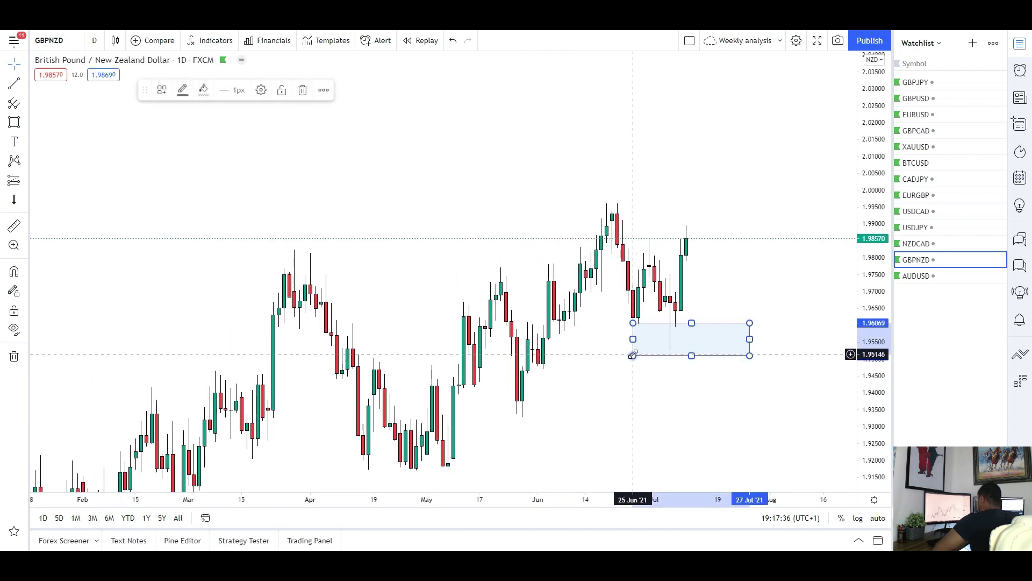
key(Delete)
- Draw a rectangle zone from the 15 October 2020 highs to 27 July 2021, about 1.9736 to 1.9782
drag(376, 389, 608, 353)
drag(276, 326, 405, 324)
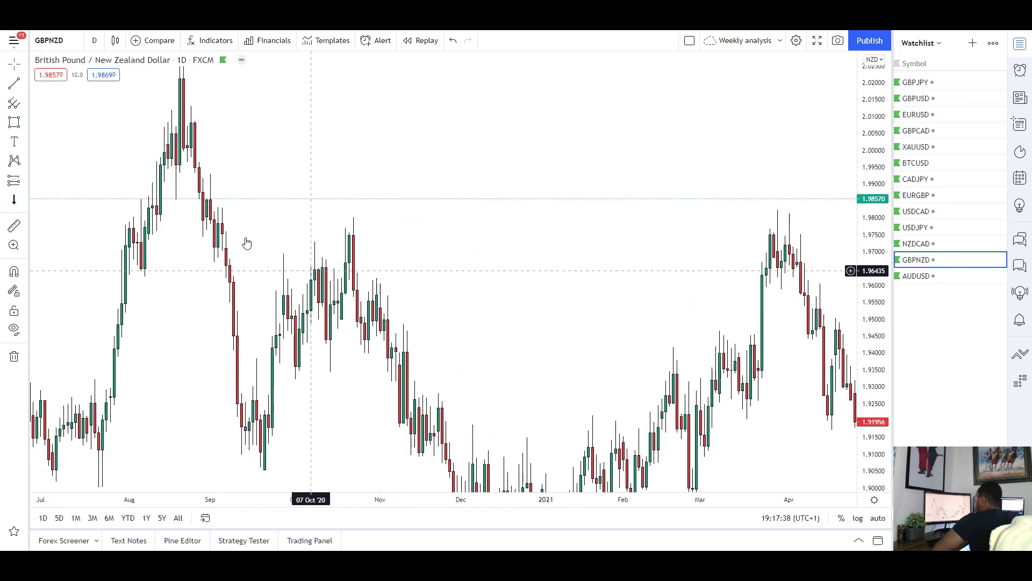
click(334, 224)
click(689, 239)
drag(701, 285, 442, 288)
drag(435, 235, 854, 235)
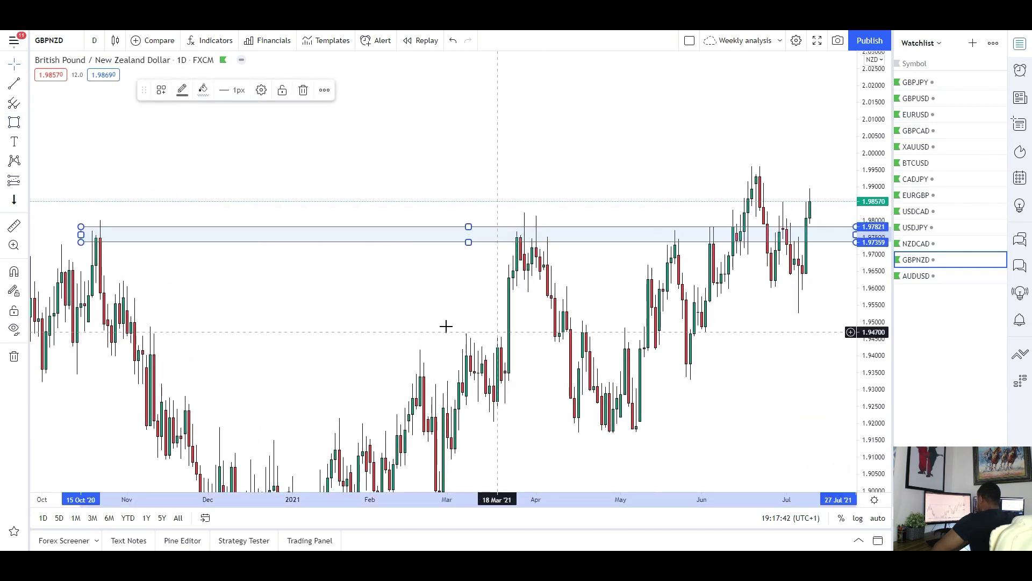
- On the 4-hour GBPNZD chart, draw a resistance rectangle over the mid-June highs, 17 June to 21 July, about 1.9936 to 1.9960
drag(297, 326, 368, 318)
drag(458, 267, 256, 278)
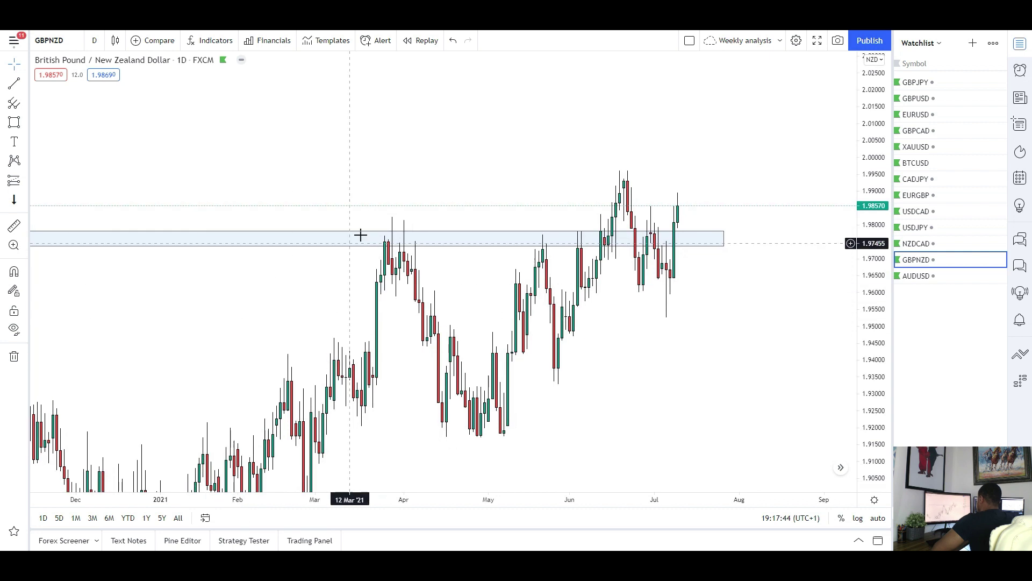
scroll(592, 261, up, 2)
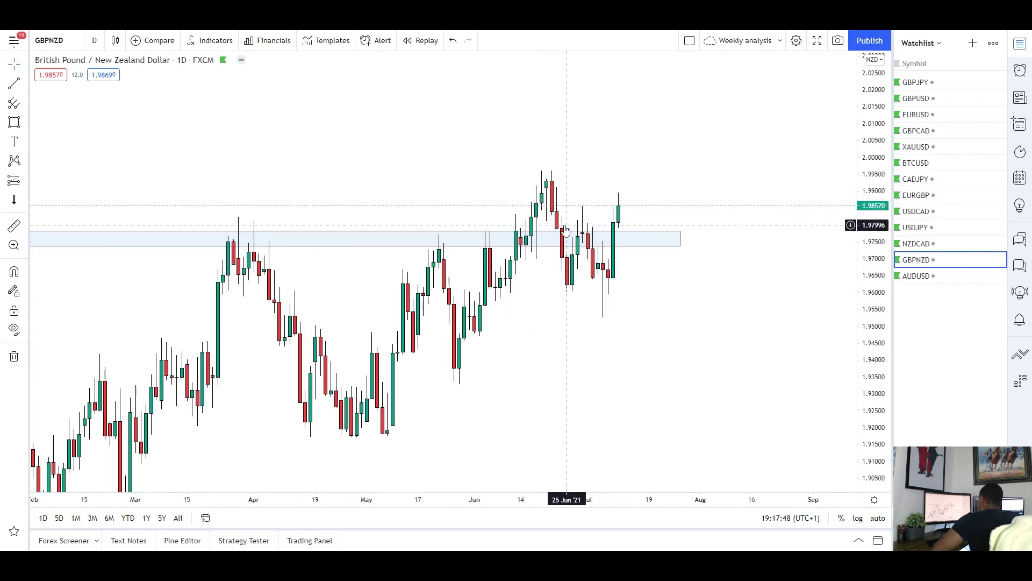
drag(865, 402, 865, 321)
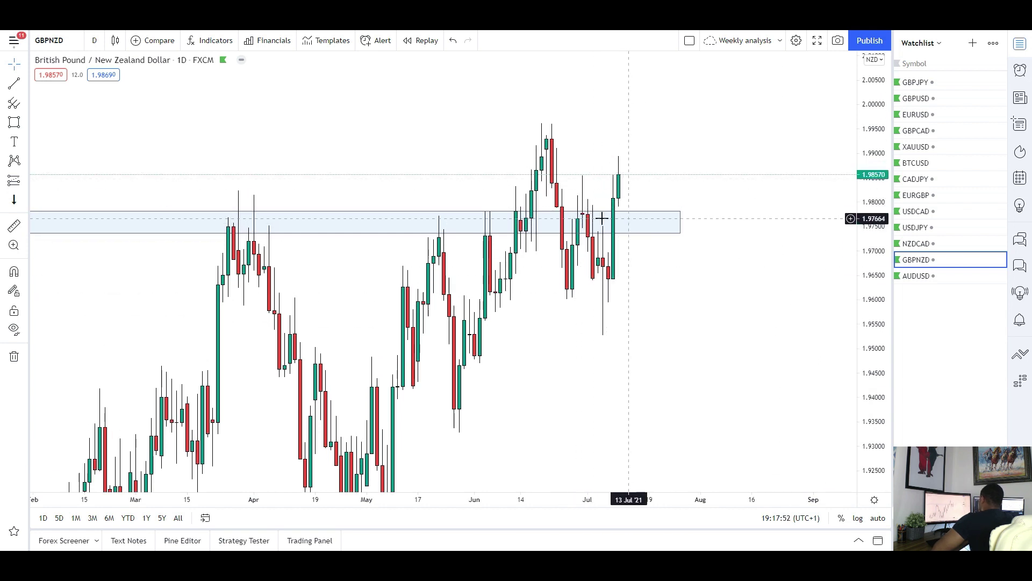
click(95, 41)
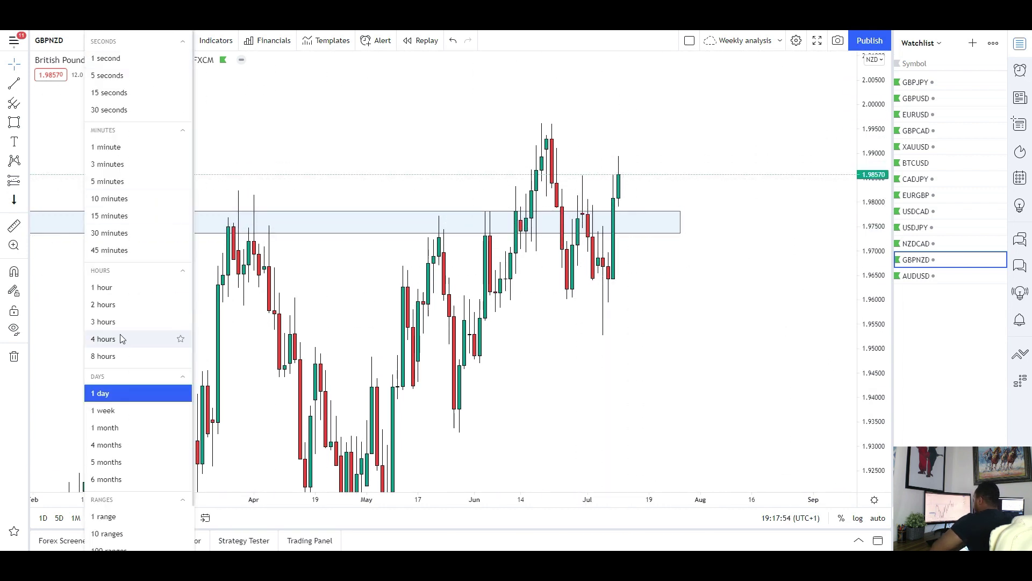
click(124, 337)
drag(865, 364, 865, 217)
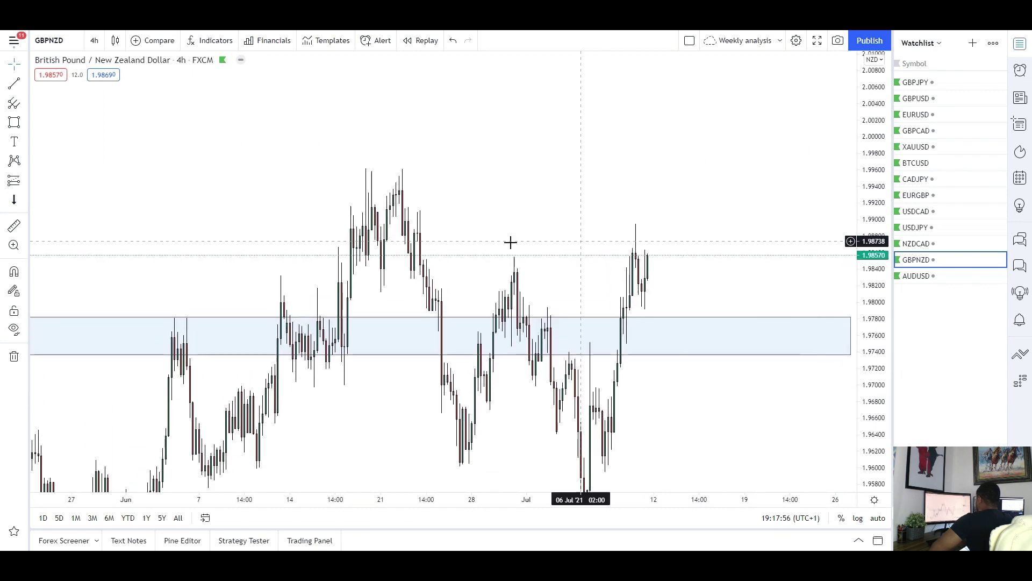
scroll(558, 244, up, 3)
click(13, 122)
drag(191, 170, 777, 190)
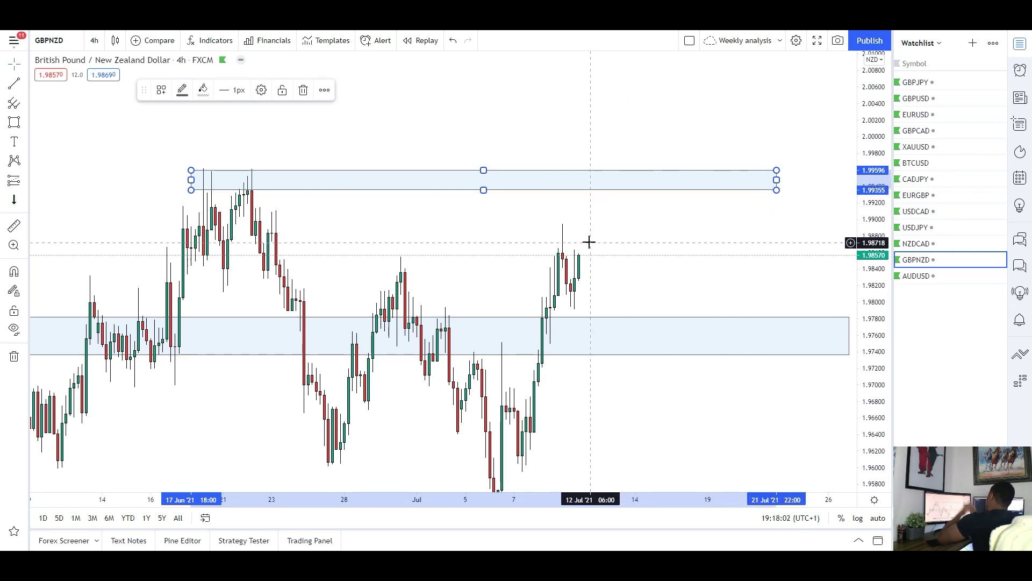
- Draw a projected path on GBPNZD from the current price down into the support zone, zigzagging there, then up to the resistance zone, about 1.994
drag(592, 283, 579, 249)
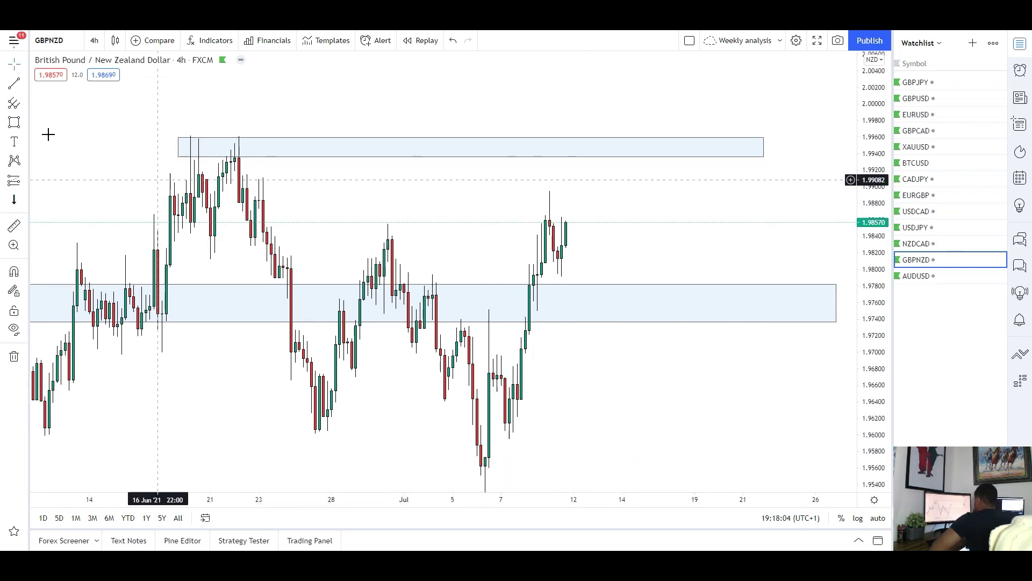
click(25, 125)
click(54, 167)
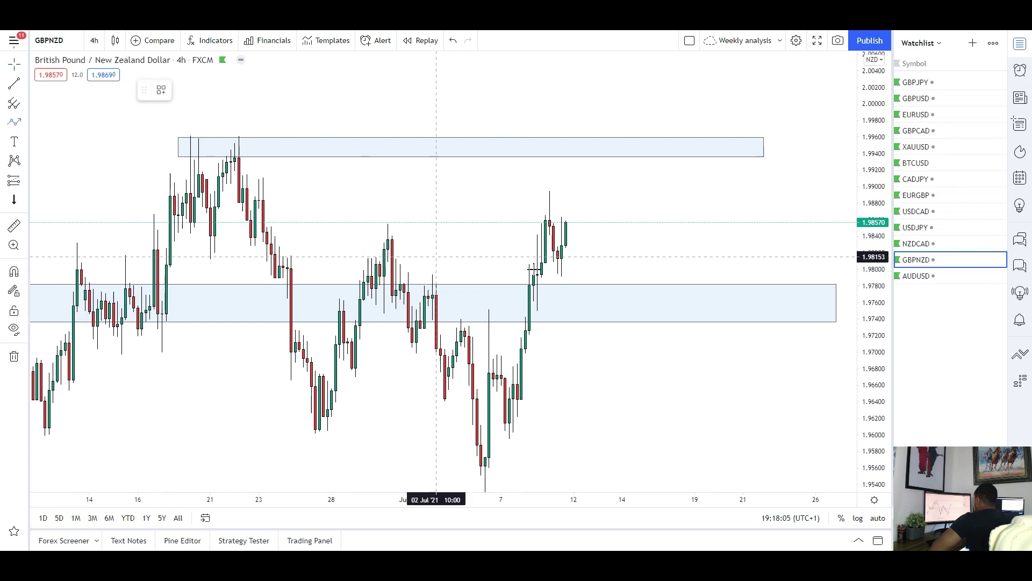
click(570, 227)
click(603, 310)
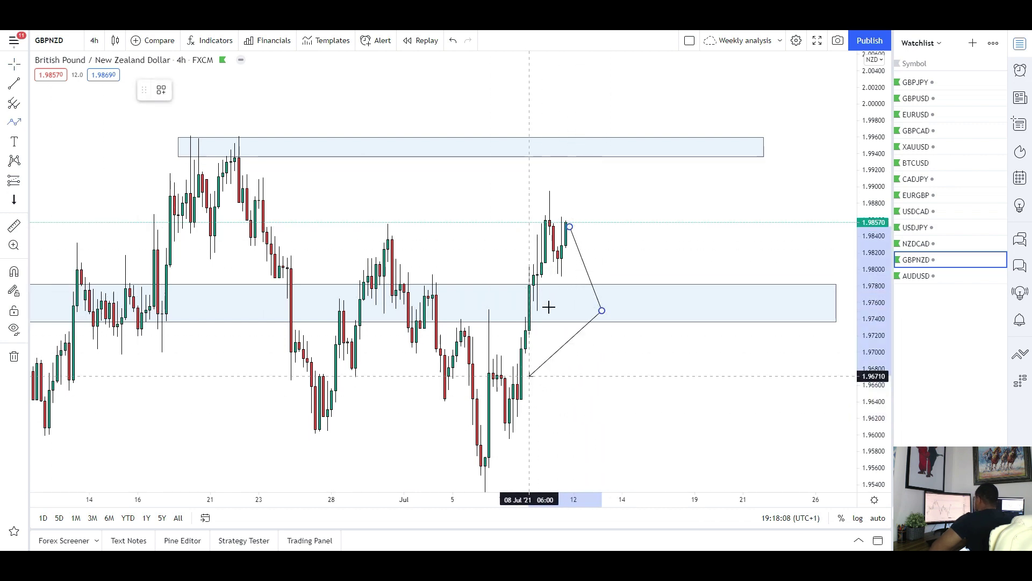
click(622, 330)
click(627, 292)
click(642, 322)
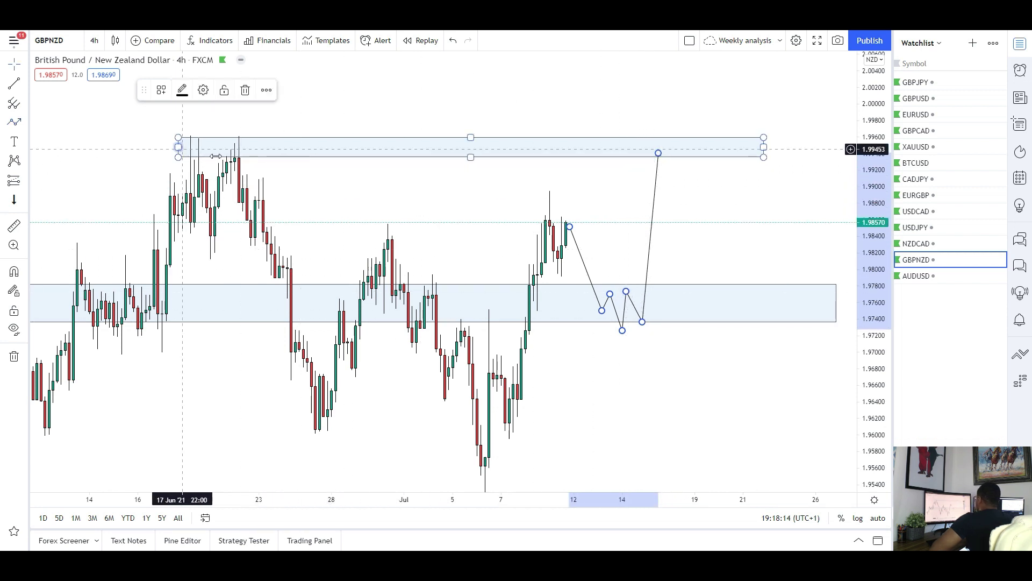
drag(457, 186, 446, 277)
drag(648, 240, 663, 187)
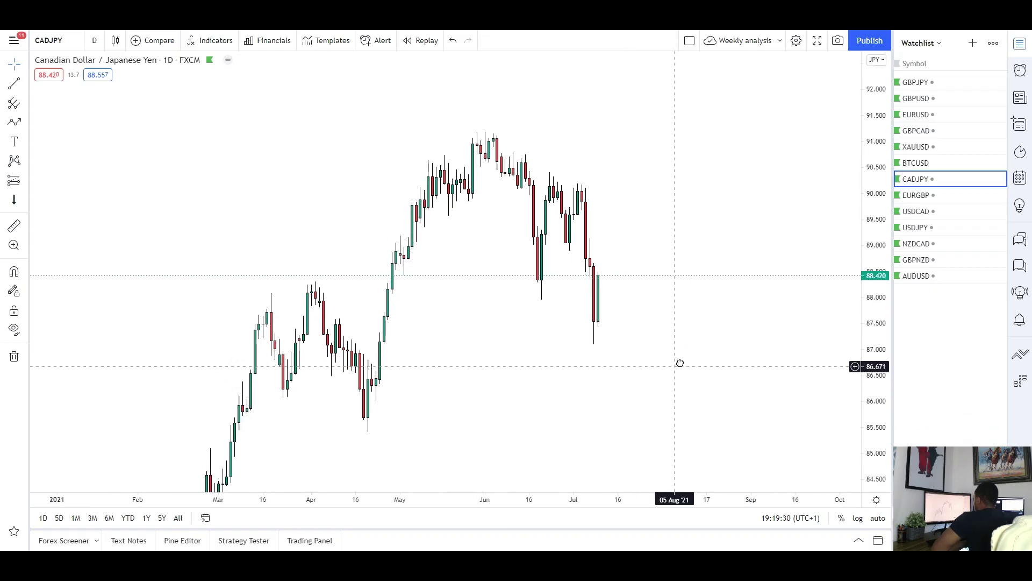
- On the 1-day CADJPY chart, try a resistance rectangle from 21 June to 20 July, about 90.04 to 90.29, and delete it
drag(680, 362, 699, 371)
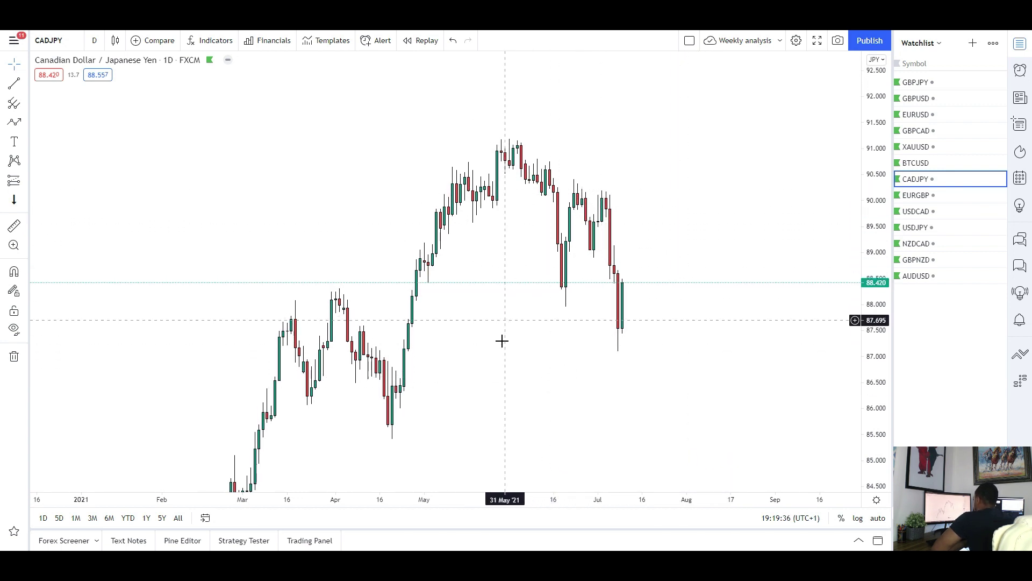
drag(503, 318, 498, 372)
click(24, 123)
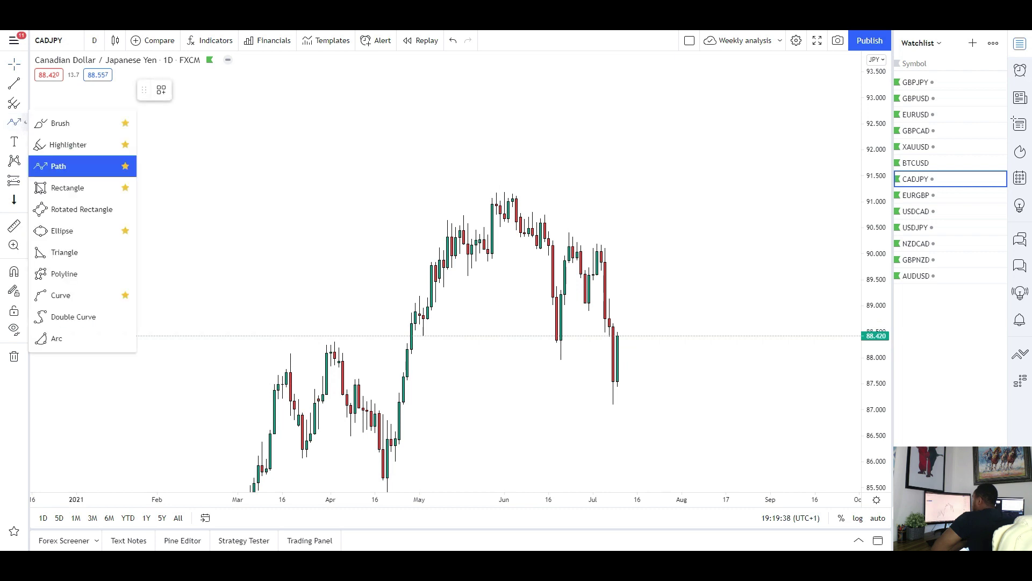
click(64, 187)
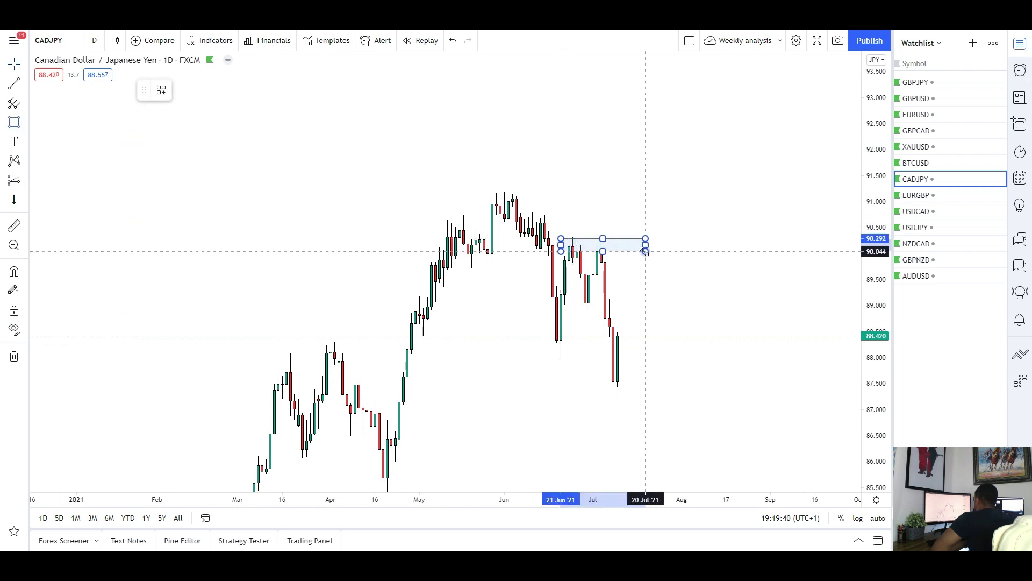
click(645, 251)
drag(566, 282, 461, 265)
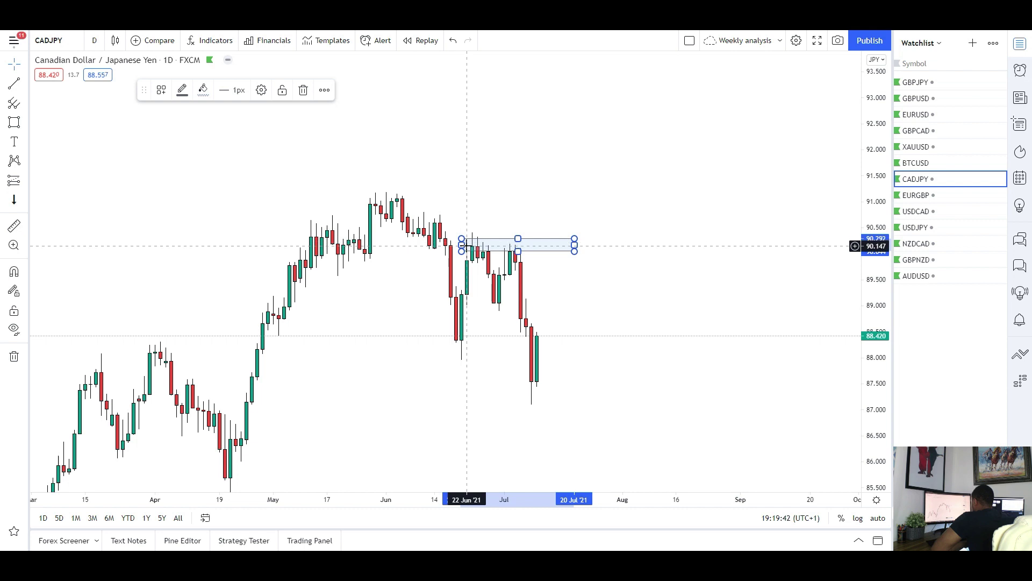
drag(569, 413, 618, 230)
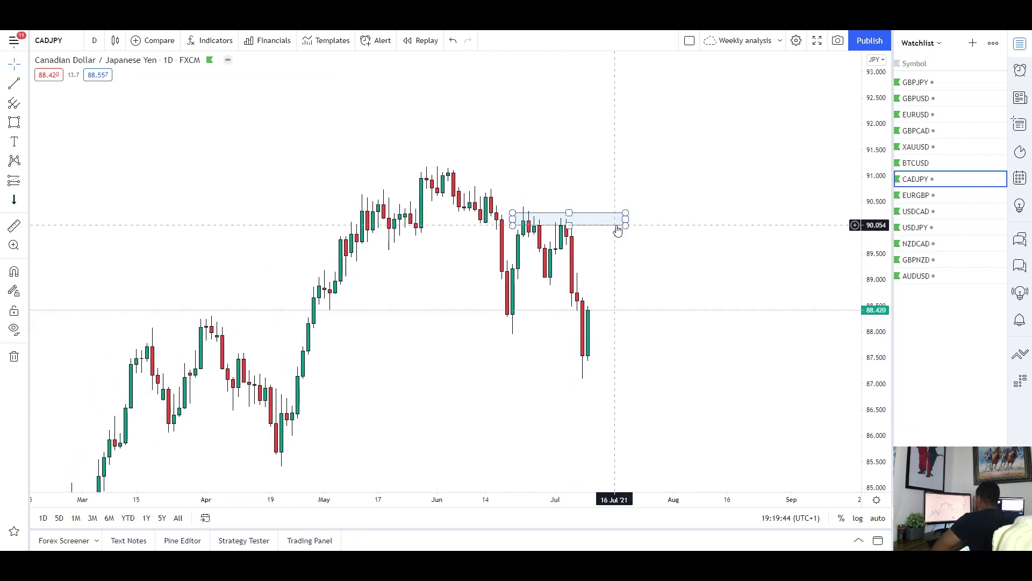
click(618, 230)
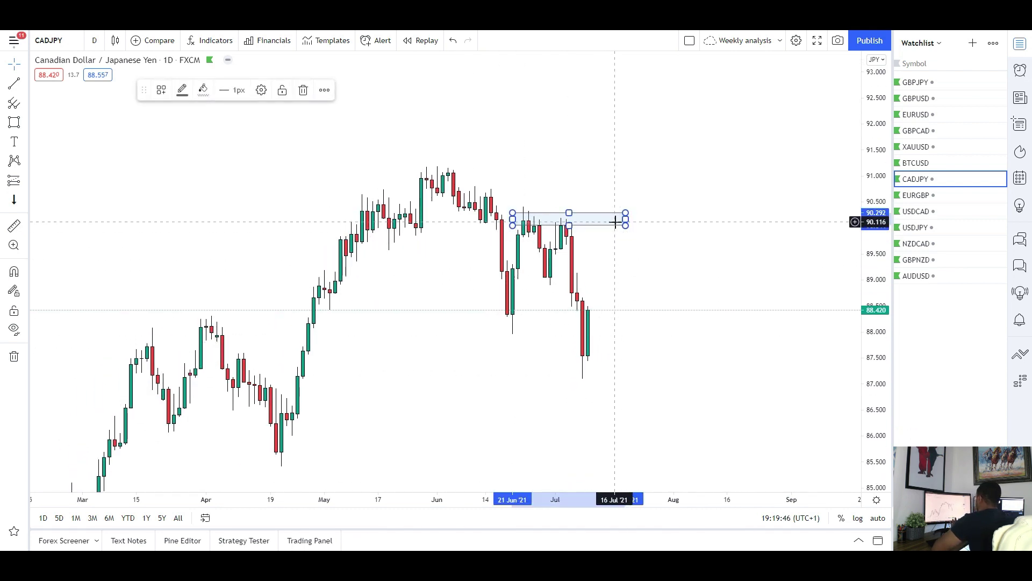
right_click(615, 230)
click(645, 371)
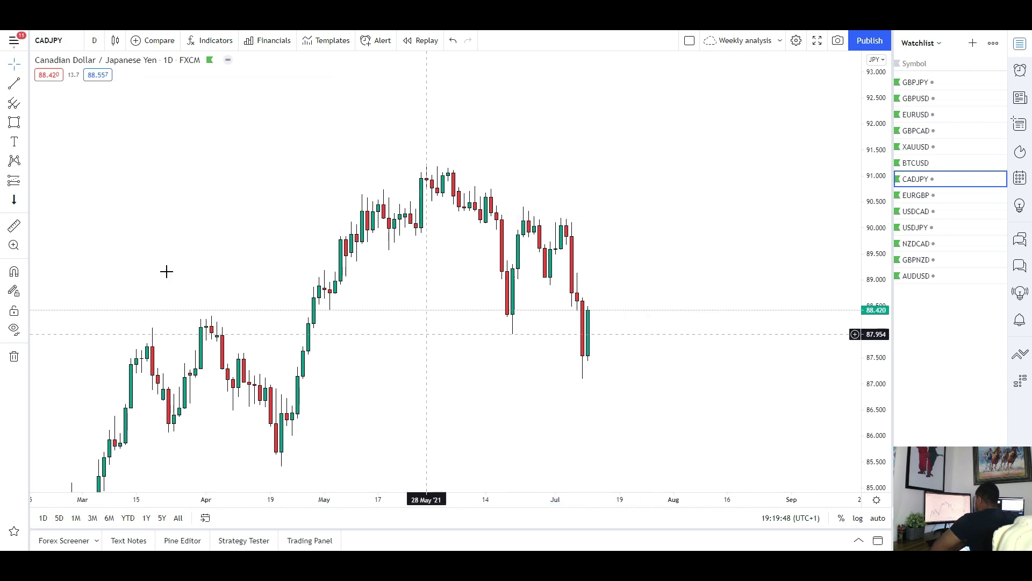
- Draw a rectangle zone on CADJPY from the late-March highs, 26 March to 7 September, about 88.10 to 88.31
click(183, 312)
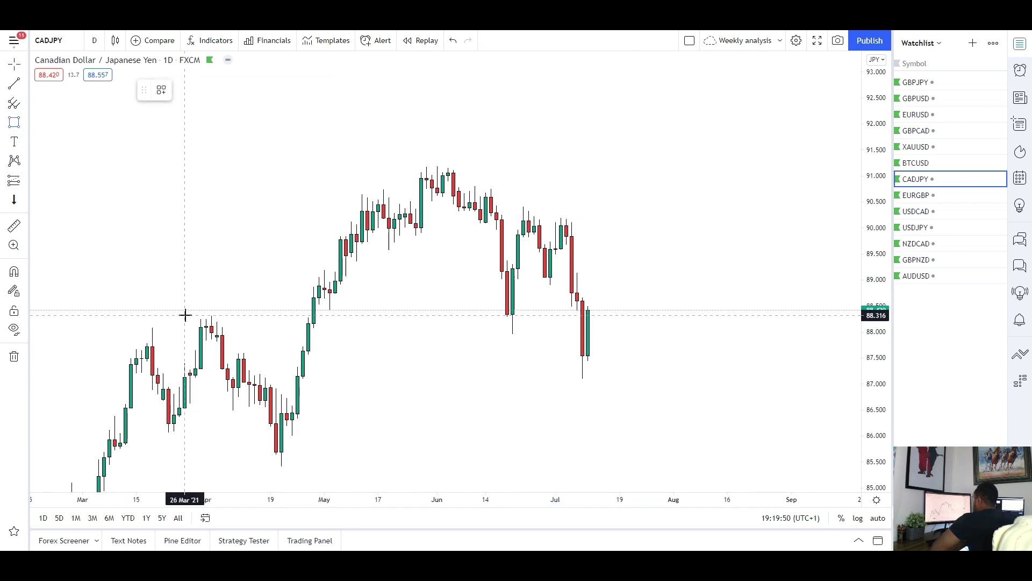
click(185, 315)
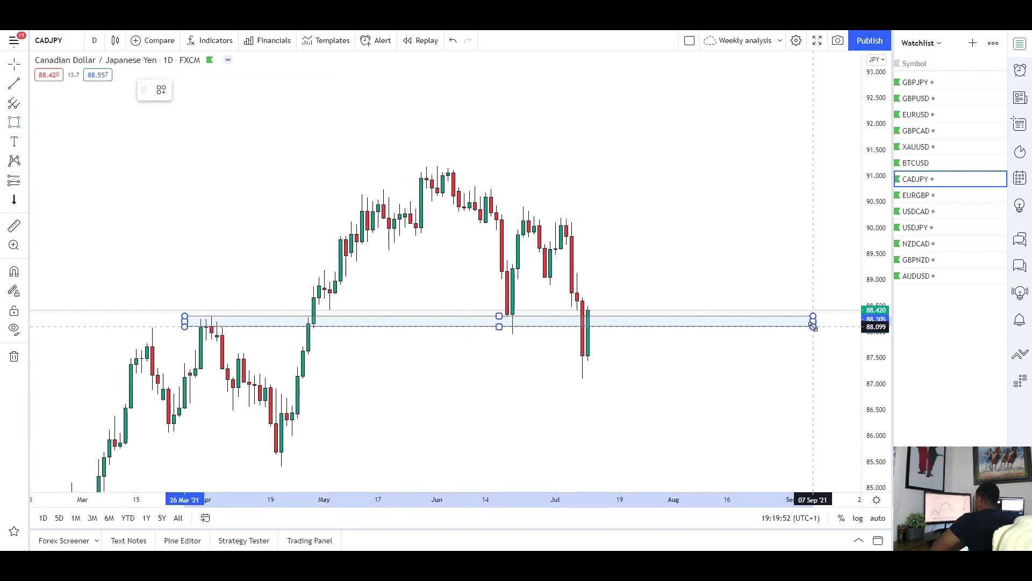
click(813, 324)
- Draw a resistance rectangle over the late-June and early-July highs on CADJPY, 22 June to 15 July, about 90.01 to 90.30
scroll(578, 350, up, 1)
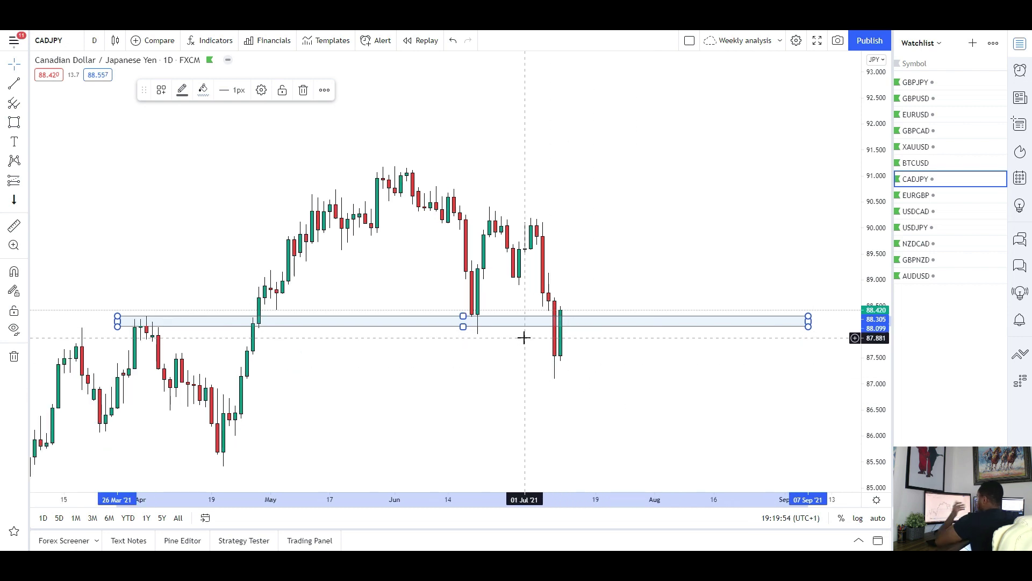
scroll(506, 362, down, 2)
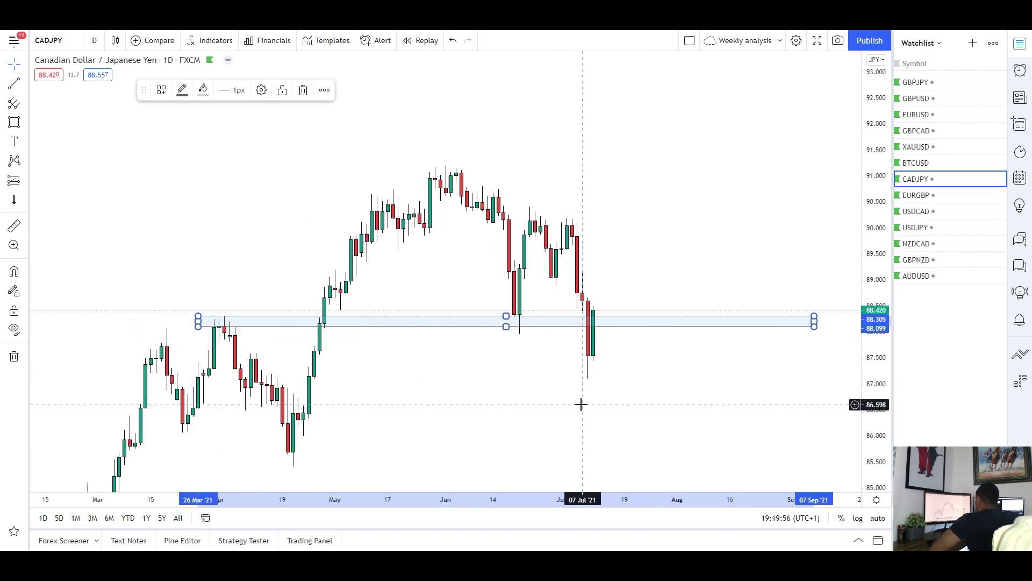
scroll(559, 376, up, 1)
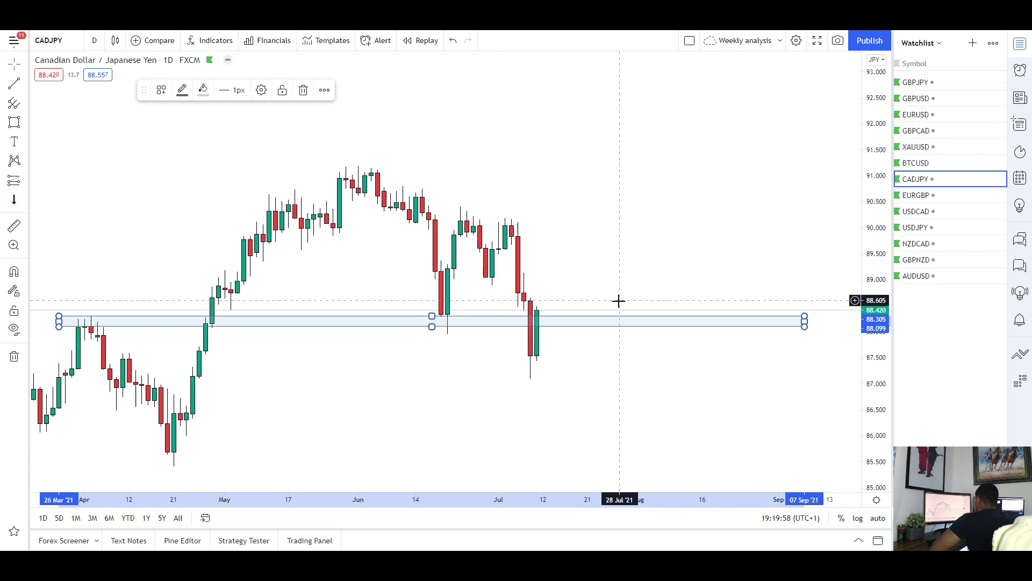
scroll(594, 414, down, 2)
scroll(606, 276, up, 2)
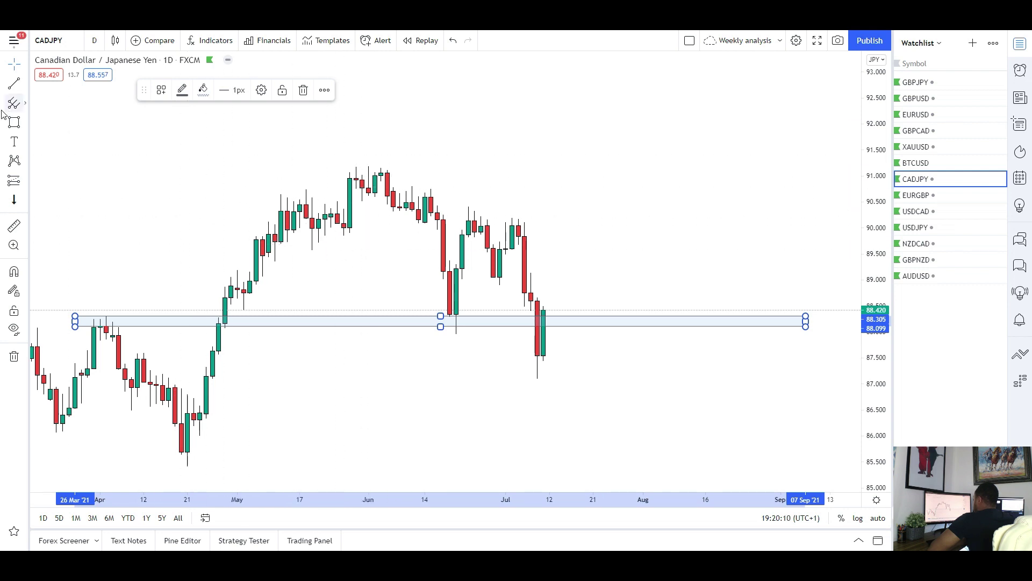
click(446, 215)
drag(463, 212, 569, 227)
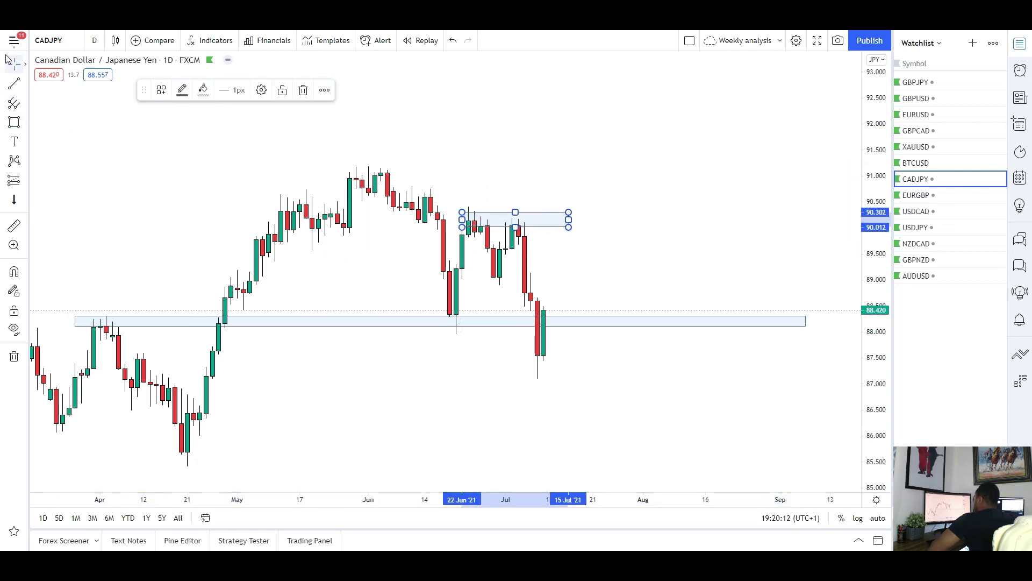
- Draw a descending trend line on CADJPY from the 2 June high, about 91.19, past the later highs down to about 89.07
click(14, 84)
click(375, 165)
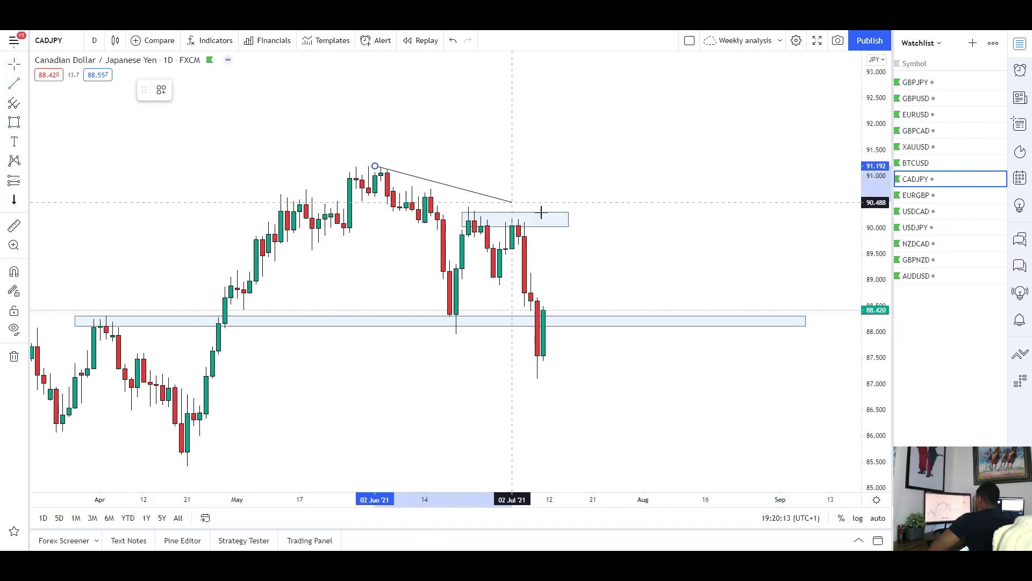
click(643, 276)
- On the 4-hour CADJPY chart, draw a projected path that rises, zigzags in the 88.1–88.3 zone, and climbs to the trend line at about 89.67
click(95, 41)
click(129, 338)
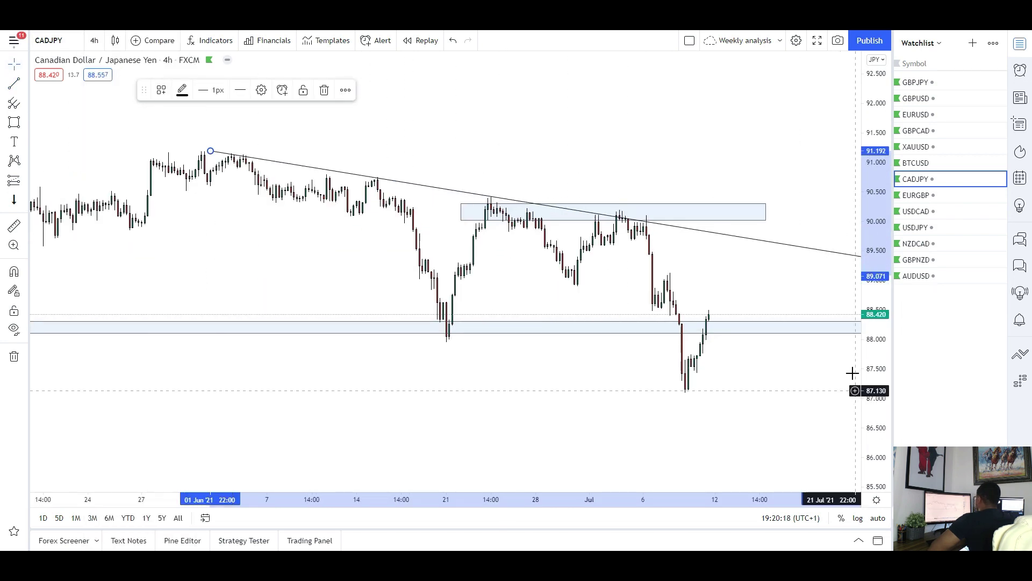
scroll(852, 373, up, 3)
drag(861, 250, 857, 260)
drag(662, 330, 582, 263)
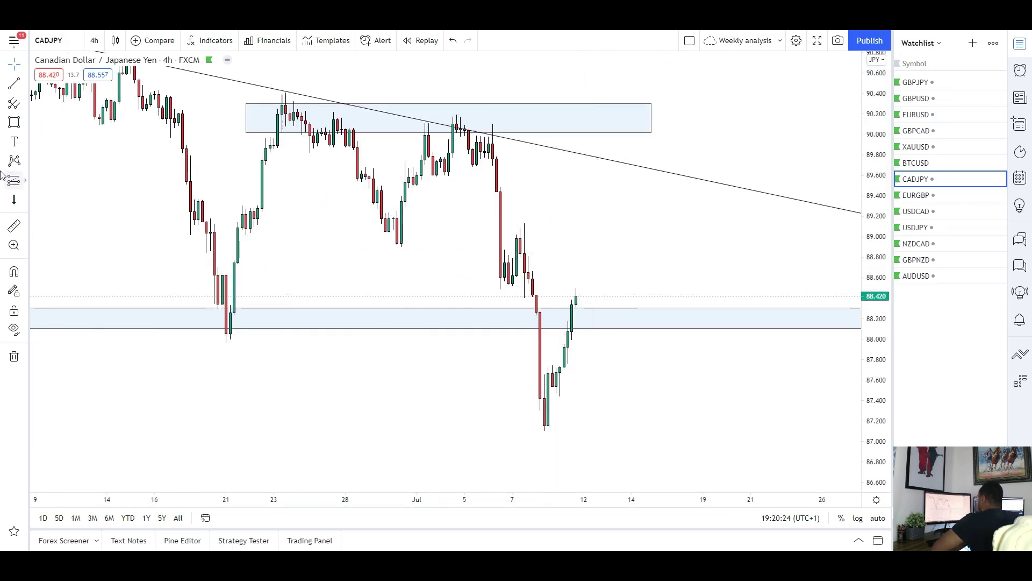
click(25, 123)
click(60, 145)
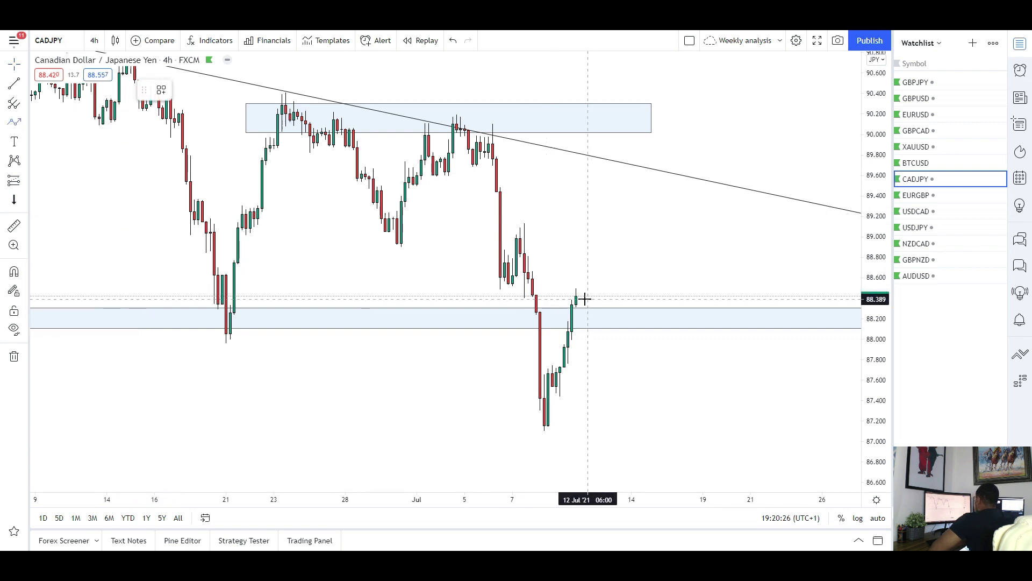
drag(584, 298, 591, 267)
click(611, 318)
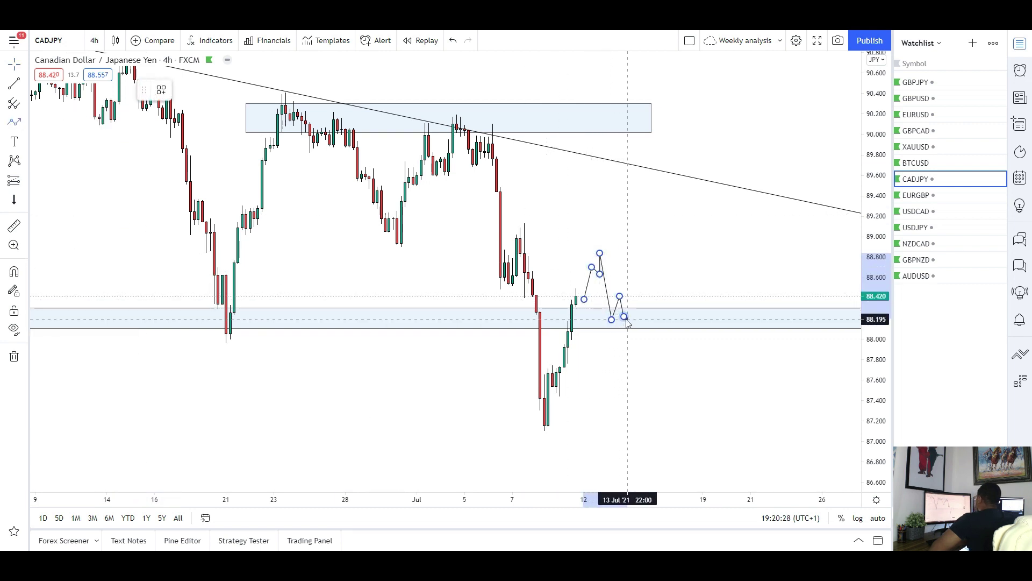
click(651, 168)
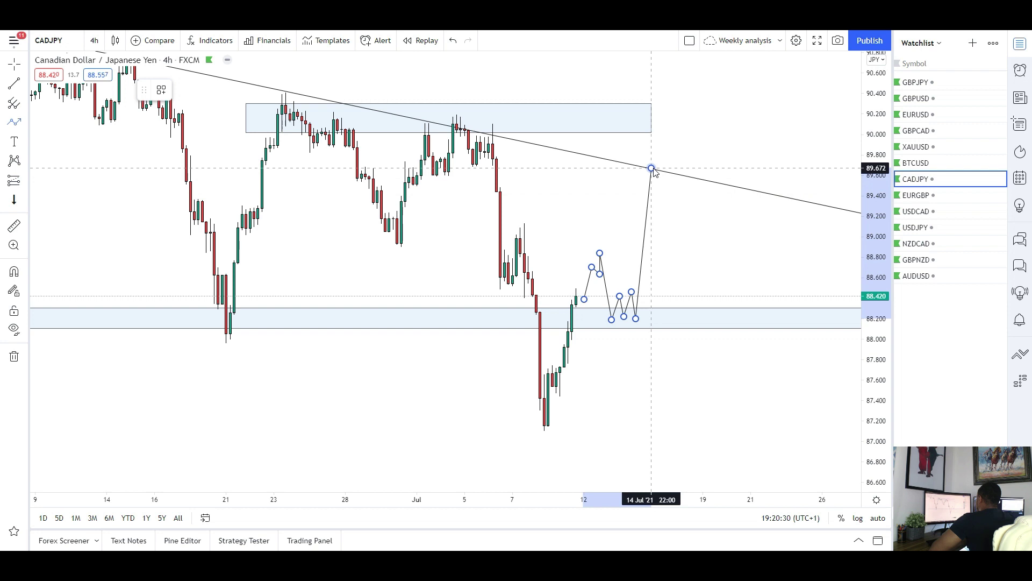
- Extend the CADJPY resistance rectangle to about 19 July and raise the projected path's end point into it, about 90.17
mouse_move(661, 264)
mouse_down()
mouse_move(632, 315)
mouse_move(588, 327)
mouse_up()
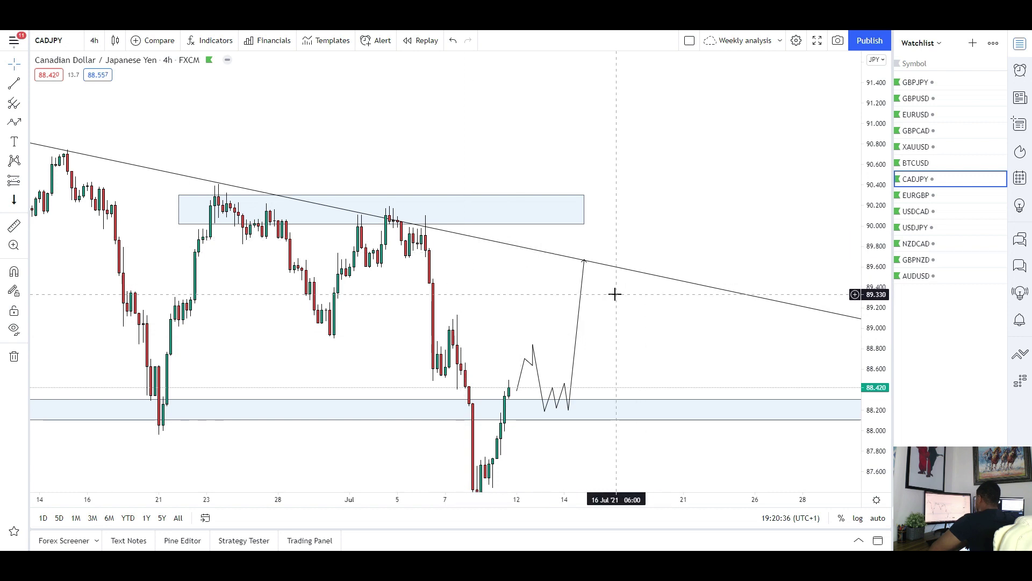
drag(615, 292, 608, 300)
drag(576, 218, 635, 217)
drag(575, 269, 584, 217)
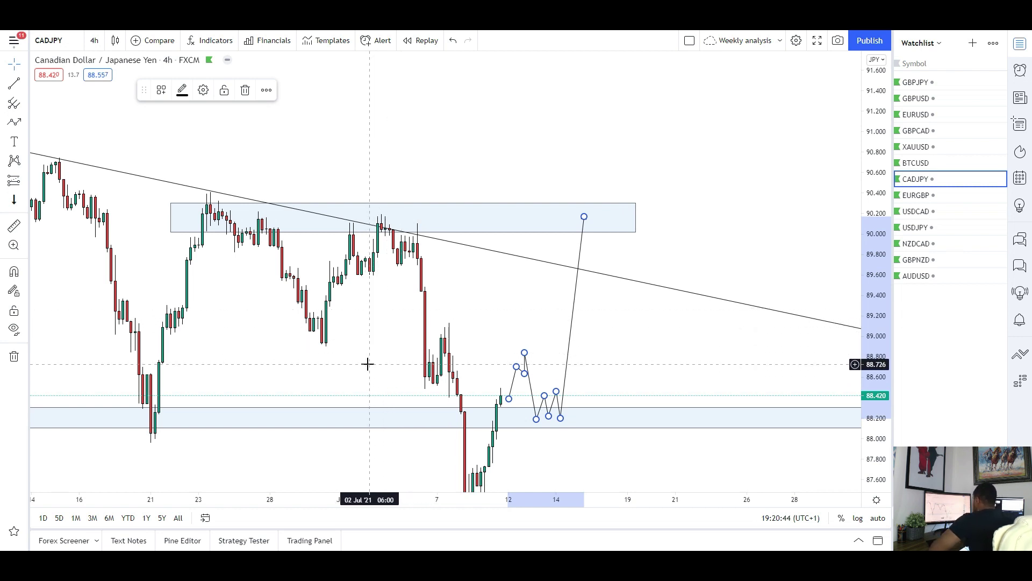
drag(367, 364, 498, 302)
drag(452, 398, 348, 399)
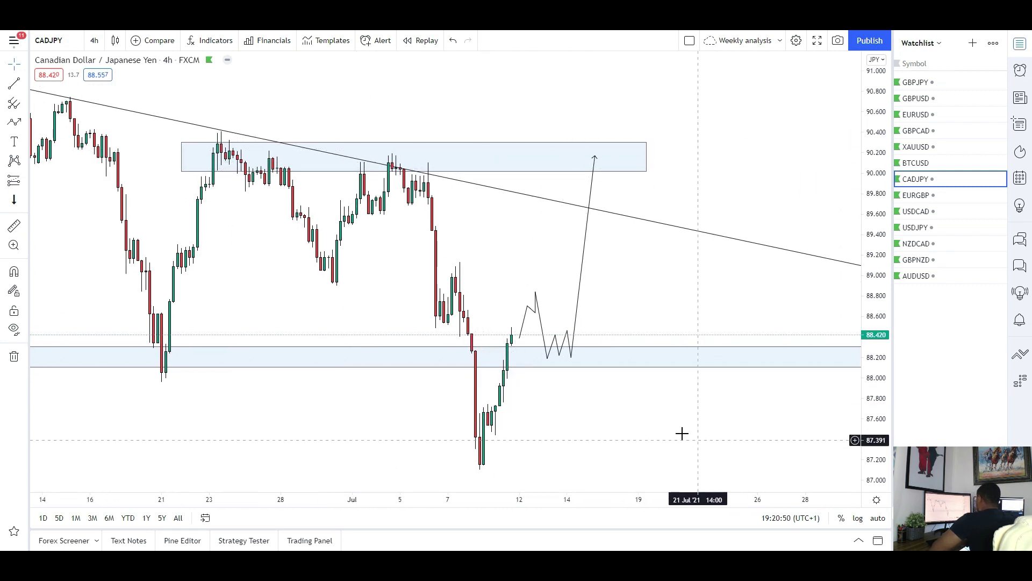
drag(546, 290, 529, 438)
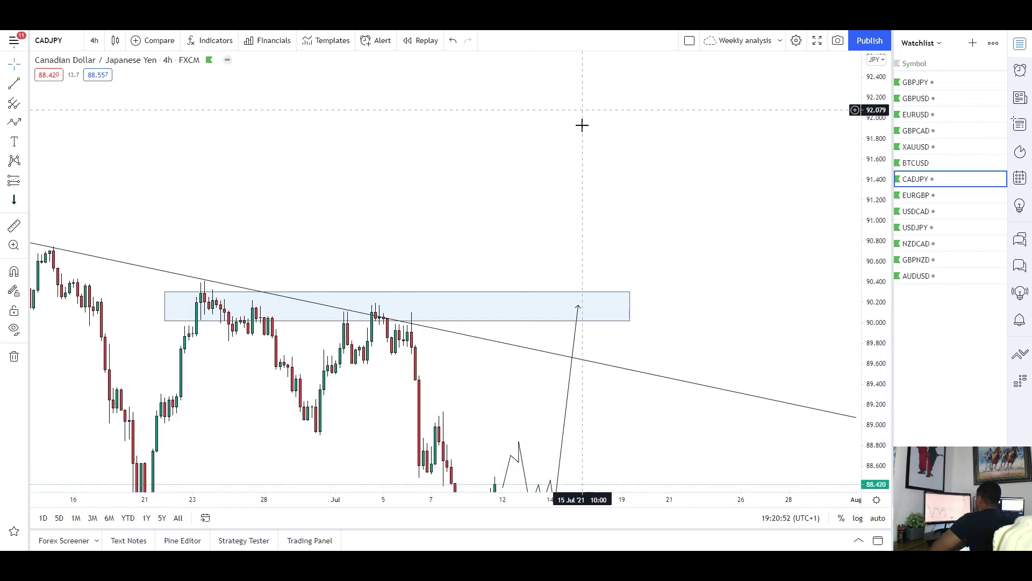
- Examine the CADJPY projected path against the 88.0 support zone, the descending trend line and the resistance rectangle
drag(525, 263, 570, 156)
click(448, 401)
drag(447, 401, 439, 440)
drag(348, 366, 318, 350)
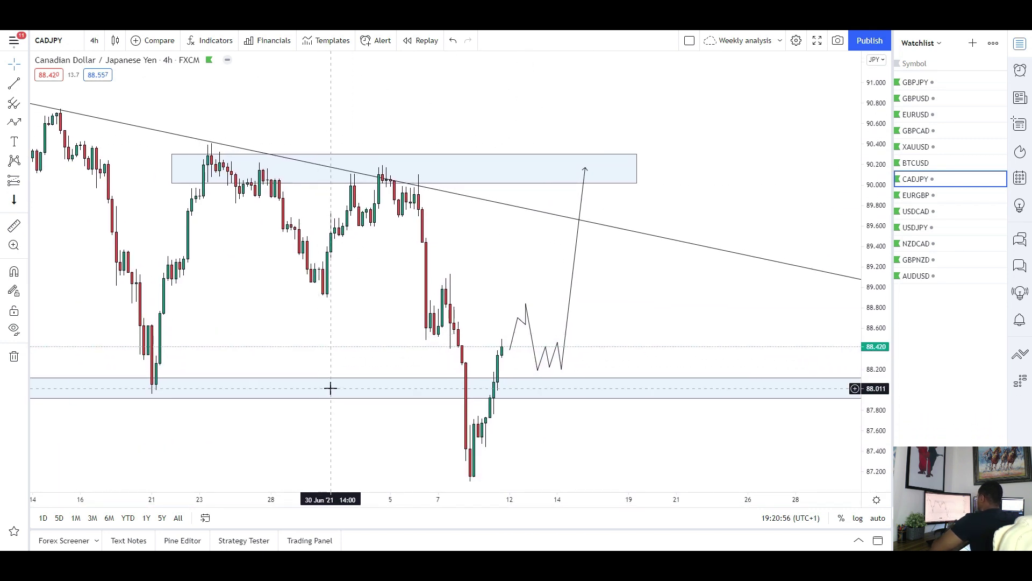
click(375, 399)
drag(365, 364, 339, 346)
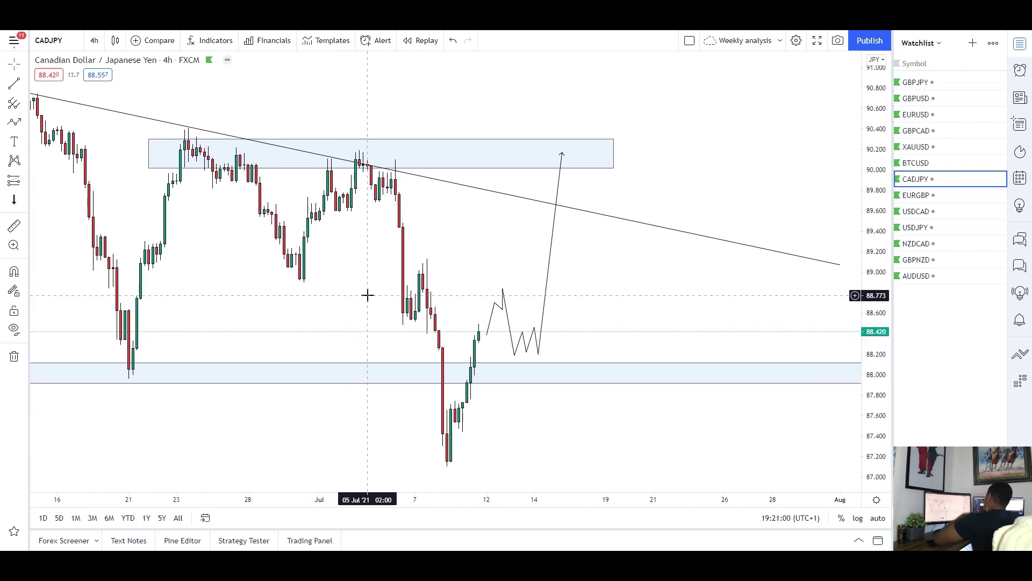
click(506, 383)
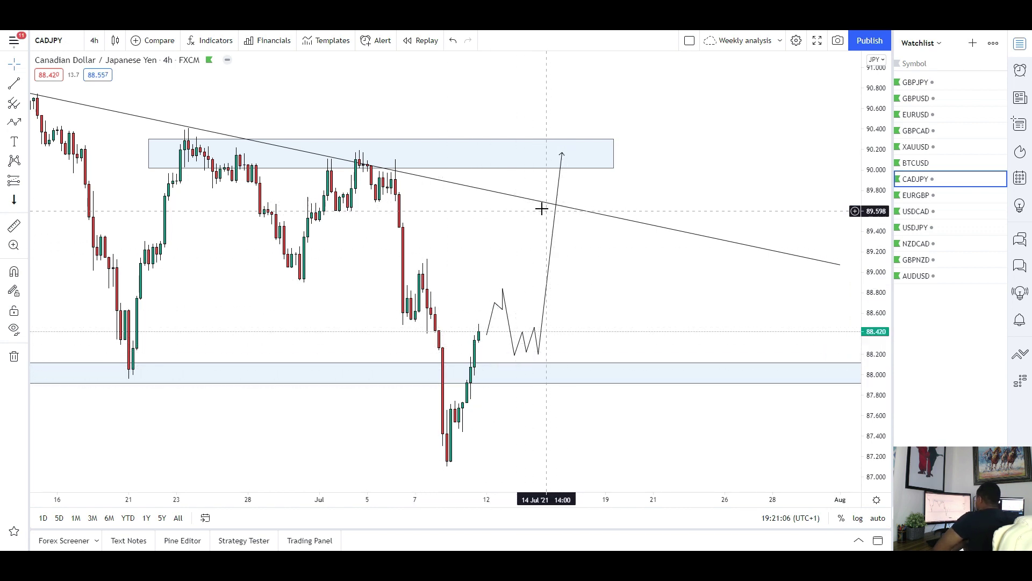
drag(507, 241, 504, 294)
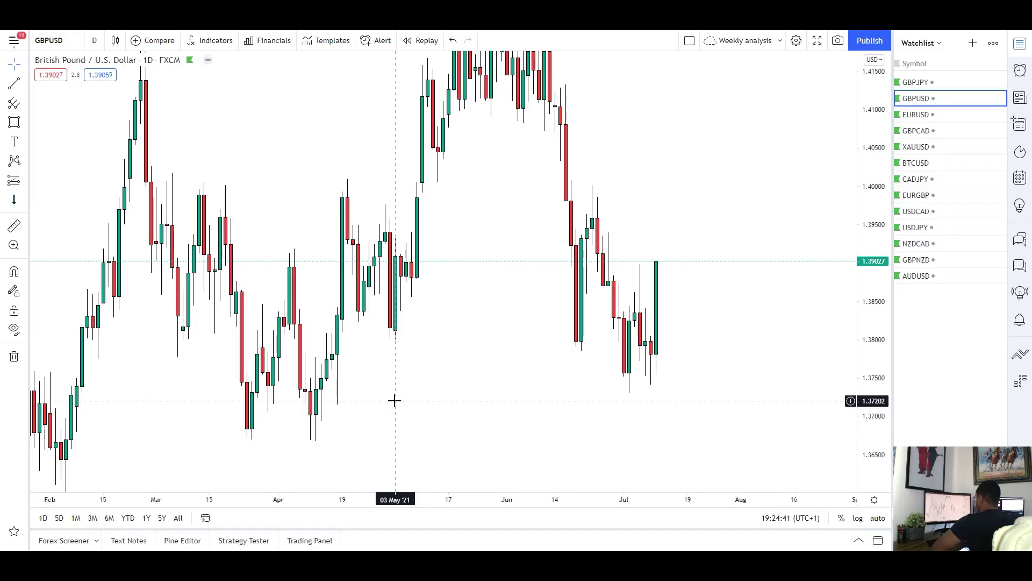
- Draw GBPUSD support rectangles over the March–April lows, about 1.3669 to 1.3688, and from 10 February to July, about 1.3790 to 1.3816
drag(394, 400, 461, 399)
scroll(454, 399, up, 2)
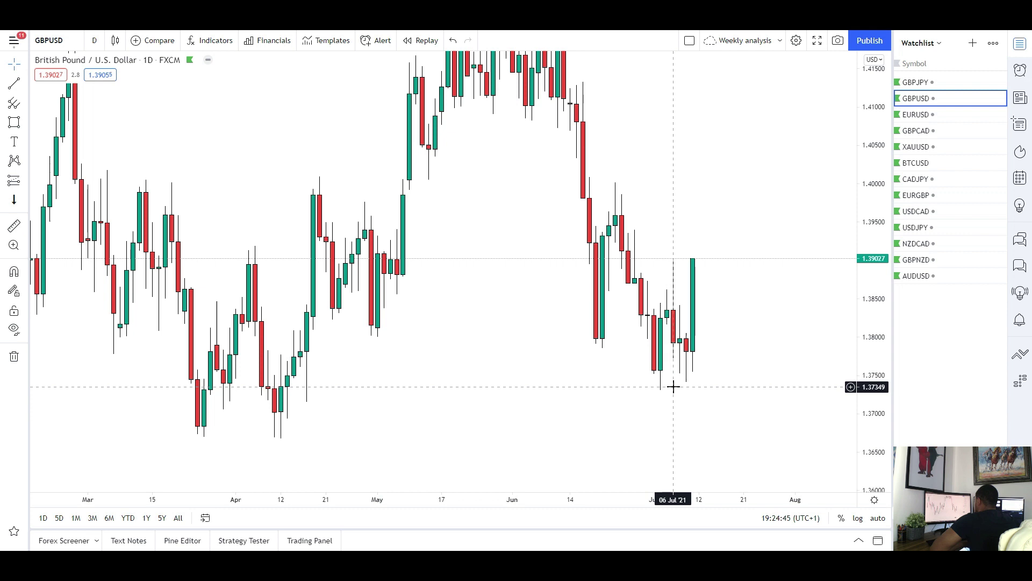
click(12, 125)
drag(189, 422, 783, 437)
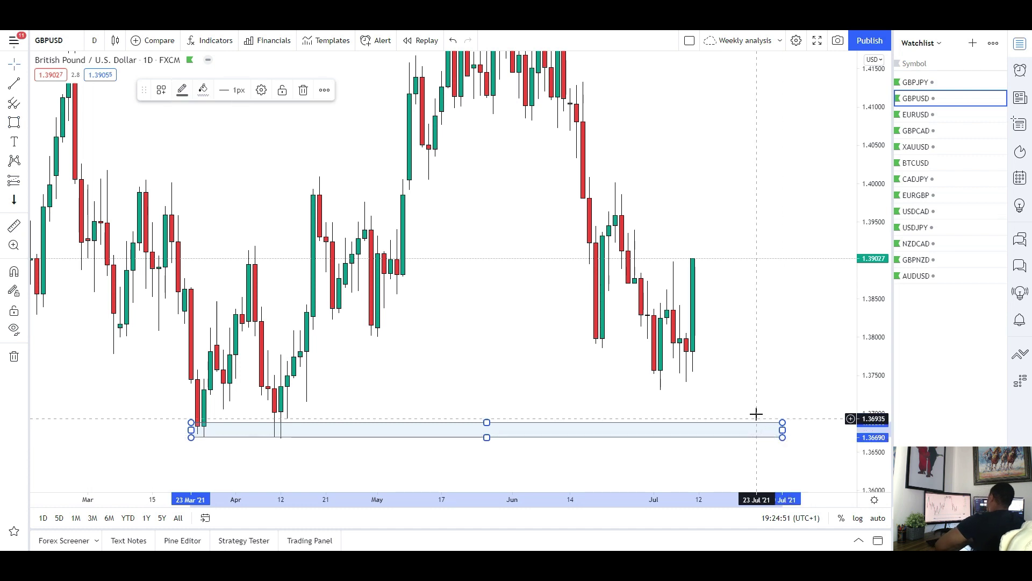
drag(364, 340, 457, 352)
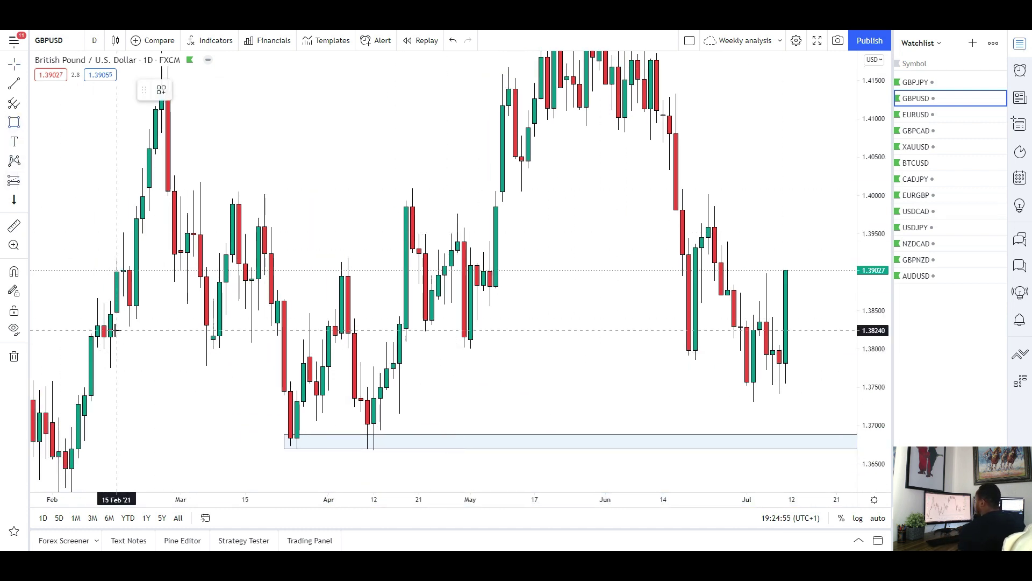
drag(97, 336, 837, 355)
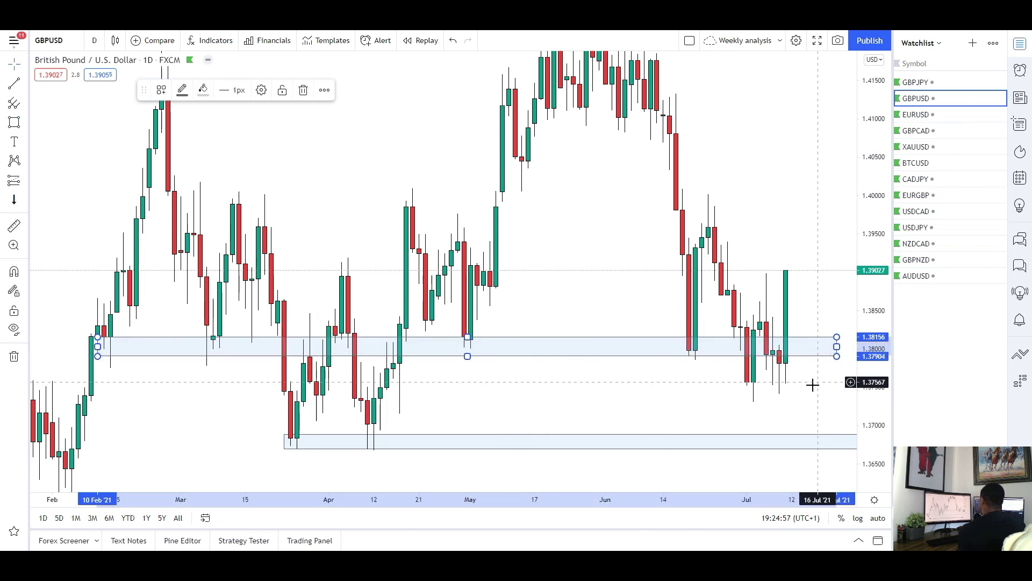
- Draw a resistance rectangle on GBPUSD over the March, April and June highs, extended to early August, about 1.3984 to 1.4011
drag(763, 390, 662, 416)
drag(880, 439, 825, 363)
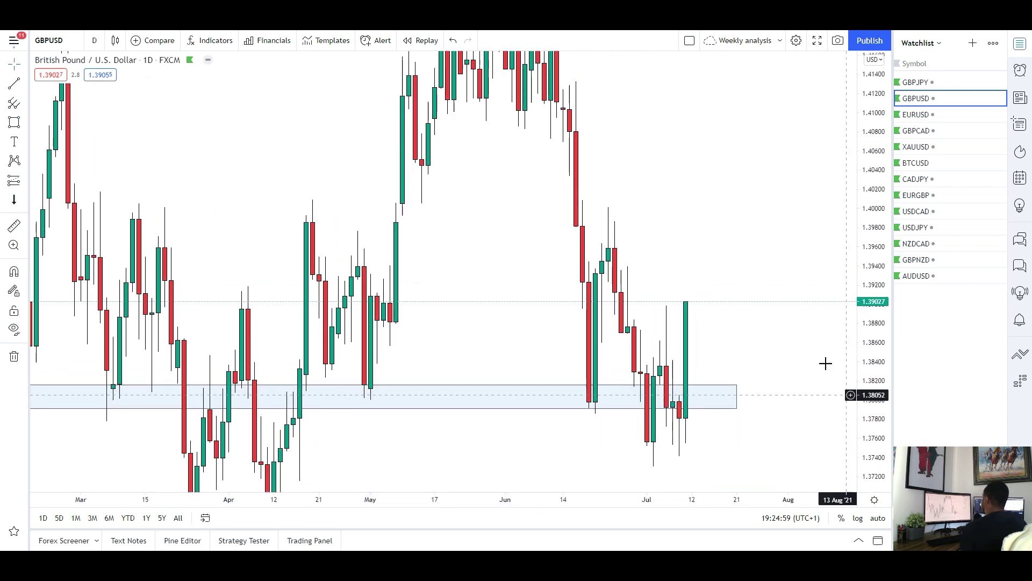
drag(879, 284, 873, 363)
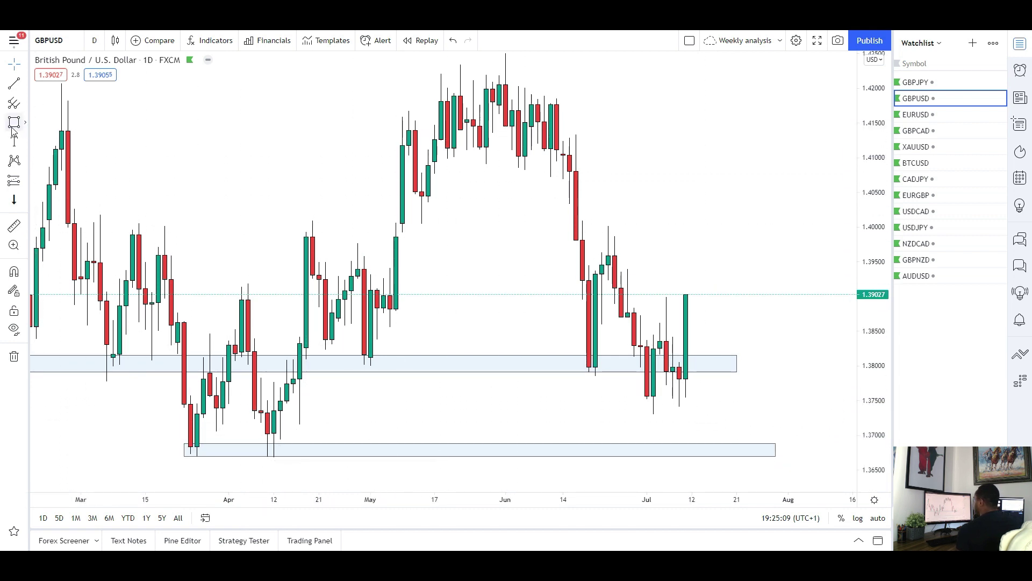
drag(81, 219, 801, 237)
- On the 4-hour GBPUSD chart, draw a projected path that zigzags from about 1.3896 down to 1.3843, and climbs into resistance near 1.4000
click(96, 42)
click(126, 339)
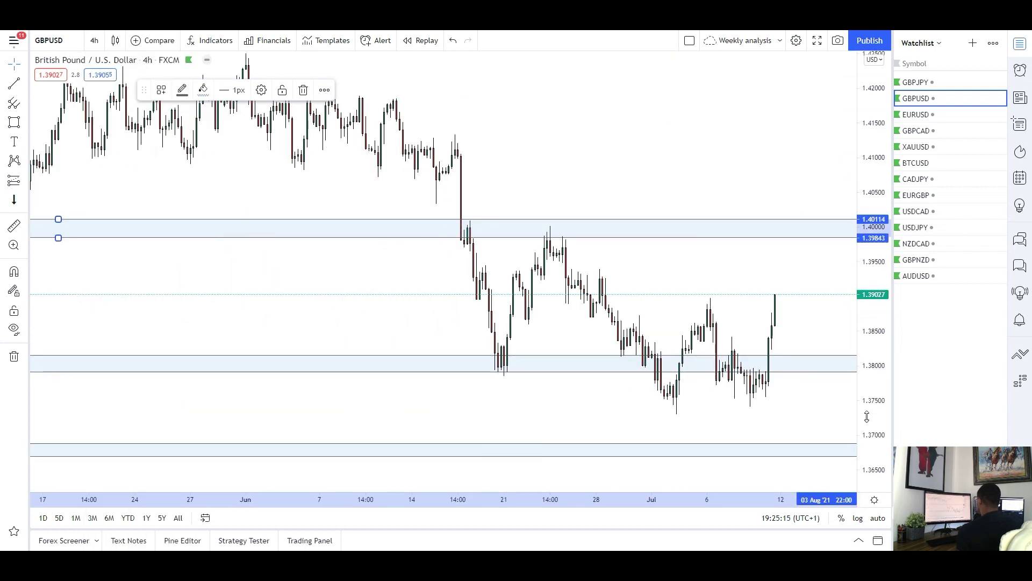
drag(870, 439, 870, 362)
scroll(699, 348, up, 4)
mouse_move(688, 344)
mouse_down()
mouse_move(580, 307)
mouse_move(500, 299)
mouse_up()
click(25, 122)
click(54, 164)
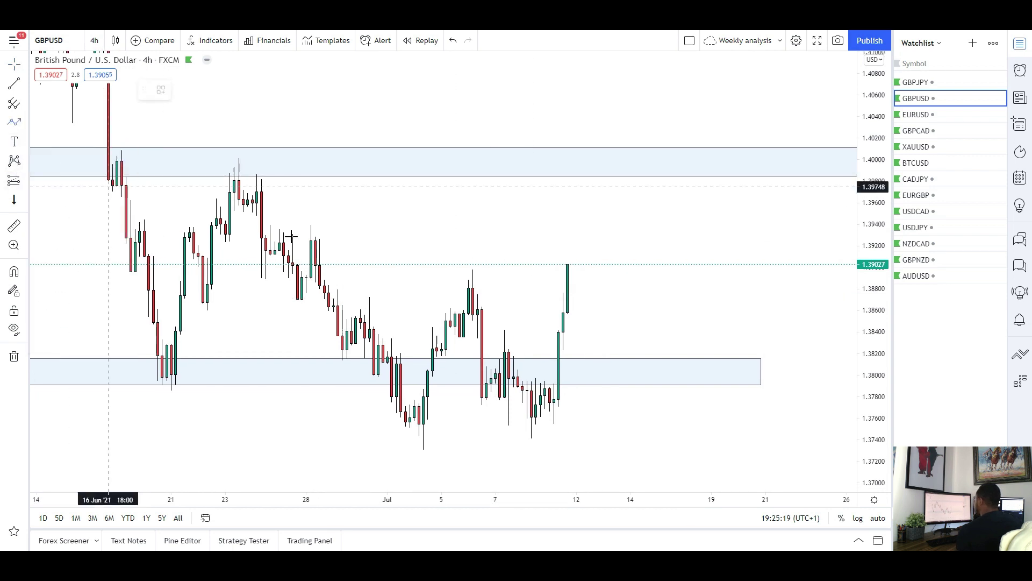
click(581, 272)
click(586, 297)
click(608, 280)
click(617, 329)
double_click(658, 161)
- Draw a GBPUSD support rectangle from 7 to 16 July, about 1.3831 to 1.3840, and lower the projected path's dip into it
click(26, 123)
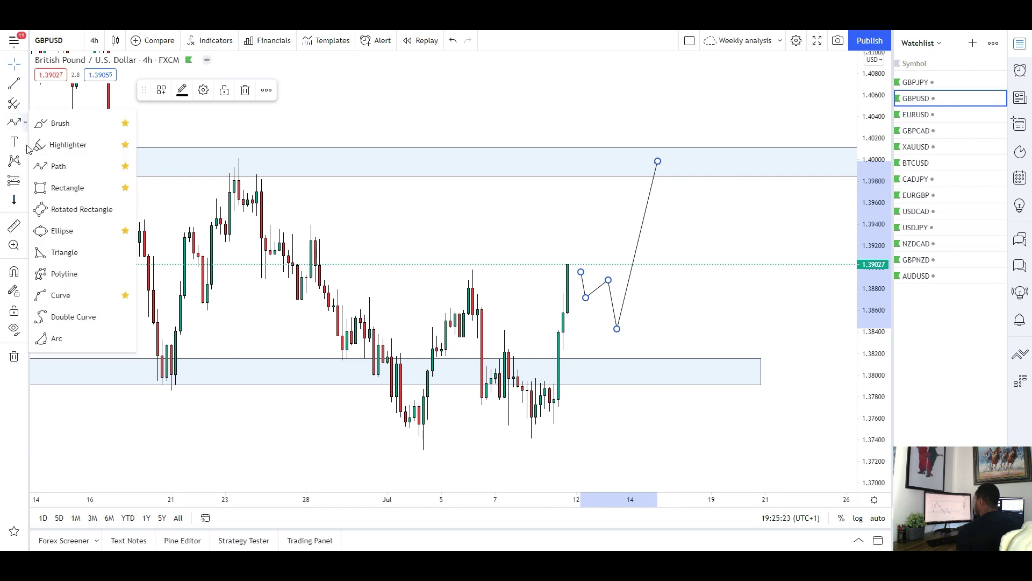
click(54, 186)
click(501, 332)
click(698, 342)
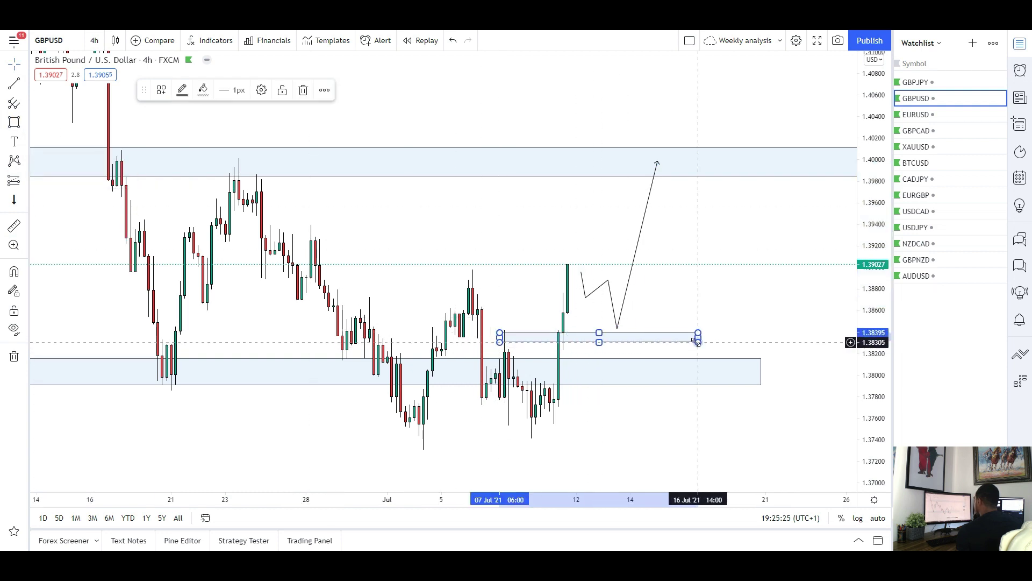
click(617, 330)
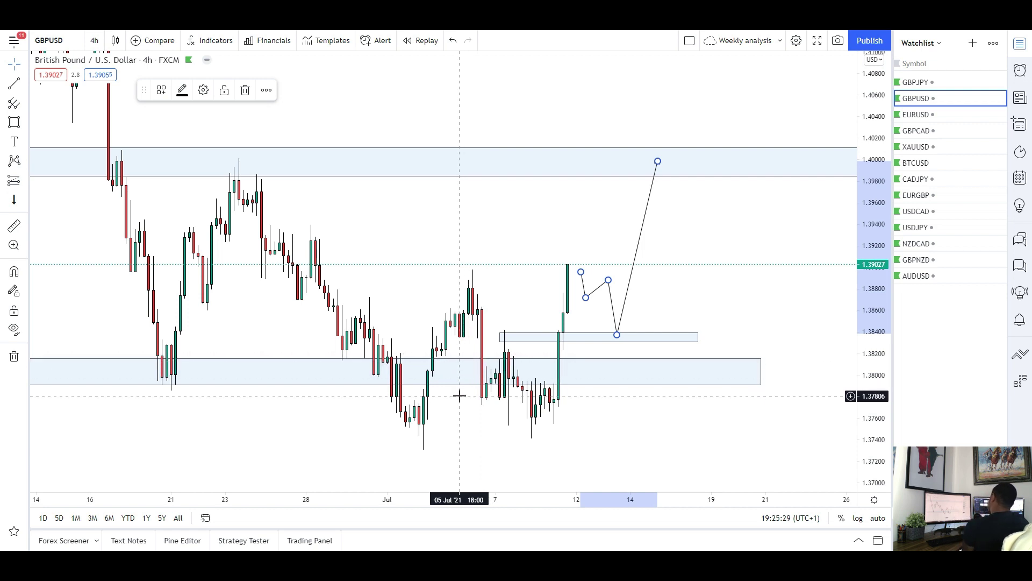
- Try extending the GBPUSD path's end point above the resistance zone to about 1.4063, and return it into the zone near 1.4000
drag(693, 290, 693, 295)
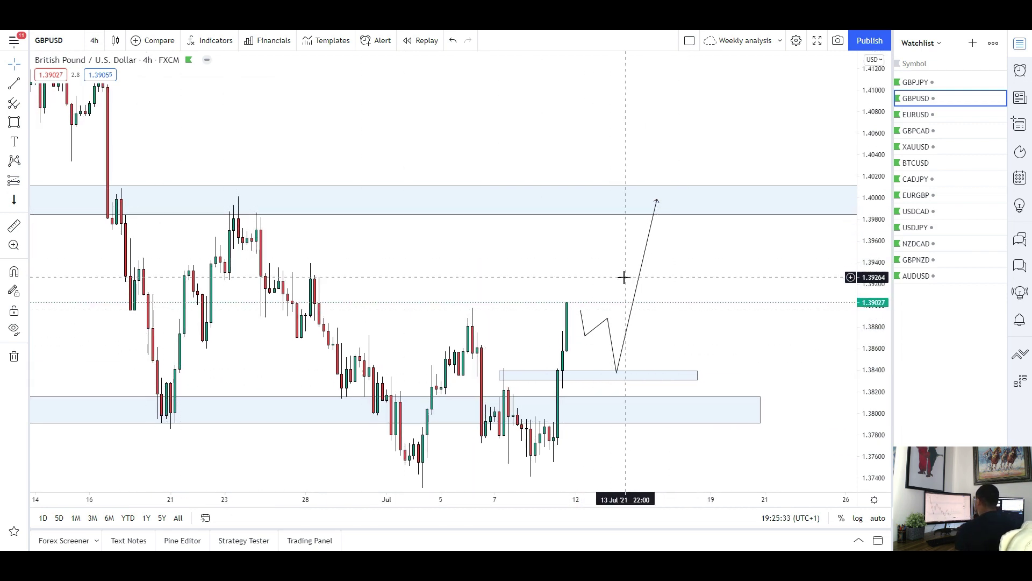
click(651, 262)
drag(653, 245, 667, 175)
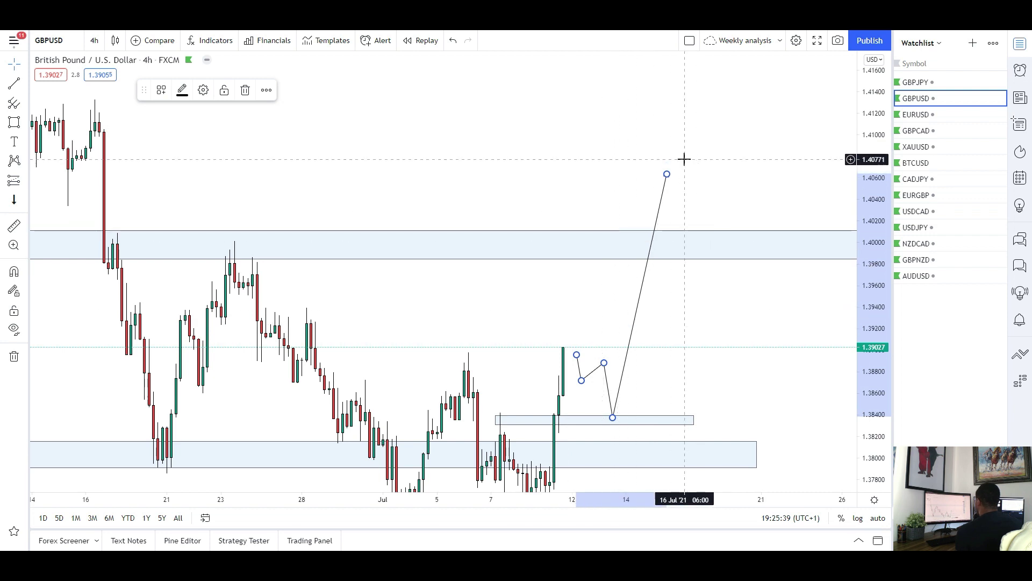
drag(669, 173, 641, 244)
drag(463, 315, 444, 255)
- Examine the GBPUSD zones and projected path on the daily and weekly charts, finishing on the daily timeframe
click(94, 40)
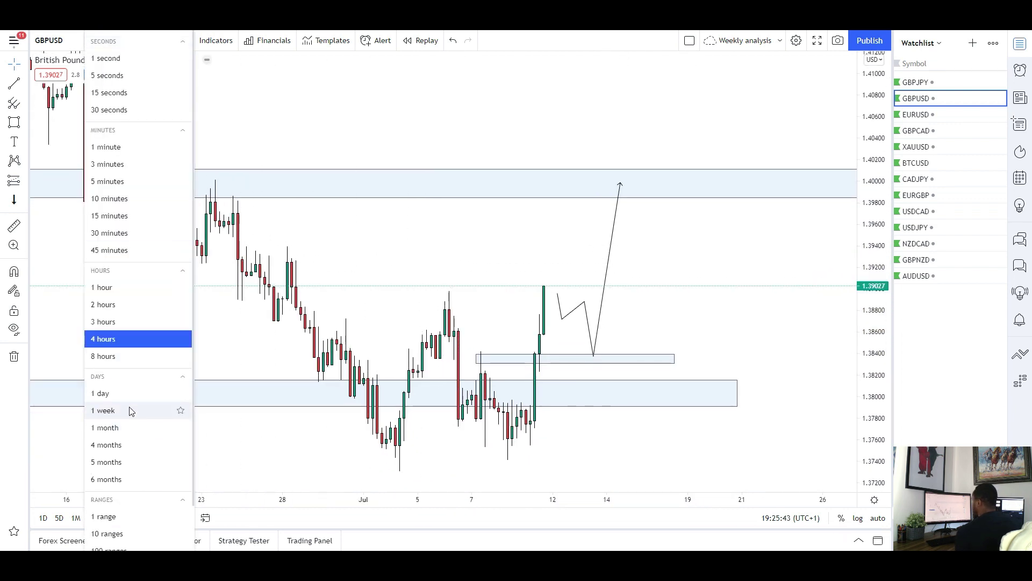
click(127, 396)
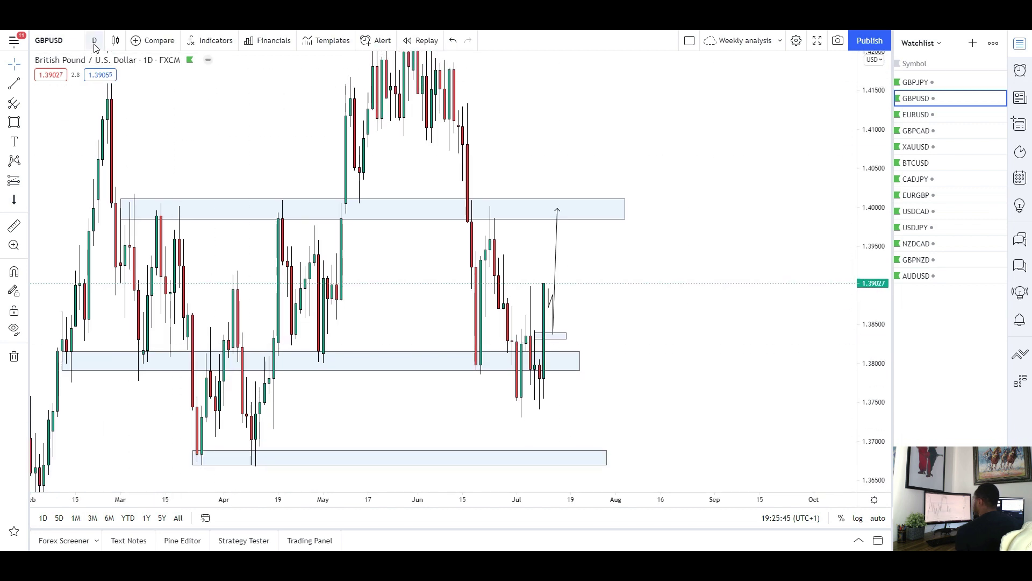
click(94, 41)
click(116, 412)
scroll(581, 398, up, 2)
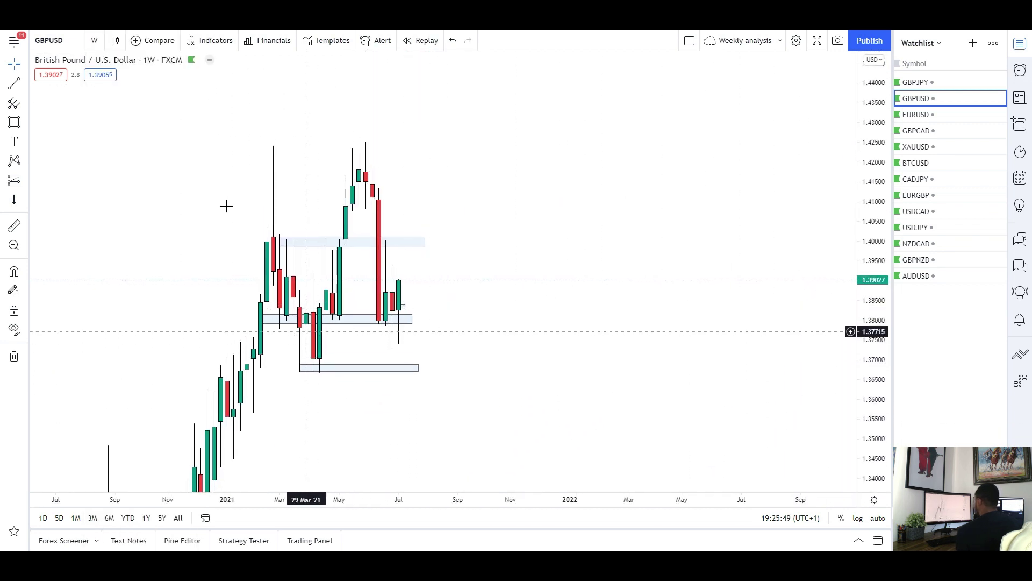
click(94, 41)
click(121, 396)
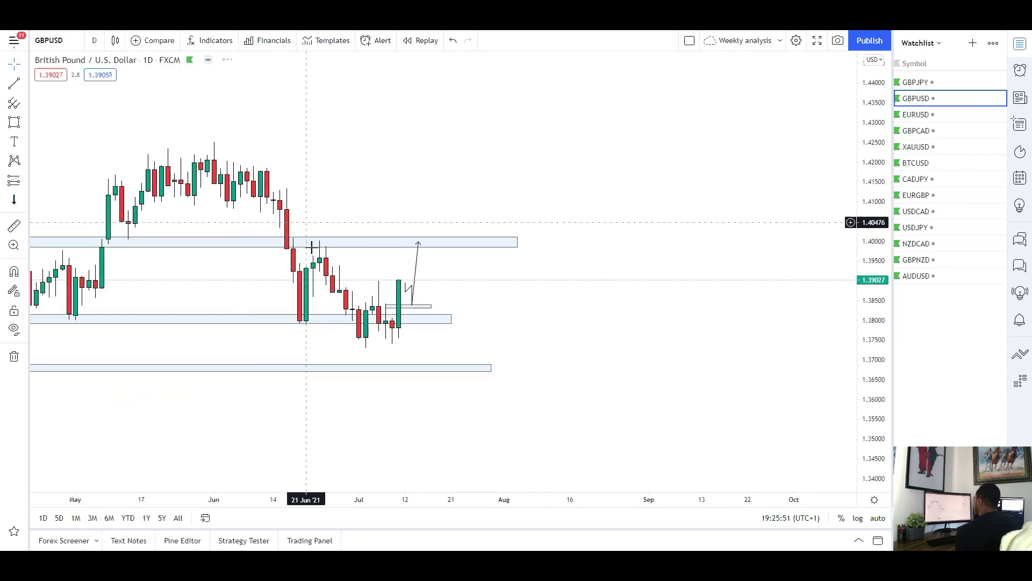
scroll(736, 381, up, 5)
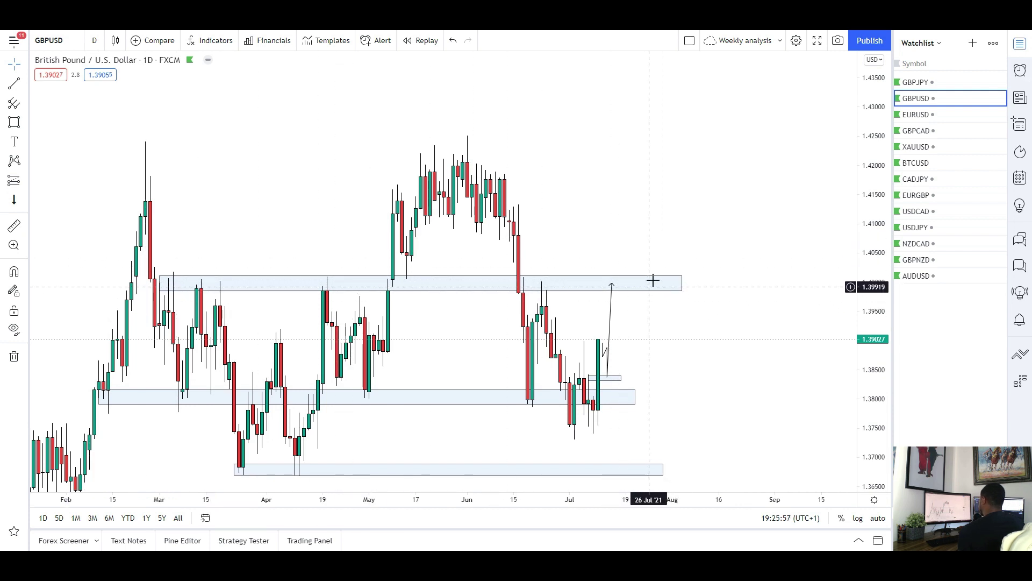
- Return GBPUSD to the 4-hour timeframe and examine the projected path between the support and resistance zones
click(96, 40)
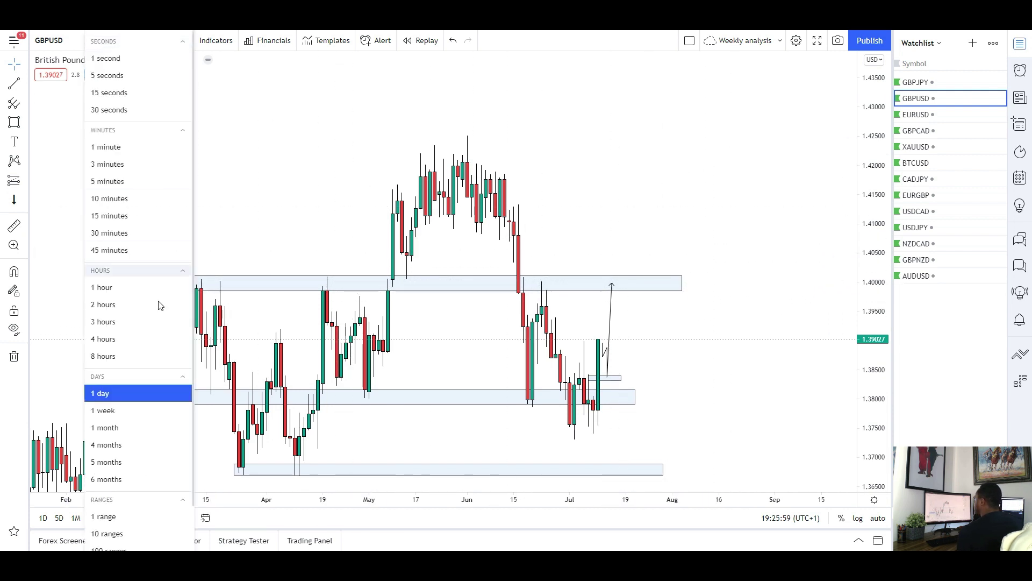
click(127, 342)
drag(865, 425, 865, 349)
drag(564, 351, 505, 247)
scroll(542, 310, up, 4)
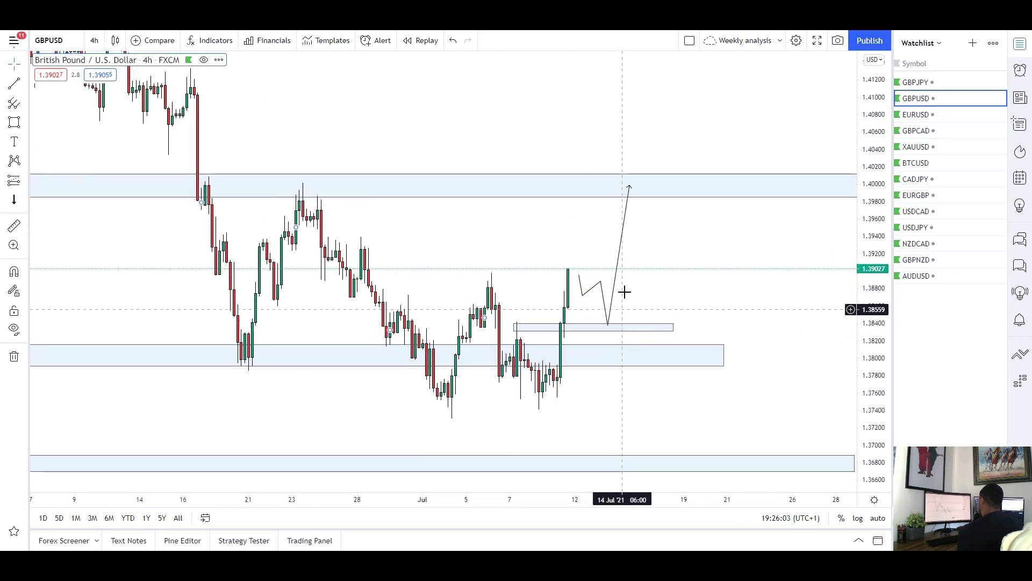
drag(698, 233, 659, 271)
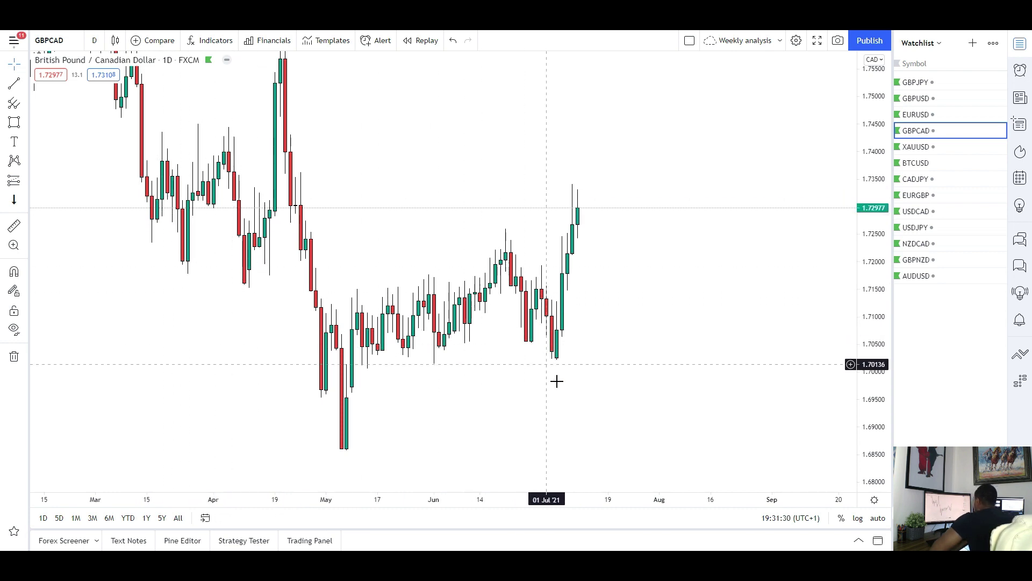
- Draw GBPCAD support rectangles from 3 May to 30 July, about 1.6858 to 1.6881, and 6 May to 16 August, about 1.7018 to 1.7041
scroll(510, 302, down, 3)
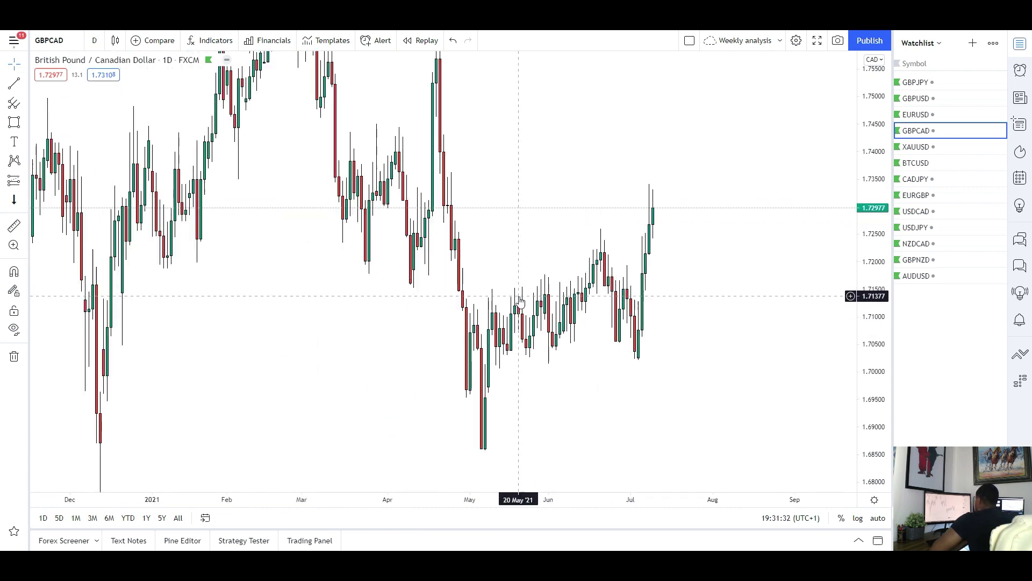
drag(626, 421, 617, 370)
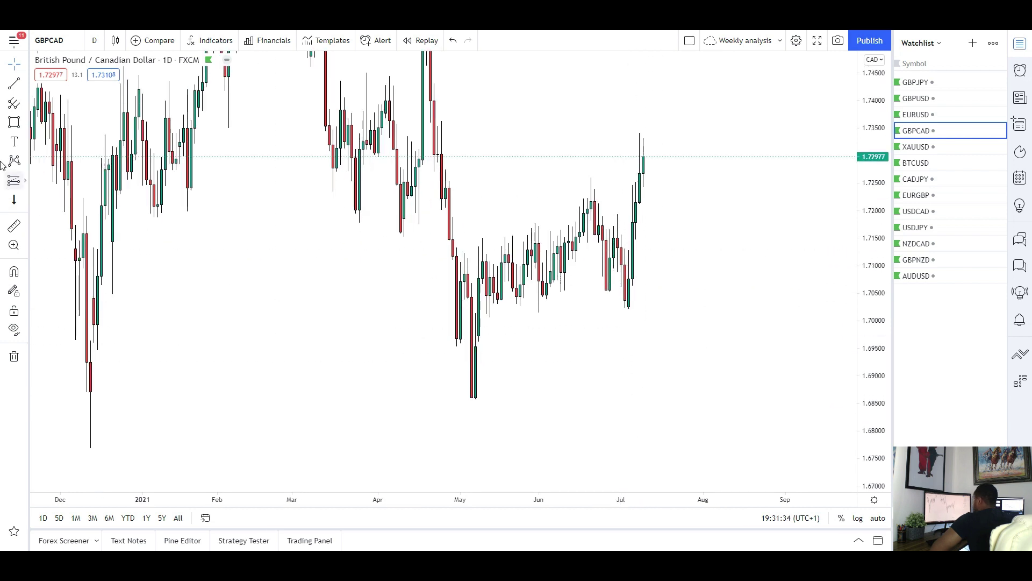
click(14, 123)
scroll(375, 398, up, 3)
drag(377, 386, 665, 396)
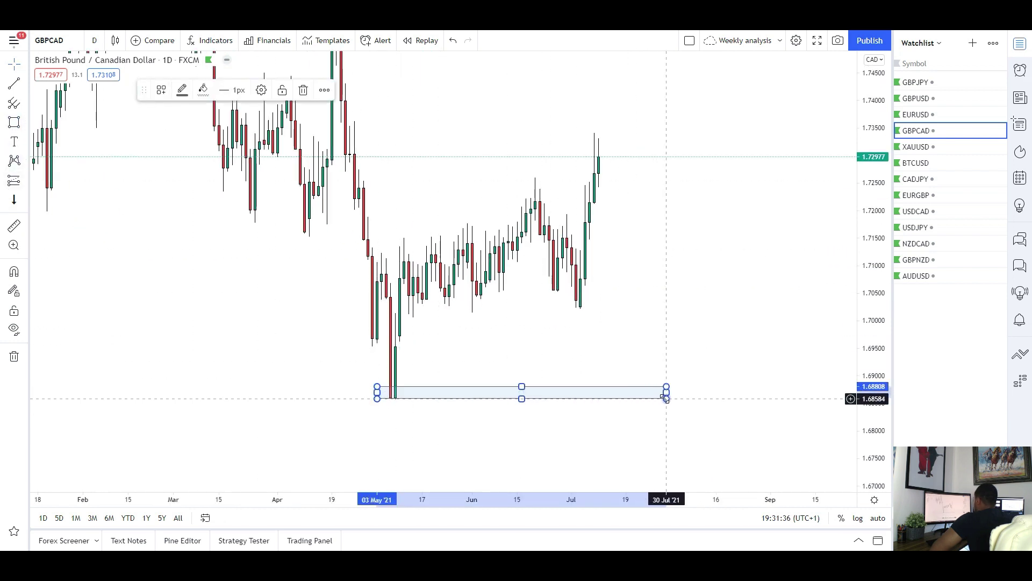
click(14, 123)
drag(389, 298, 716, 310)
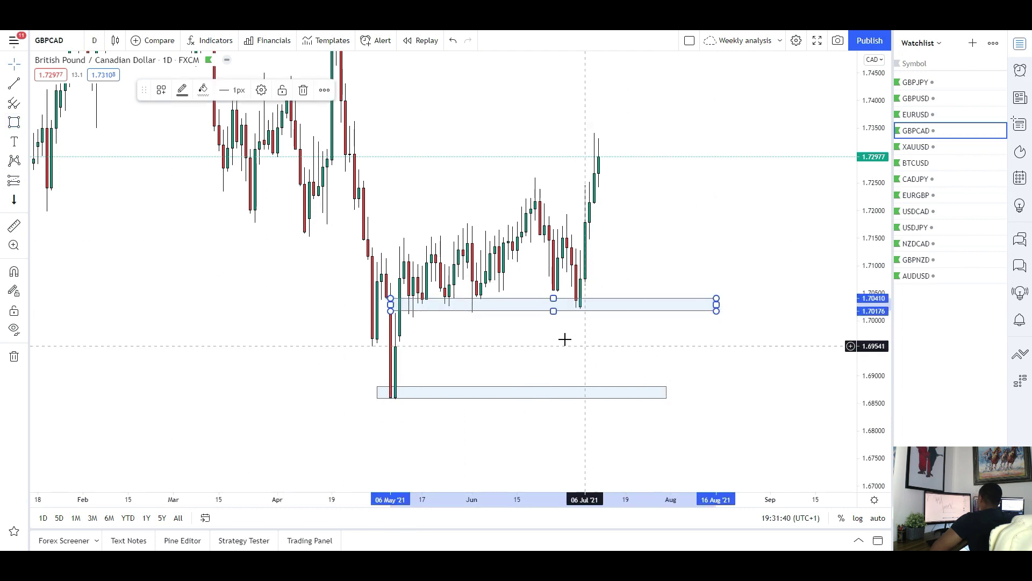
- Draw a rectangle on the daily GBPCAD chart from 17 December 2020 to 29 July 2021, about 1.7186 to 1.7210
drag(562, 340, 584, 394)
drag(214, 304, 360, 322)
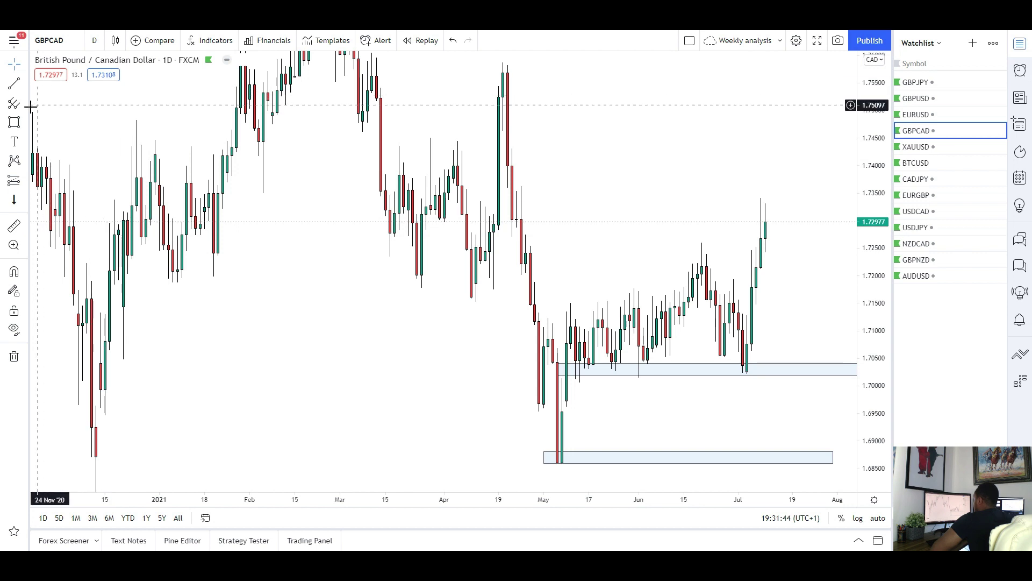
click(15, 123)
mouse_move(114, 271)
mouse_down()
mouse_move(346, 284)
mouse_move(830, 285)
mouse_up()
scroll(249, 323, up, 2)
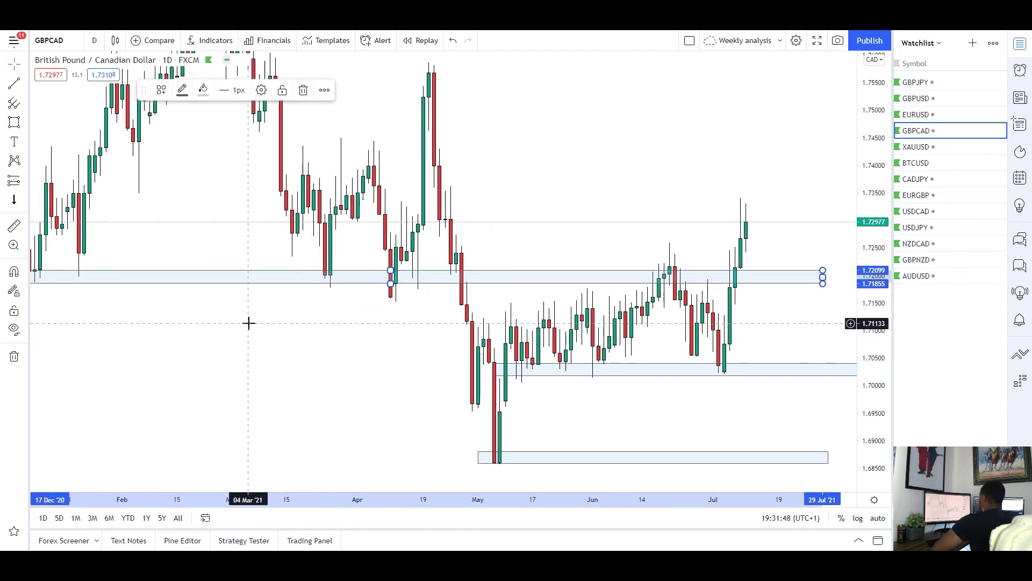
- Draw a resistance rectangle on the daily GBPCAD chart from 21 December 2020 to mid-August 2021, about 1.7398 to 1.7433
drag(249, 322, 331, 327)
drag(183, 335, 334, 352)
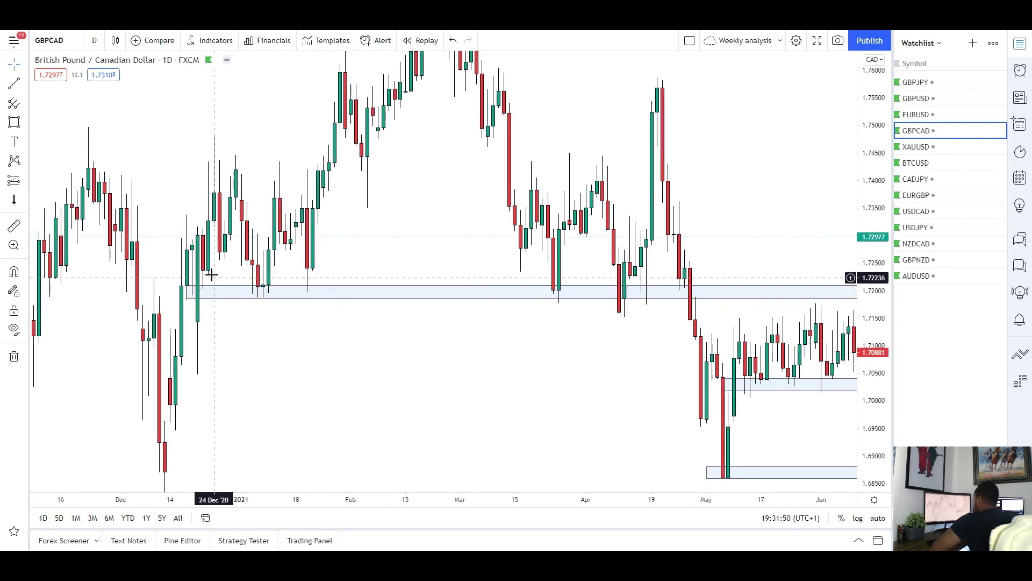
drag(445, 361, 274, 347)
drag(532, 332, 260, 354)
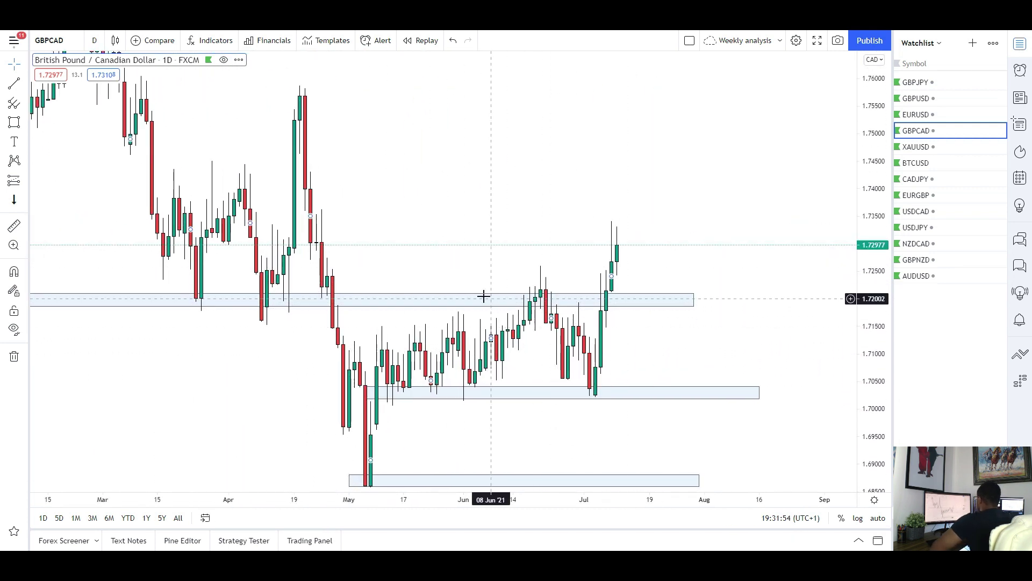
scroll(653, 348, down, 3)
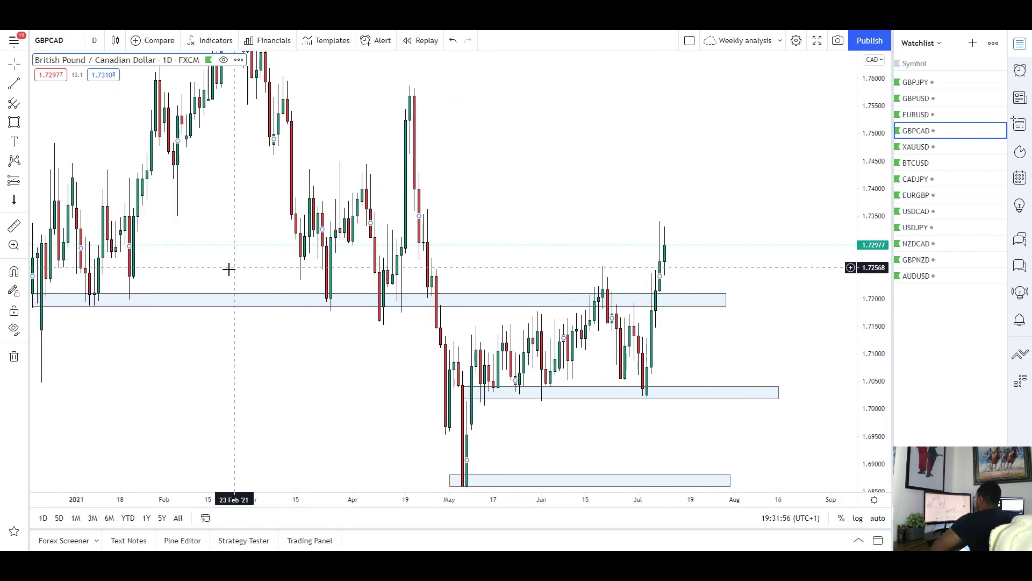
drag(228, 269, 300, 279)
click(24, 123)
click(59, 186)
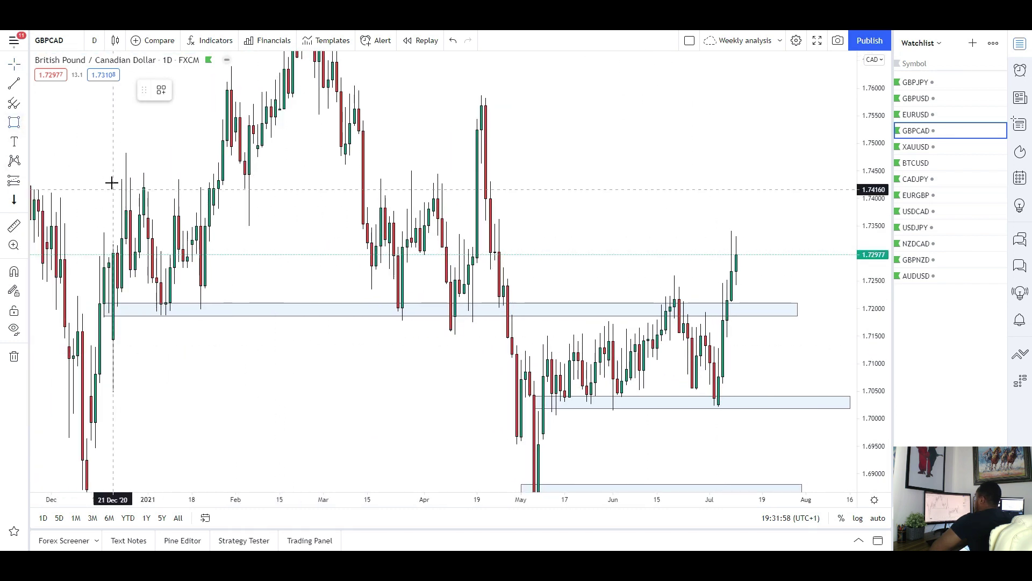
click(113, 179)
click(838, 211)
click(850, 198)
click(851, 248)
- Draw a projected GBPCAD path from the latest candle down to about 1.7200, up to 1.7230, down to 1.7195, and up to 1.7417
drag(608, 246, 660, 241)
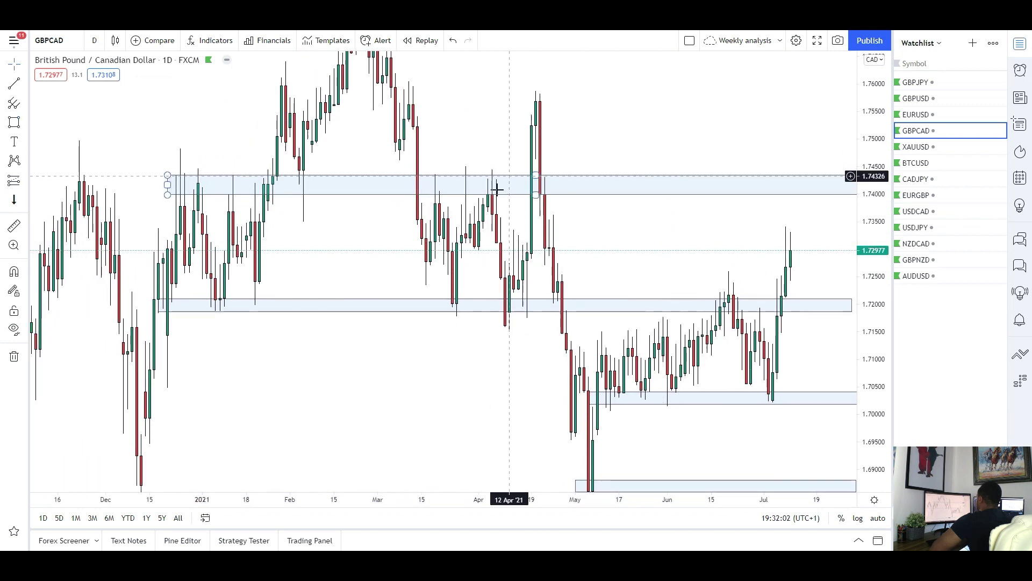
drag(512, 234, 487, 276)
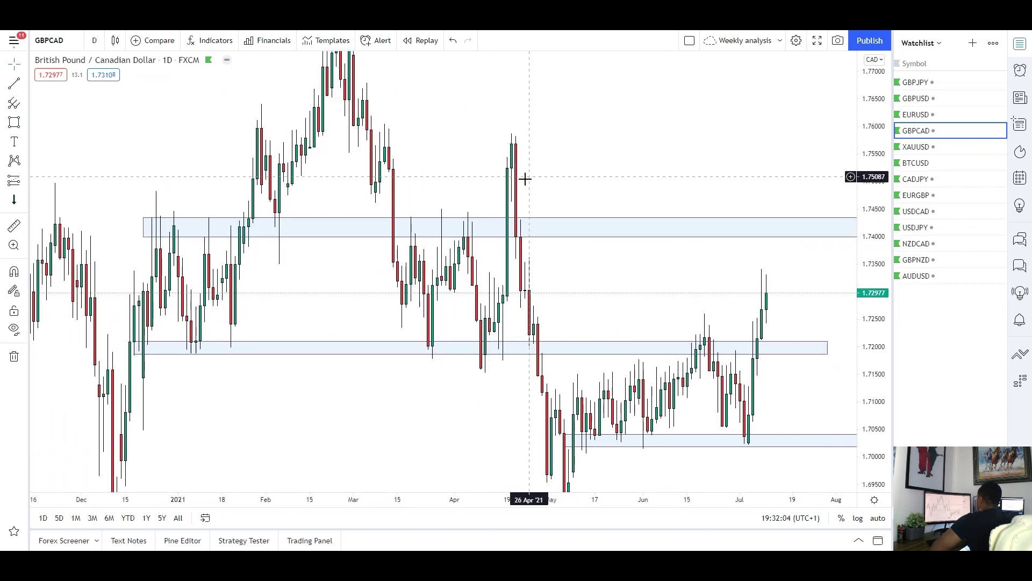
drag(532, 306, 351, 284)
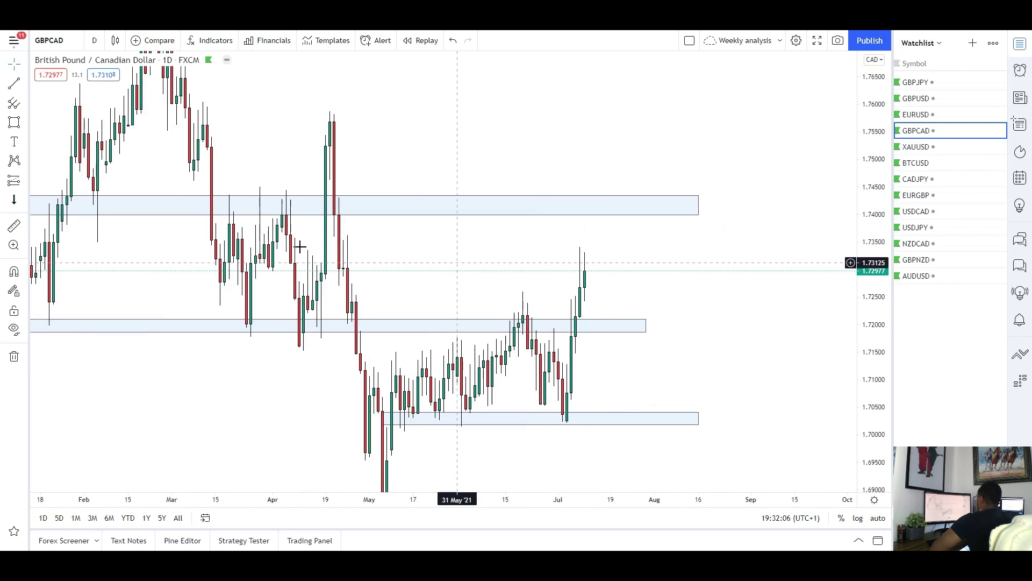
click(24, 126)
click(45, 166)
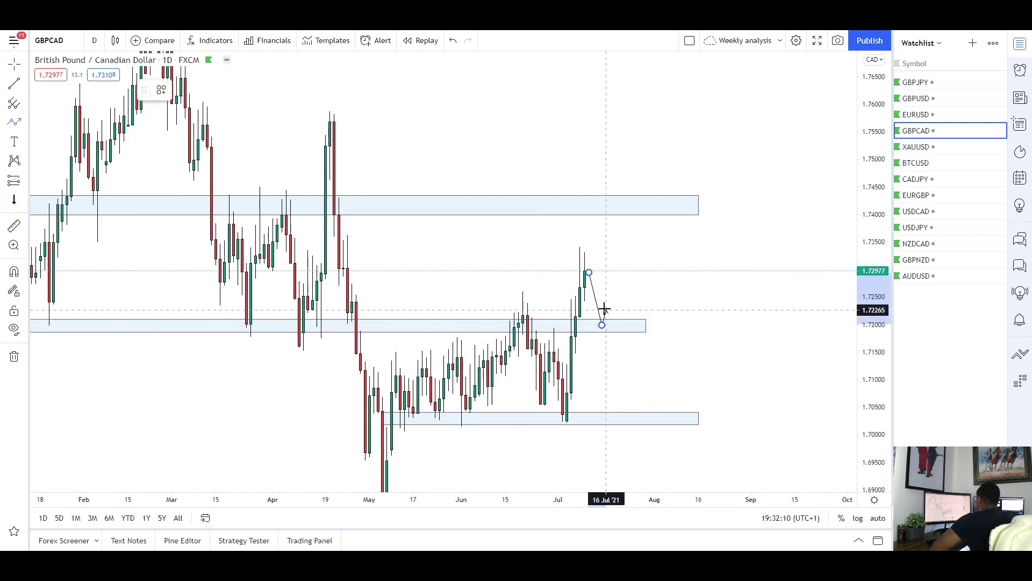
click(616, 328)
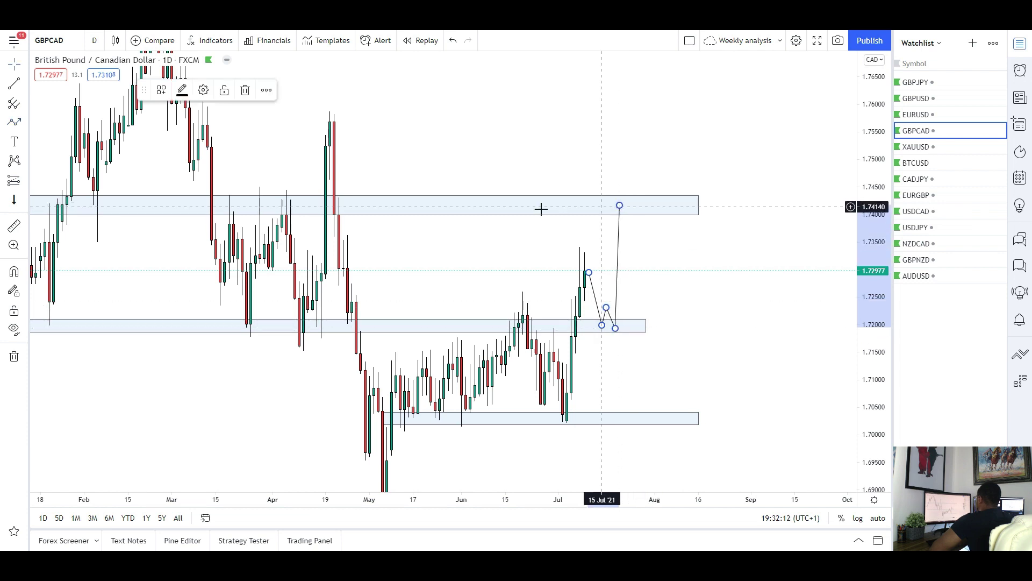
- Switch GBPCAD to the 4-hour timeframe and move the path's two lows to about 1.7191, bringing the peak between them closer
click(100, 42)
click(118, 353)
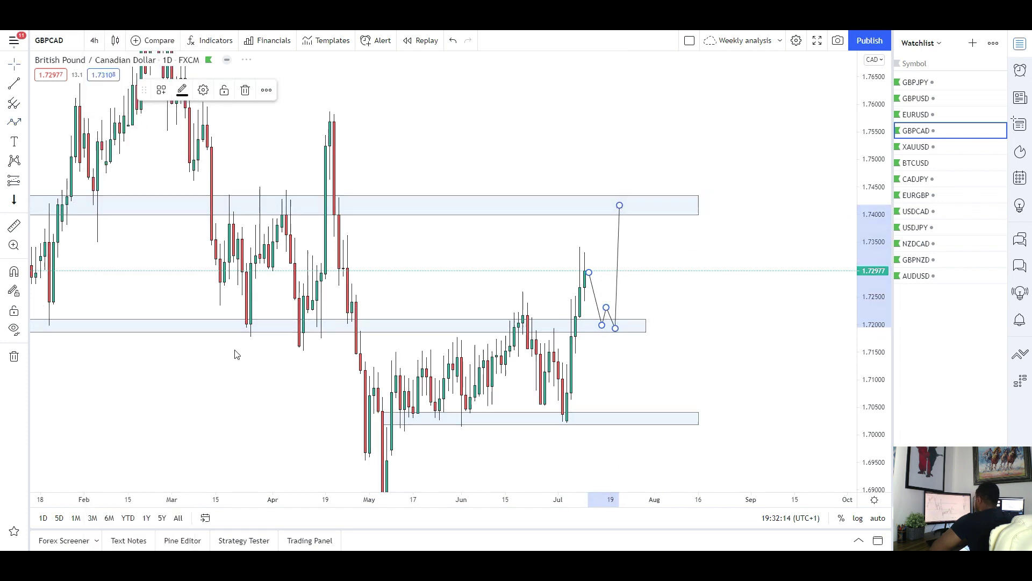
drag(863, 422, 860, 231)
drag(654, 326, 570, 277)
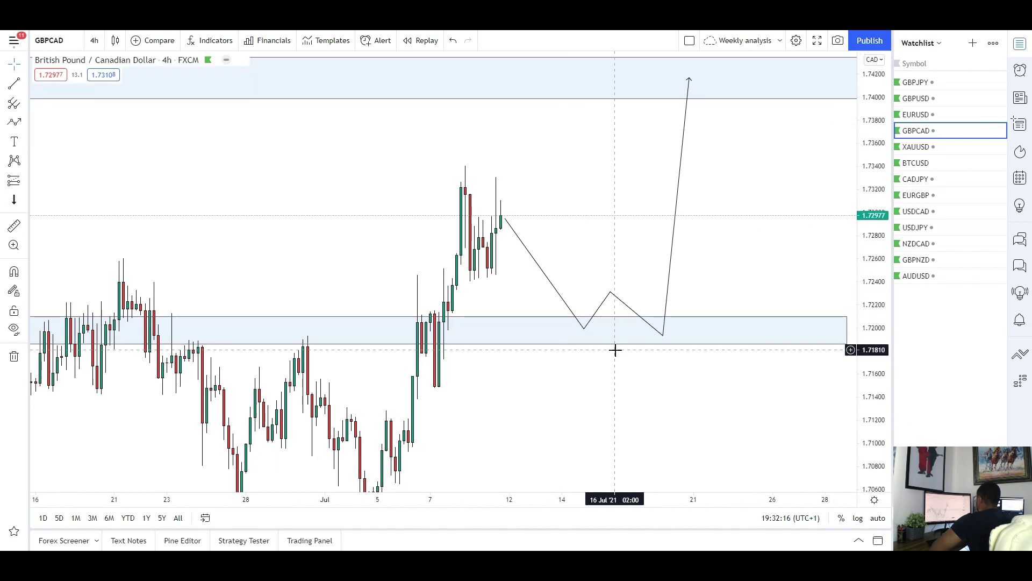
scroll(615, 347, down, 1)
mouse_move(612, 330)
mouse_down()
mouse_move(574, 350)
mouse_move(580, 338)
mouse_up()
drag(683, 336, 651, 339)
drag(635, 293, 616, 293)
- Draw a rectangle over the July highs, about 1.7322 to 1.7337, and set the path's endpoint in the upper zone at about 1.7415
drag(706, 79, 587, 172)
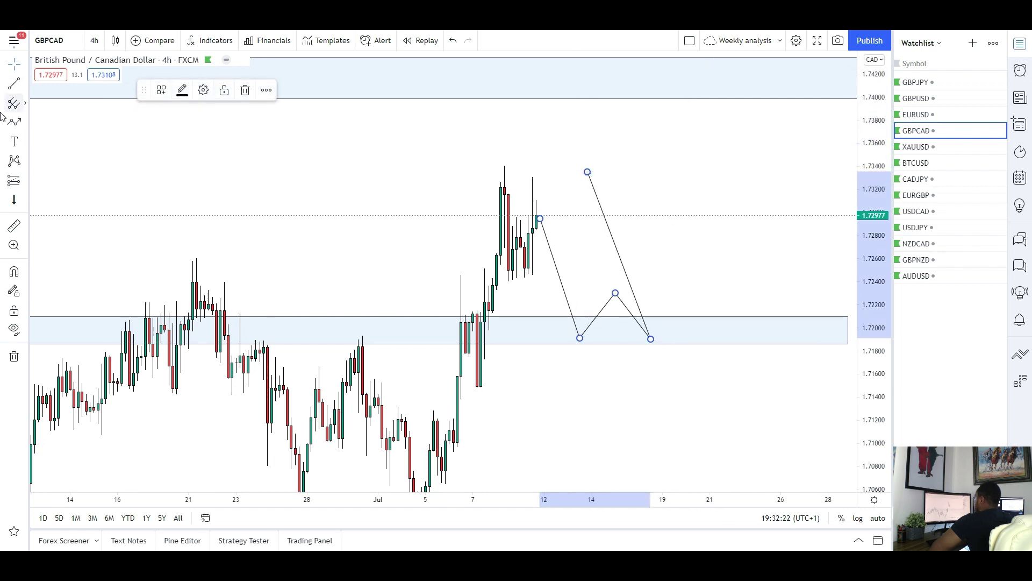
click(25, 126)
click(40, 188)
drag(476, 169, 654, 186)
mouse_move(588, 172)
mouse_down()
mouse_move(643, 183)
mouse_move(664, 83)
mouse_up()
- Measure the projected rise from the path's second low to its endpoint in the upper resistance zone
drag(730, 237, 748, 255)
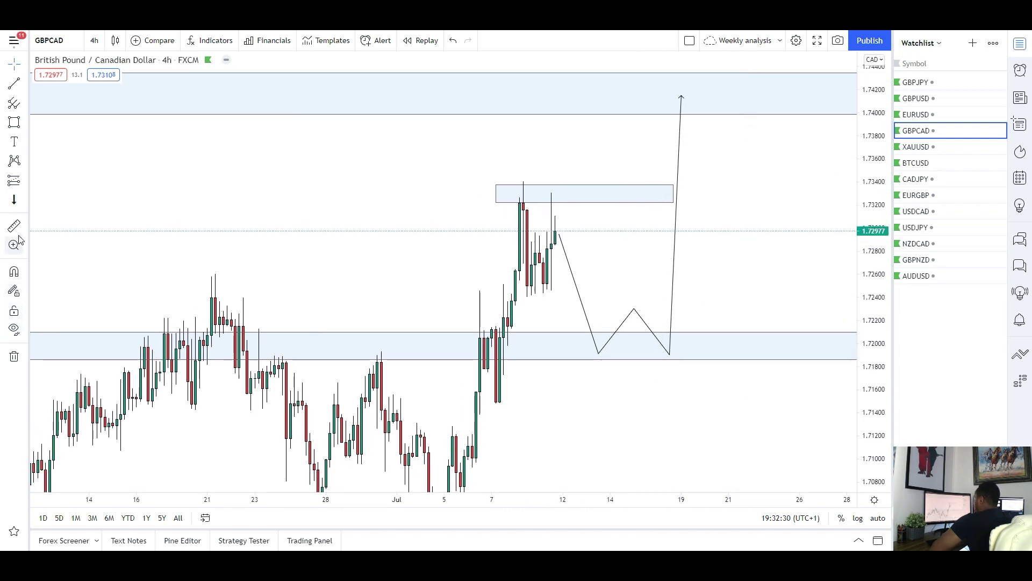
mouse_move(681, 354)
mouse_down()
mouse_move(776, 195)
mouse_move(788, 93)
mouse_up()
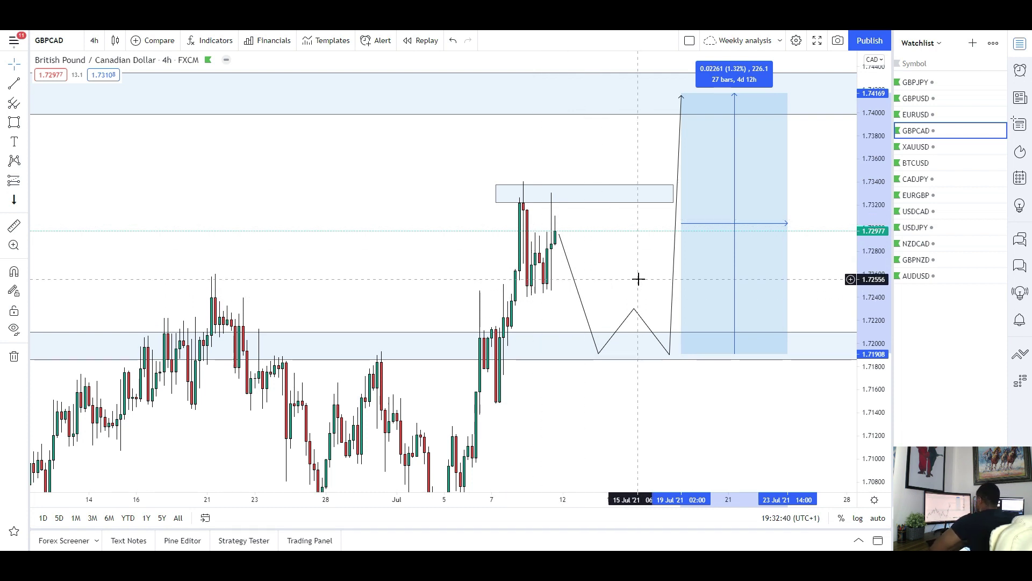
drag(632, 276, 585, 315)
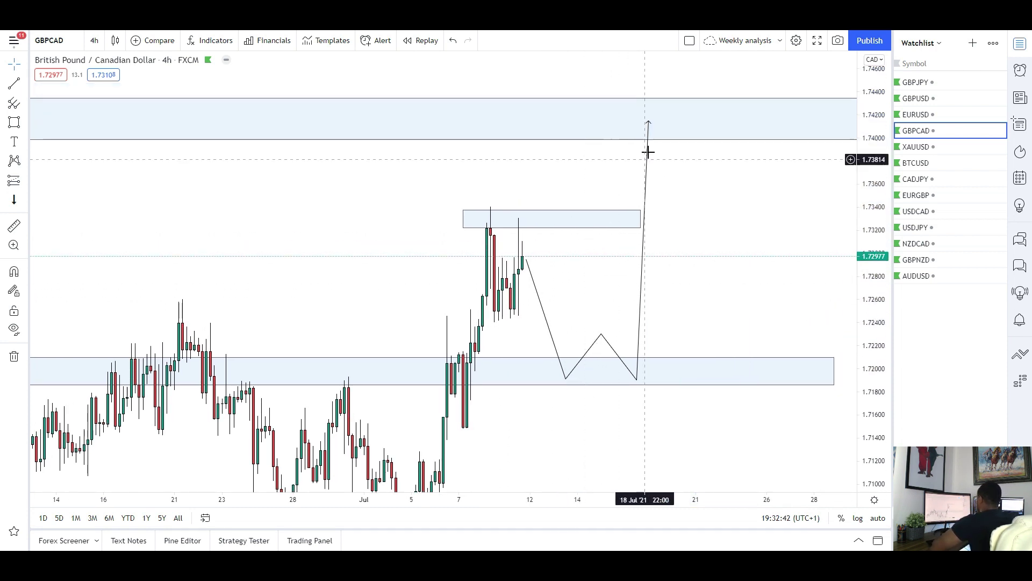
- Extend the July-high rectangle to about 22 July, and try the path's endpoint at about 1.7328 before returning it to the upper zone
drag(639, 220, 731, 220)
drag(648, 122, 640, 222)
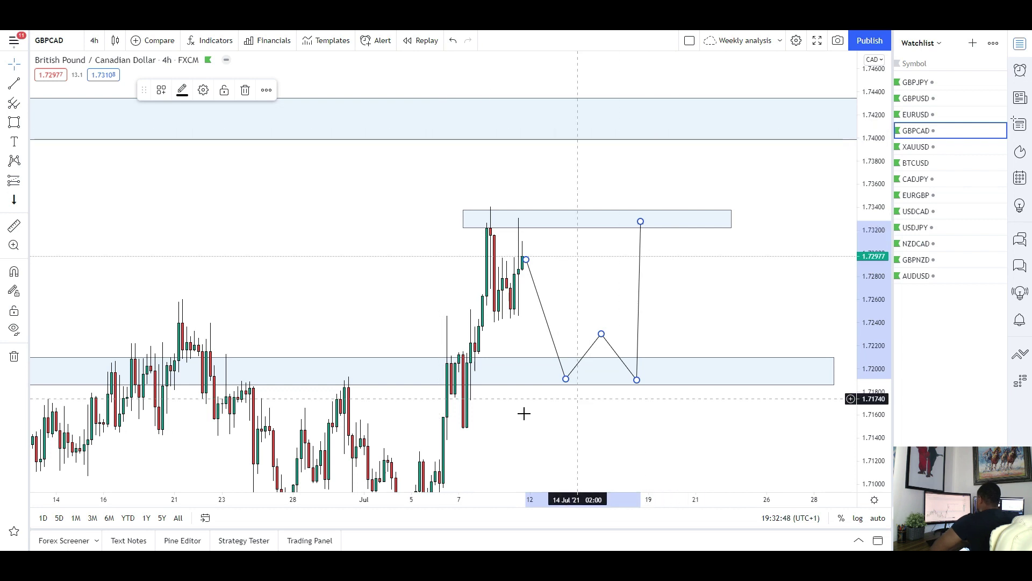
drag(701, 302, 703, 385)
drag(645, 308, 683, 207)
drag(747, 356, 743, 337)
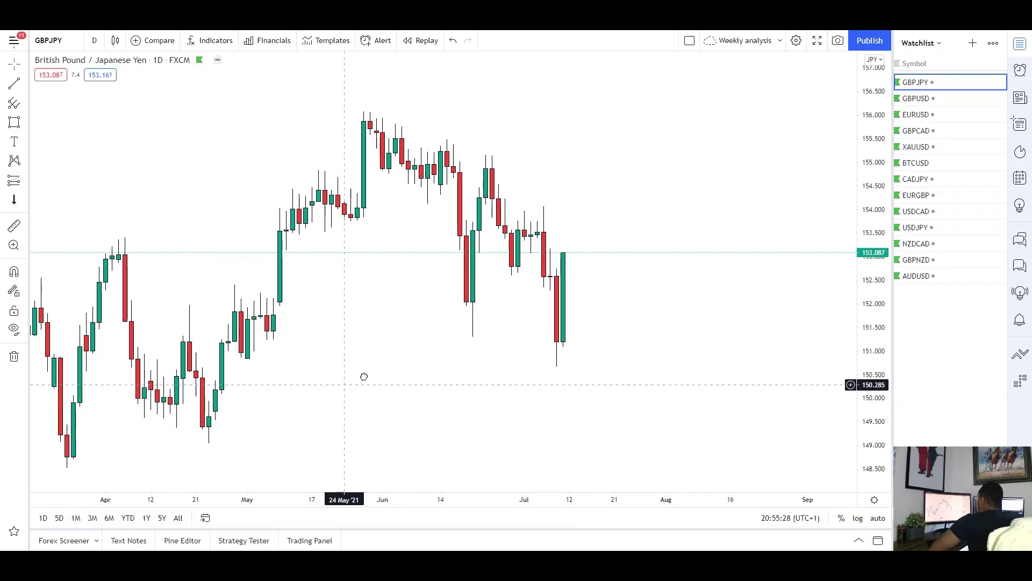
drag(364, 377, 473, 352)
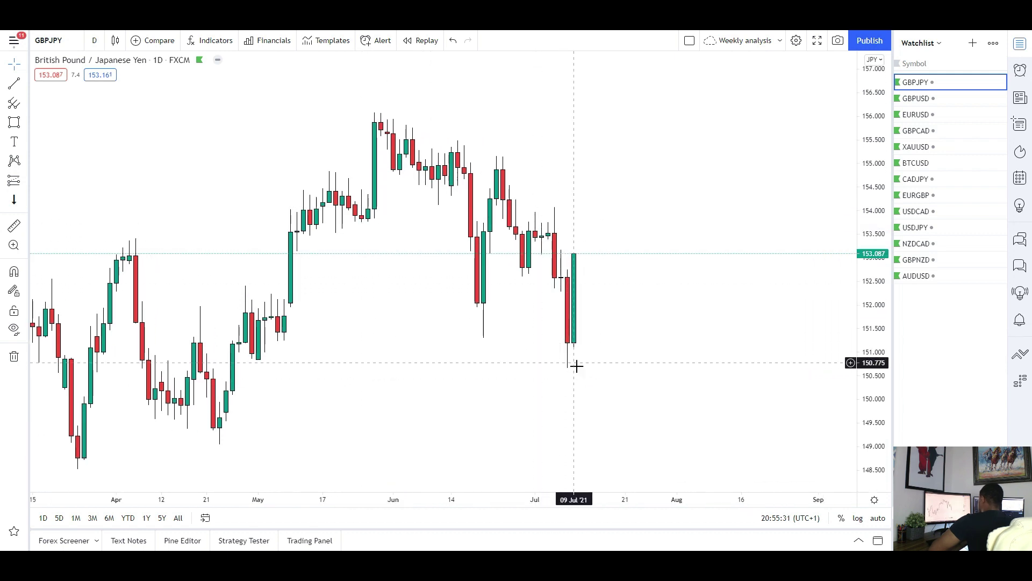
click(14, 123)
drag(516, 216, 575, 235)
click(605, 317)
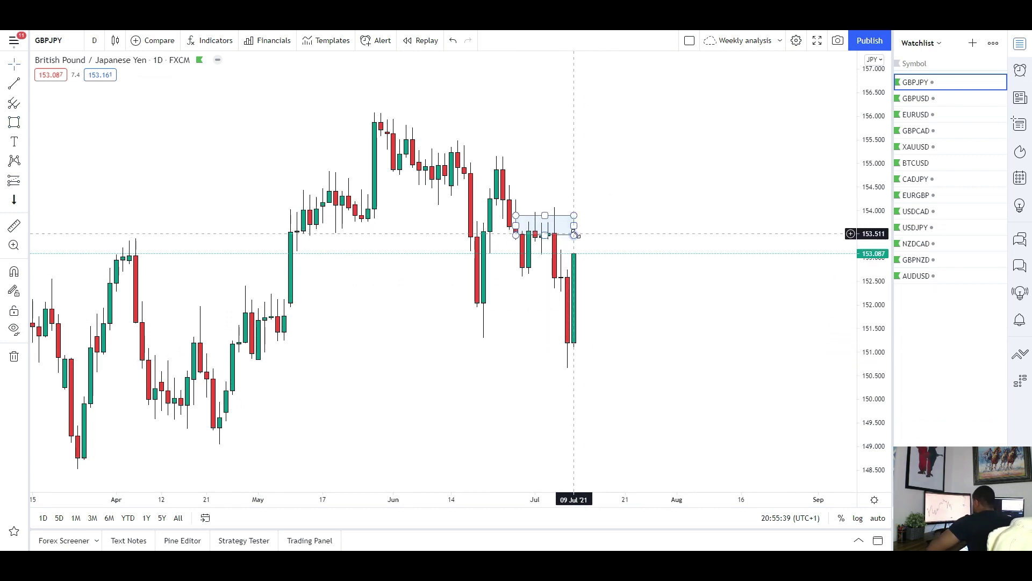
click(574, 234)
key(Delete)
- Draw an ascending trend line on the daily GBPJPY chart from the 26 February low at 147.390 to 3 August at about 152.05
scroll(522, 329, down, 2)
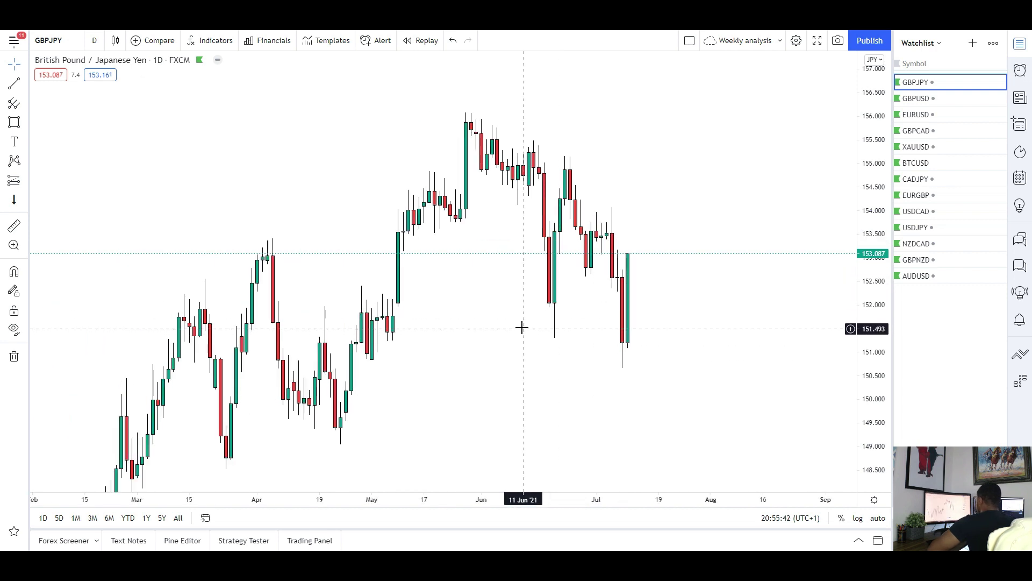
scroll(525, 339, down, 1)
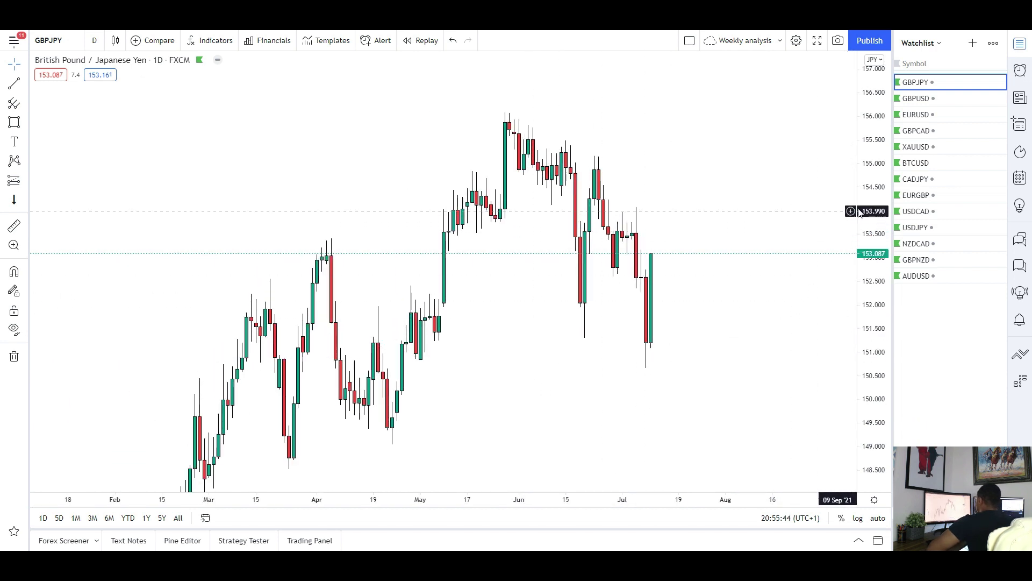
drag(488, 394, 417, 380)
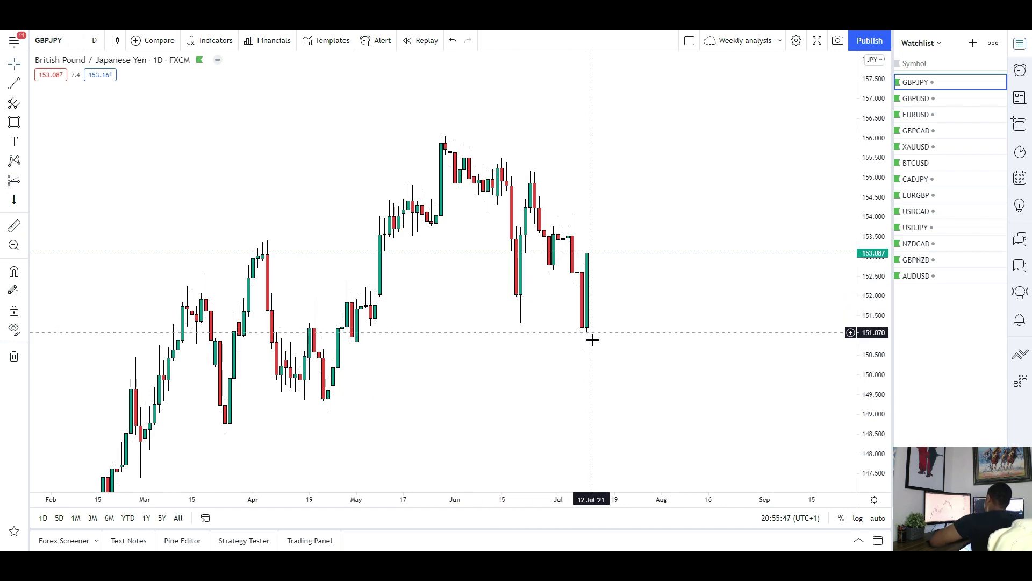
scroll(645, 312, down, 1)
scroll(613, 344, up, 1)
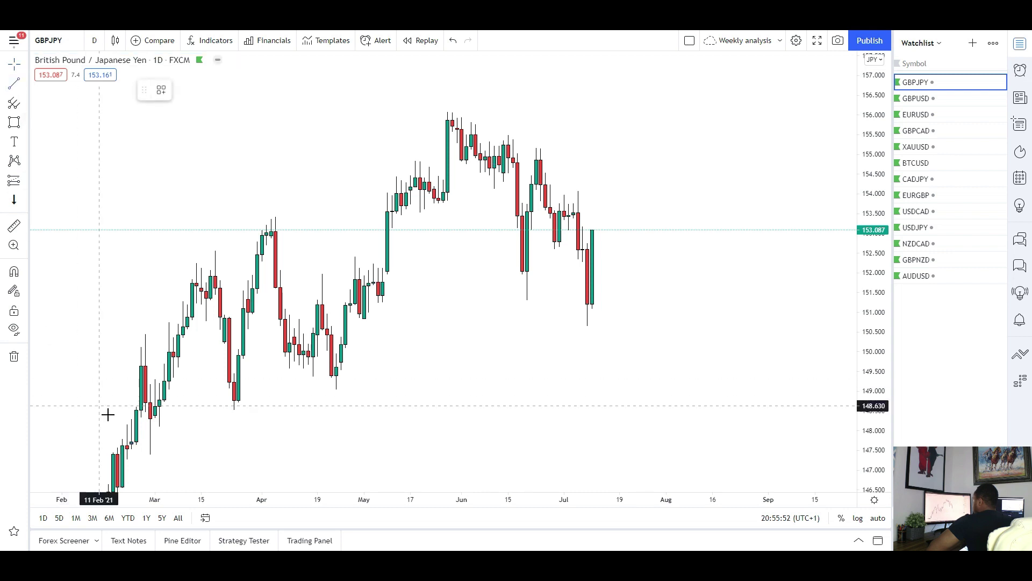
click(164, 452)
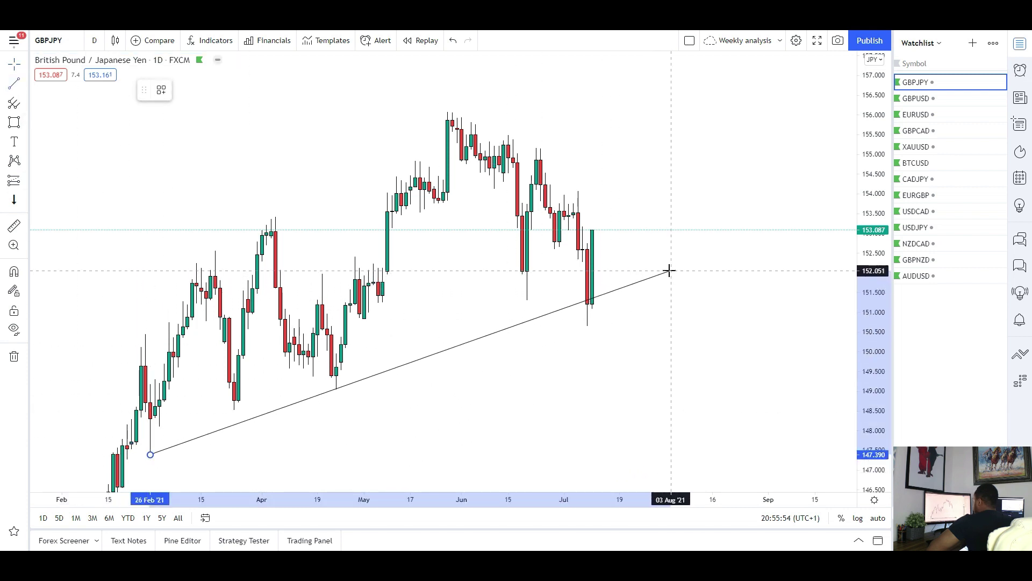
click(670, 270)
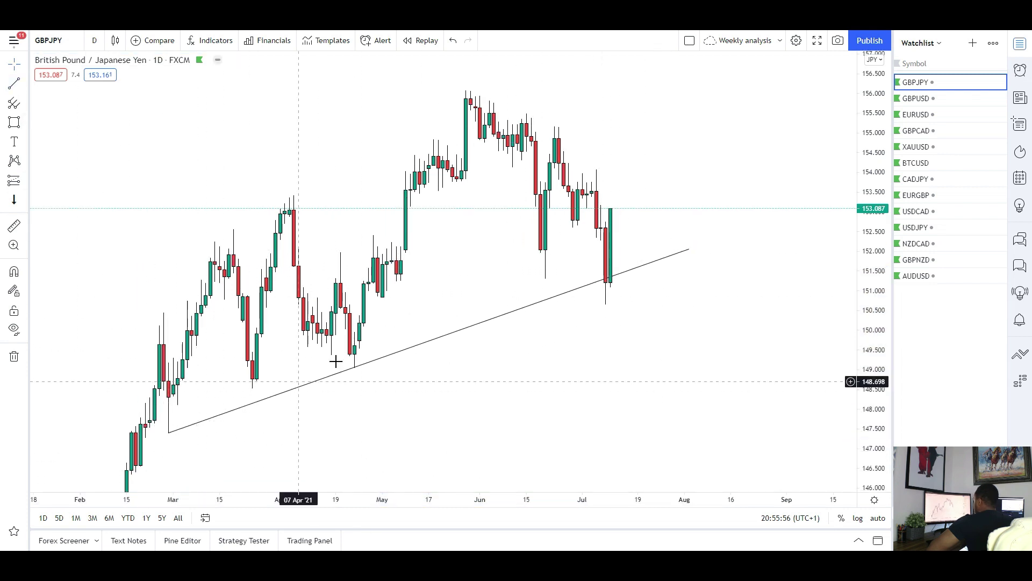
- Switch GBPJPY to the 4-hour timeframe and draw a descending trend line from 27 May at 156.056 to about 22 July near 154.0
drag(542, 381, 500, 415)
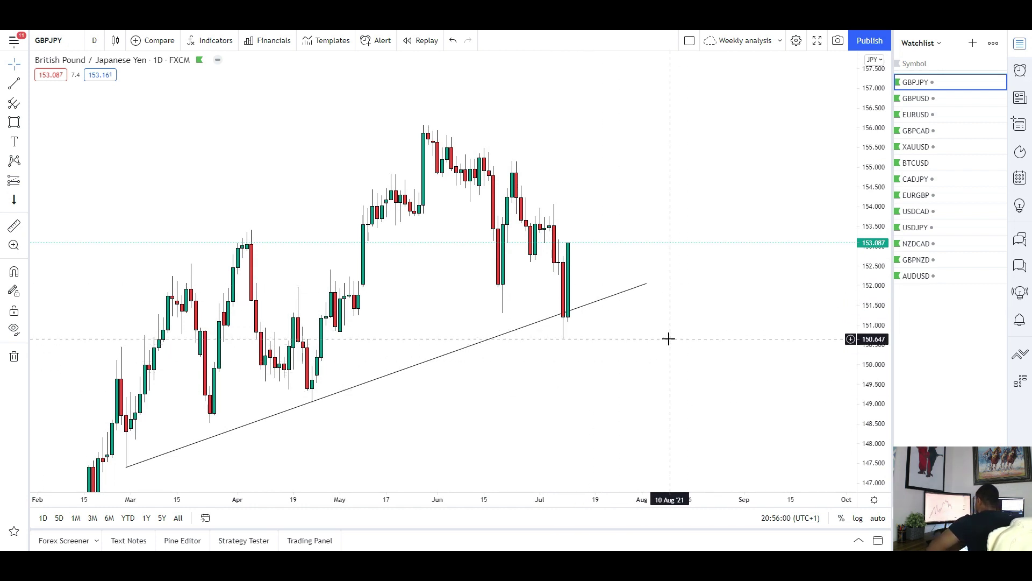
drag(669, 339, 674, 367)
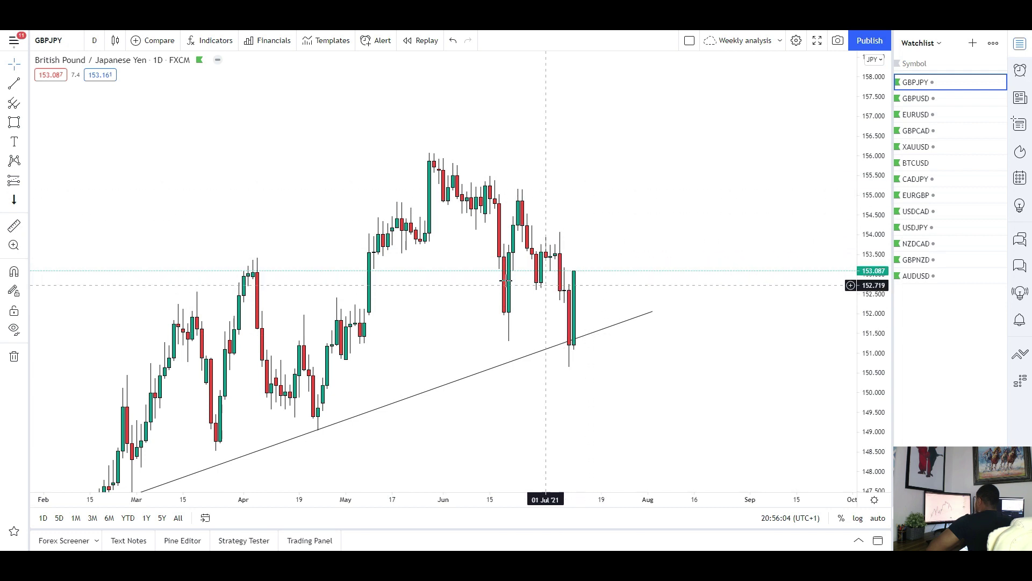
click(94, 40)
click(131, 336)
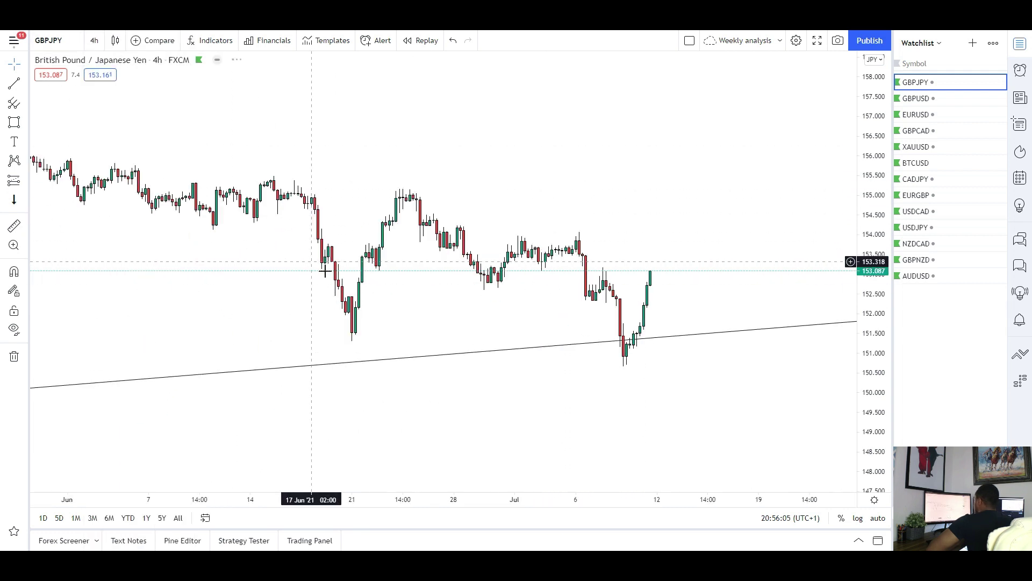
scroll(403, 272, down, 3)
drag(403, 273, 373, 314)
drag(869, 414, 868, 305)
scroll(721, 285, up, 2)
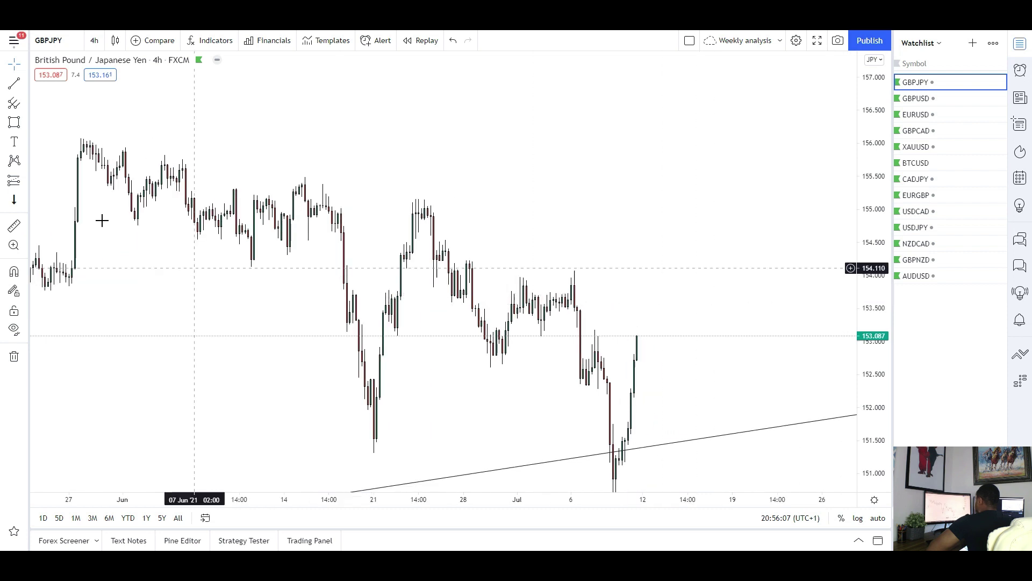
click(14, 102)
click(83, 140)
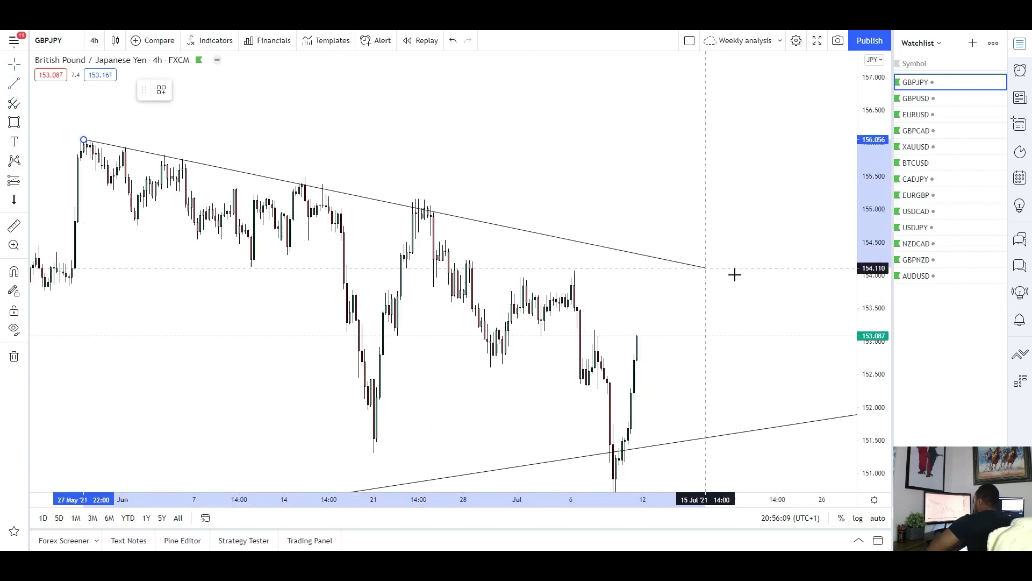
click(783, 276)
- Draw a GBPJPY support rectangle from 17 June to about 20 July, spanning about 151.39 to 151.65
scroll(659, 330, up, 3)
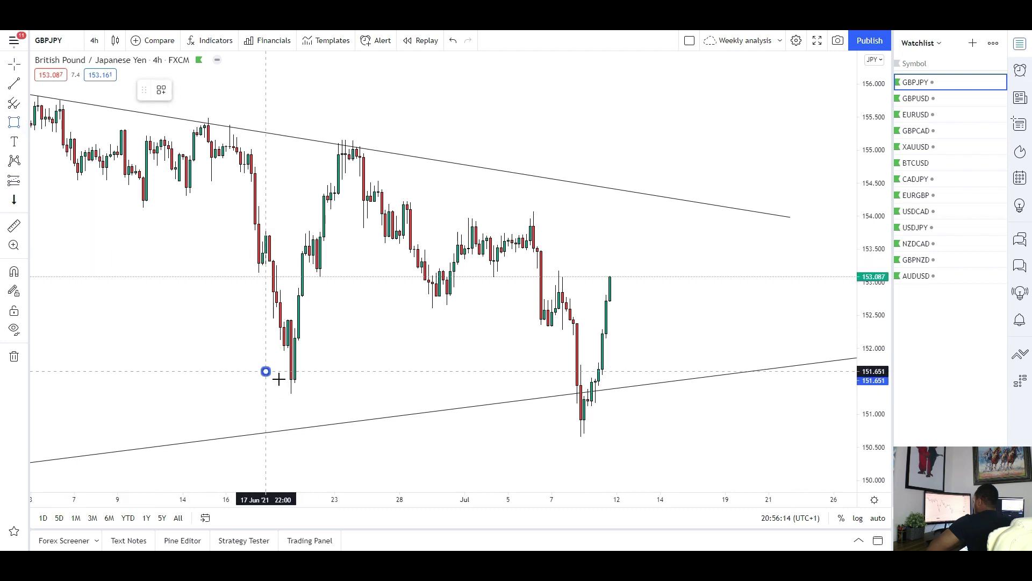
click(744, 388)
drag(709, 435, 666, 435)
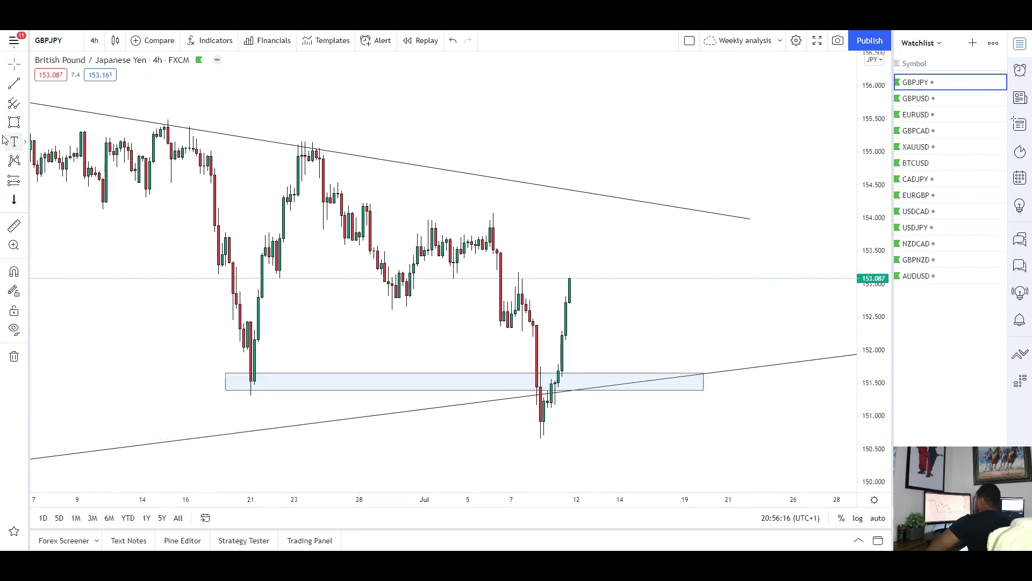
- Draw a projected GBPJPY path from the latest candle, zigzagging down to the support rectangle near 151.5 and rising to the descending trend line near 154.2
click(27, 126)
click(49, 164)
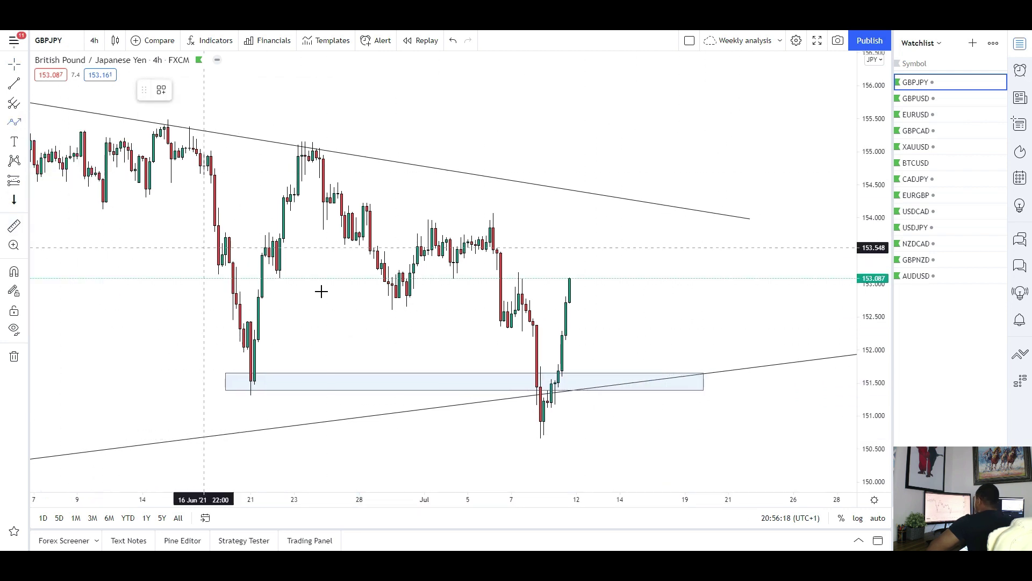
click(580, 285)
click(587, 323)
click(601, 288)
click(620, 348)
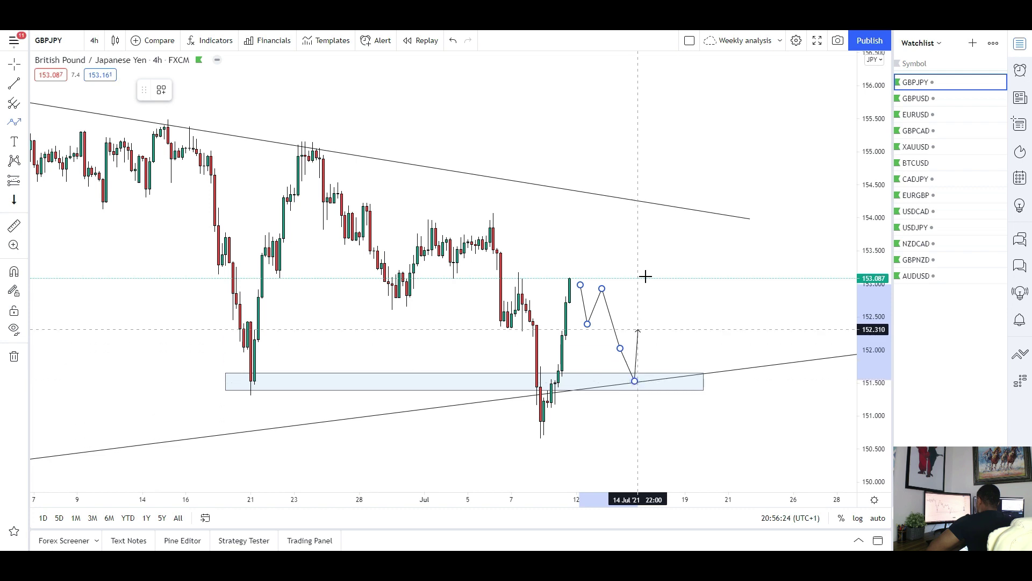
scroll(510, 297, down, 5)
drag(525, 300, 490, 334)
drag(767, 289, 752, 307)
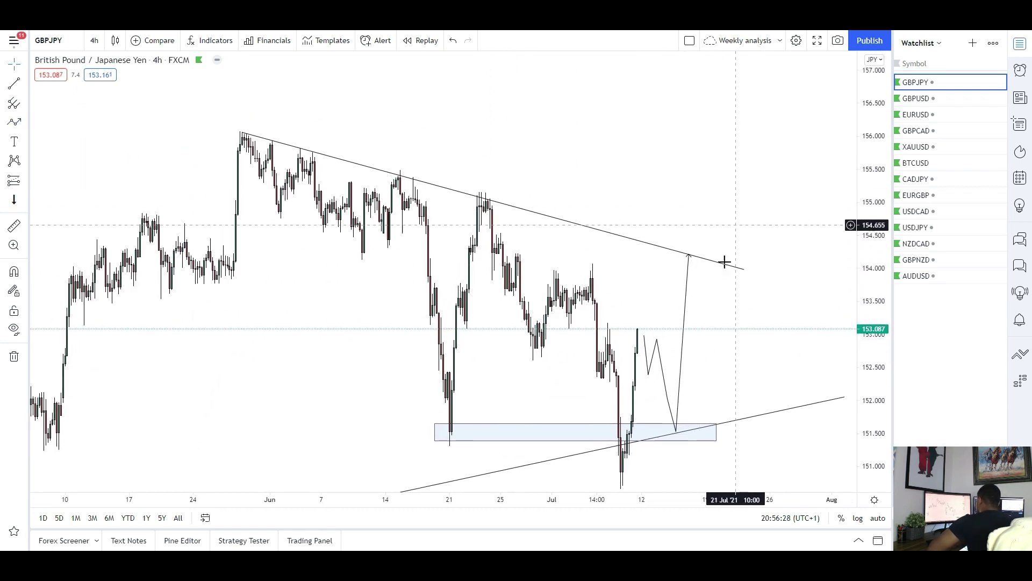
- Draw a GBPJPY resistance rectangle from 21 June to 26 July, spanning about 154.94 to 155.13
click(28, 126)
click(59, 184)
scroll(357, 213, up, 2)
drag(326, 193, 742, 206)
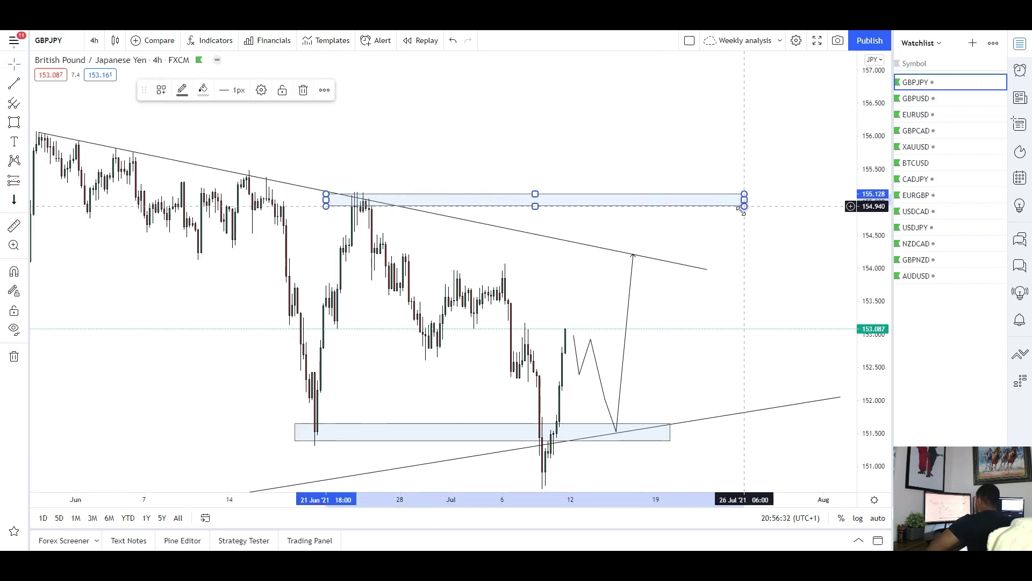
scroll(706, 304, up, 2)
drag(867, 424, 865, 376)
drag(668, 344, 718, 274)
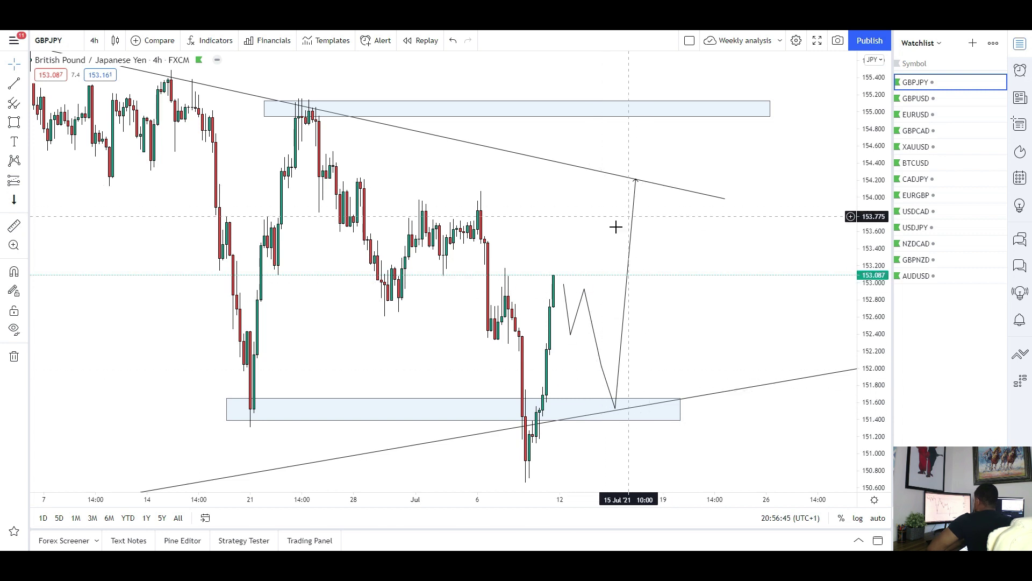
- Draw a second GBPJPY resistance rectangle from the early-July highs to late July, spanning about 153.8 to 154.0
click(14, 123)
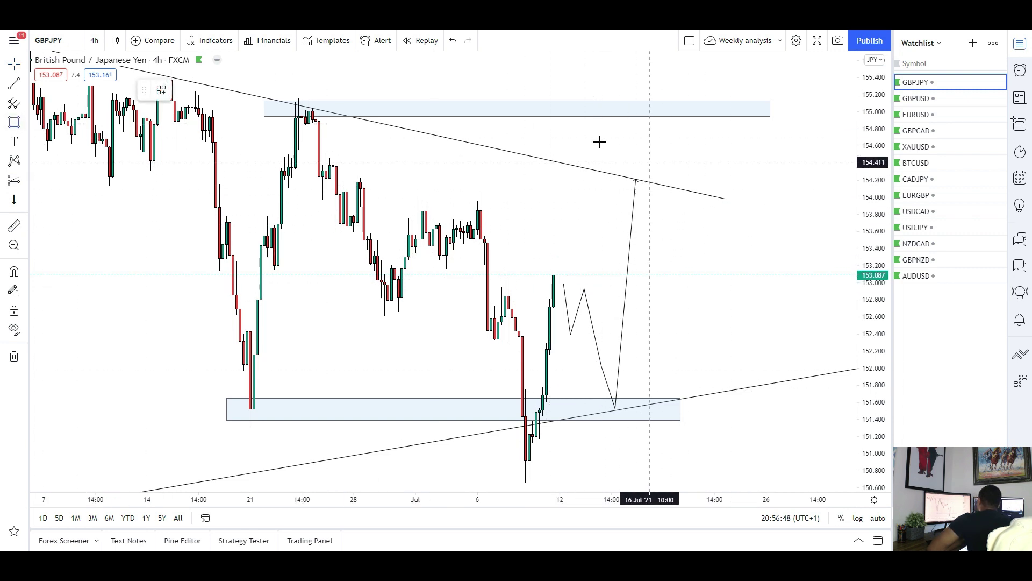
drag(418, 198, 784, 213)
drag(415, 199, 398, 193)
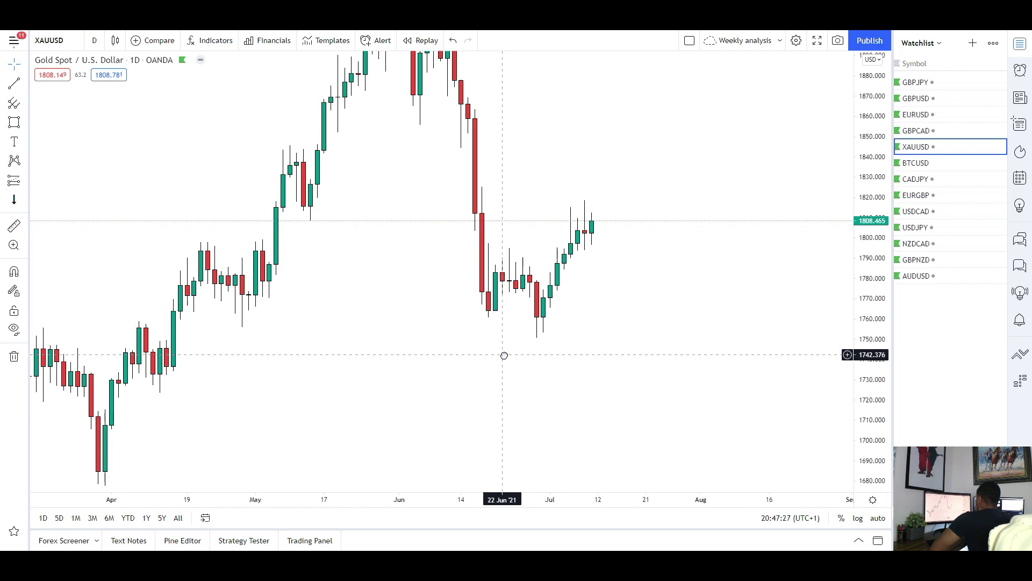
- Try a rectangle on daily XAUUSD from 17 June to 20 July, spanning about 1758 to 1785, and delete it
scroll(505, 353, up, 3)
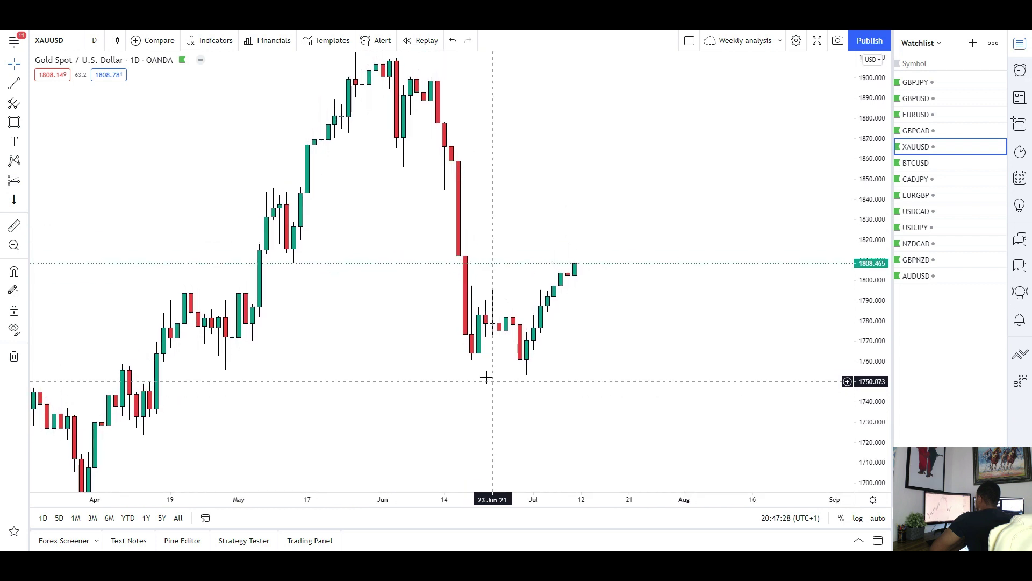
scroll(591, 404, up, 3)
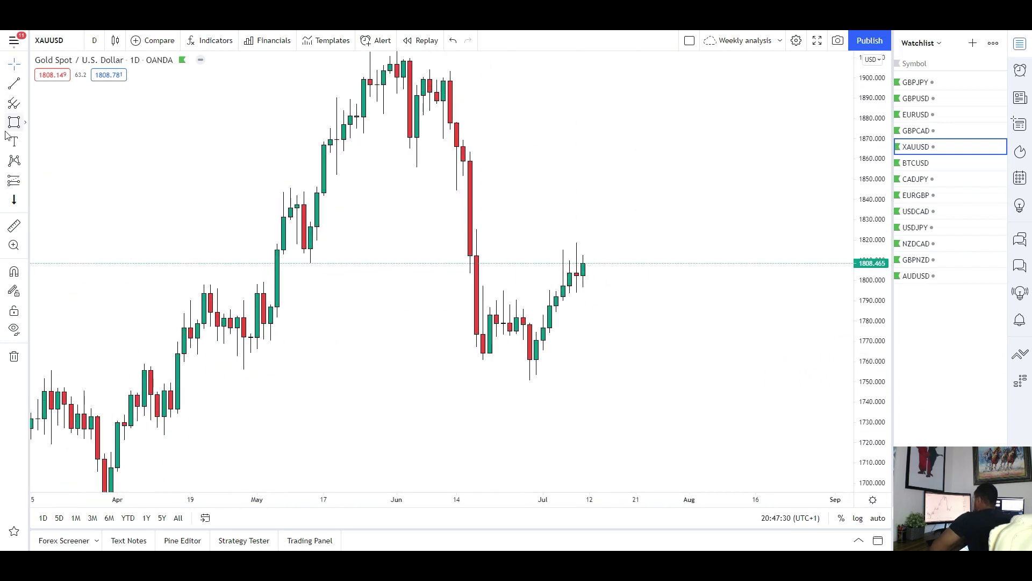
mouse_move(476, 309)
mouse_down()
mouse_move(588, 373)
mouse_move(629, 365)
mouse_up()
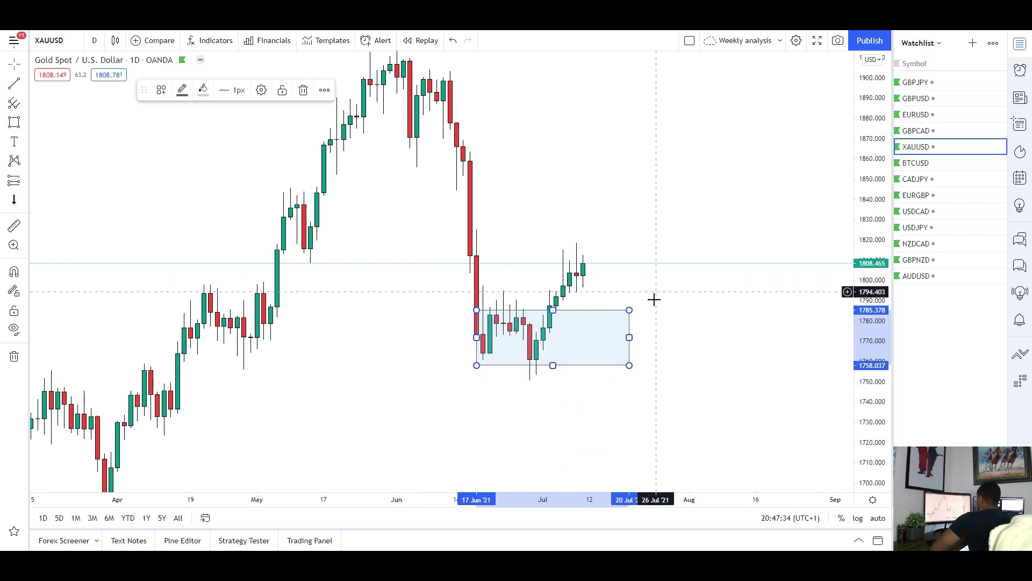
drag(654, 265, 640, 305)
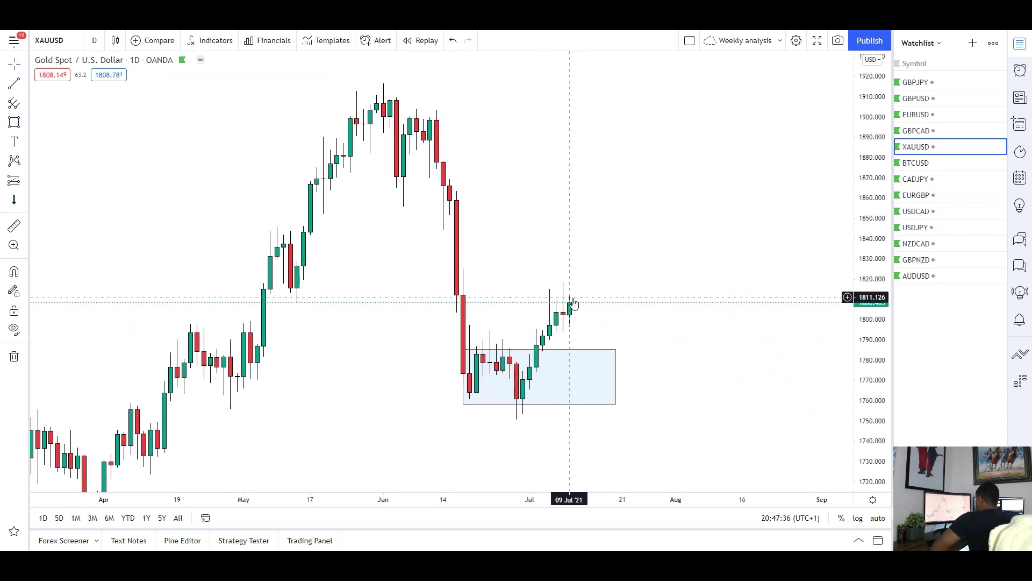
click(577, 353)
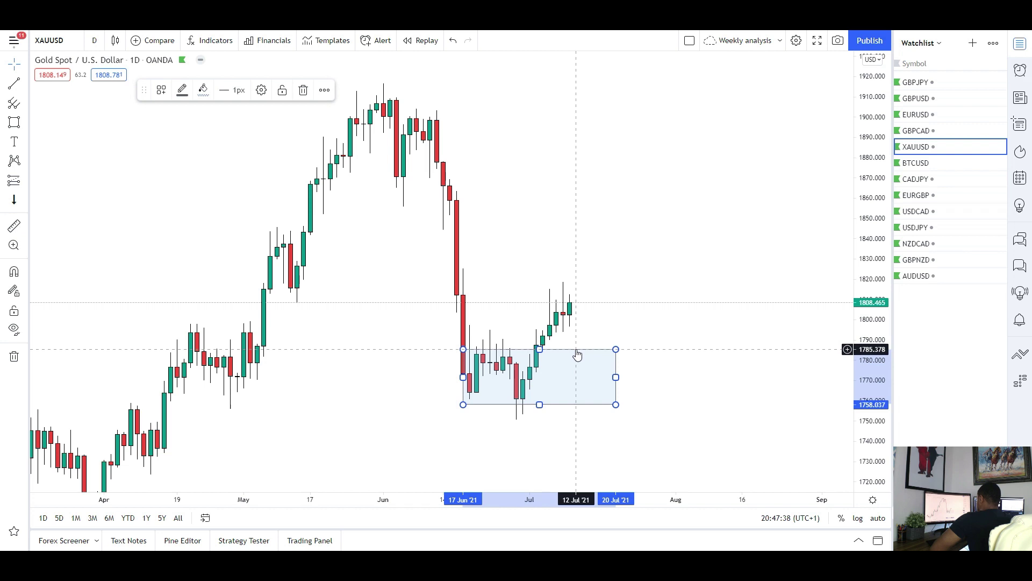
key(Delete)
- Draw a daily XAUUSD resistance rectangle from 18 February to 12 August, spanning about 1809.8 to 1815.4
scroll(276, 300, down, 3)
click(14, 123)
drag(293, 289, 779, 298)
scroll(582, 401, up, 1)
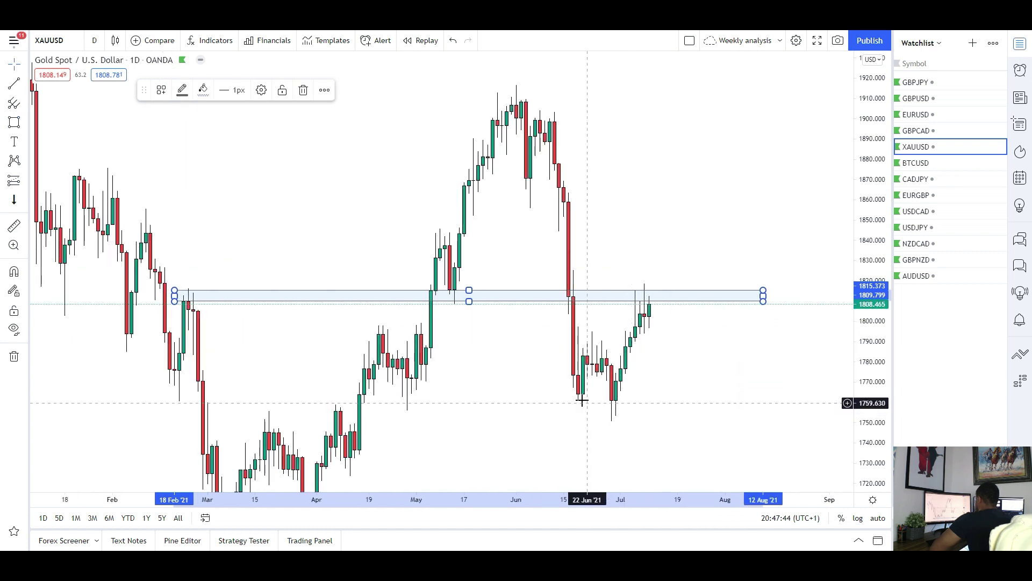
drag(561, 400, 515, 379)
drag(172, 357, 212, 322)
drag(384, 317, 327, 408)
drag(526, 272, 441, 204)
drag(557, 350, 665, 370)
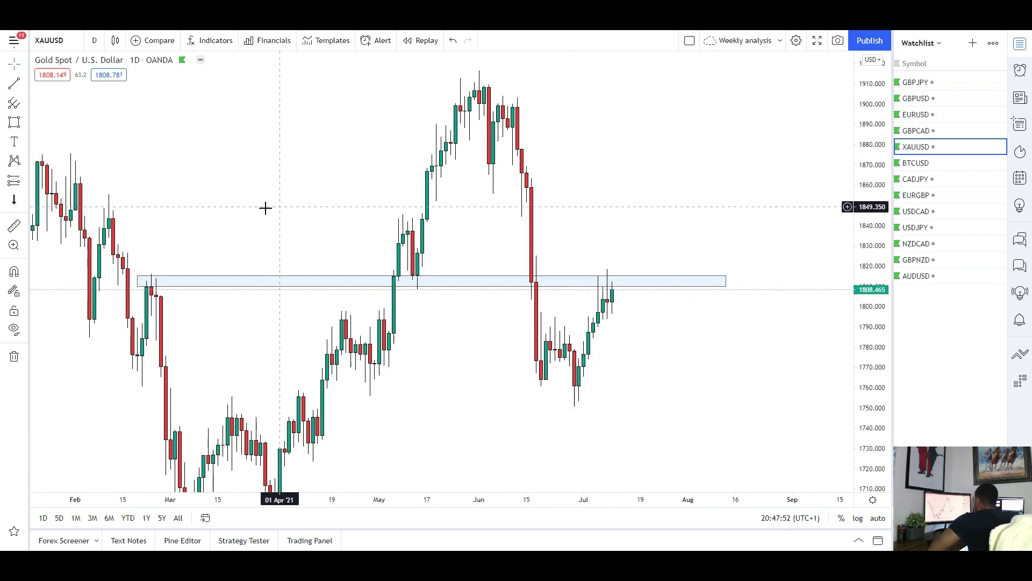
- Try a descending XAUUSD trend line from 7 August 2020 at 2073.438 to 3 August 2021 at 1793.308, and delete it
scroll(806, 353, down, 3)
drag(870, 309, 870, 429)
drag(310, 182, 376, 285)
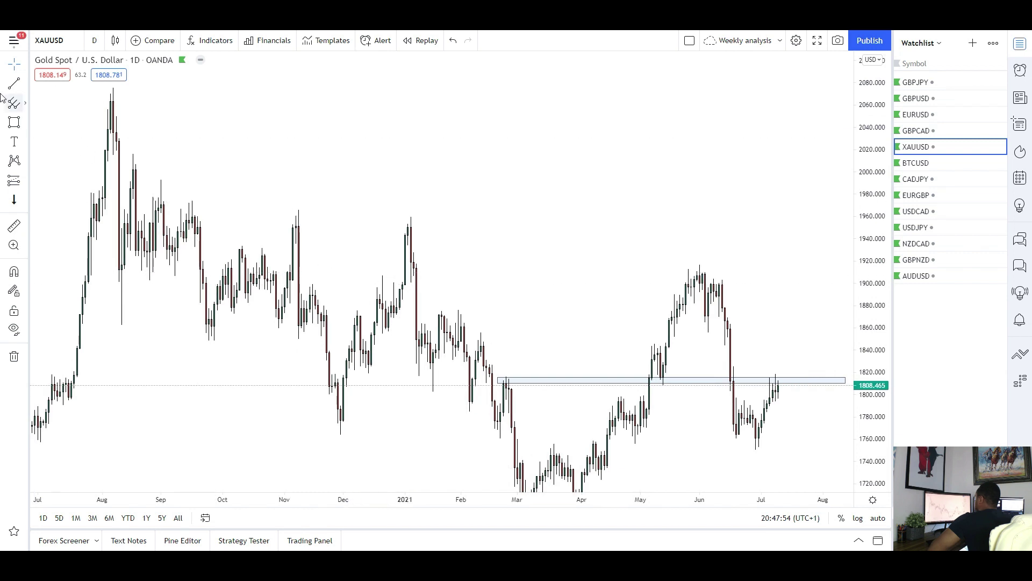
click(113, 90)
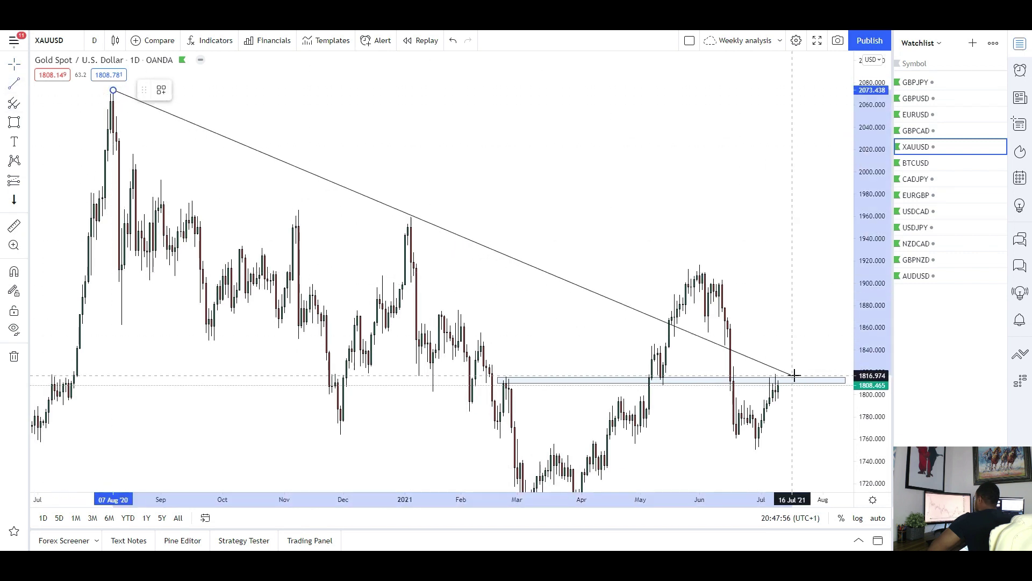
click(820, 391)
drag(774, 350, 729, 332)
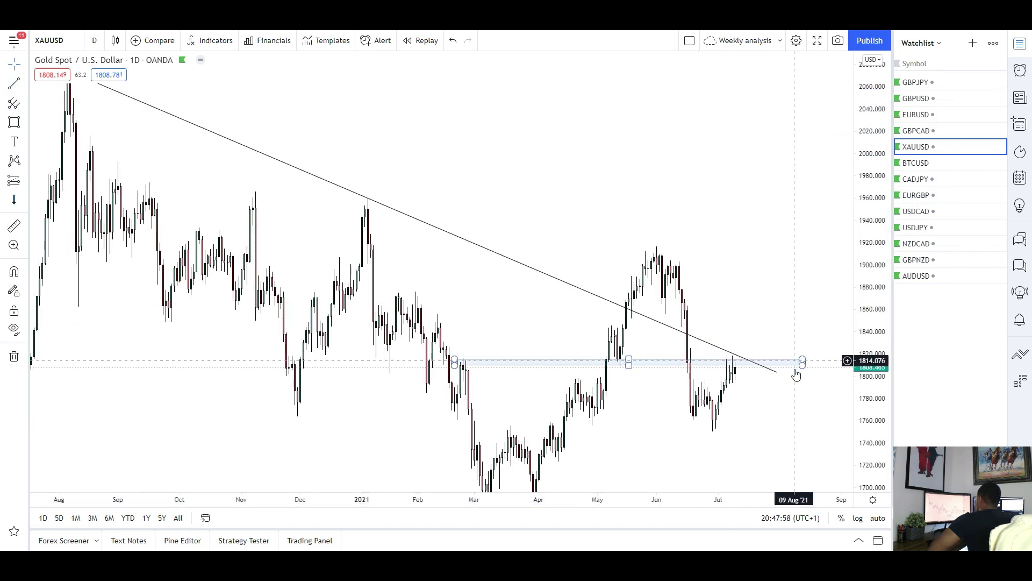
drag(775, 373, 781, 384)
scroll(747, 371, up, 3)
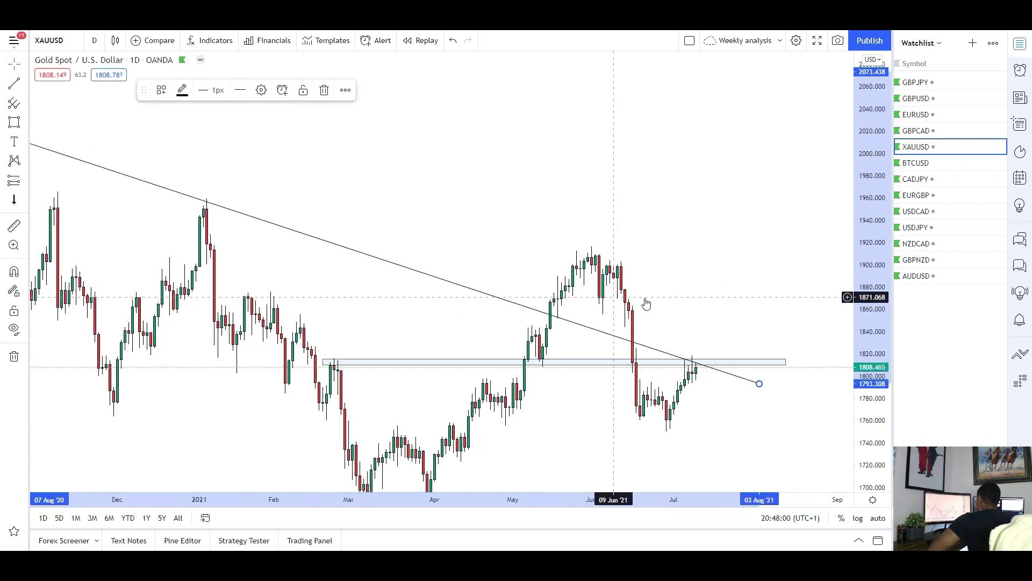
drag(613, 308, 543, 216)
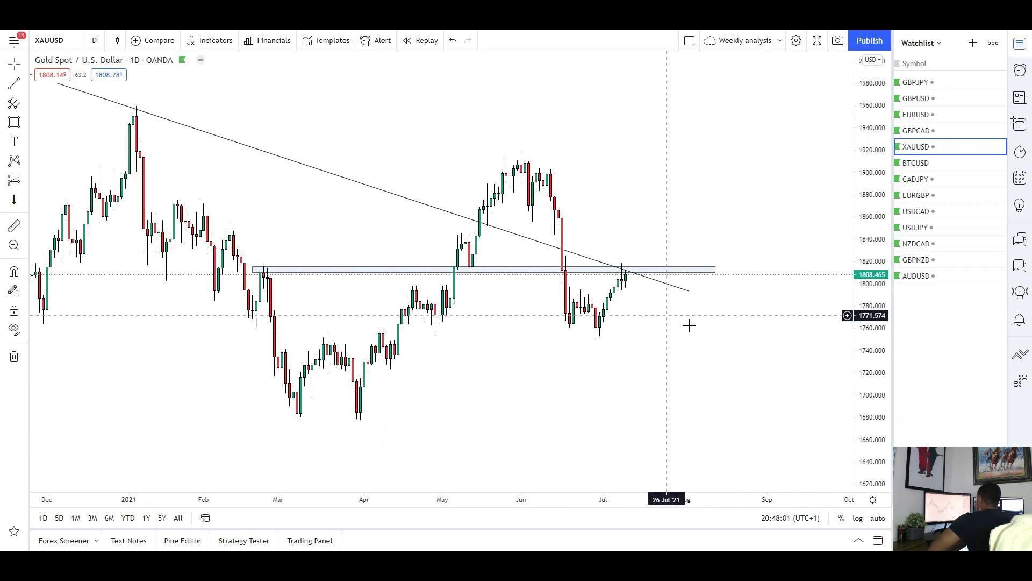
click(649, 283)
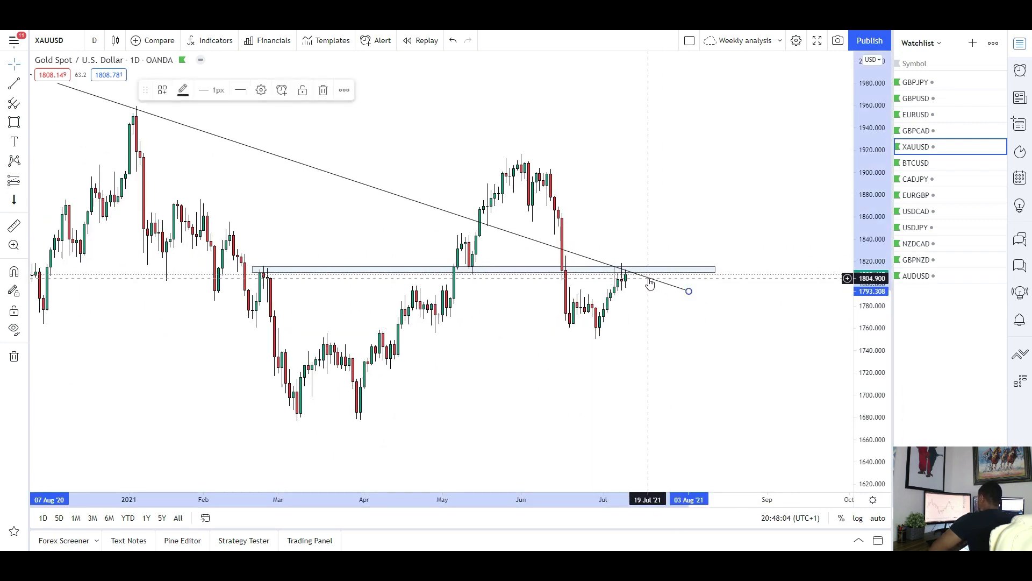
key(Delete)
- Draw a daily XAUUSD support rectangle from 17 June to 3 August, spanning about 1781.7 to 1787.3
drag(725, 340, 751, 399)
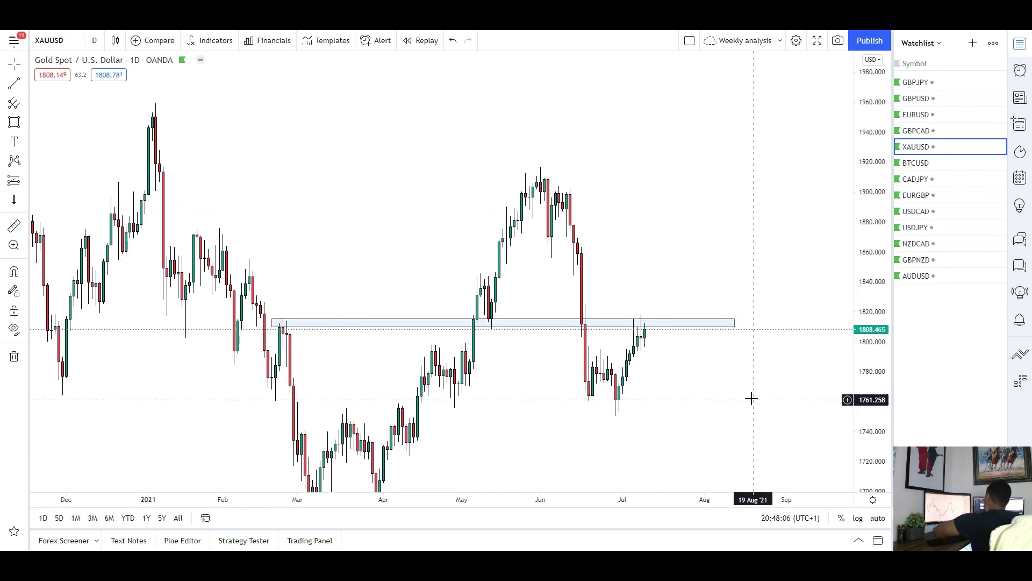
scroll(678, 378, up, 3)
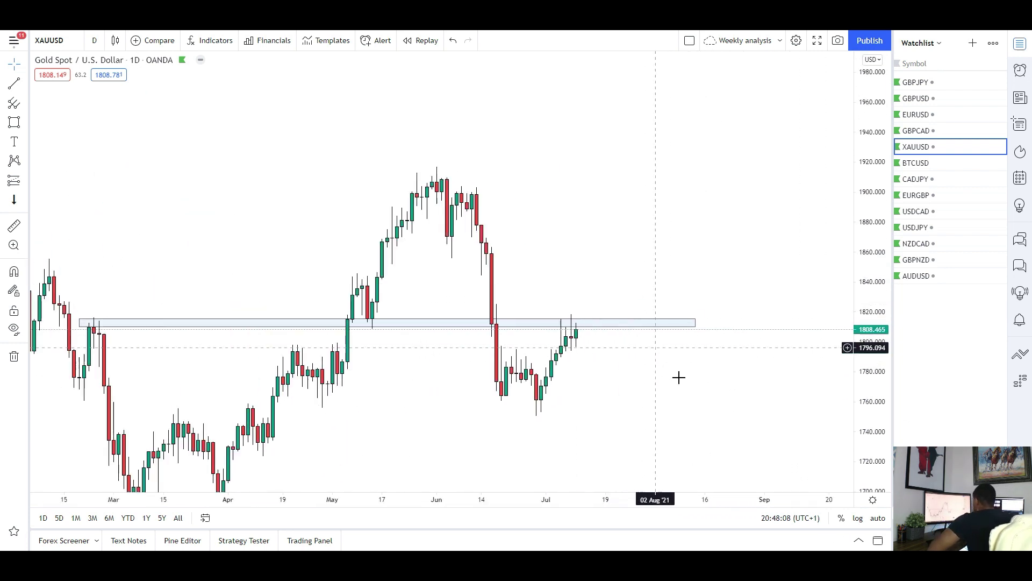
drag(863, 427, 740, 392)
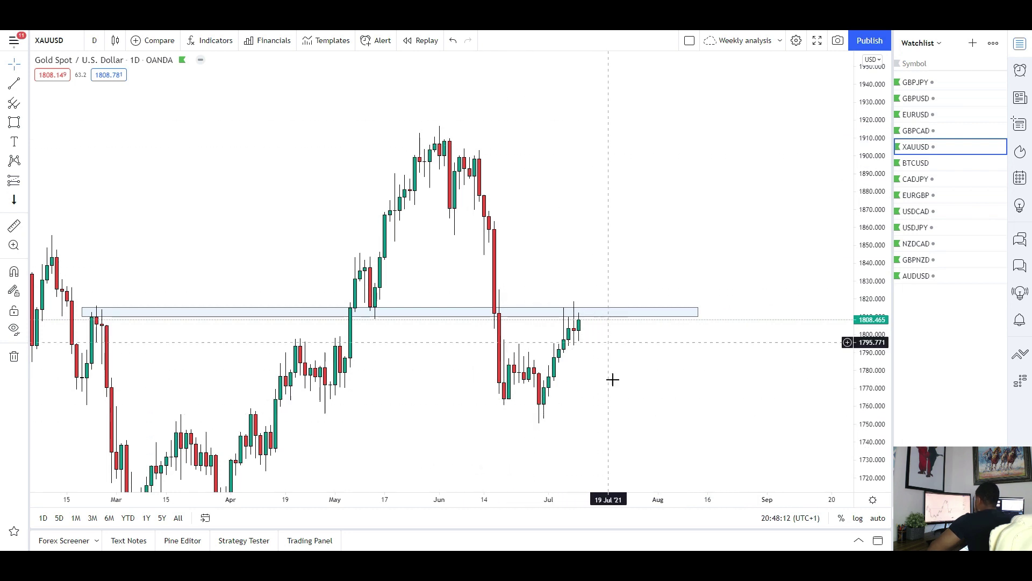
drag(607, 369, 603, 321)
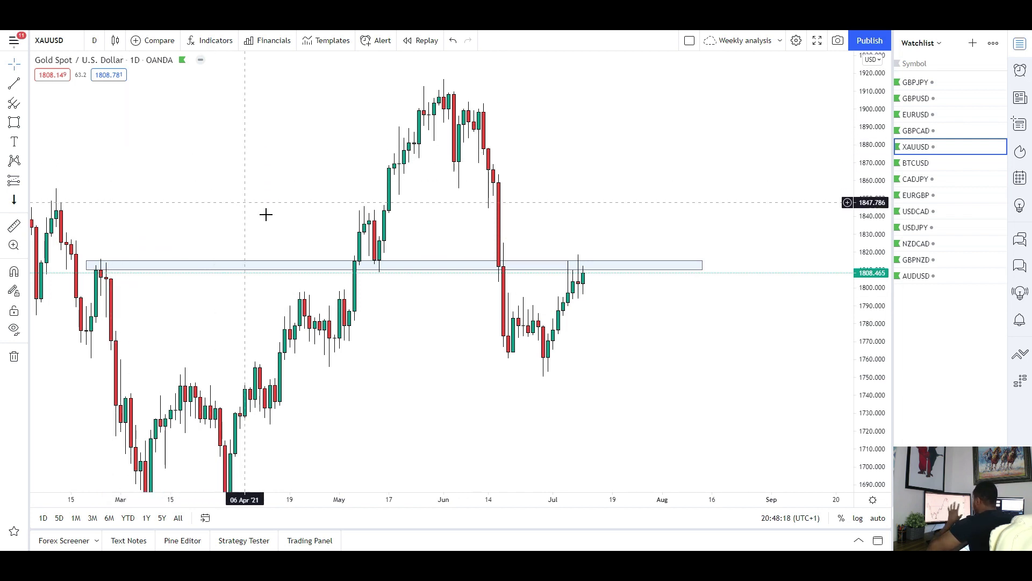
scroll(543, 389, up, 5)
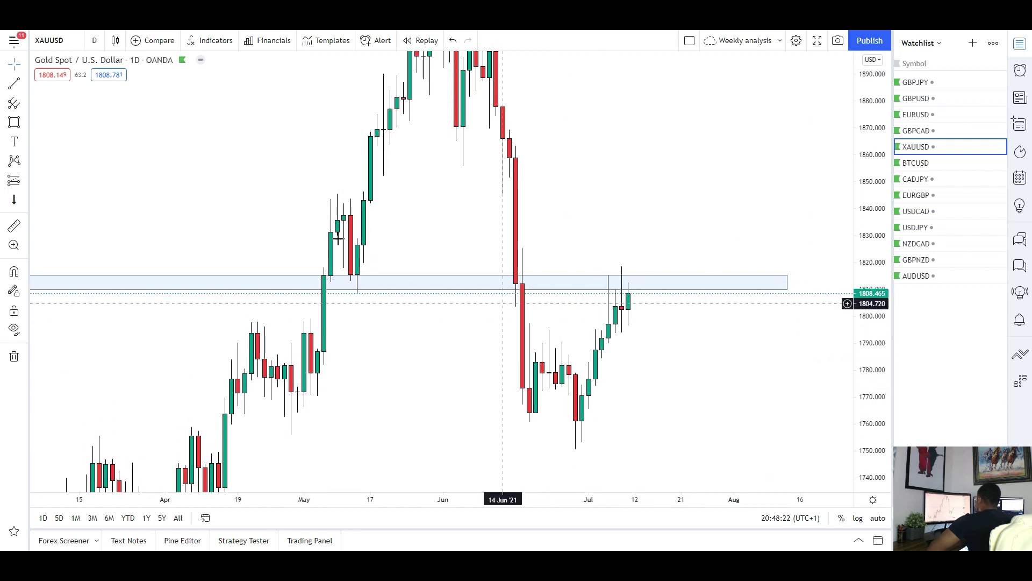
drag(529, 351, 741, 365)
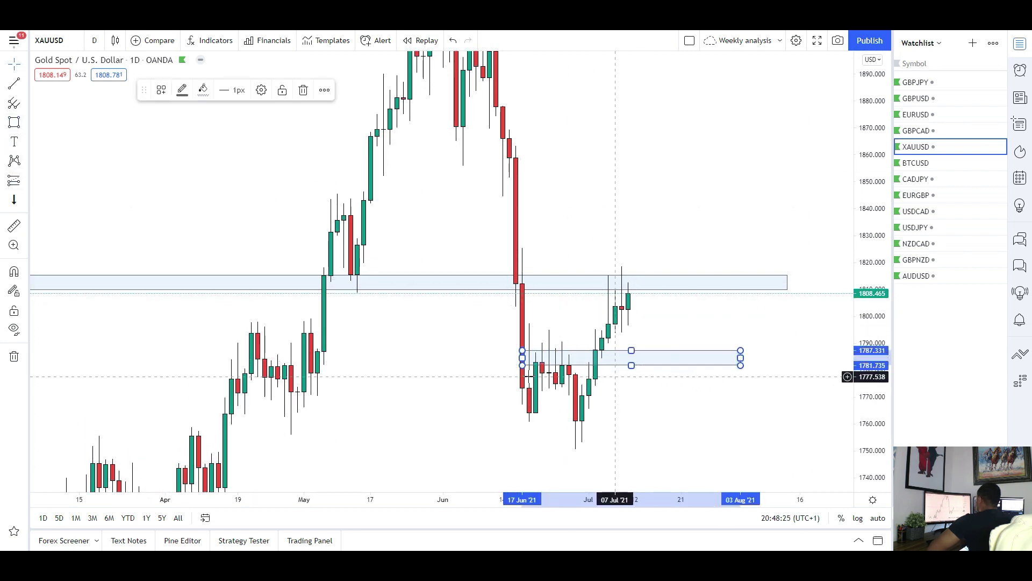
- Switch XAUUSD to the 4-hour timeframe and enlarge the July candles between the two rectangles
click(95, 41)
click(150, 339)
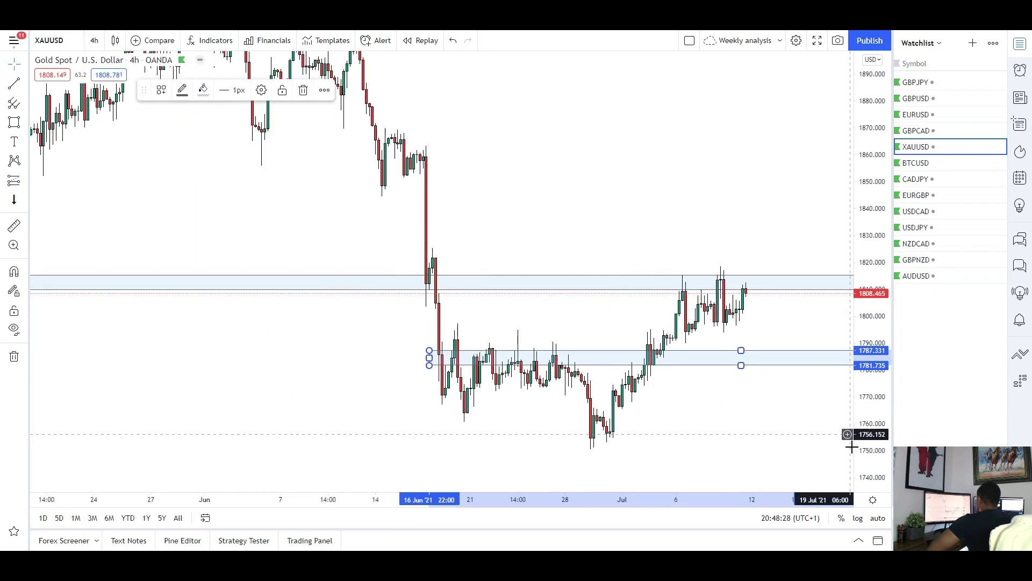
drag(864, 452, 863, 361)
scroll(672, 353, up, 2)
drag(581, 350, 447, 272)
scroll(449, 269, up, 2)
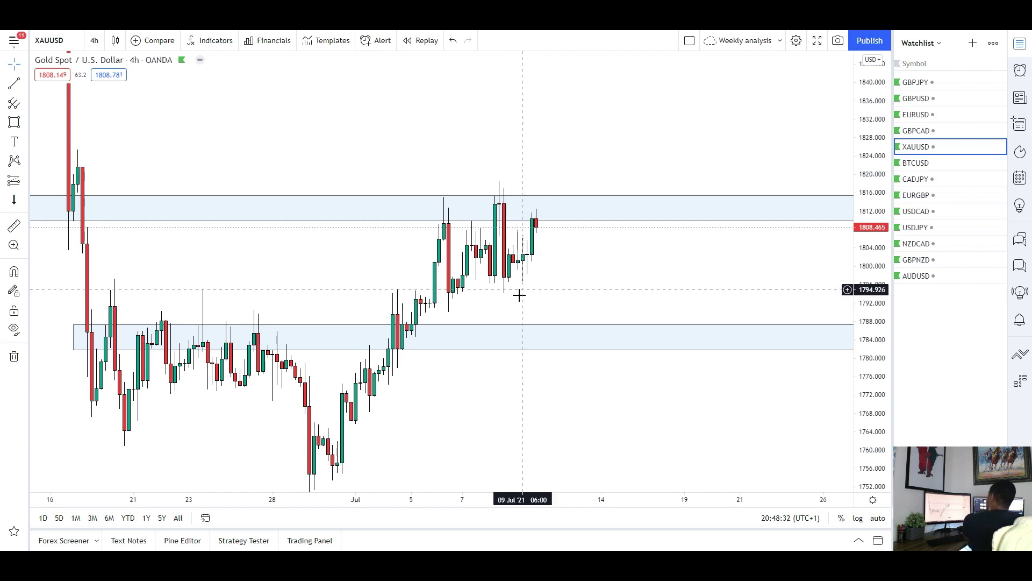
click(26, 123)
click(44, 168)
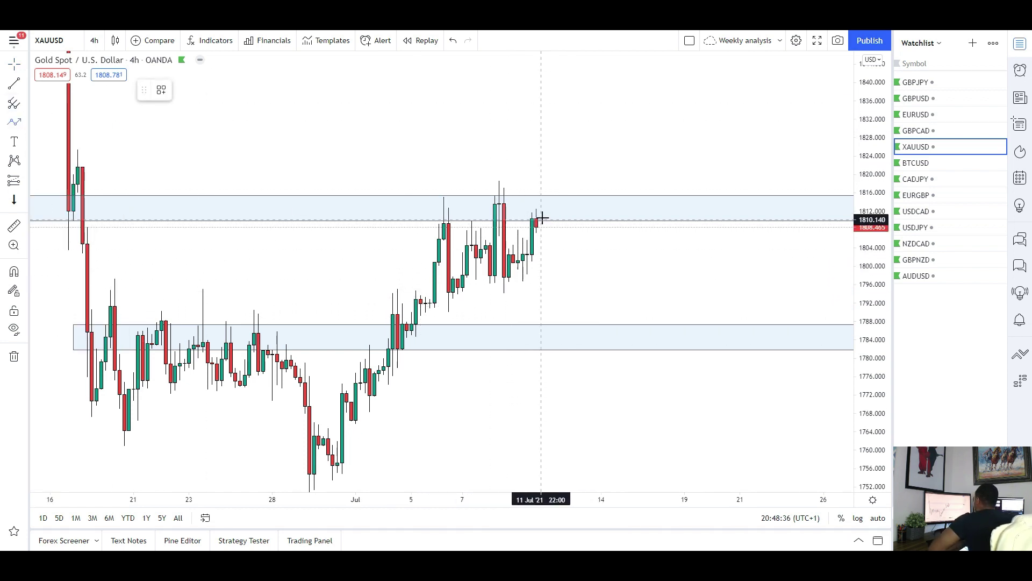
click(592, 310)
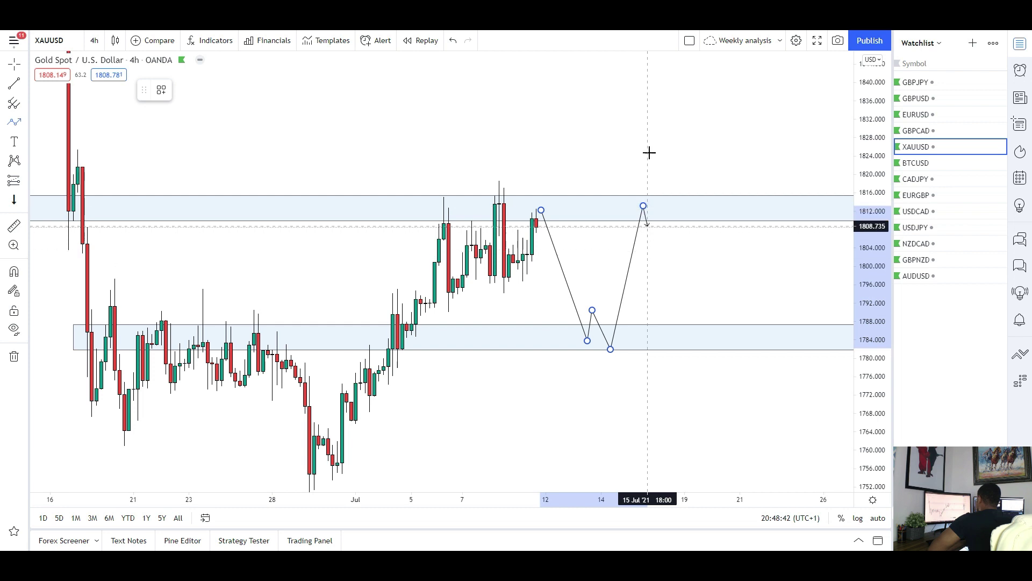
key(Escape)
drag(554, 280, 565, 345)
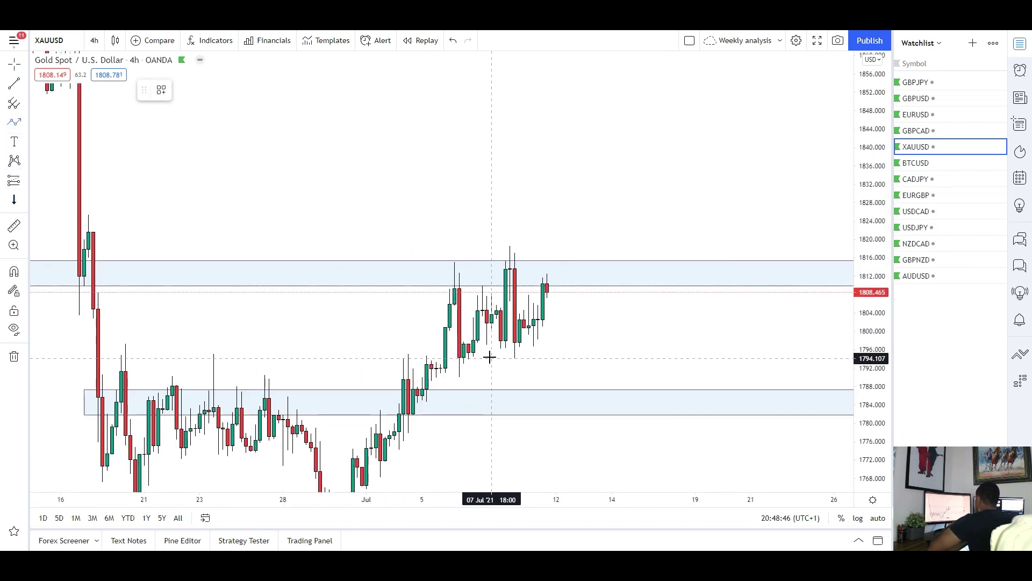
- Draw a projected XAUUSD path from the latest candle up to about 1826, zigzagging down into the resistance rectangle and rising to about 1855
click(548, 267)
click(557, 213)
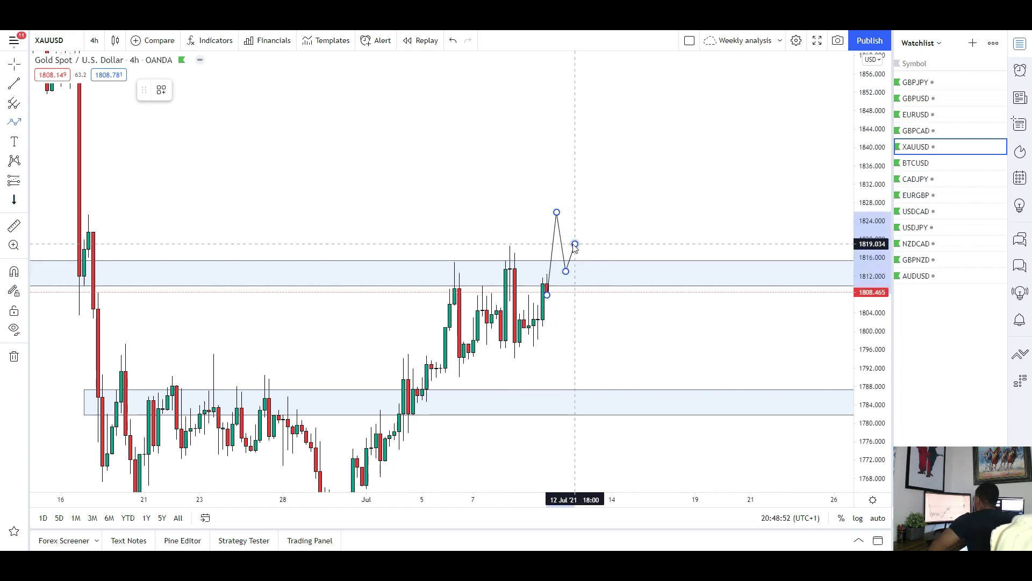
click(580, 270)
click(589, 252)
click(593, 280)
double_click(626, 76)
drag(533, 207, 534, 294)
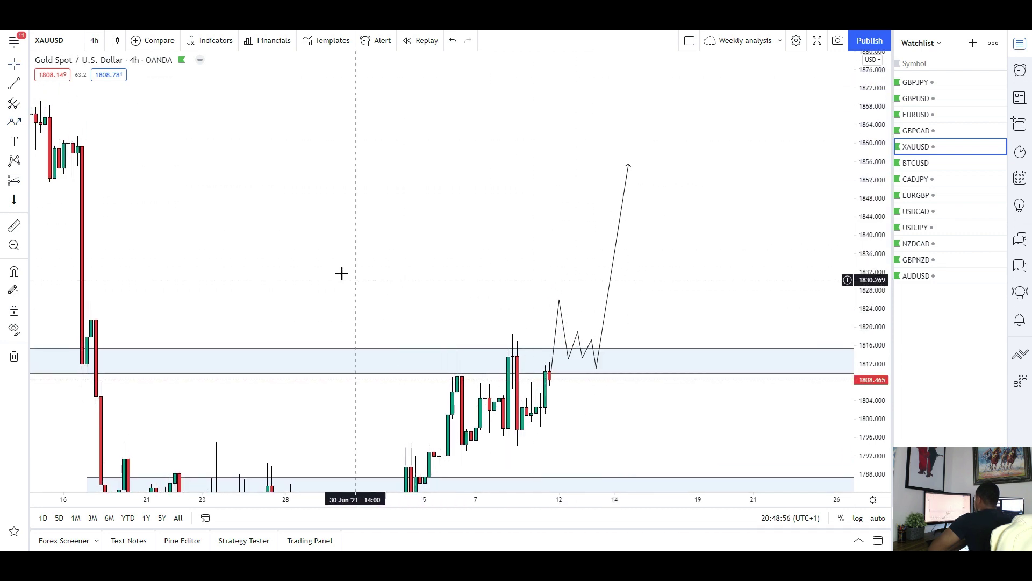
- Draw a XAUUSD target rectangle from about 15 June to 20 July at the path's end, spanning about 1854.7 to 1864.5
drag(211, 231, 260, 253)
click(24, 122)
click(59, 187)
click(83, 144)
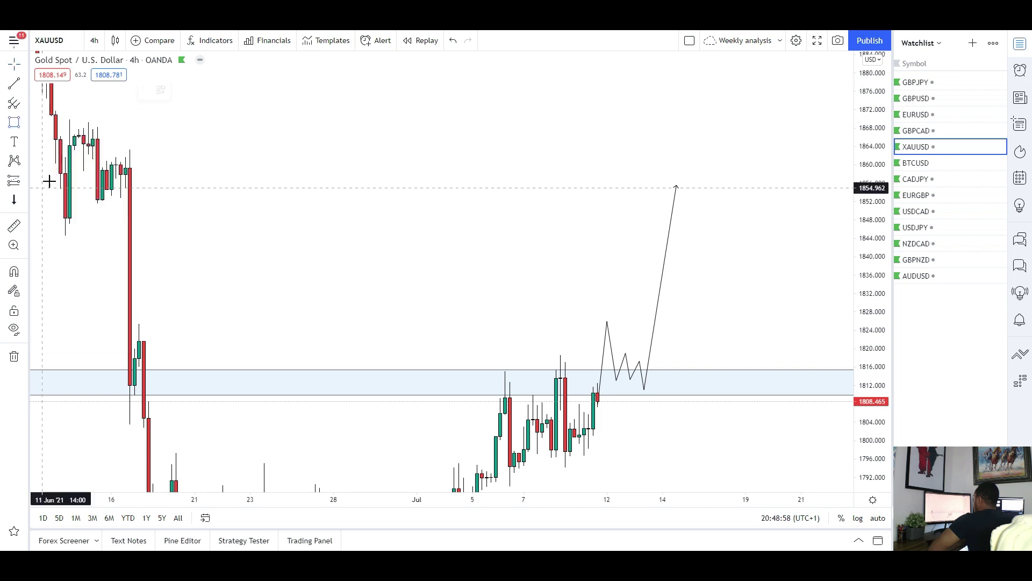
click(769, 189)
drag(706, 263, 692, 199)
right_click(691, 240)
drag(551, 249, 521, 138)
drag(387, 144, 345, 211)
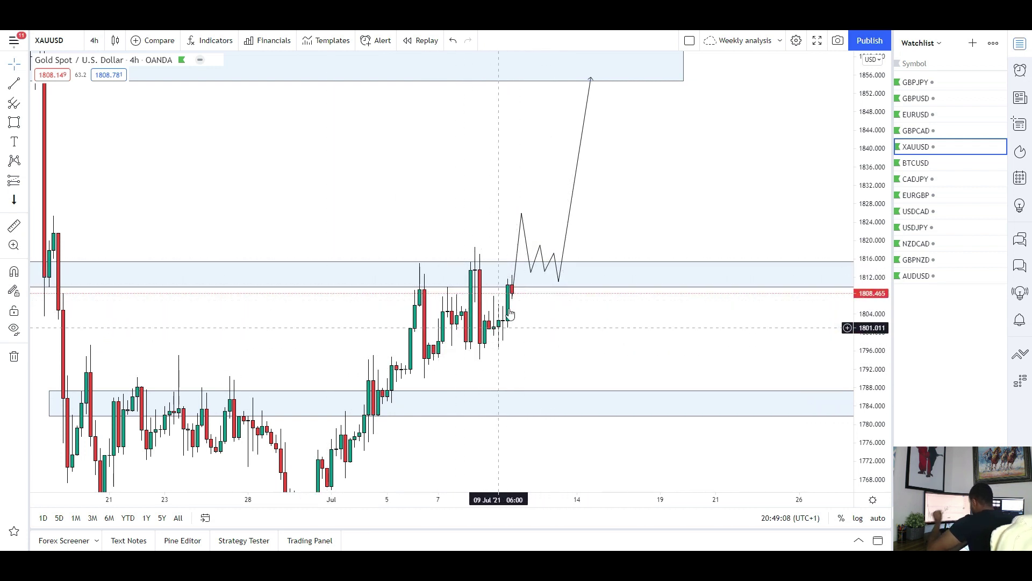
mouse_move(544, 334)
mouse_down()
mouse_move(530, 364)
mouse_move(557, 416)
mouse_up()
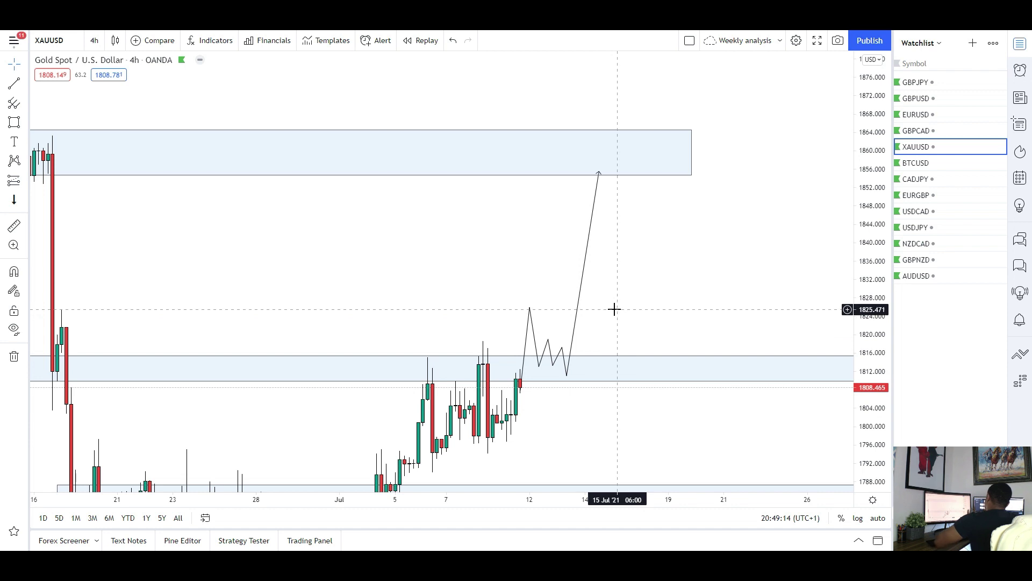
drag(615, 324, 614, 335)
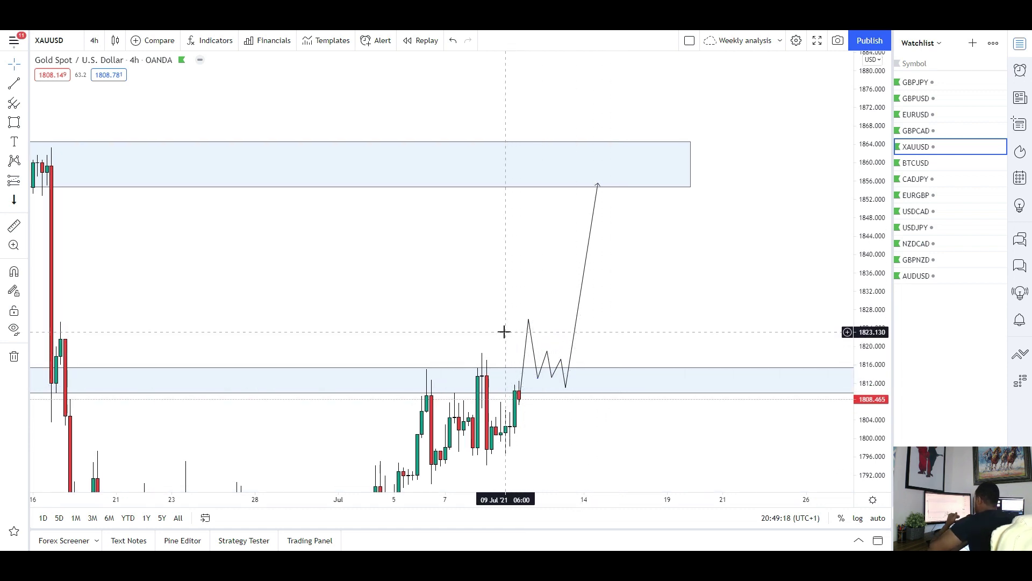
drag(500, 305, 569, 339)
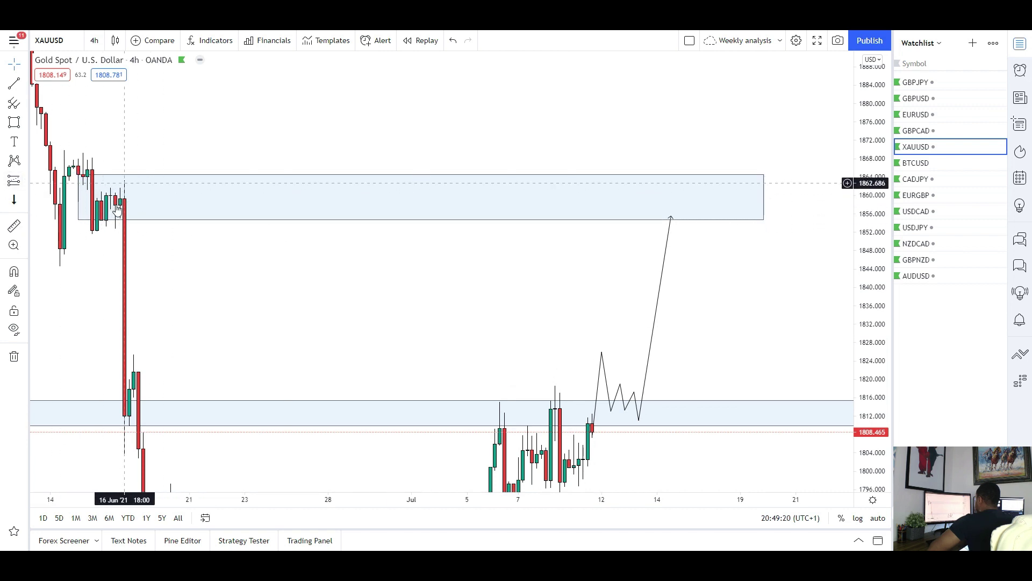
- Open the BTCUSD chart and set it to the 4-hour timeframe, framing the July candles
drag(423, 330, 392, 274)
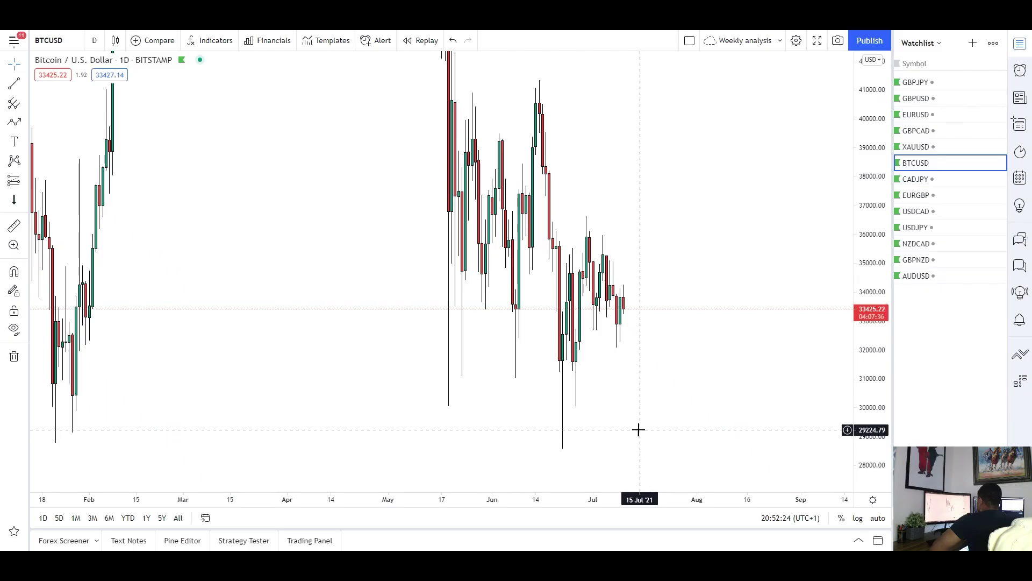
scroll(639, 430, up, 5)
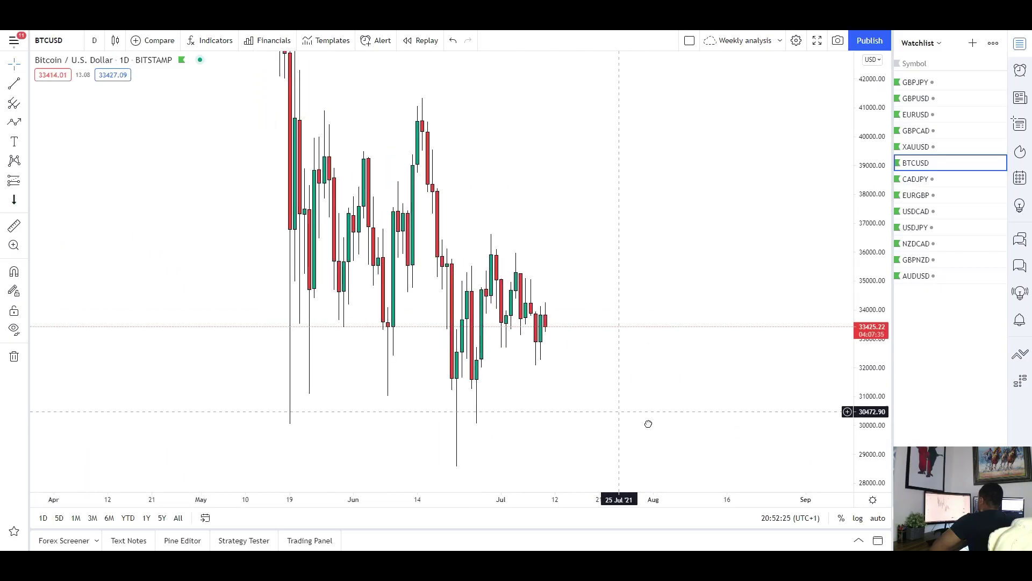
scroll(672, 403, up, 3)
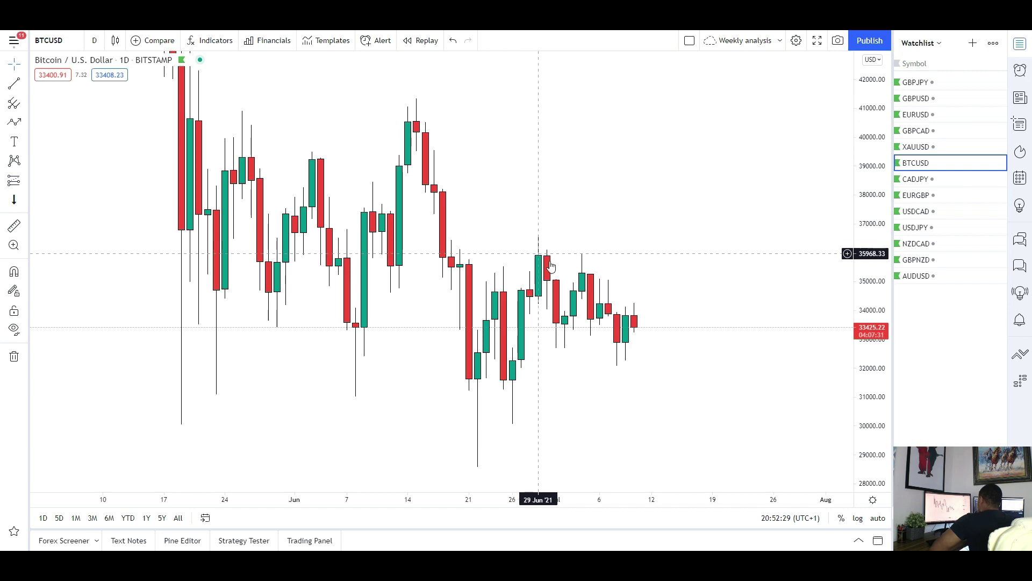
click(94, 41)
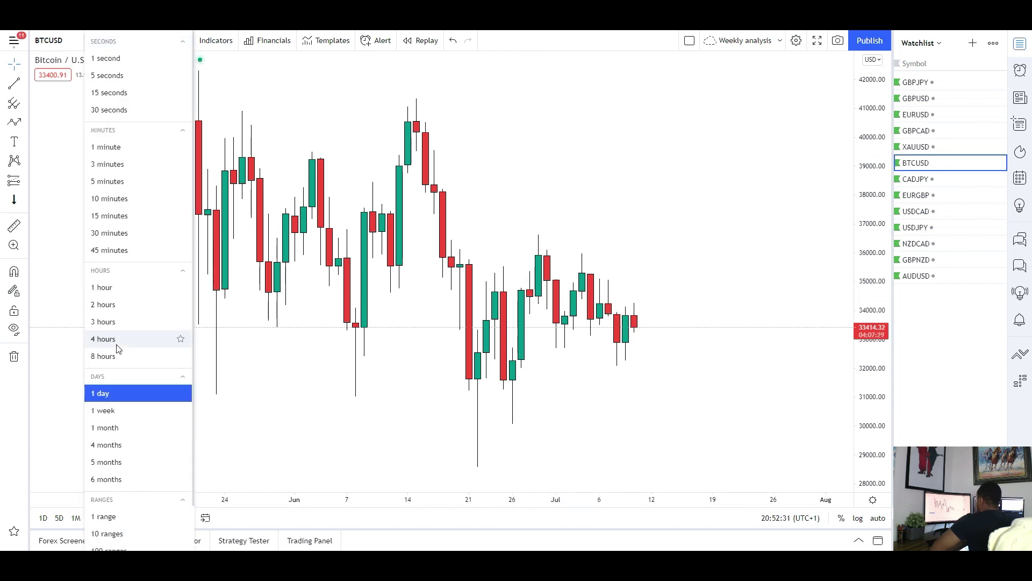
click(103, 339)
drag(882, 429, 880, 301)
scroll(751, 433, up, 3)
drag(646, 421, 498, 327)
- Draw a descending trend line along the BTCUSD July highs, from about 35,800 on 4 July to about 33,300 on 13 July
click(14, 102)
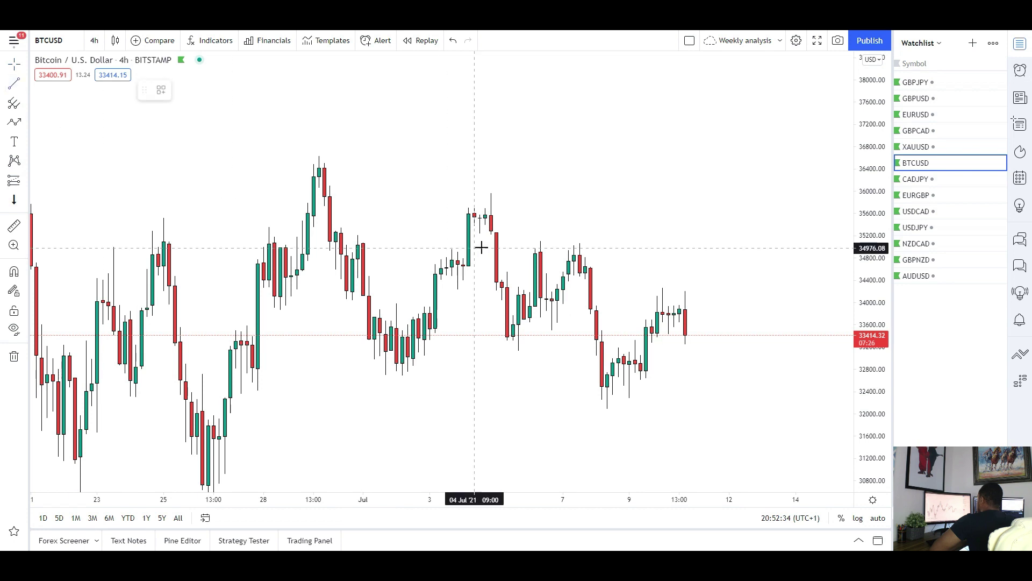
click(468, 202)
click(767, 341)
drag(739, 389, 726, 380)
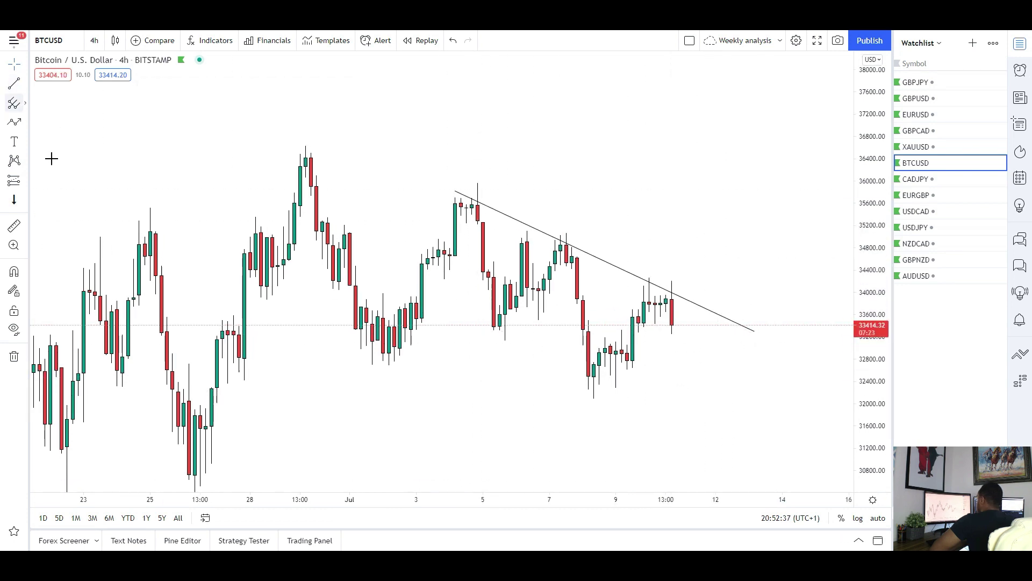
- Draw a descending trend line under the BTCUSD July lows, from about 33,750 on 4 July to about 31,500 on 11 July
click(419, 311)
click(699, 419)
drag(420, 311, 444, 307)
drag(697, 424, 631, 393)
- Try a projected BTCUSD path falling to about 31,550, rebounding to about 32,450 and dropping to about 28,800, and delete it
scroll(639, 448, down, 3)
drag(867, 332, 867, 399)
click(708, 274)
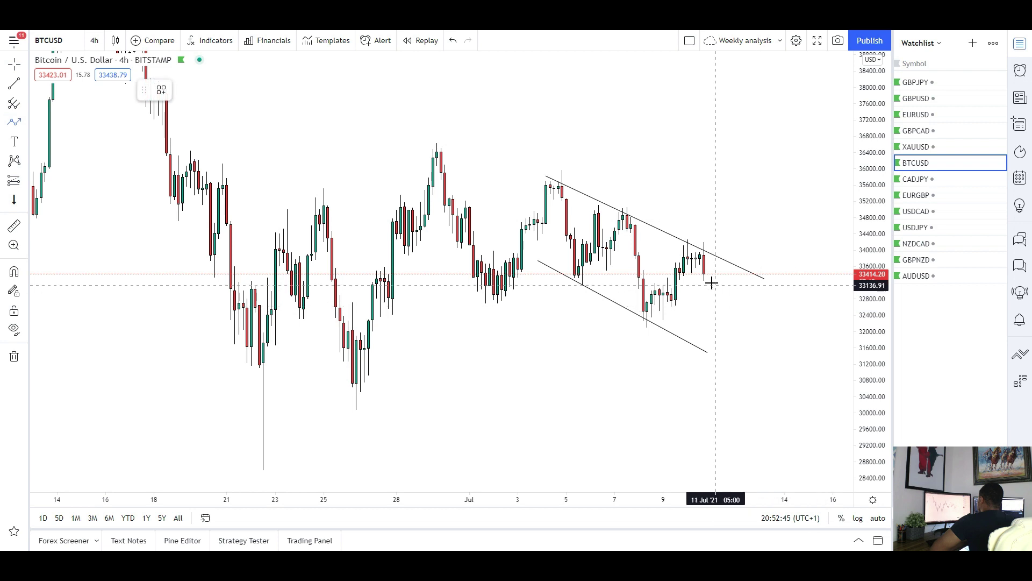
click(716, 350)
click(732, 313)
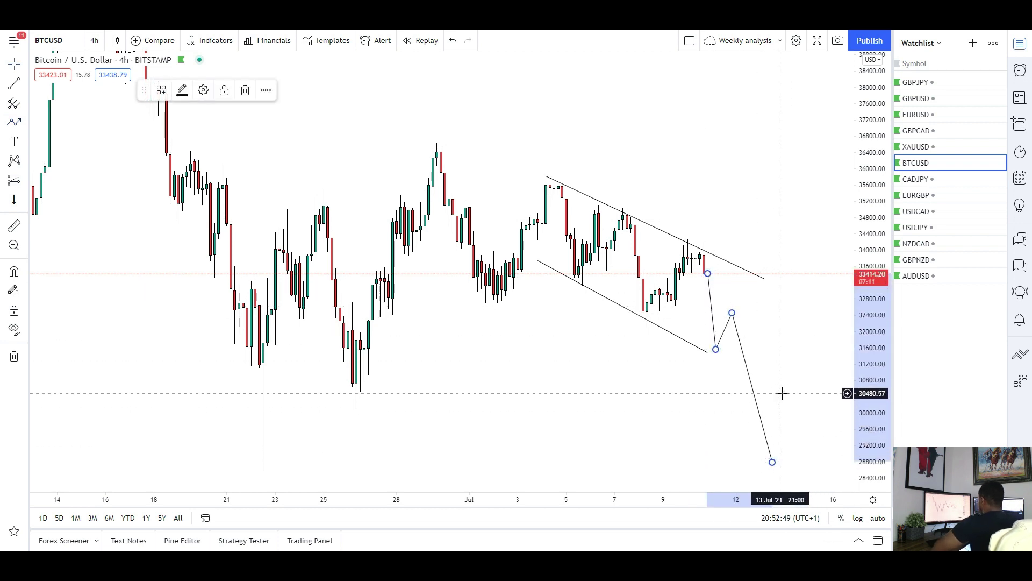
drag(797, 382, 780, 417)
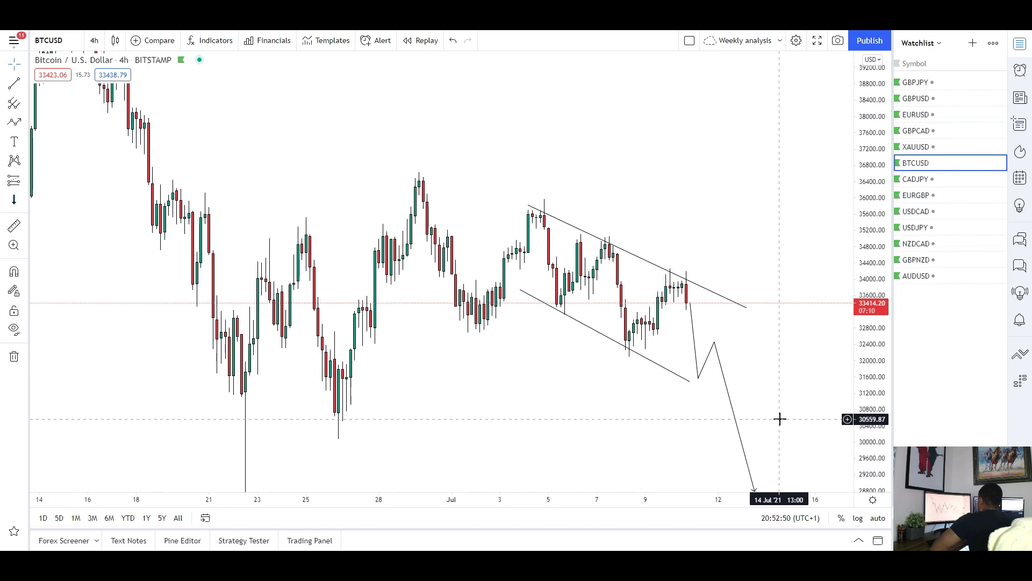
click(717, 350)
key(Delete)
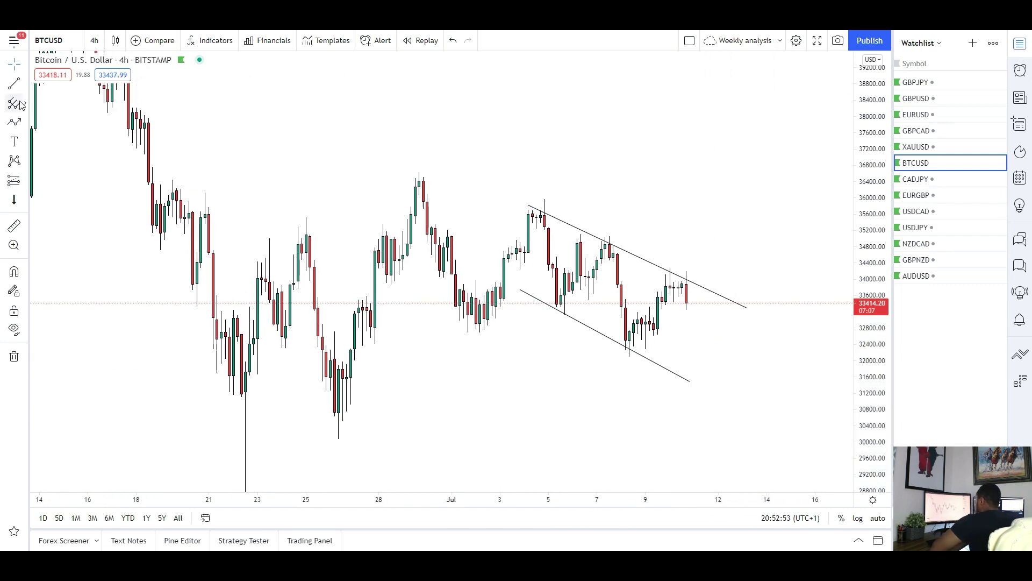
- Draw a projected BTCUSD path dipping to about 32,000, zigzagging up through about 35,040, 33,750, 36,300 and 35,300, and ending at about 40,524
click(690, 300)
click(694, 361)
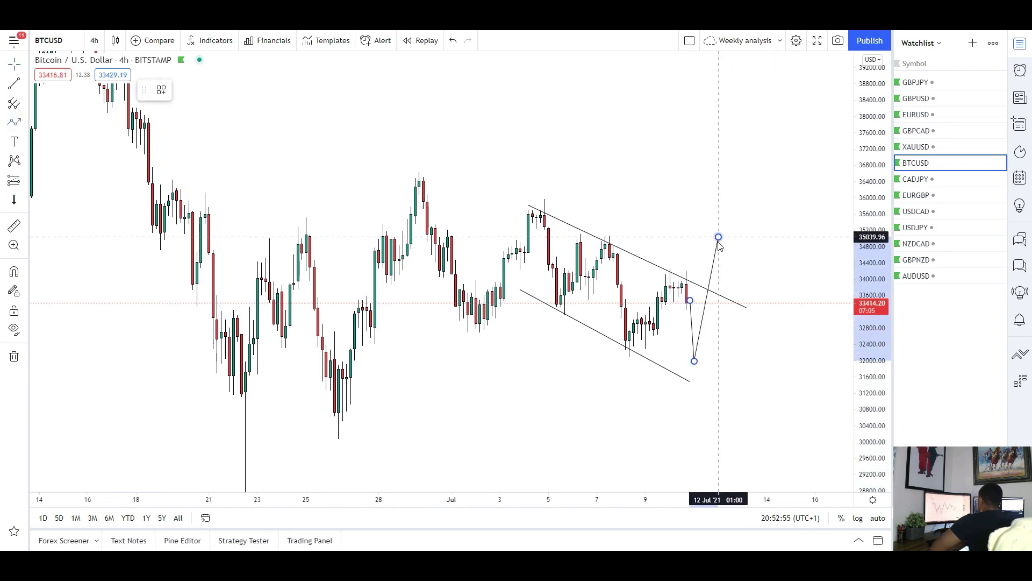
click(719, 237)
click(743, 289)
click(763, 185)
click(779, 227)
double_click(804, 86)
drag(751, 140, 708, 291)
double_click(772, 165)
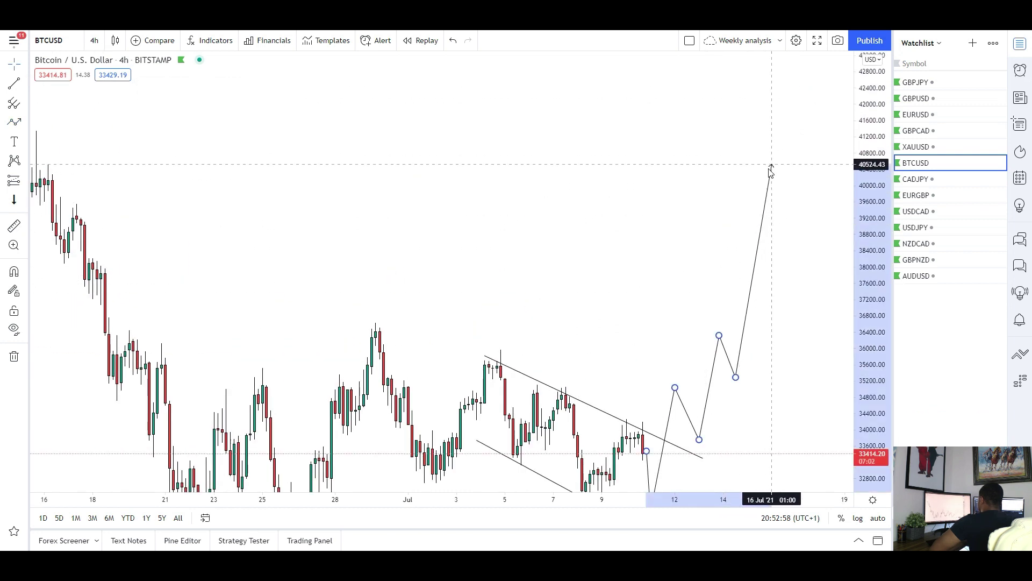
- On the daily timeframe, draw a BTCUSD resistance rectangle from about 18 May to mid-August, spanning about 39,900 to 41,000
click(94, 40)
click(104, 392)
drag(870, 270, 868, 380)
scroll(334, 414, up, 3)
click(26, 125)
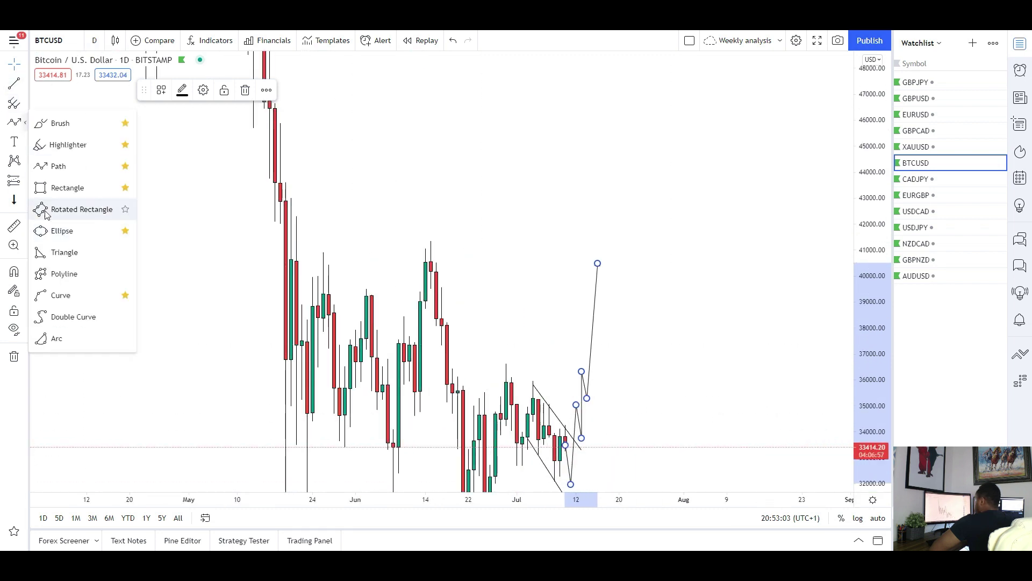
click(51, 186)
click(280, 251)
click(760, 279)
drag(659, 378, 760, 270)
- Check BTCUSD on the monthly and weekly timeframes, examining the recent weekly candles below the resistance rectangle
click(95, 43)
click(108, 425)
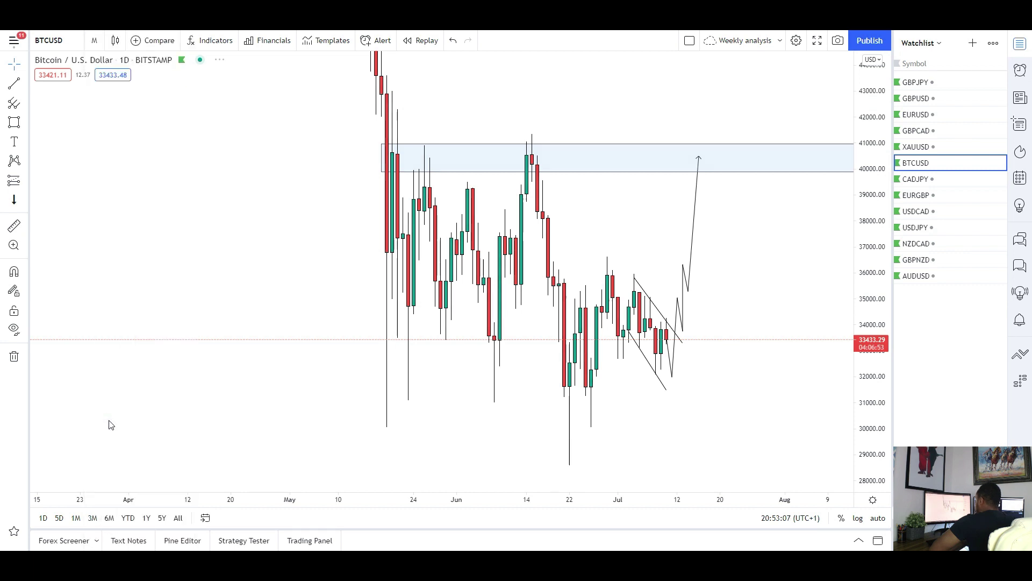
click(95, 41)
click(110, 410)
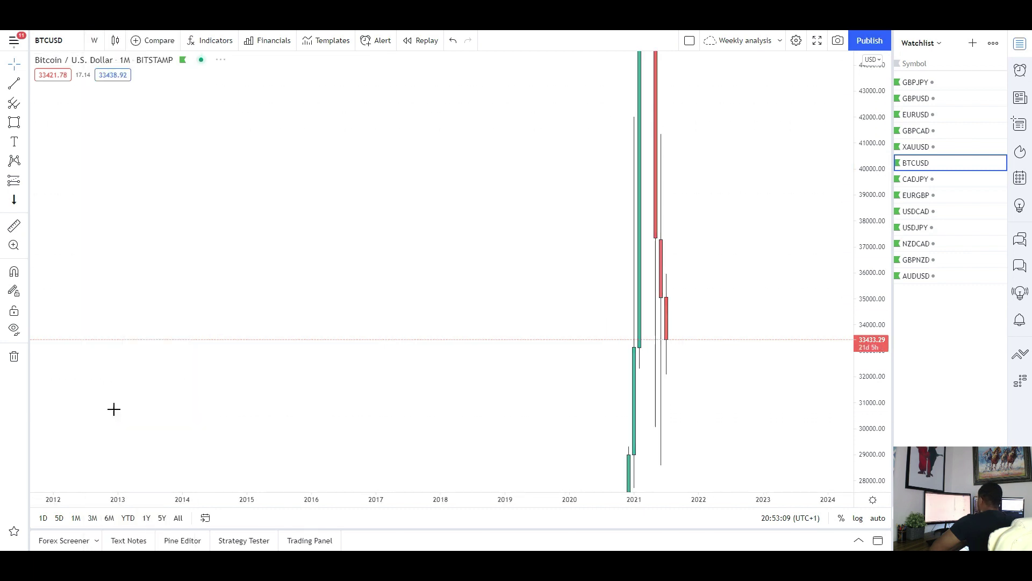
scroll(324, 311, up, 2)
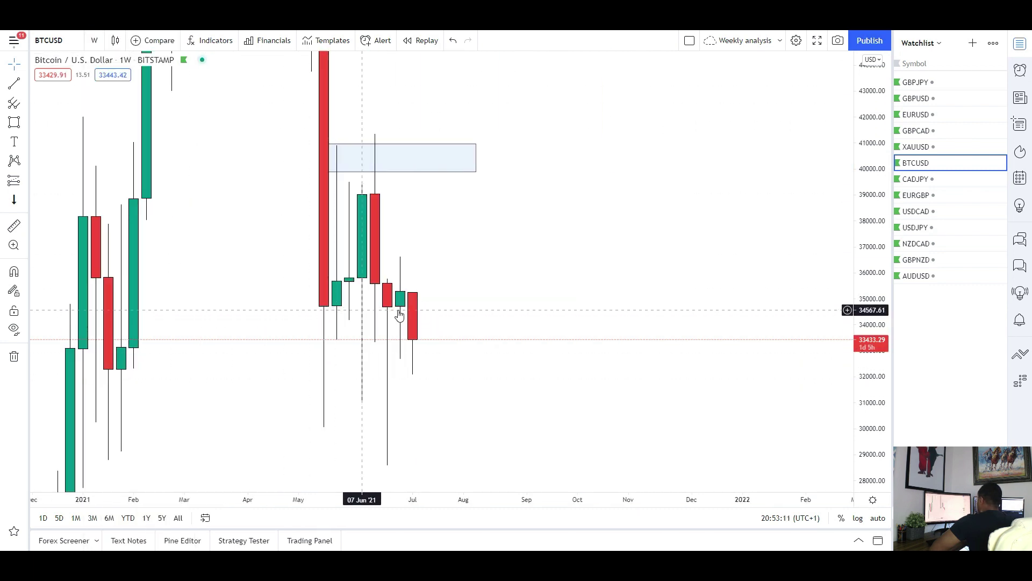
drag(366, 314, 510, 320)
drag(868, 332, 868, 411)
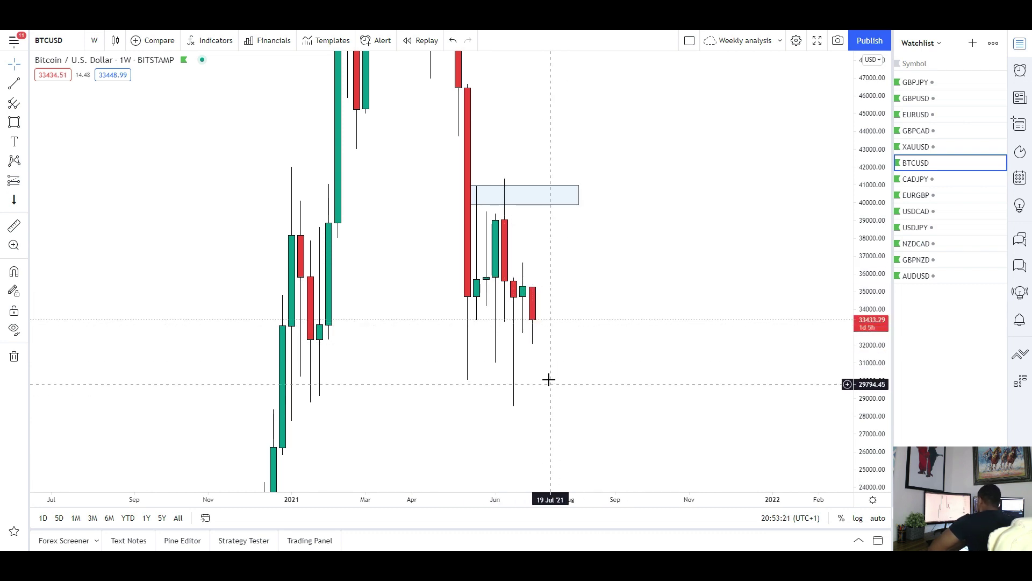
drag(570, 337, 576, 357)
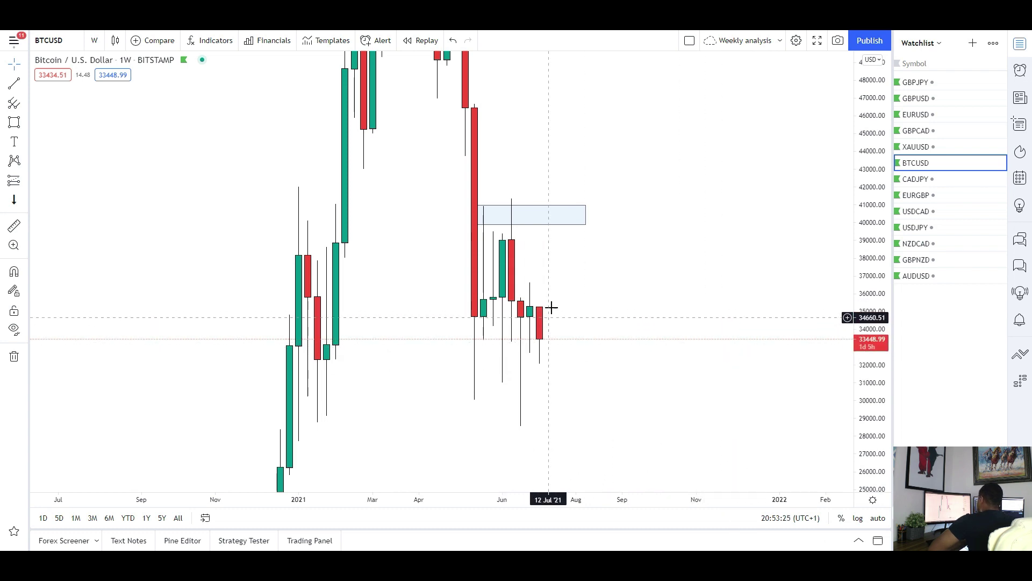
- Return BTCUSD to the 4-hour timeframe with the channel, projected path and resistance rectangle all in view
click(94, 40)
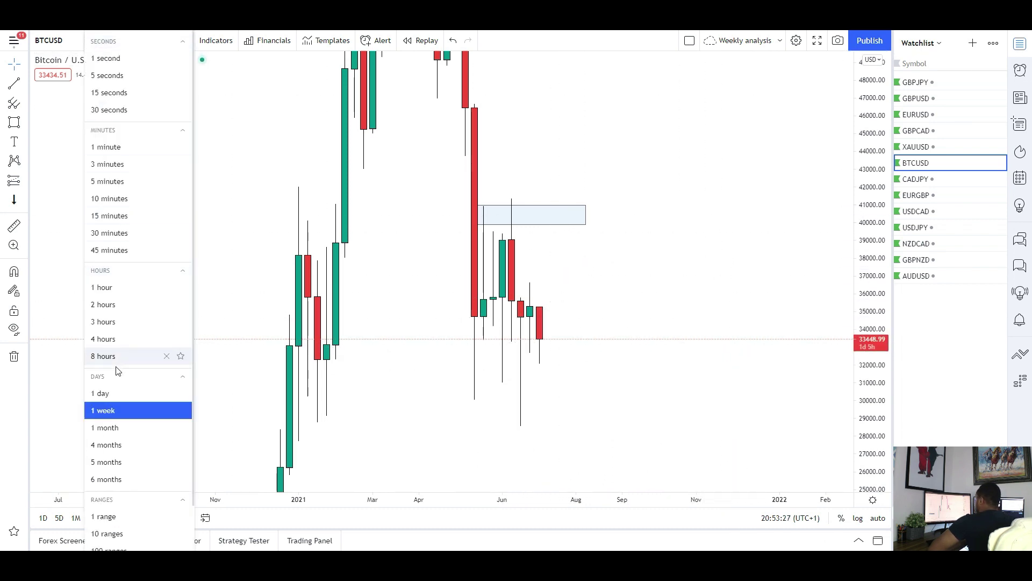
click(145, 338)
drag(878, 463, 874, 238)
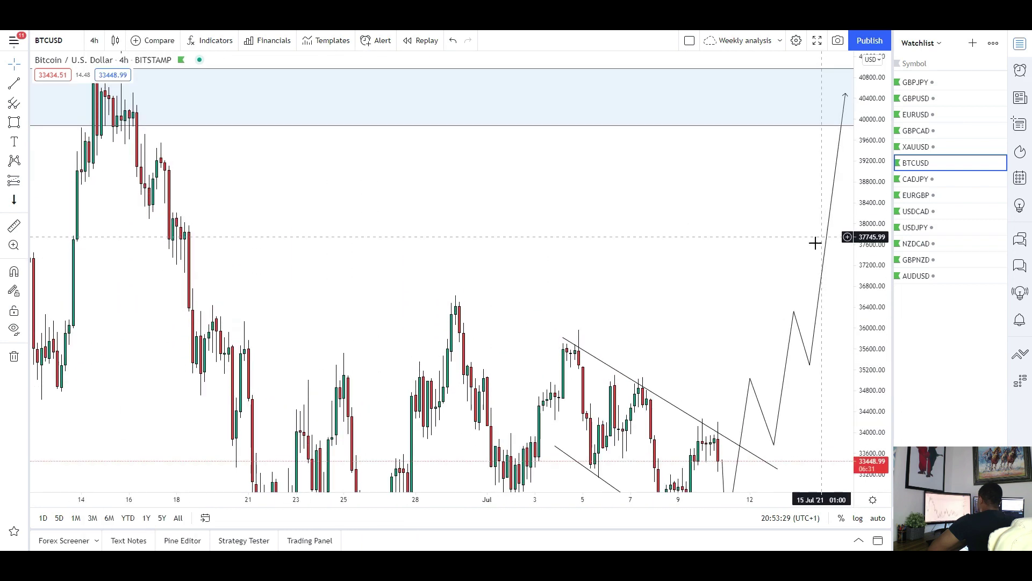
drag(705, 317, 614, 167)
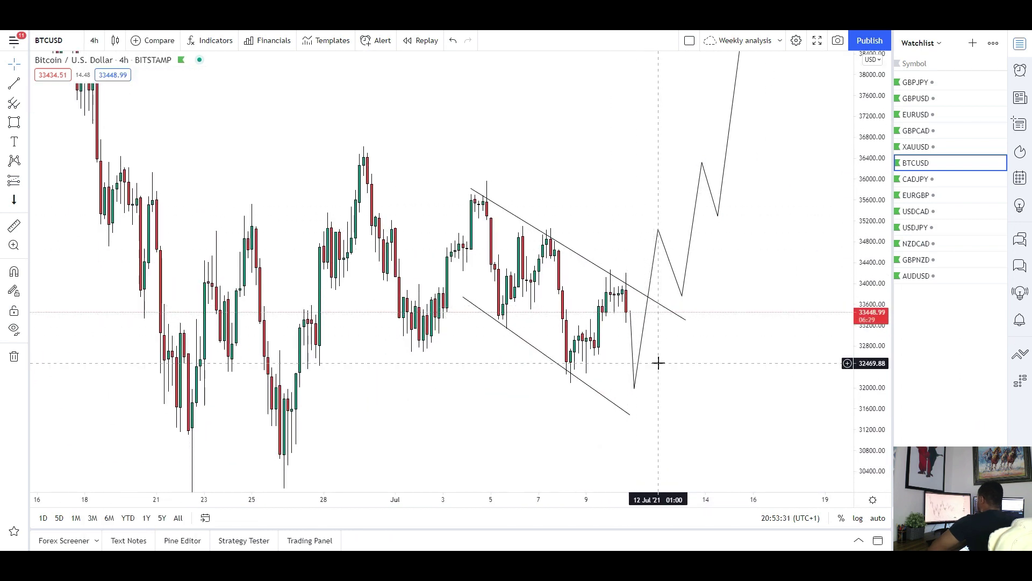
scroll(772, 330, down, 3)
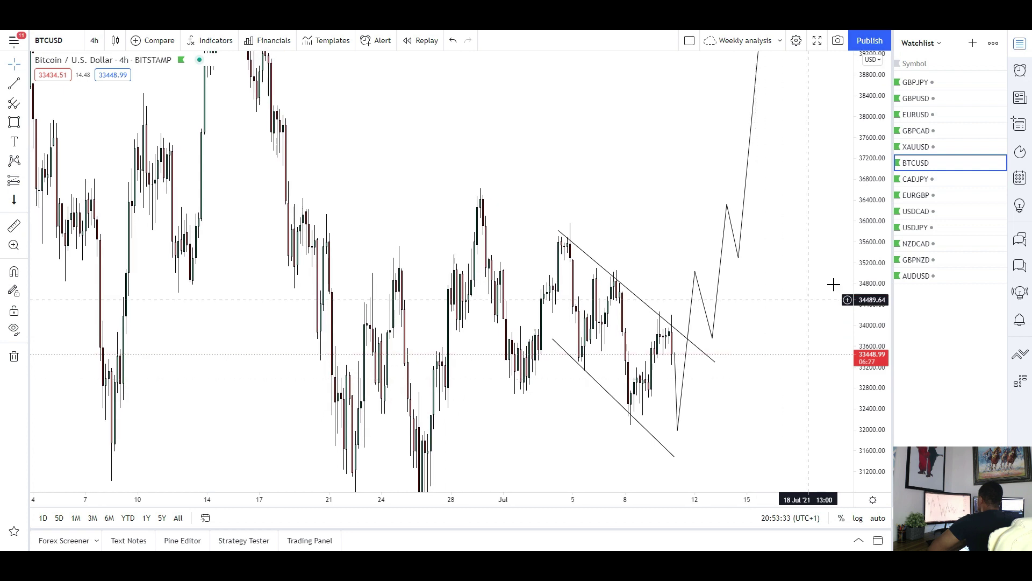
drag(869, 253, 867, 366)
drag(724, 338, 623, 380)
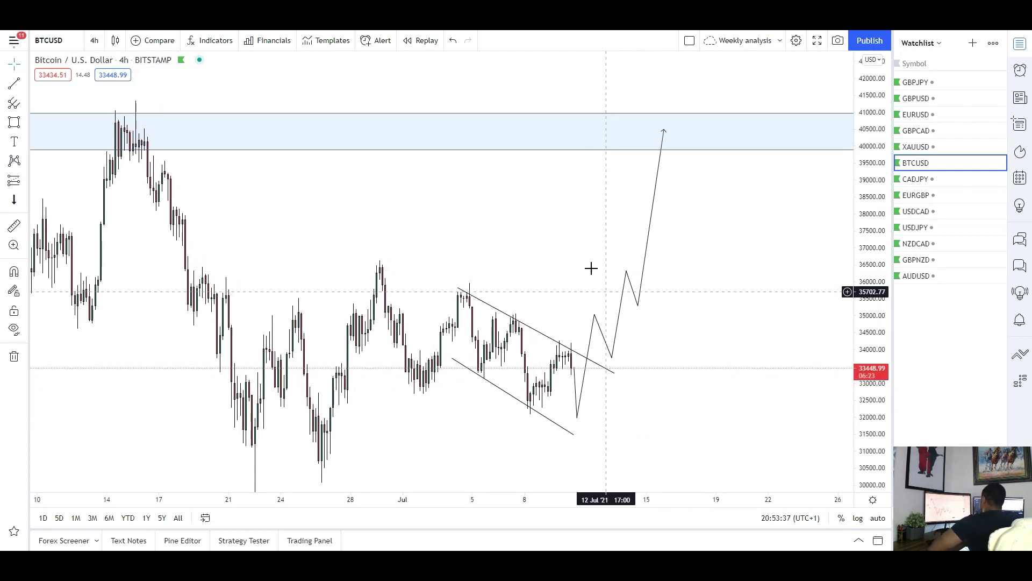
scroll(463, 198, down, 2)
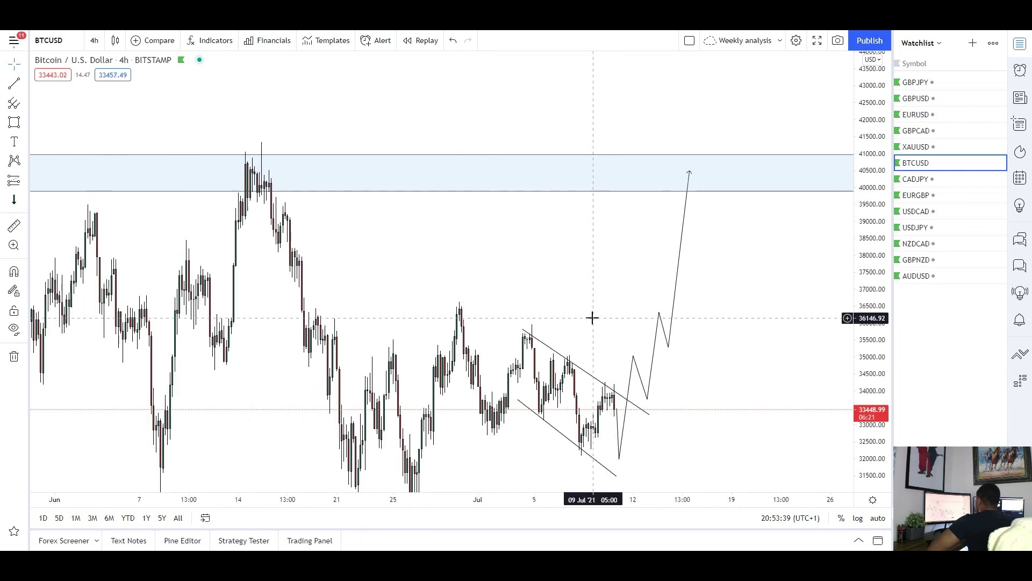
- Delete the upward projected path from the BTCUSD 4-hour chart
drag(594, 315, 632, 246)
scroll(624, 269, up, 2)
click(612, 294)
key(Delete)
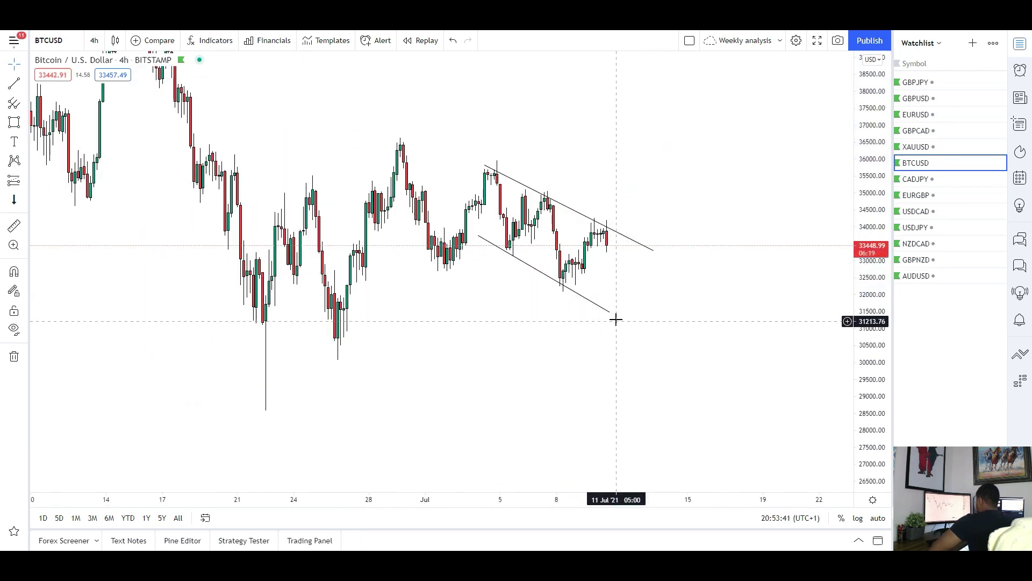
- Try a projected BTCUSD path from the latest candle down to about 31,600, up to about 33,000 and down to about 28,650
click(31, 133)
click(57, 165)
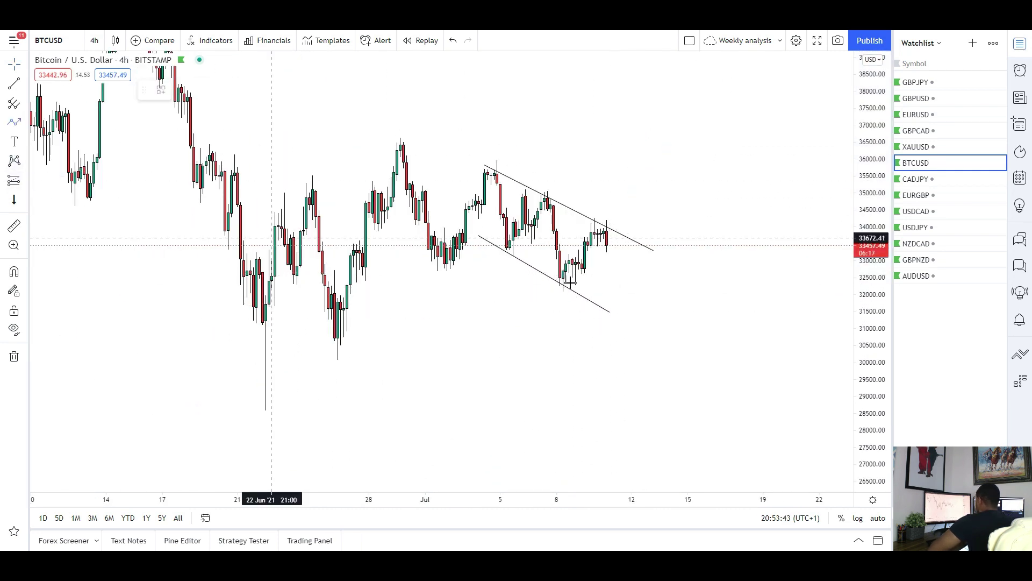
click(625, 307)
click(641, 261)
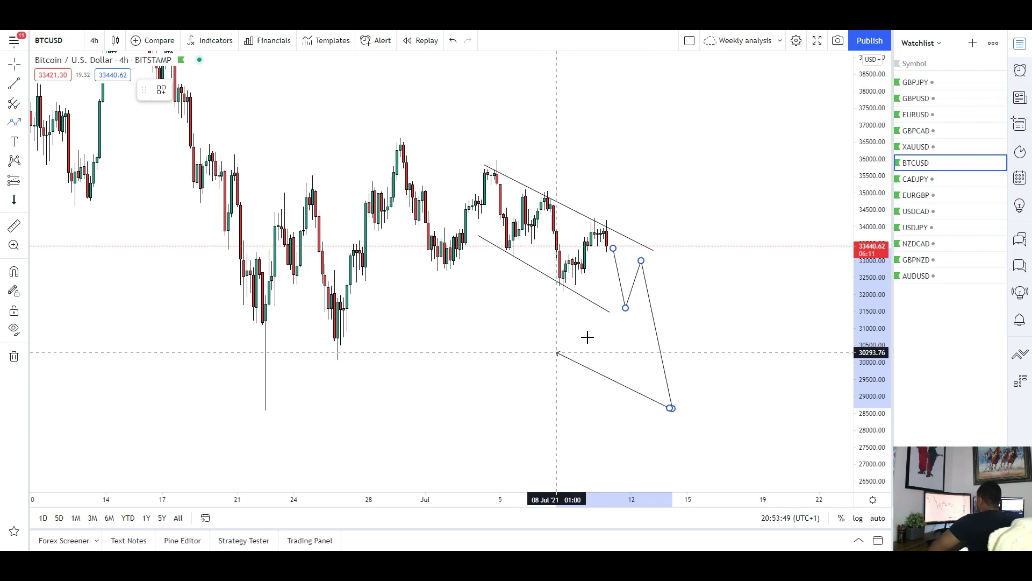
key(Escape)
drag(461, 299, 391, 334)
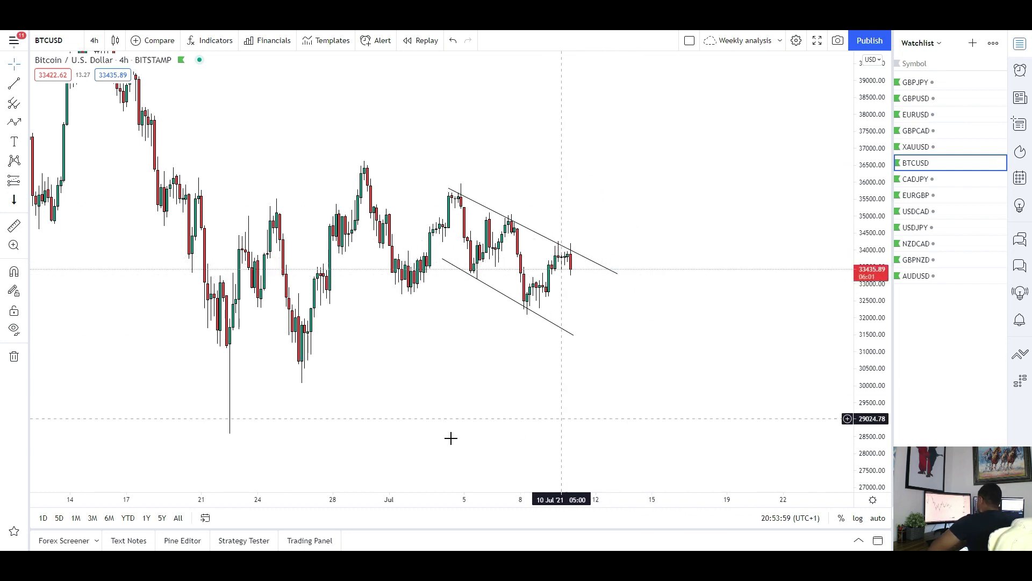
drag(286, 440, 417, 426)
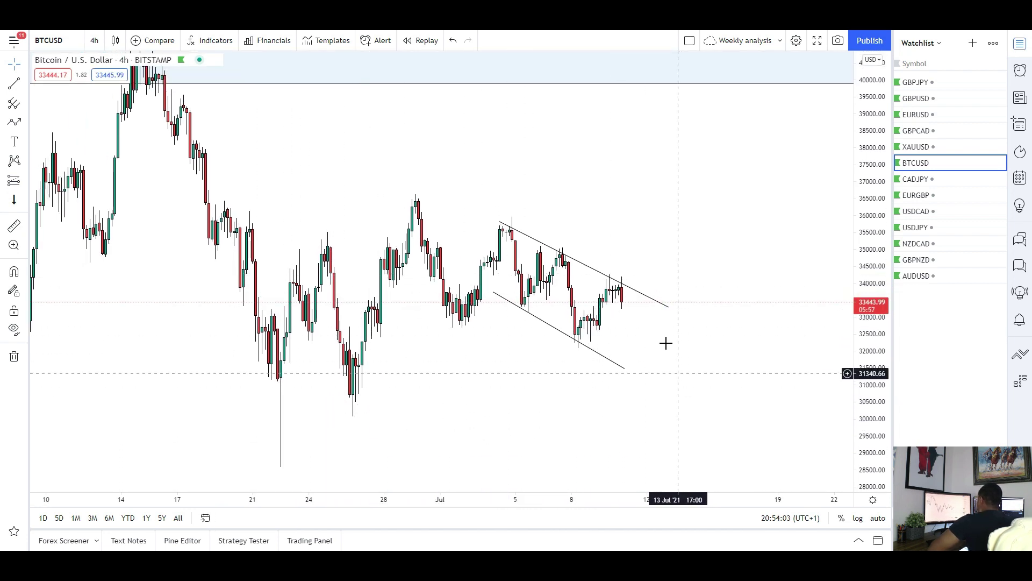
drag(652, 372, 637, 370)
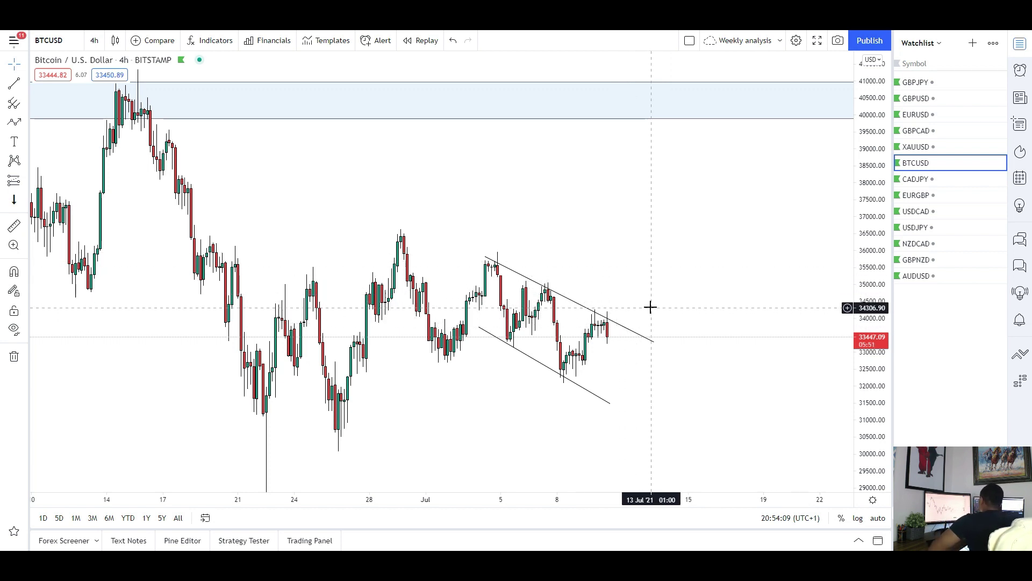
drag(650, 308, 646, 347)
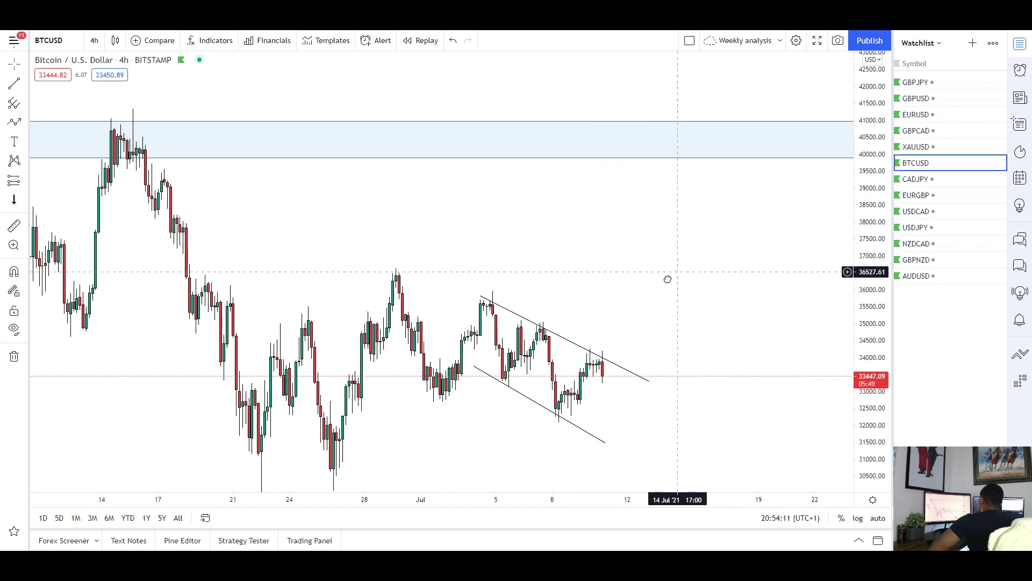
drag(671, 276, 626, 314)
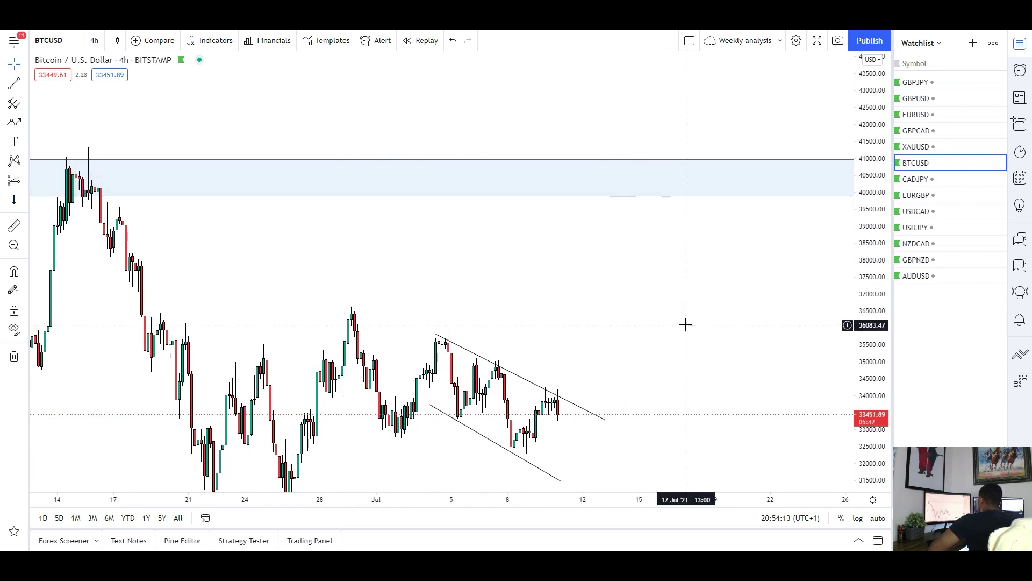